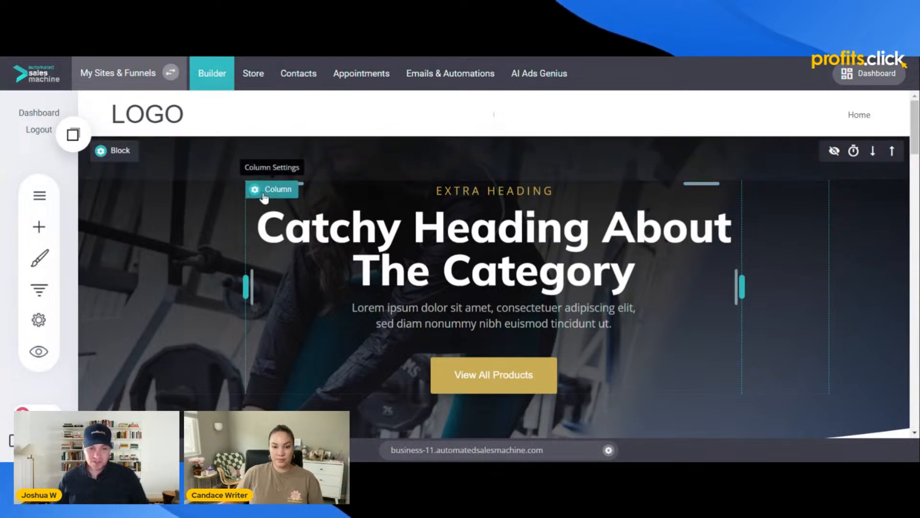
- Look over the template page's hero, customer reviews and product selection sections
click(263, 194)
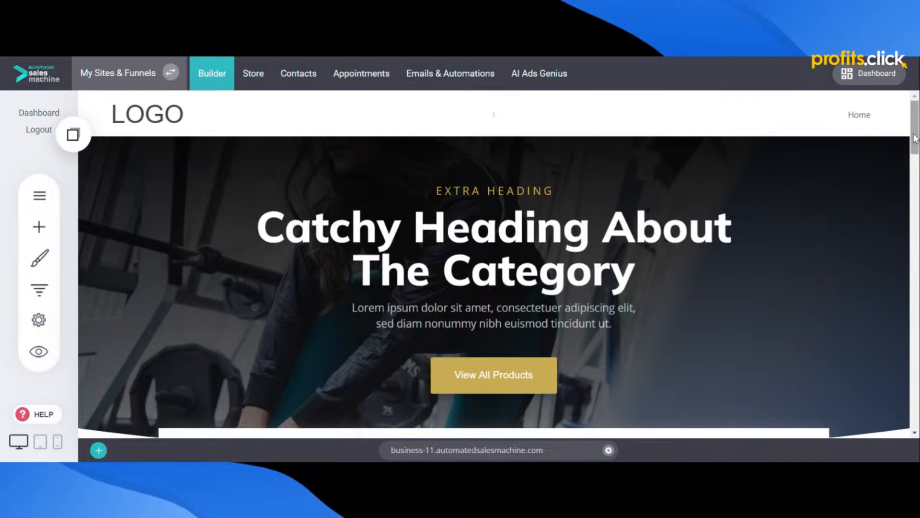
scroll(916, 146, down, 1)
scroll(915, 146, down, 7)
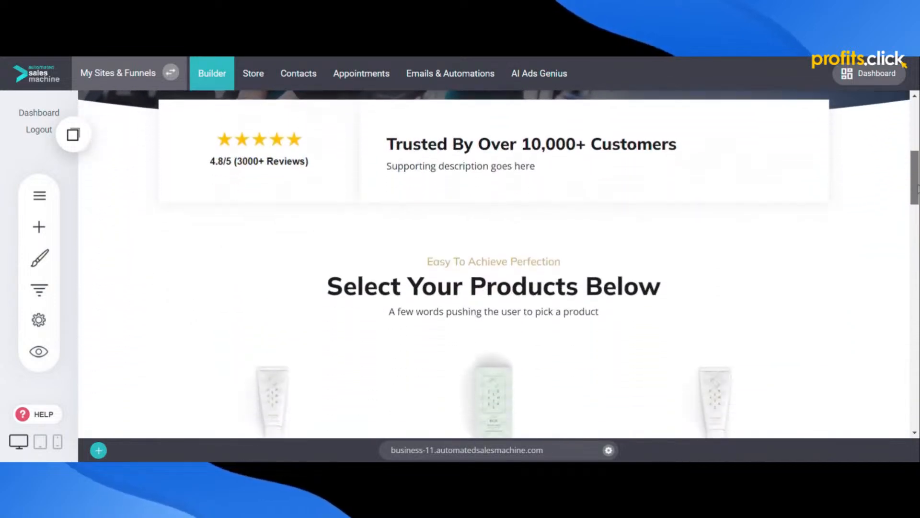
scroll(494, 264, up, 8)
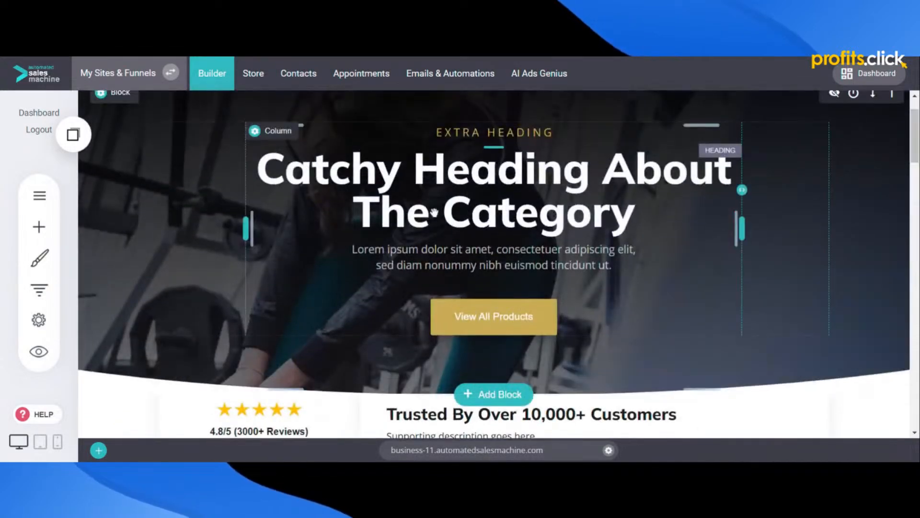
scroll(166, 211, up, 1)
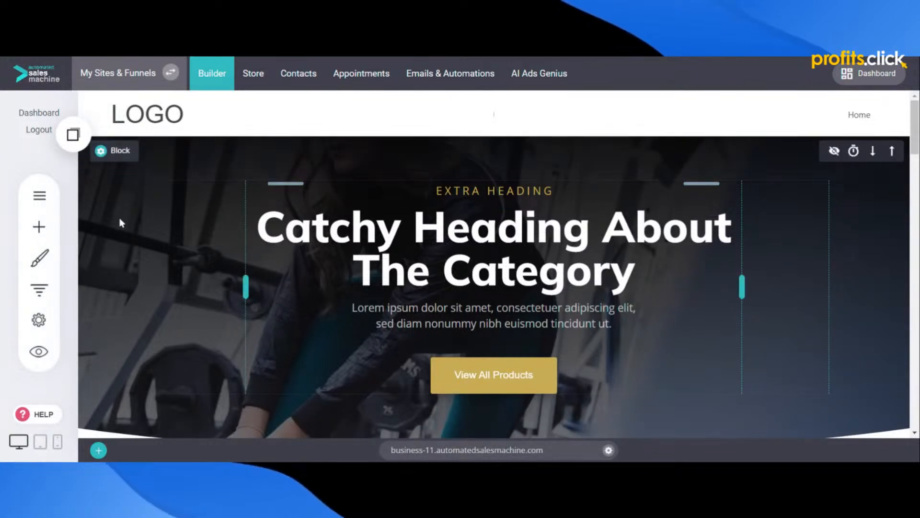
scroll(120, 218, down, 1)
scroll(117, 230, up, 1)
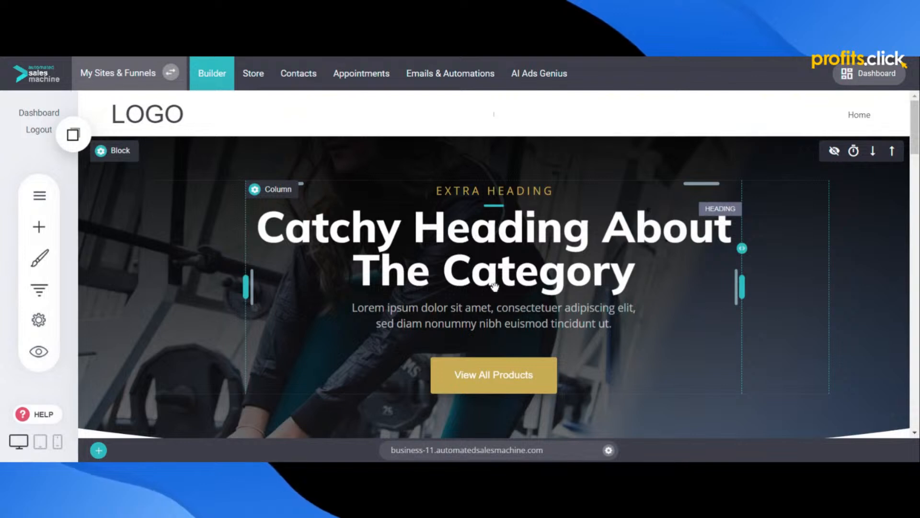
scroll(475, 277, down, 1)
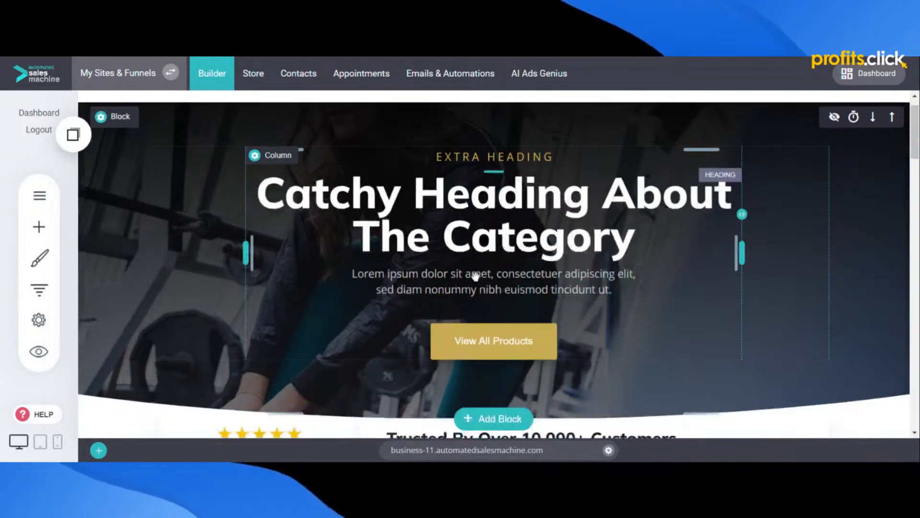
scroll(475, 277, down, 6)
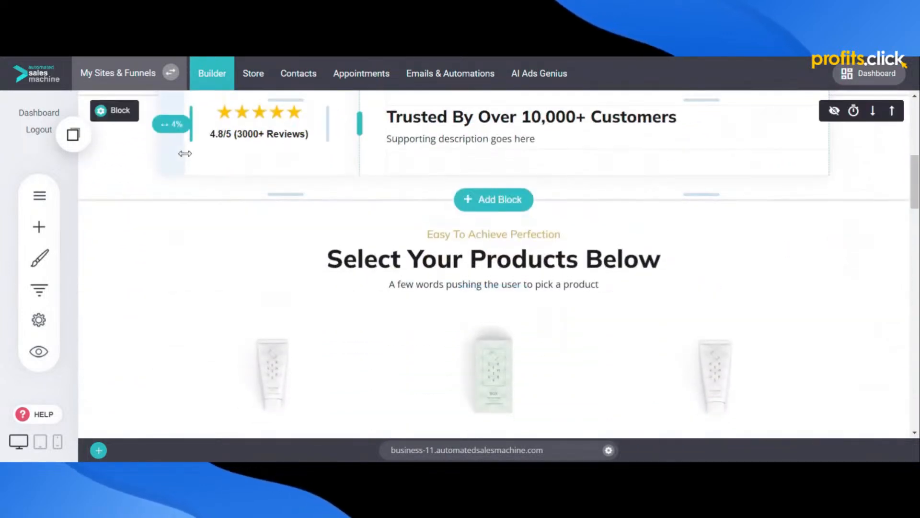
- Increase the spacing above the customer reviews block and above the "Select Your Products Below" heading
scroll(185, 153, up, 1)
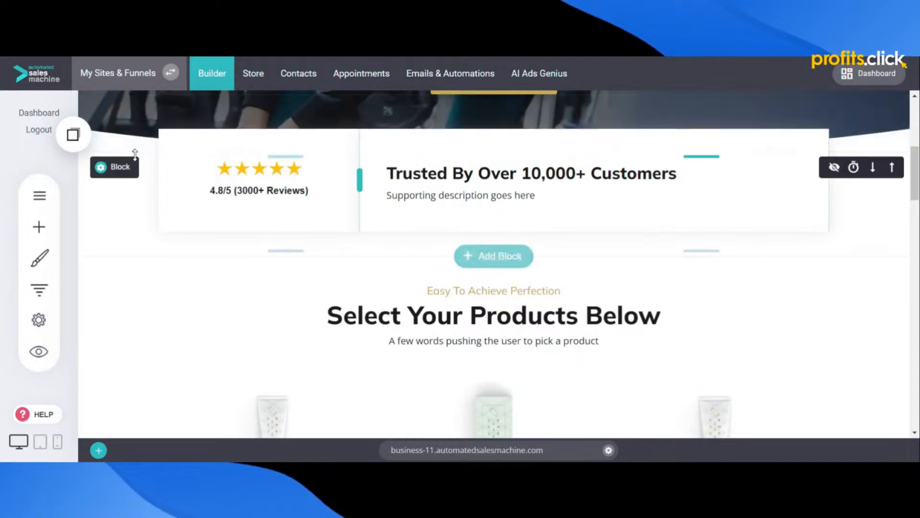
drag(135, 153, 144, 189)
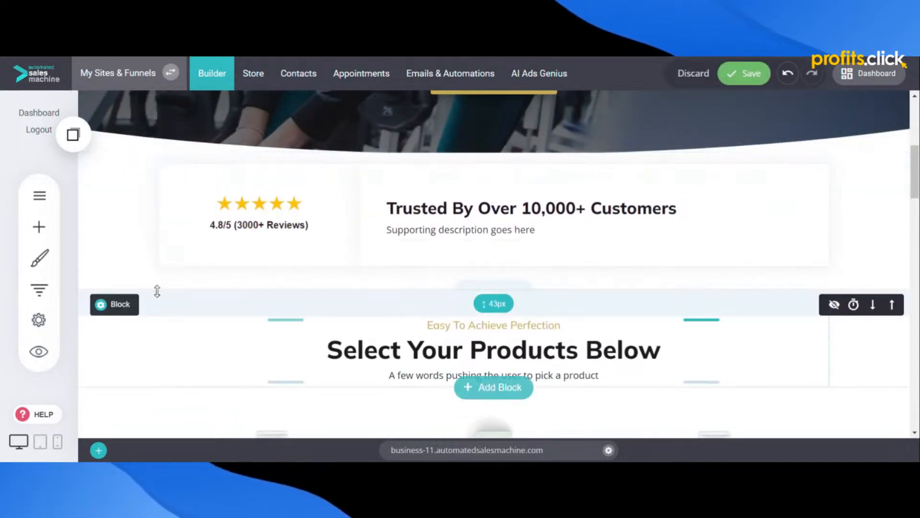
mouse_move(157, 291)
mouse_down()
mouse_move(158, 274)
mouse_move(170, 299)
mouse_up()
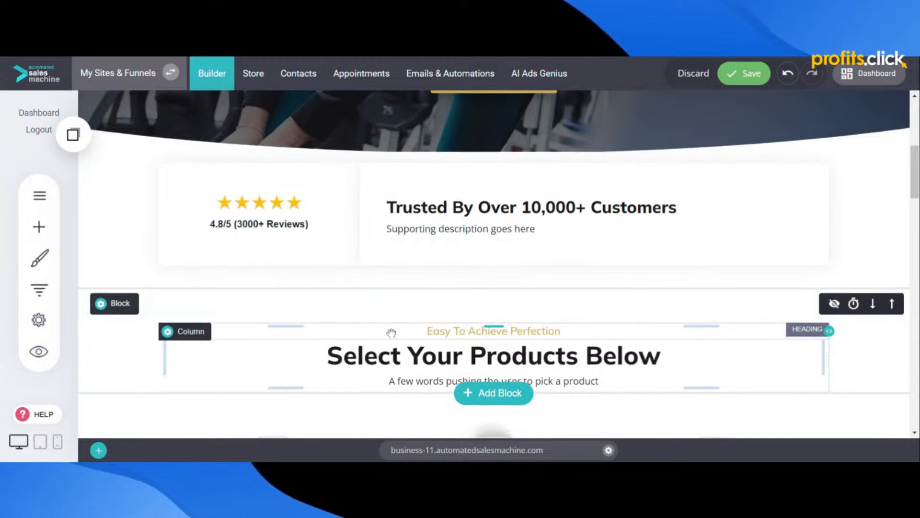
- Try to open the block library beneath the three-product section, and reload the builder page
scroll(392, 332, down, 10)
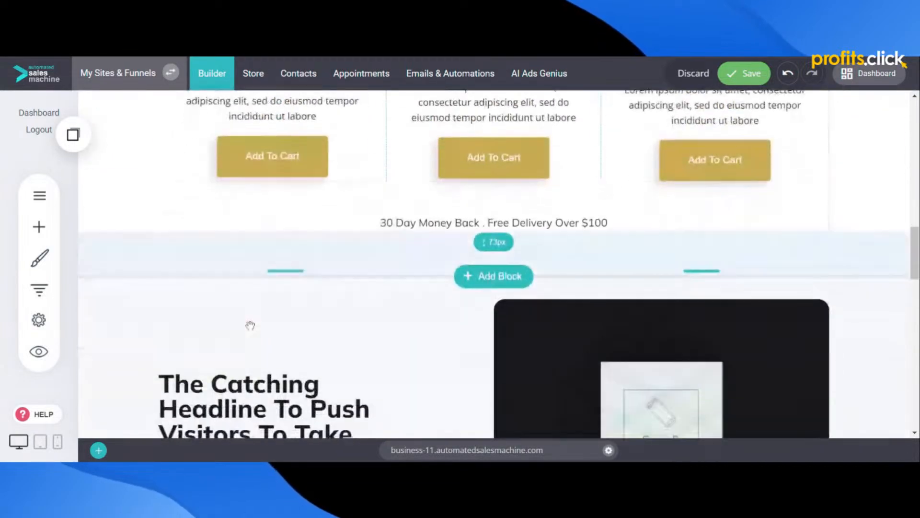
scroll(250, 325, down, 3)
scroll(288, 325, up, 15)
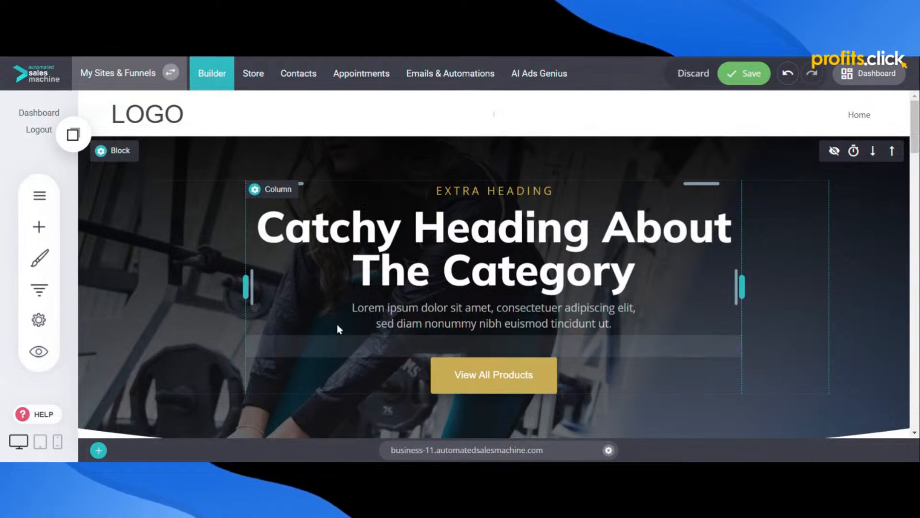
scroll(339, 318, down, 1)
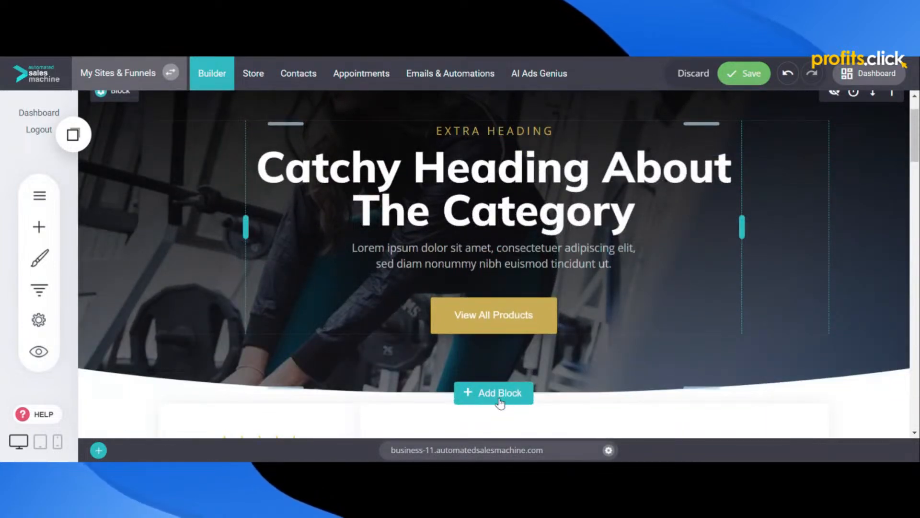
scroll(499, 402, down, 5)
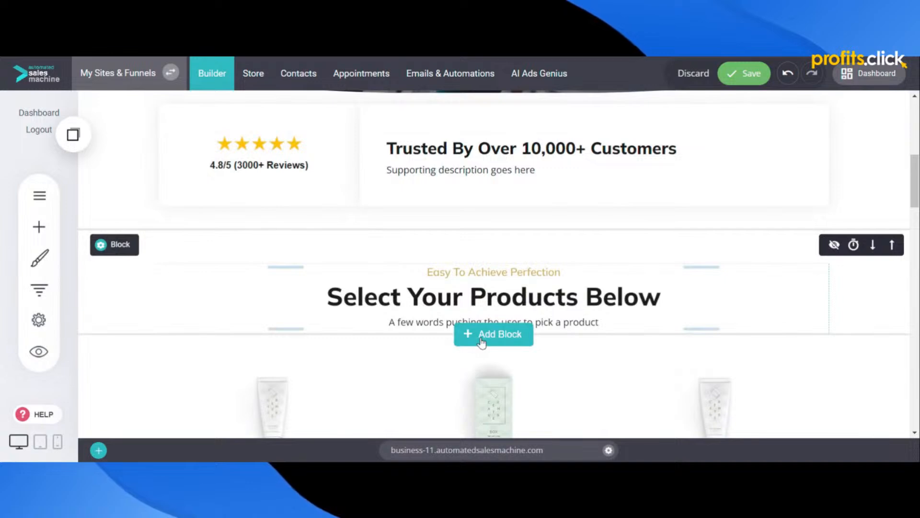
scroll(499, 338, down, 5)
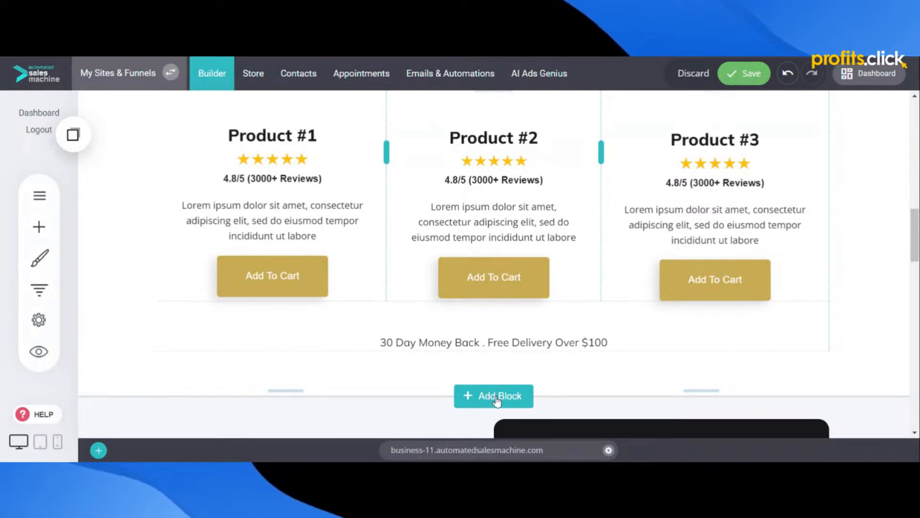
click(497, 401)
click(460, 310)
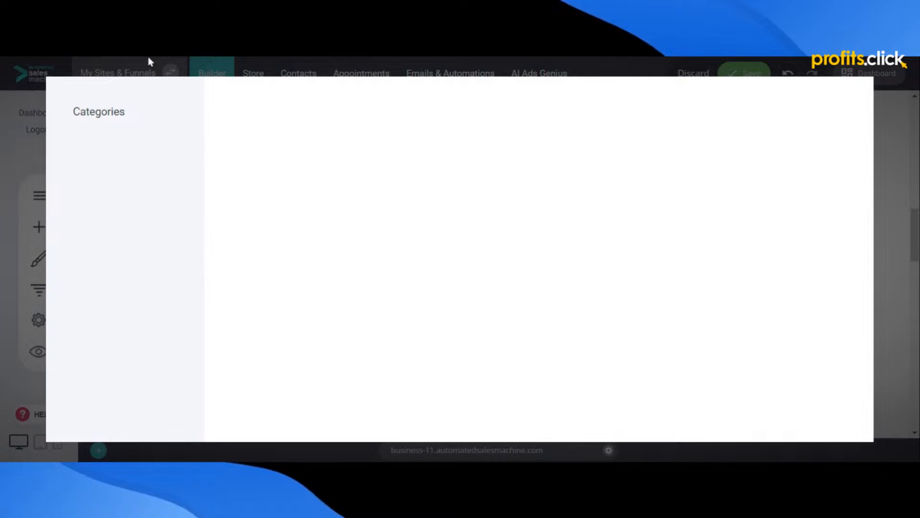
key(F5)
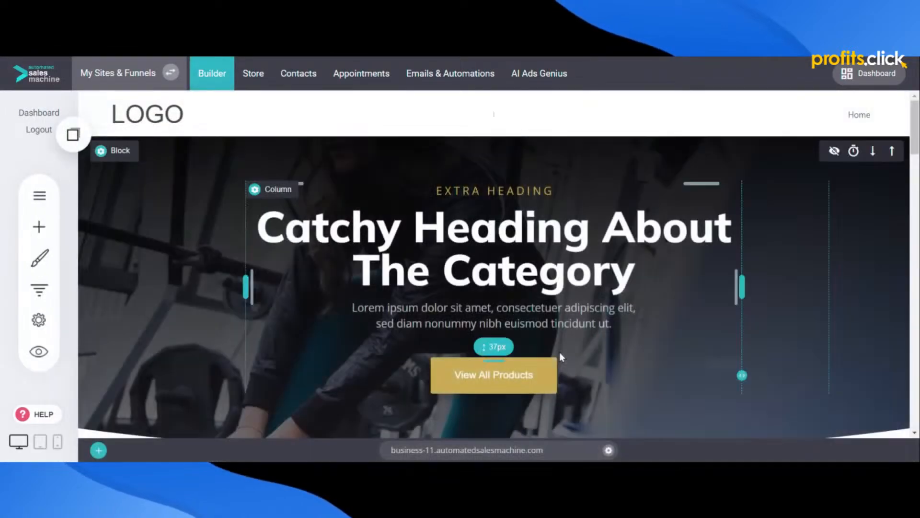
- Open the block library beneath the hero section and browse the Hero designs
scroll(560, 357, down, 2)
click(493, 389)
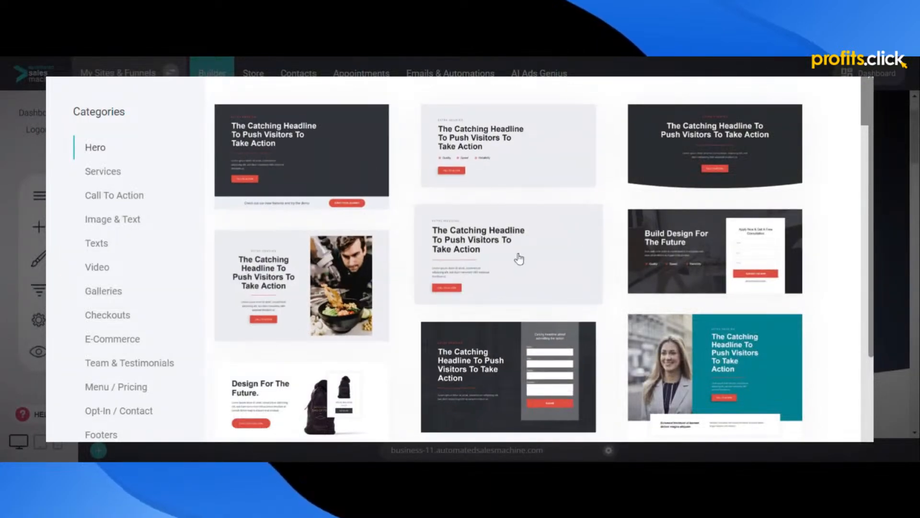
scroll(520, 259, down, 6)
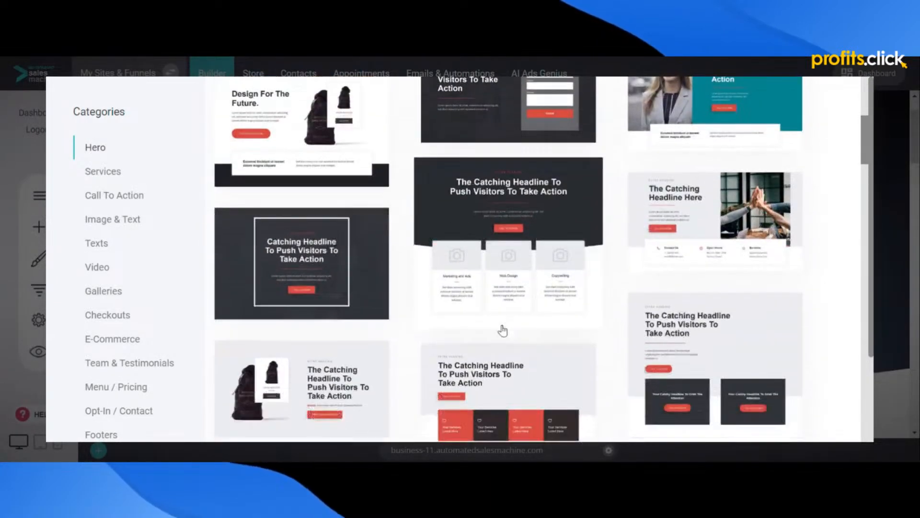
scroll(503, 330, down, 3)
scroll(558, 284, down, 10)
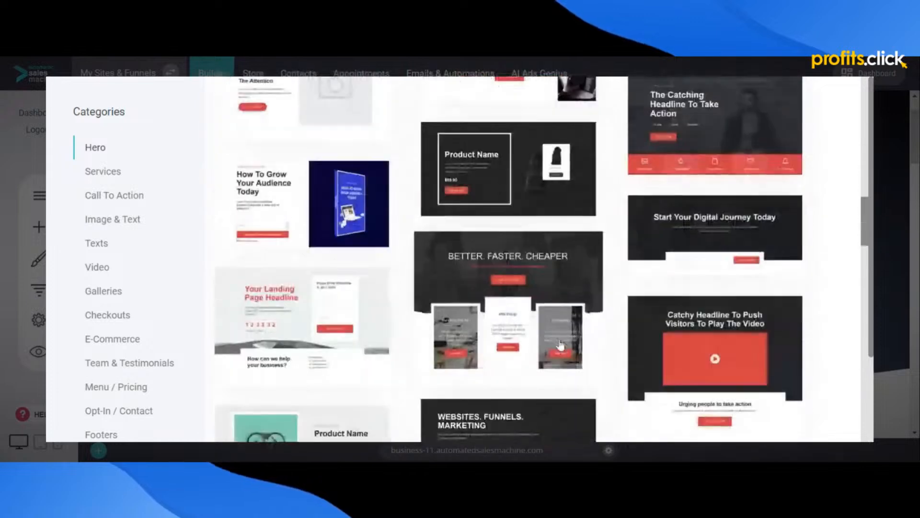
- Browse the Services, Call To Action, Image & Text and Texts block categories
click(124, 175)
click(114, 203)
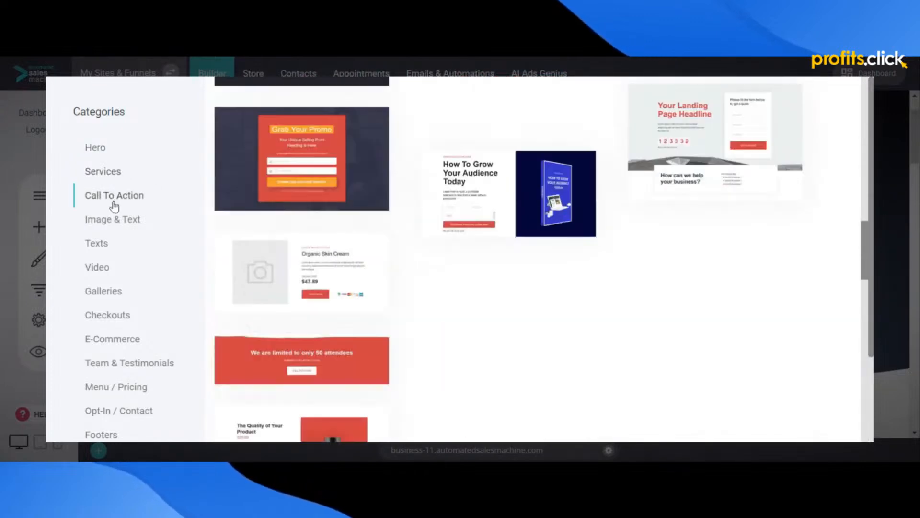
click(115, 220)
click(106, 244)
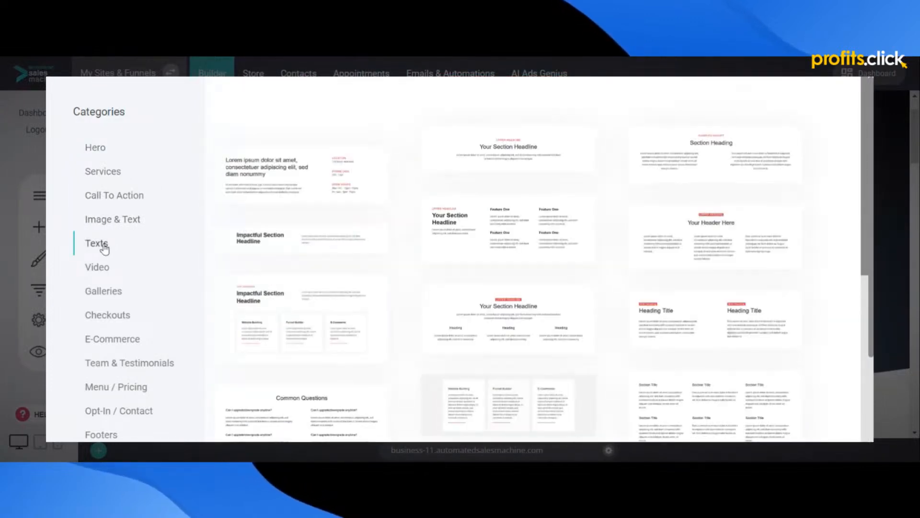
- Insert the Image & Text block with two image-and-headline cards on a dark background beneath the hero section
click(107, 223)
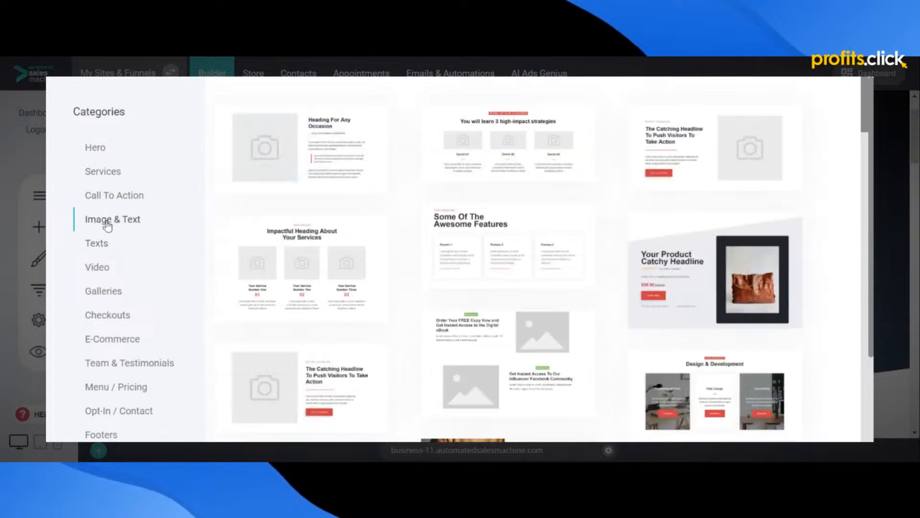
scroll(689, 298, down, 10)
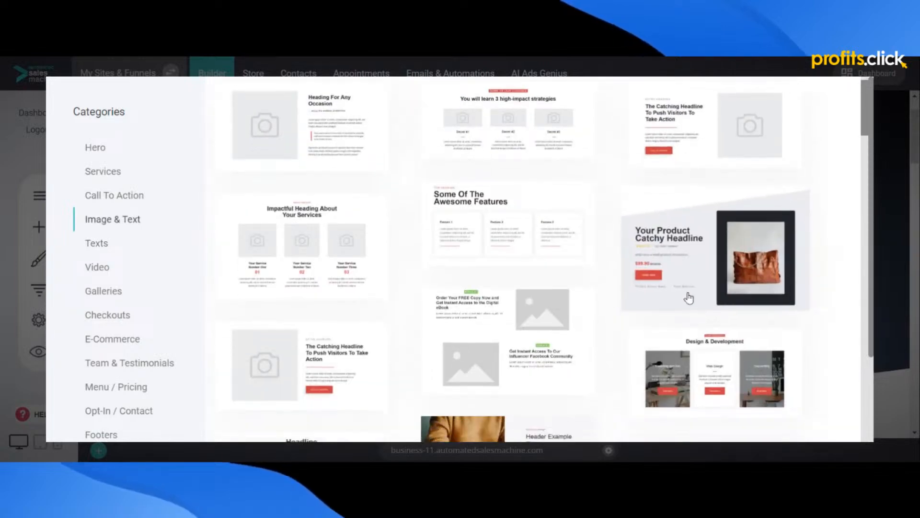
scroll(291, 335, down, 3)
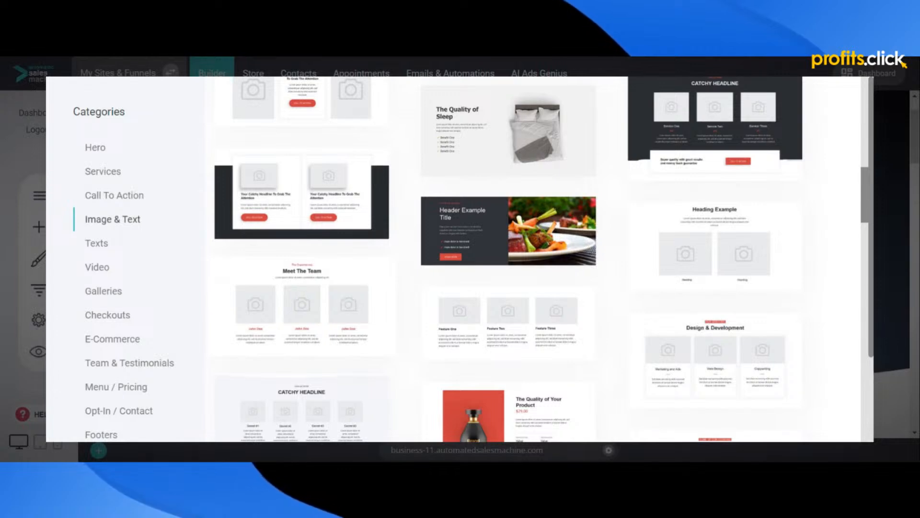
scroll(350, 298, down, 5)
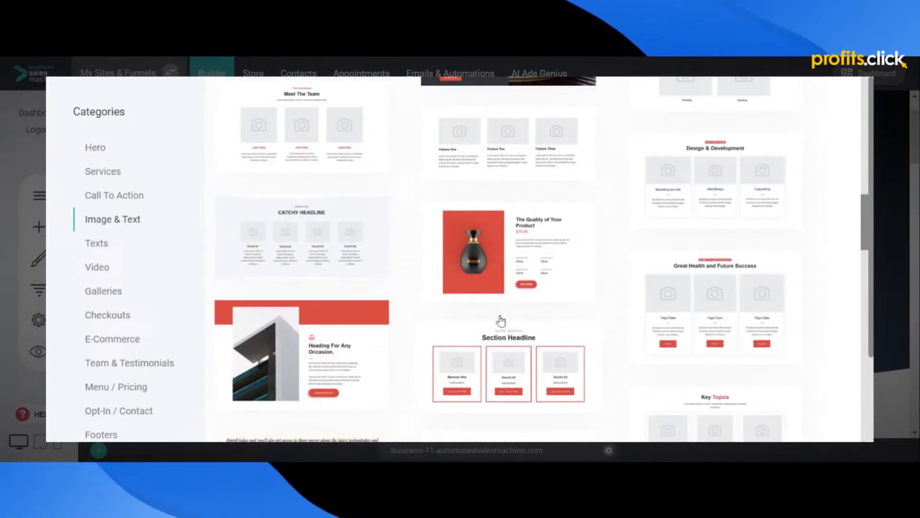
scroll(355, 268, up, 8)
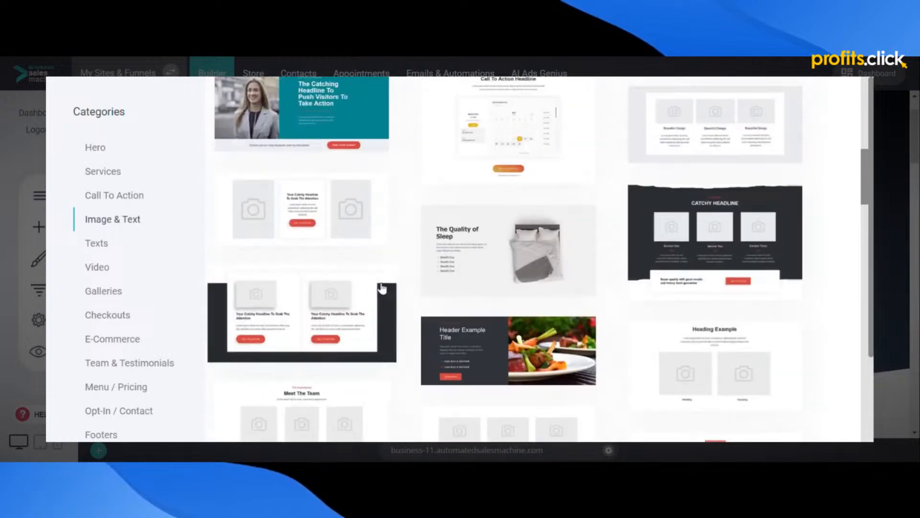
click(300, 306)
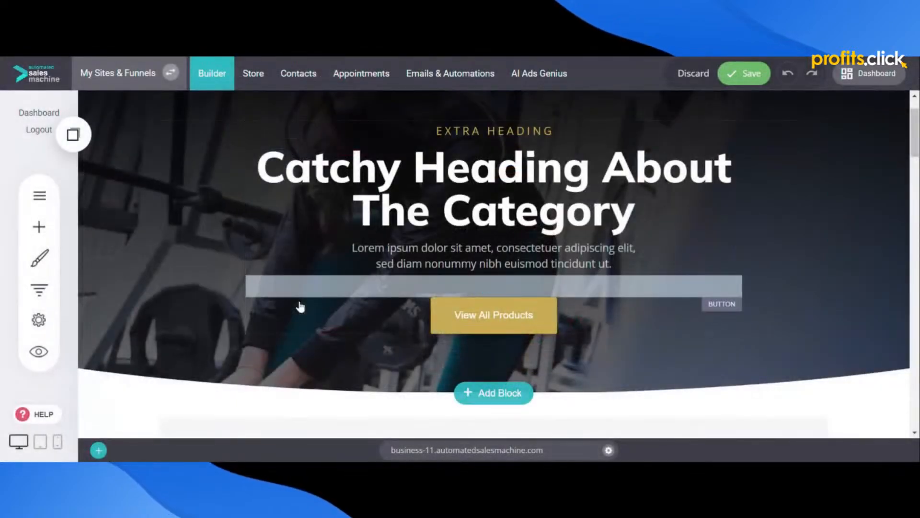
- Examine the new two-column block's images, headlines and buttons, and the sections further down the page
scroll(608, 331, down, 3)
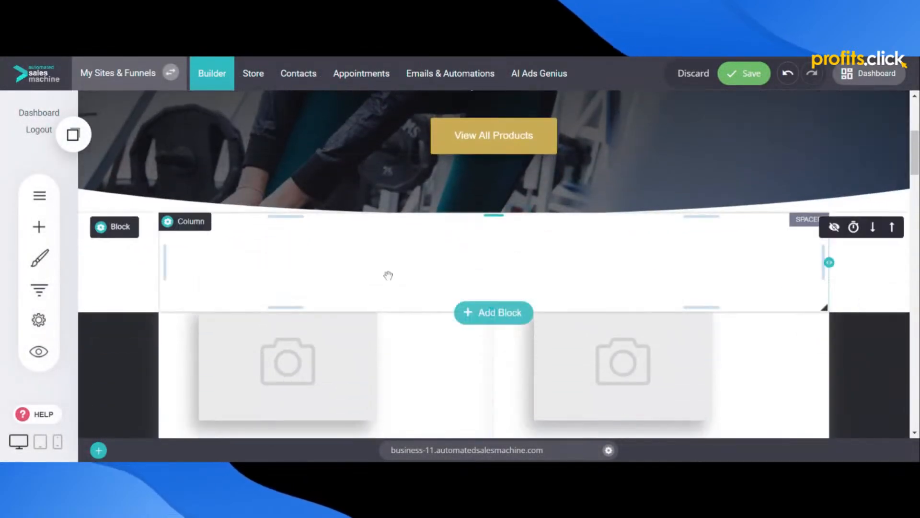
scroll(398, 276, down, 4)
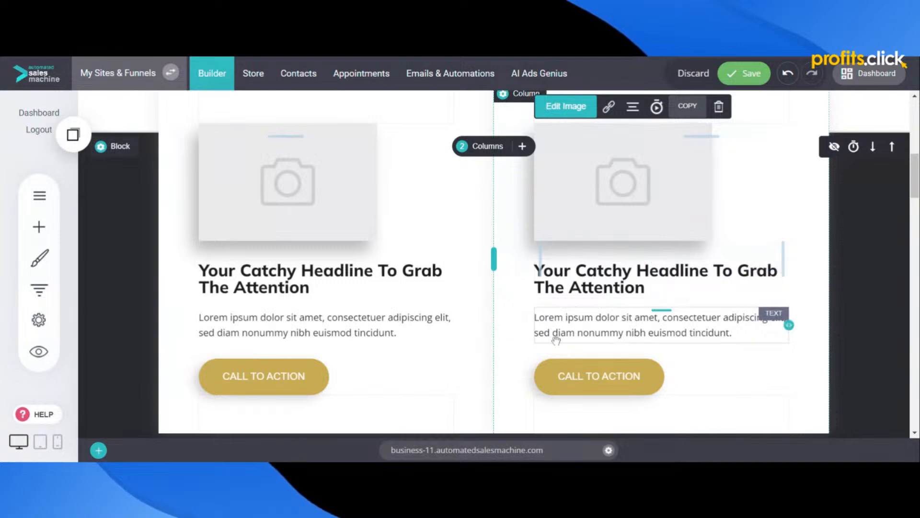
scroll(555, 340, up, 3)
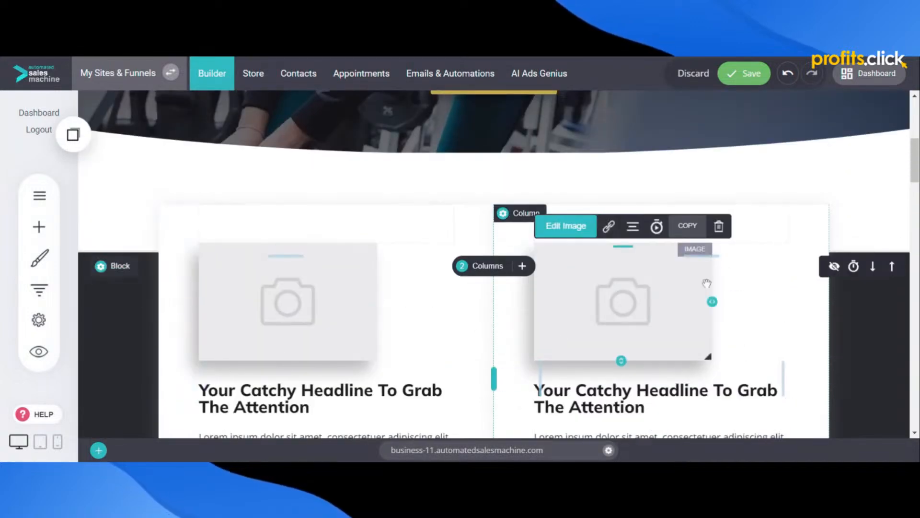
scroll(848, 308, down, 3)
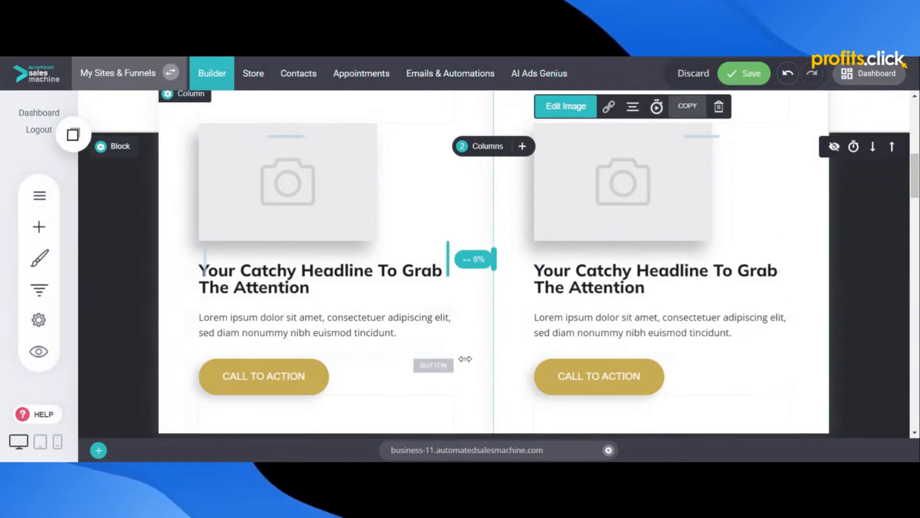
scroll(498, 307, down, 3)
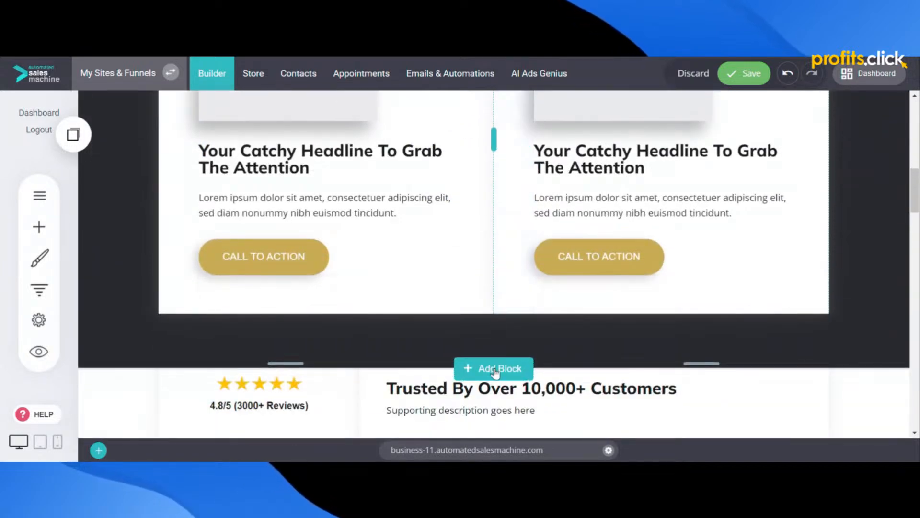
scroll(496, 373, down, 10)
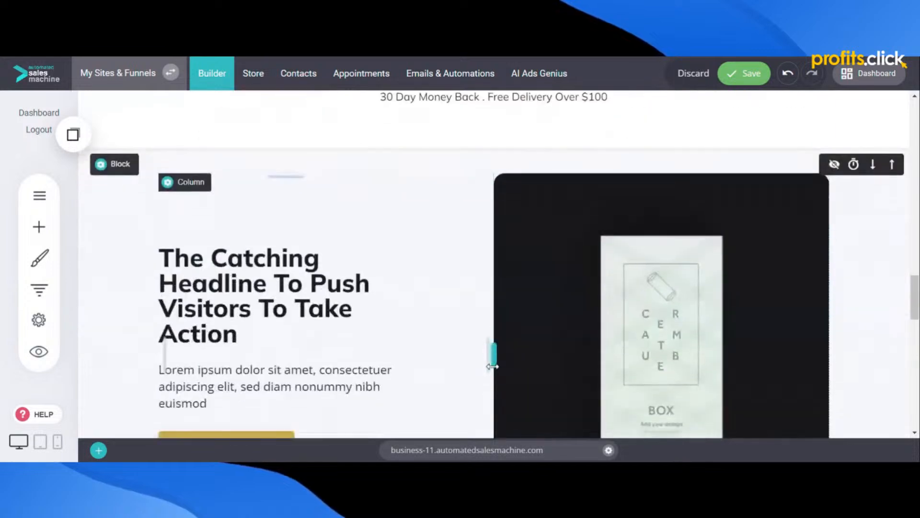
scroll(493, 366, down, 6)
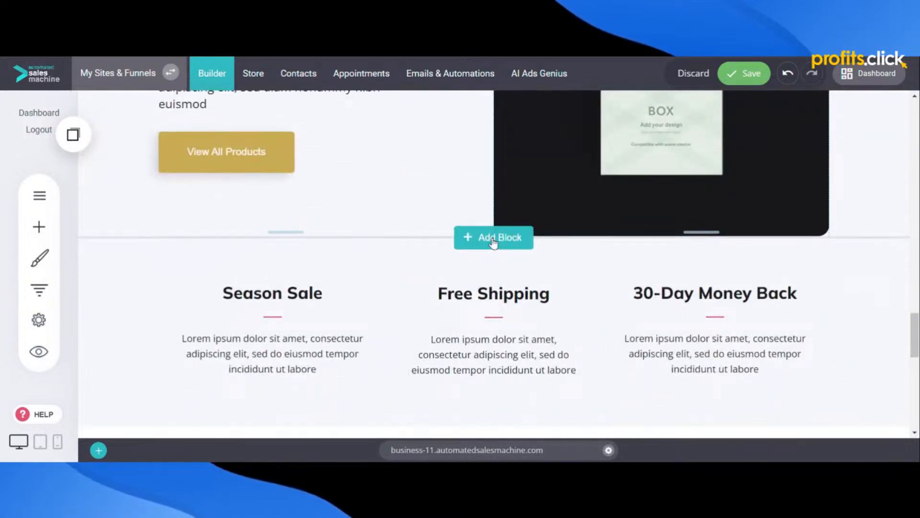
- Insert the Opt-In / Contact block with the "Your Call To Action Headline" title and white form card above the Season Sale section
click(493, 238)
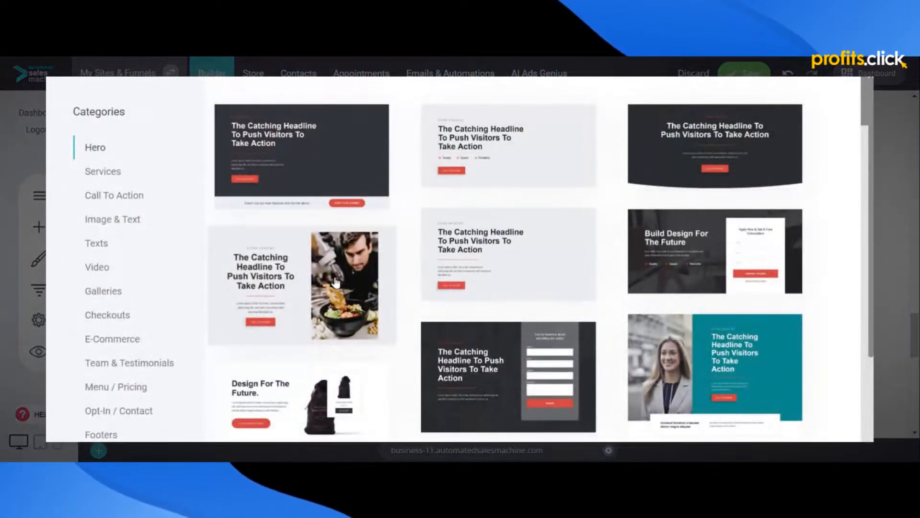
scroll(170, 273, down, 3)
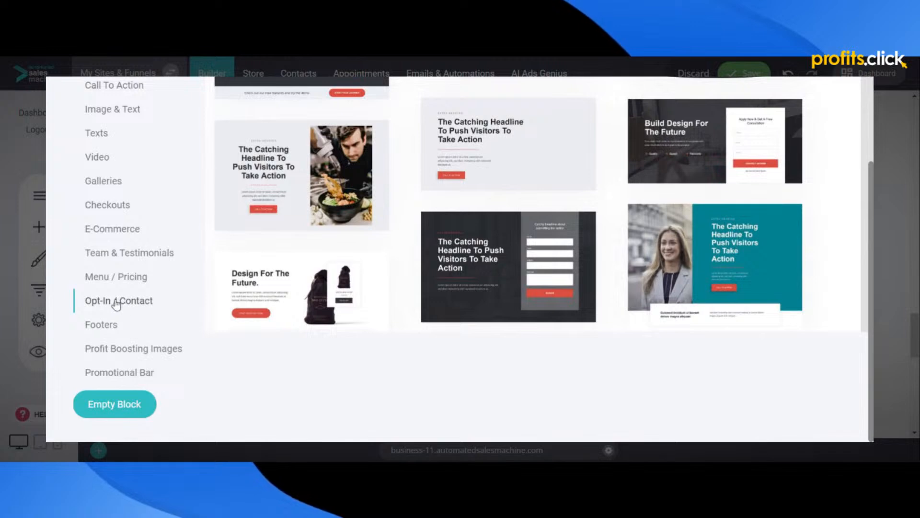
click(116, 302)
scroll(431, 326, up, 3)
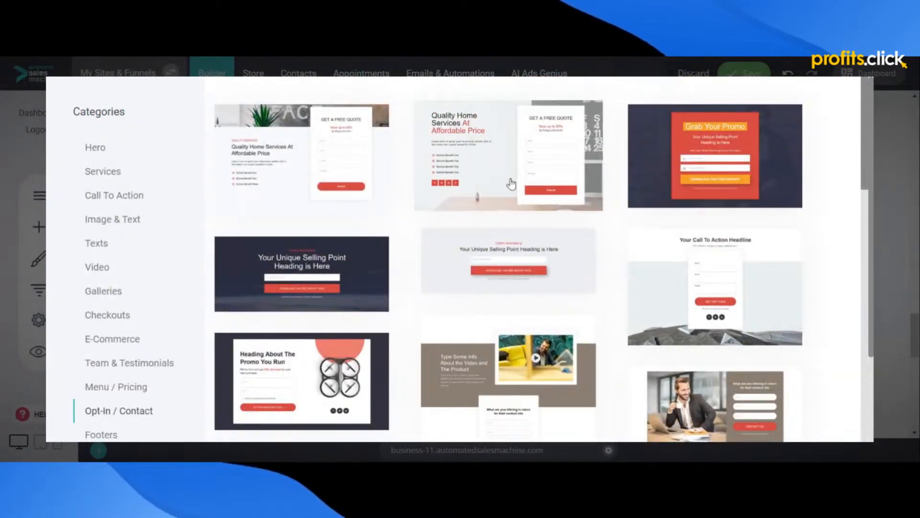
click(731, 288)
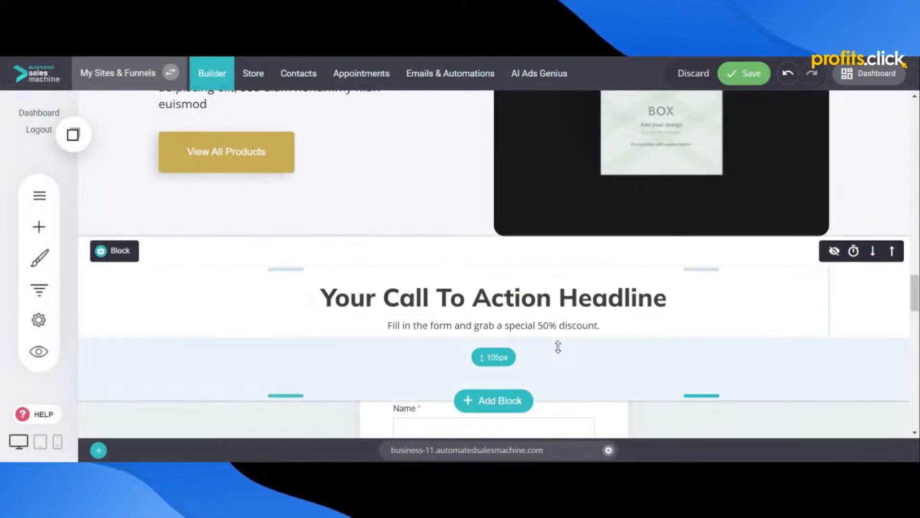
- Delete the form block with the Name, Email and Phone fields beneath the call-to-action headline
scroll(558, 347, down, 4)
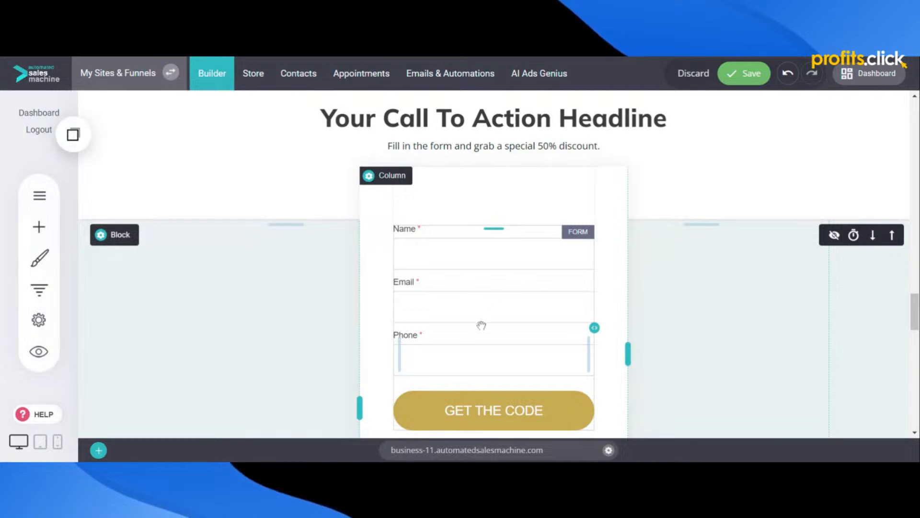
scroll(481, 326, up, 1)
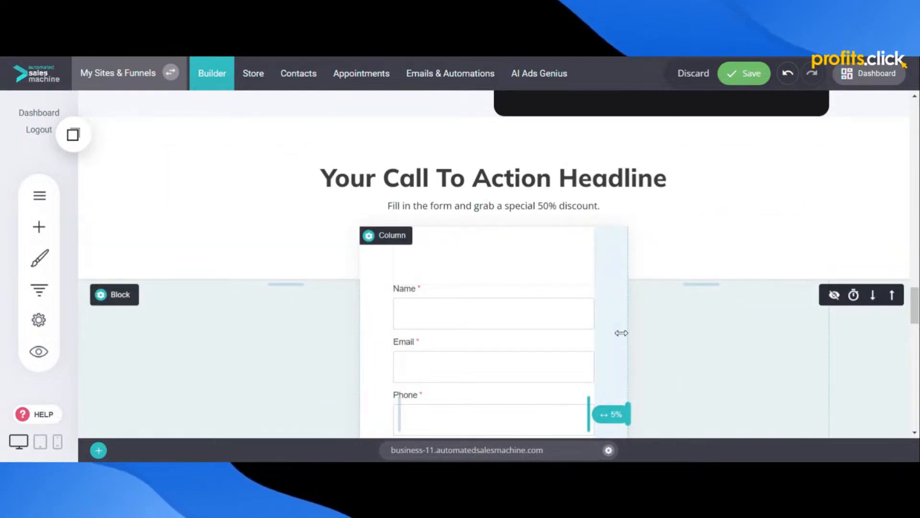
scroll(469, 344, down, 3)
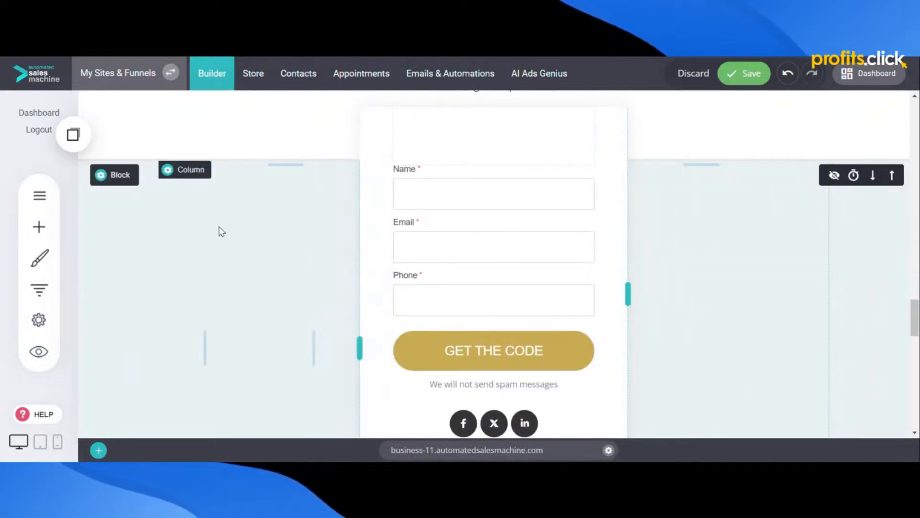
mouse_move(114, 183)
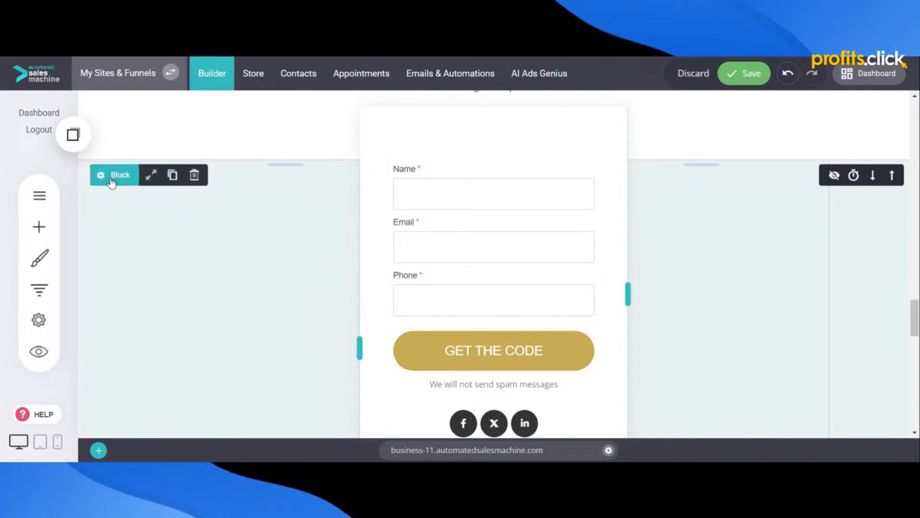
click(194, 176)
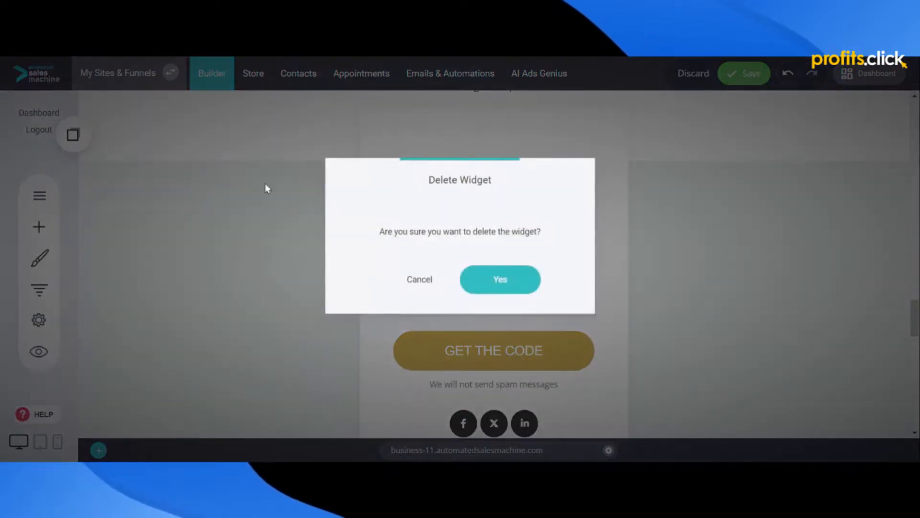
click(508, 282)
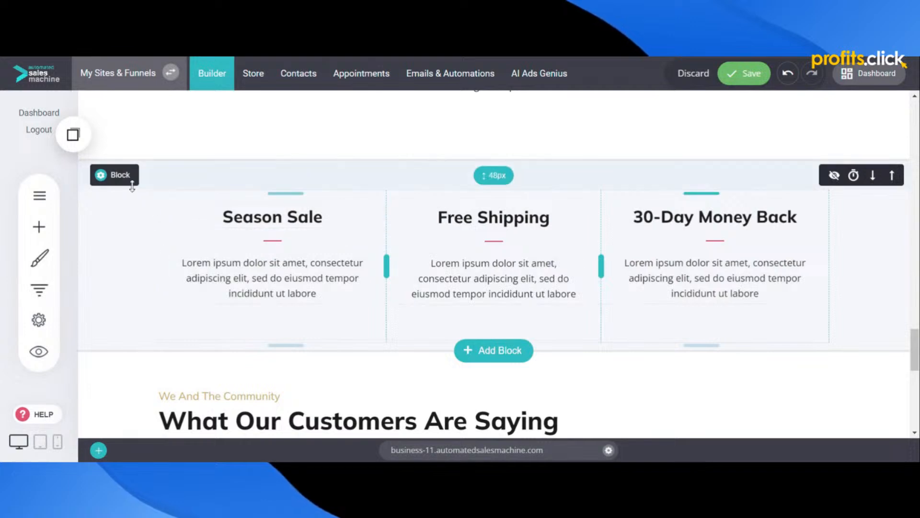
- Delete the Season Sale, Free Shipping and 30-Day Money Back block and the customer reviews block
mouse_move(120, 175)
click(195, 176)
click(501, 280)
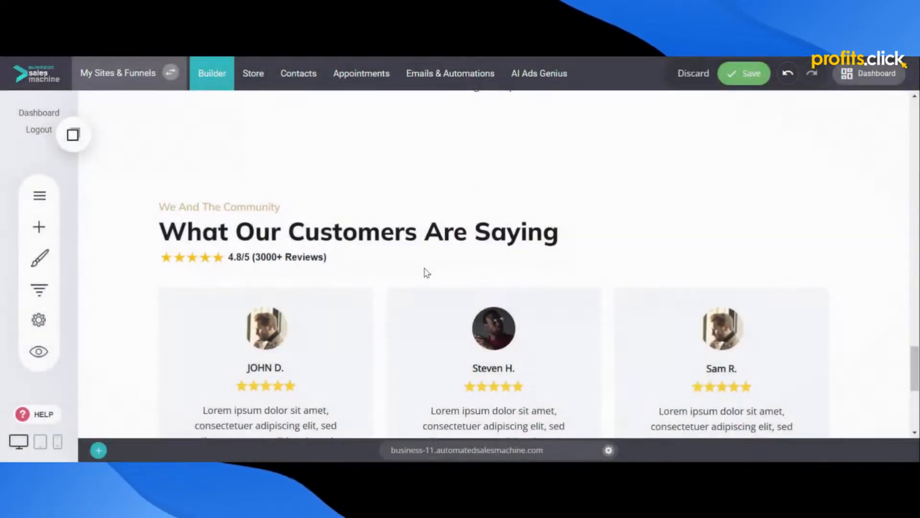
click(194, 176)
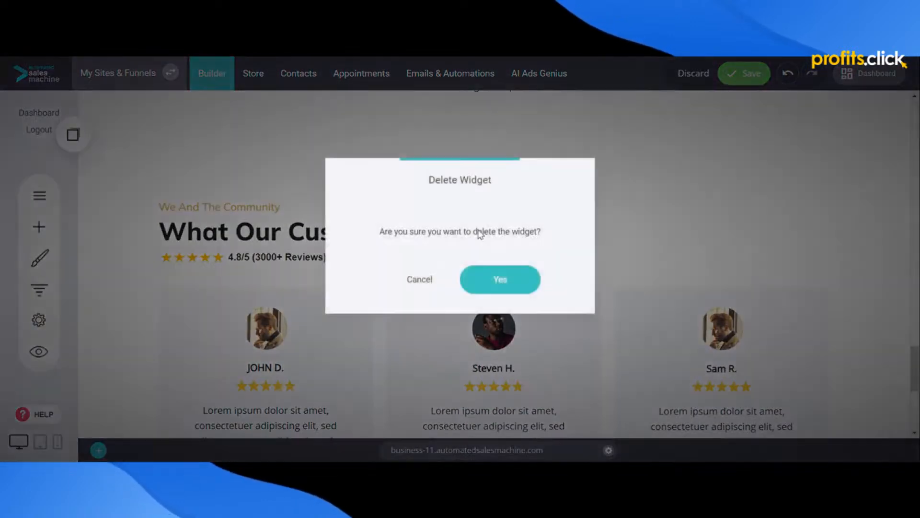
click(498, 279)
- Delete the "Your Call To Action Headline" block above the footer and save the page
scroll(230, 206, up, 3)
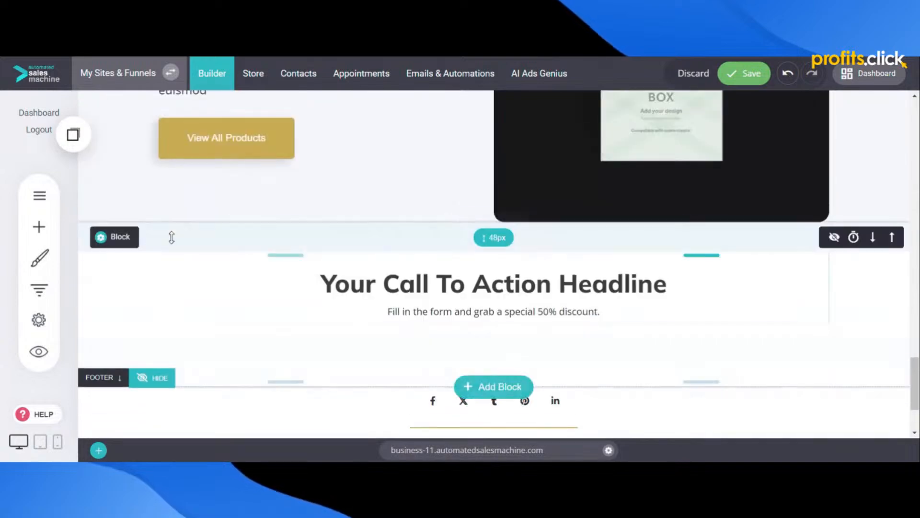
click(191, 237)
click(508, 280)
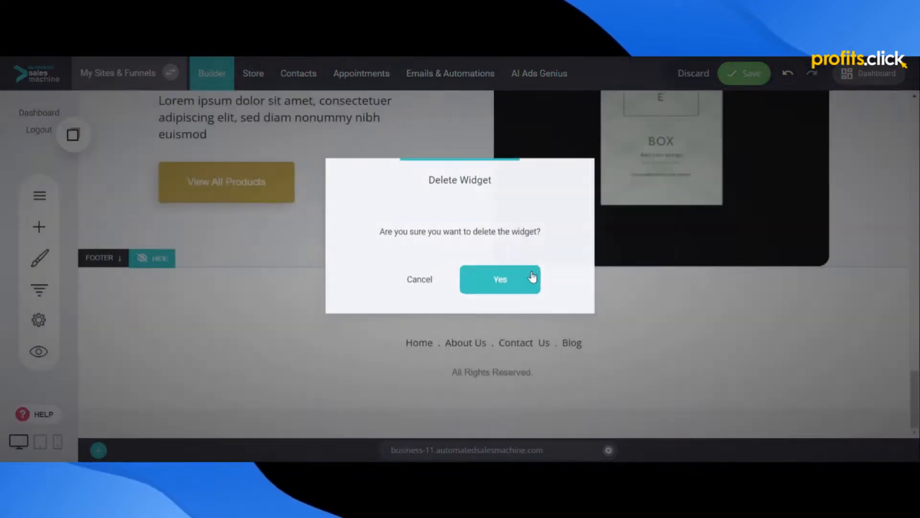
scroll(666, 287, up, 5)
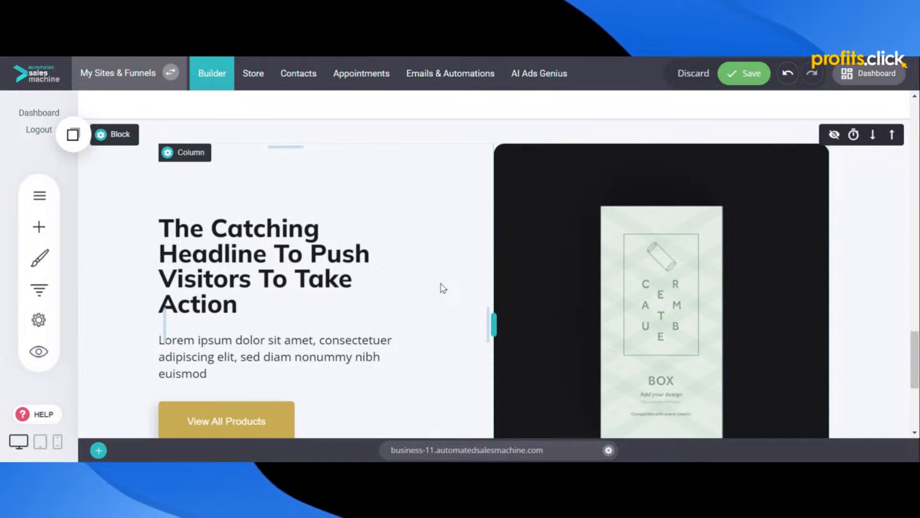
click(744, 73)
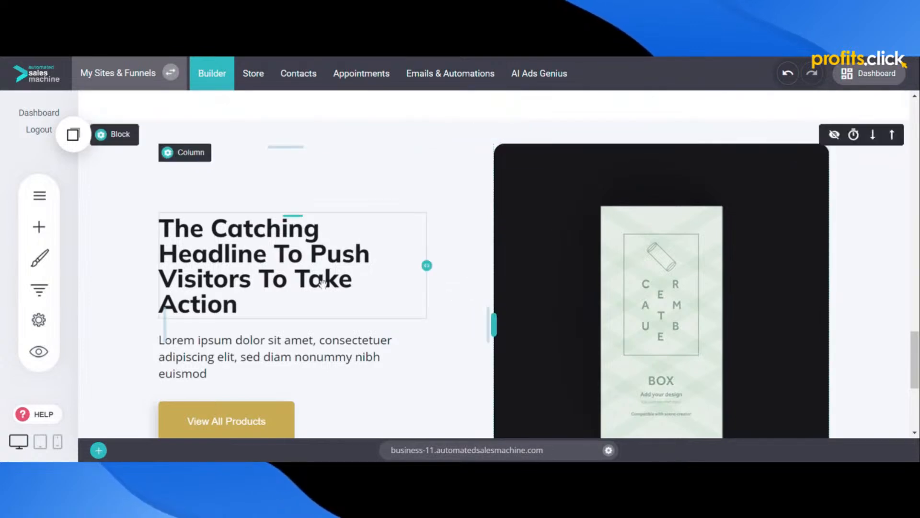
- Add a blank page named Test with the URL test to the Pages group, with Public access
click(52, 198)
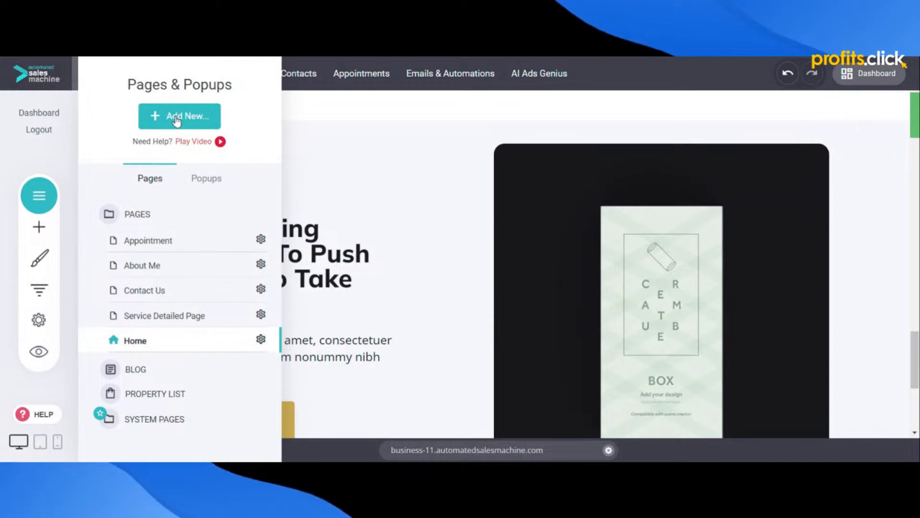
click(177, 120)
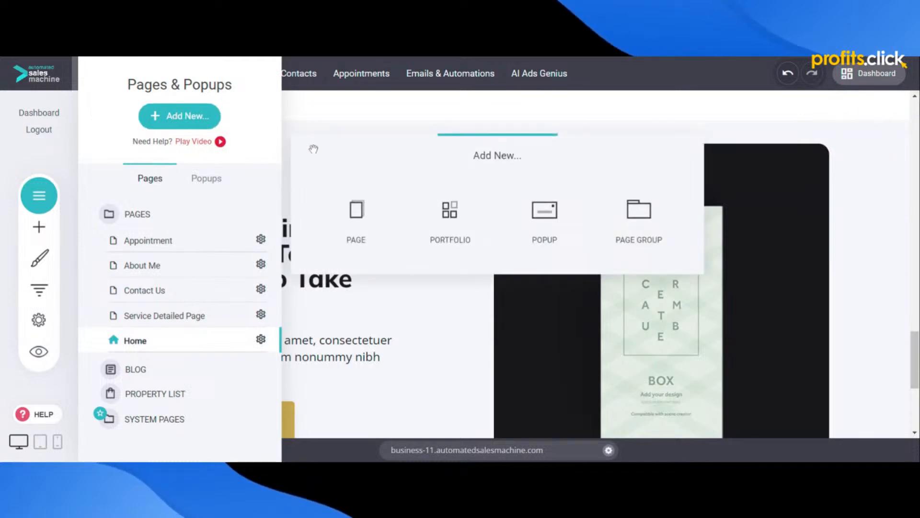
click(361, 232)
scroll(148, 360, down, 5)
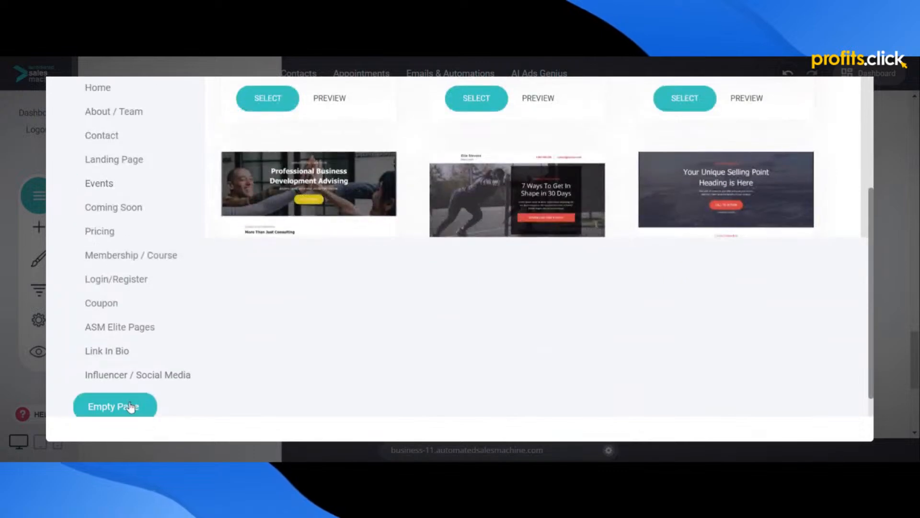
scroll(131, 406, down, 1)
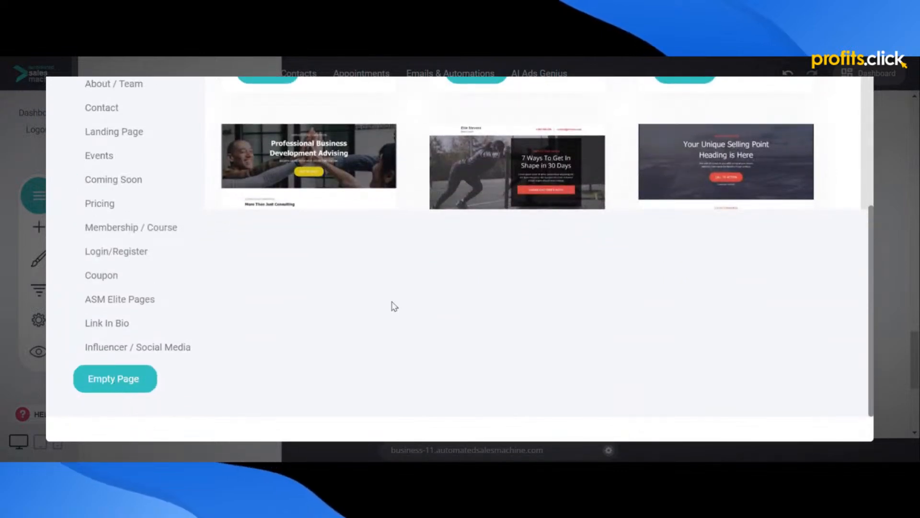
scroll(392, 306, up, 5)
scroll(199, 364, down, 5)
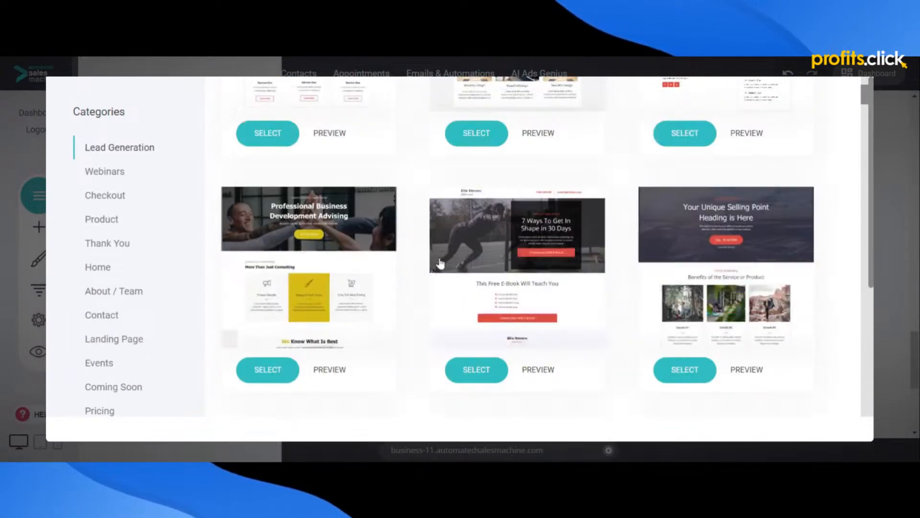
click(137, 406)
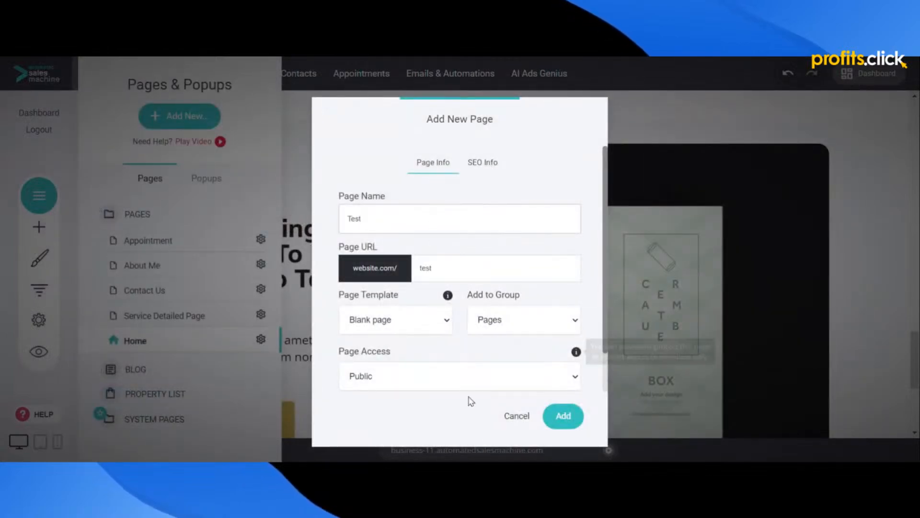
click(562, 417)
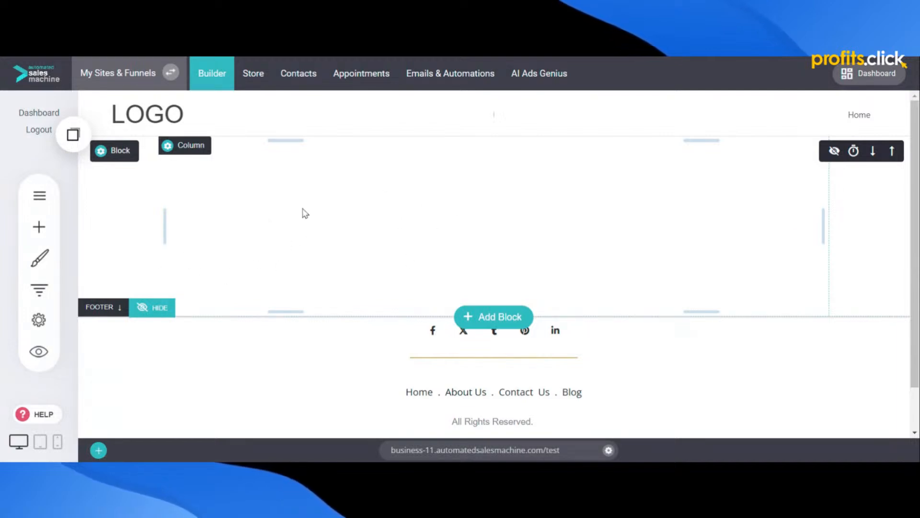
- Exclude the Test page from the sitemap in its SEO settings and save the page settings
click(38, 195)
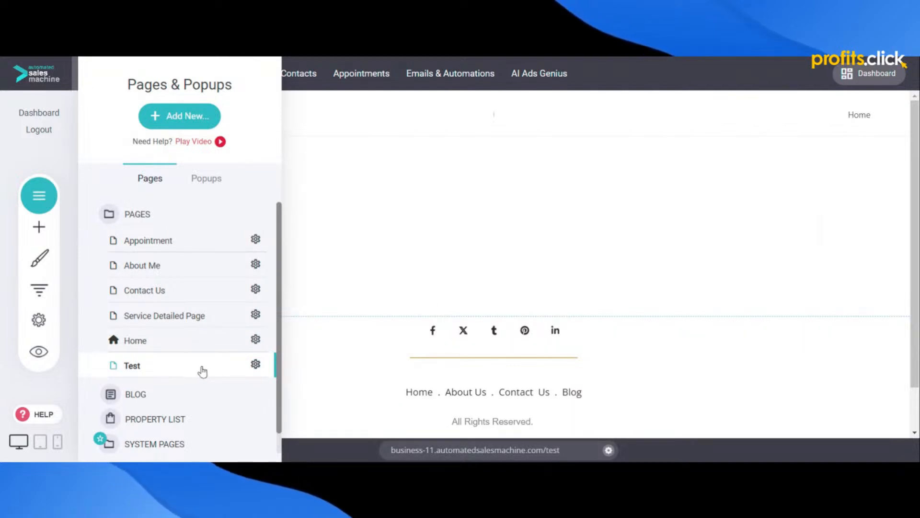
click(255, 364)
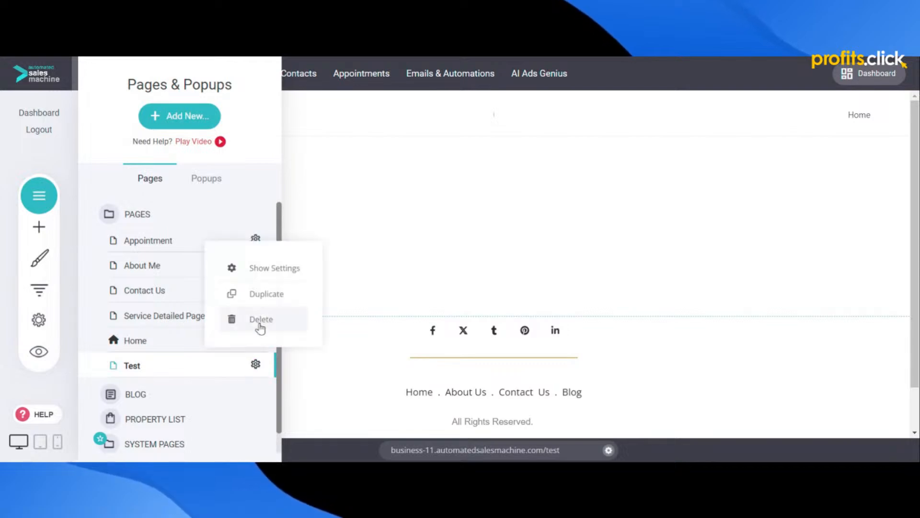
click(266, 275)
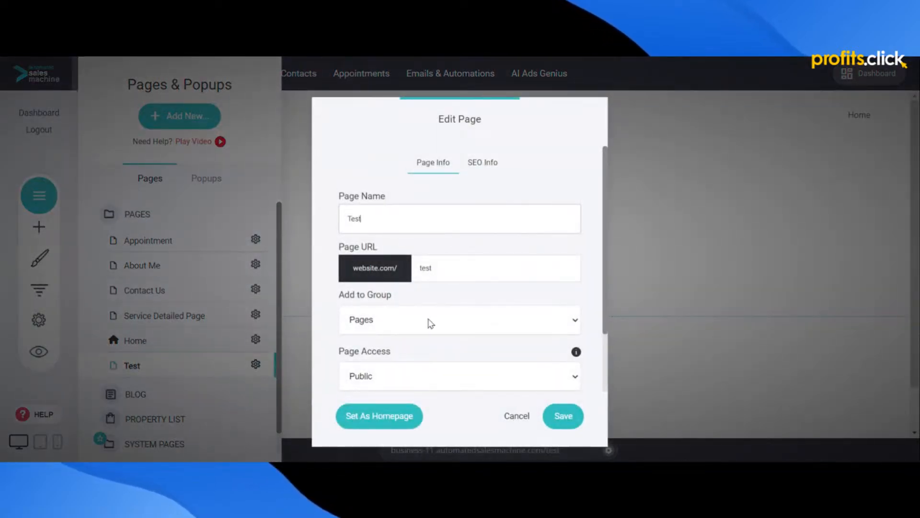
click(490, 165)
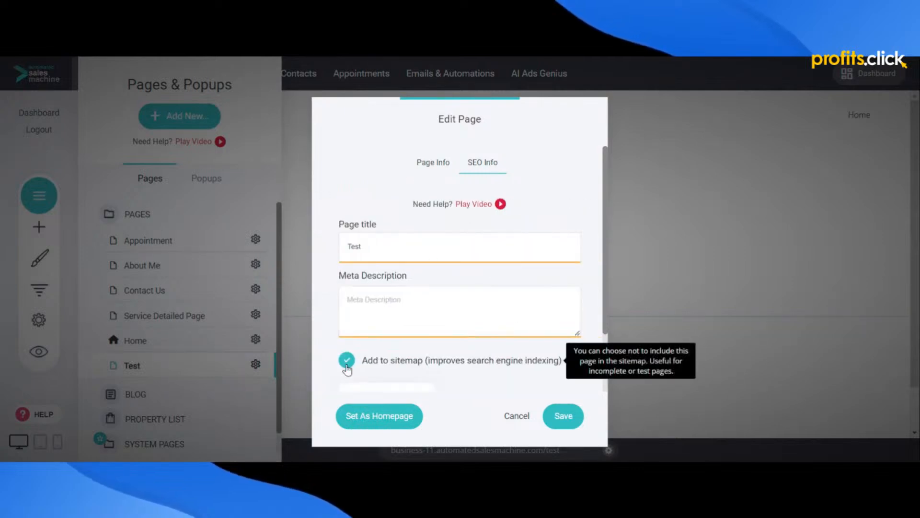
click(384, 367)
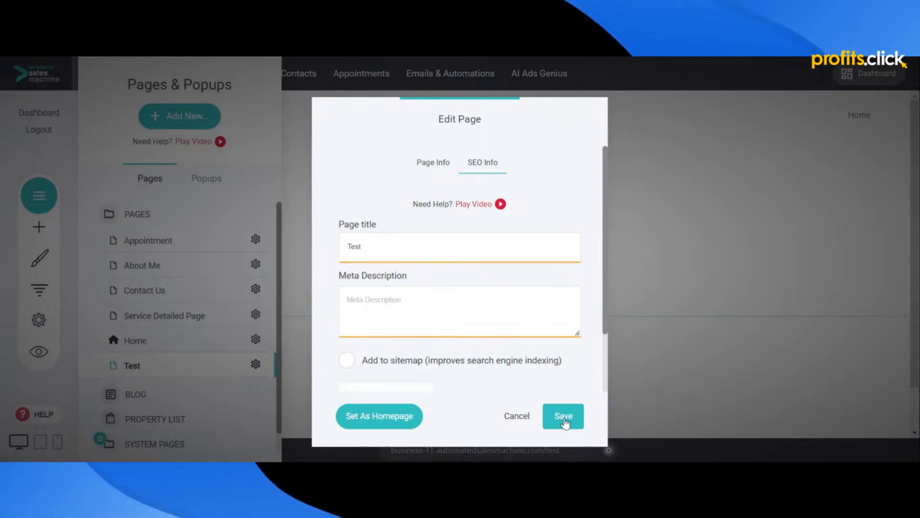
click(564, 421)
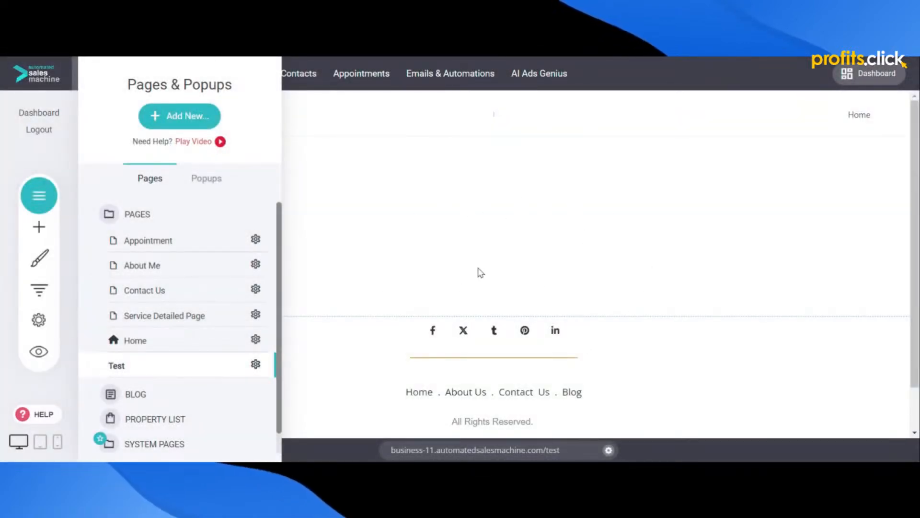
click(436, 250)
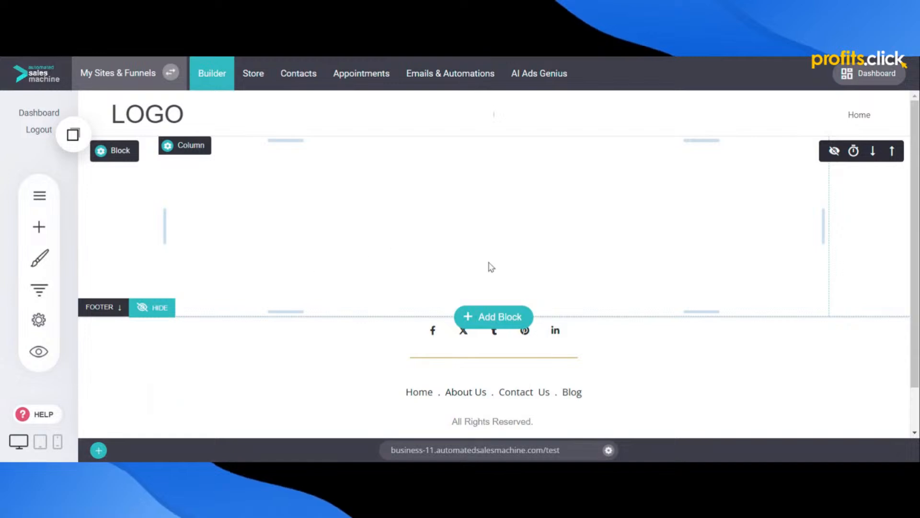
- Insert the light Hero block with the Quality, Speed and Reliability checklist on the Test page and delete the empty block above it
click(496, 323)
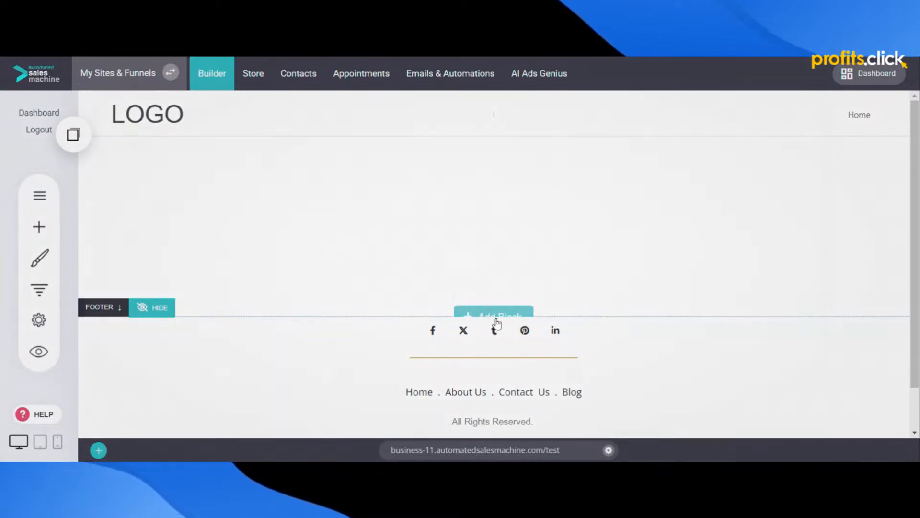
click(497, 151)
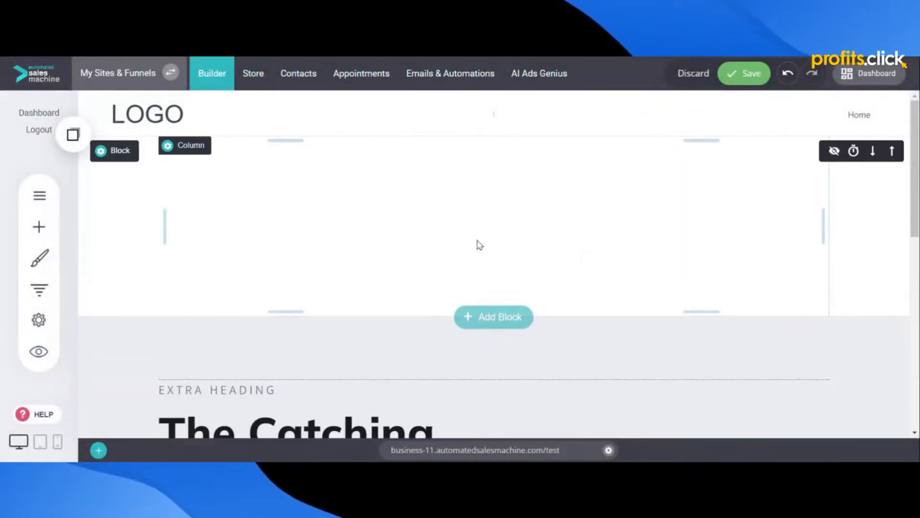
mouse_move(120, 155)
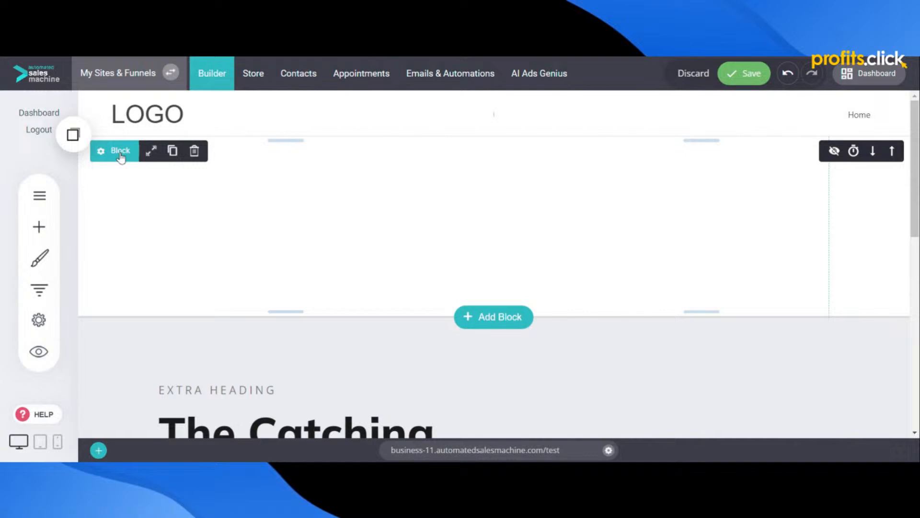
click(196, 151)
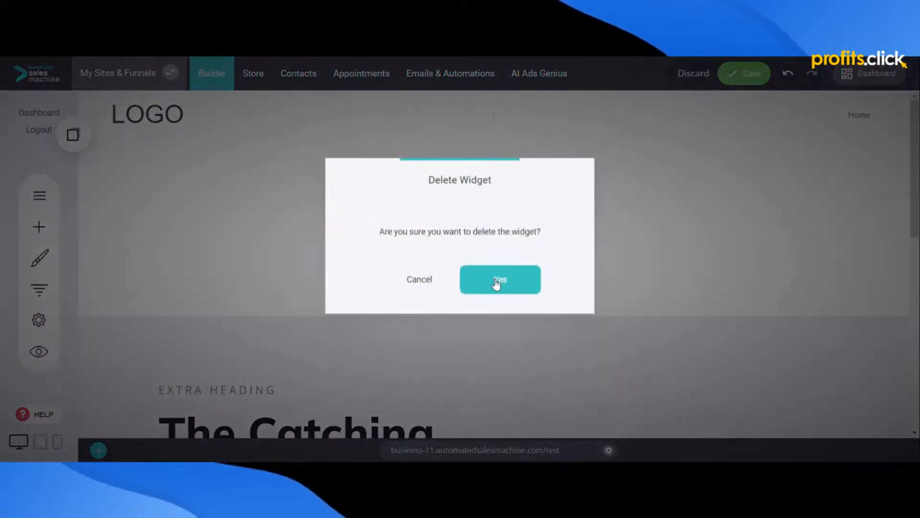
click(499, 278)
scroll(474, 318, down, 5)
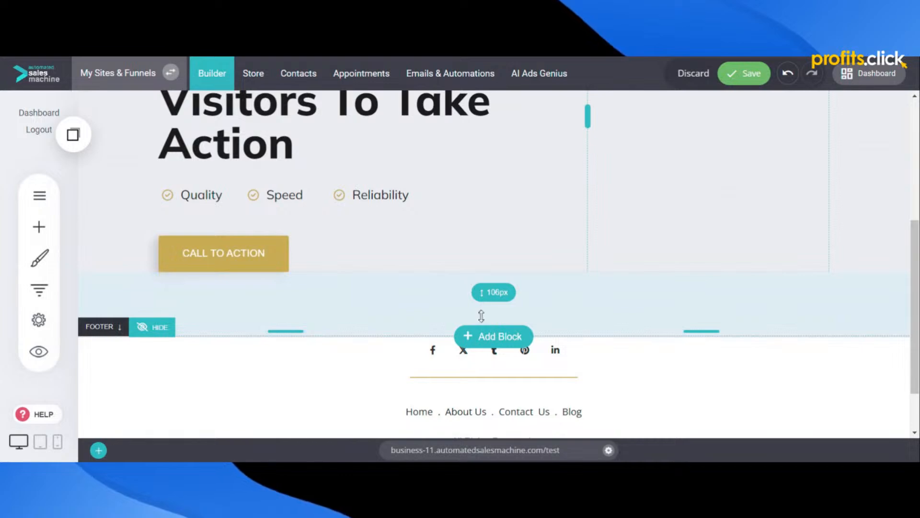
- Add an empty block above the footer of the Test page and place a Heading widget in it
click(484, 336)
scroll(170, 288, down, 3)
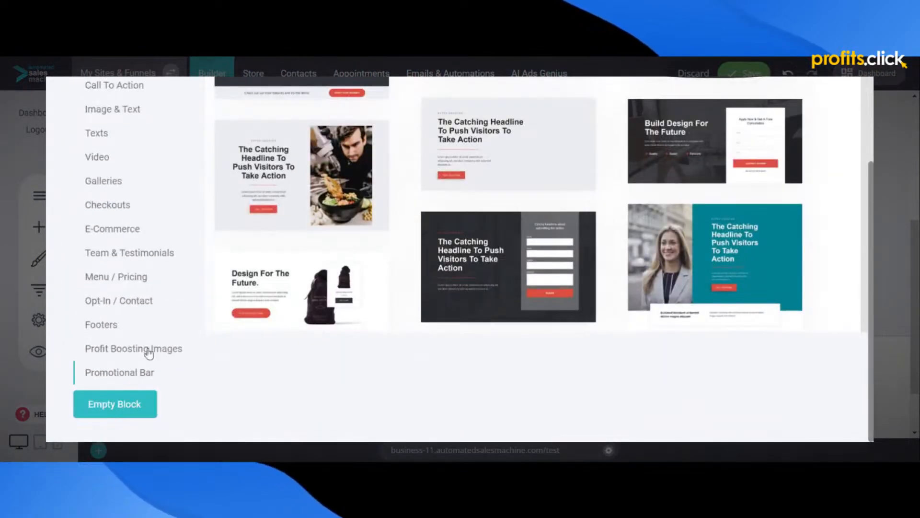
click(121, 404)
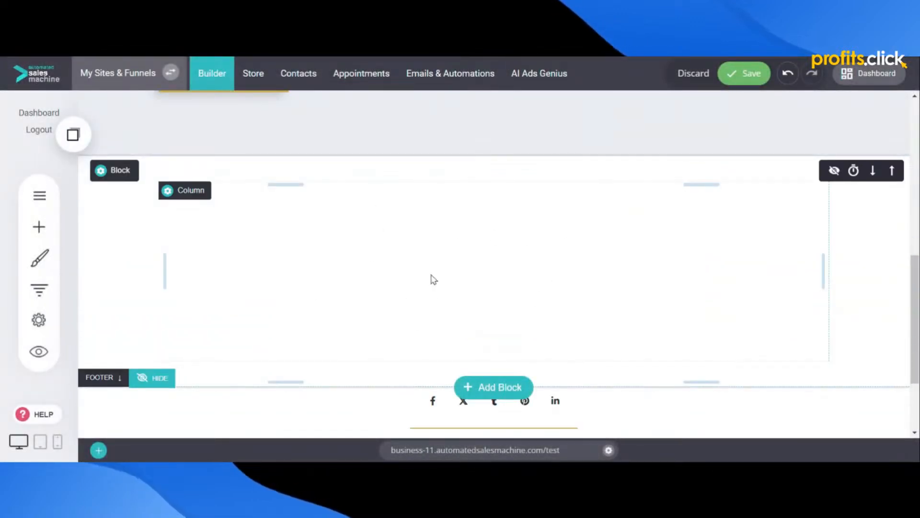
click(39, 228)
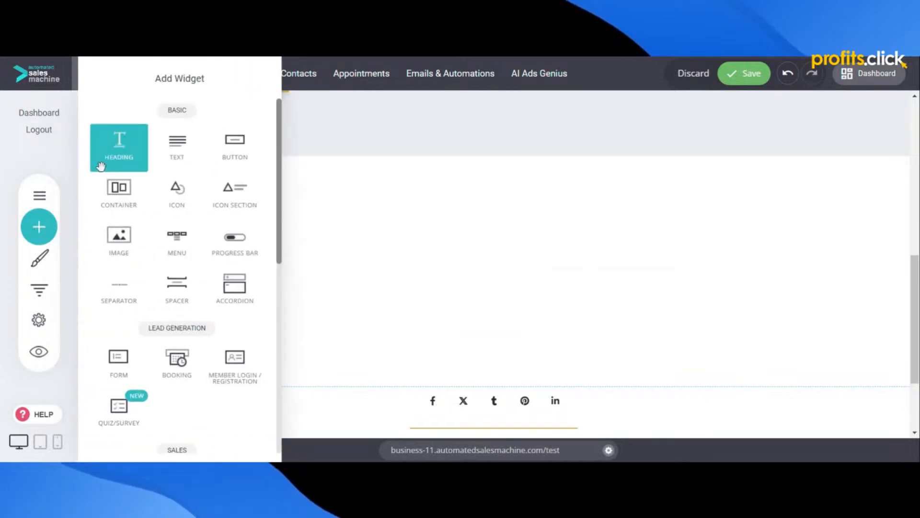
drag(118, 144, 474, 207)
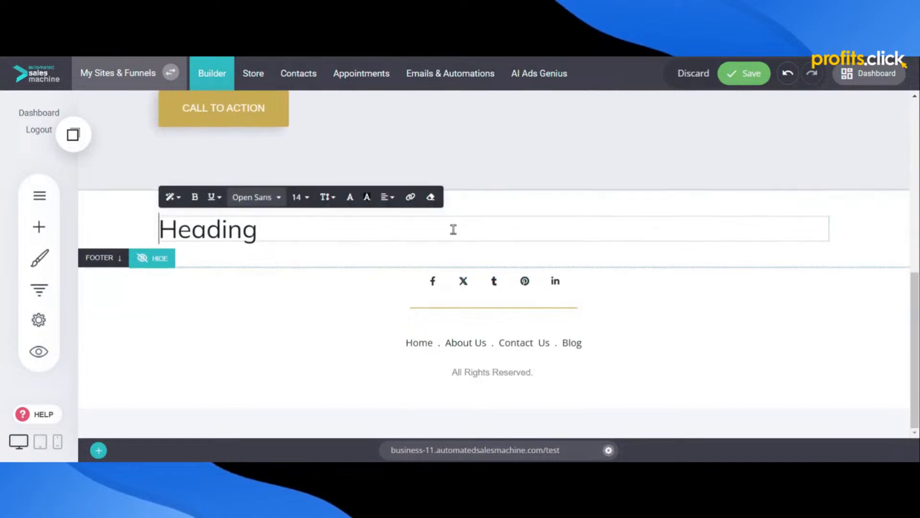
- Place an Image widget below the heading and delete it again
click(38, 227)
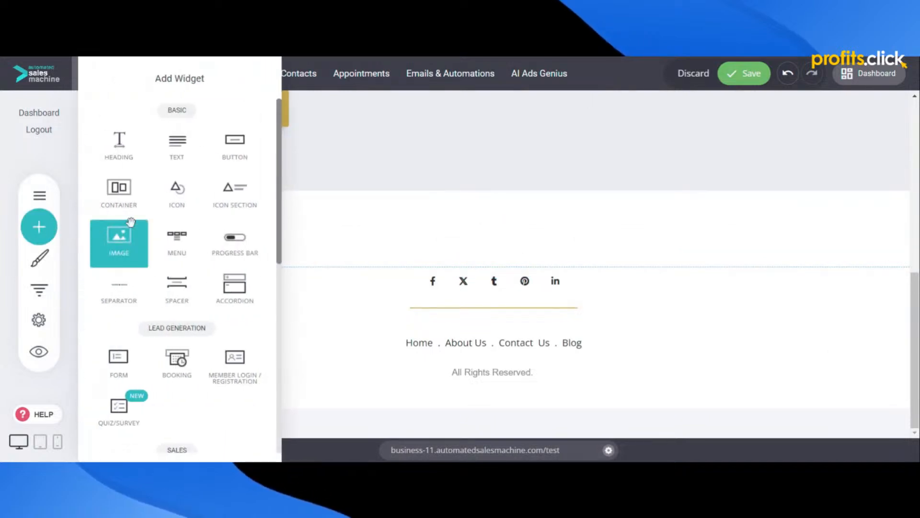
drag(119, 235, 326, 250)
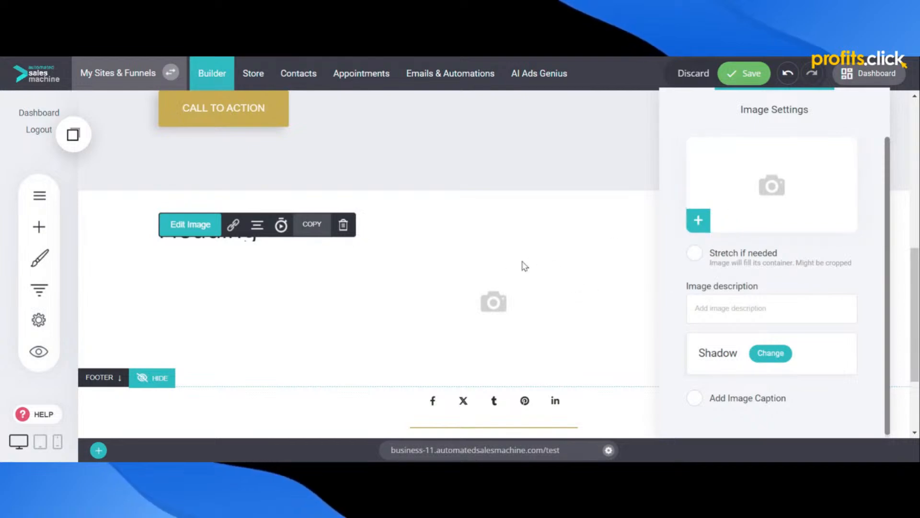
key(Delete)
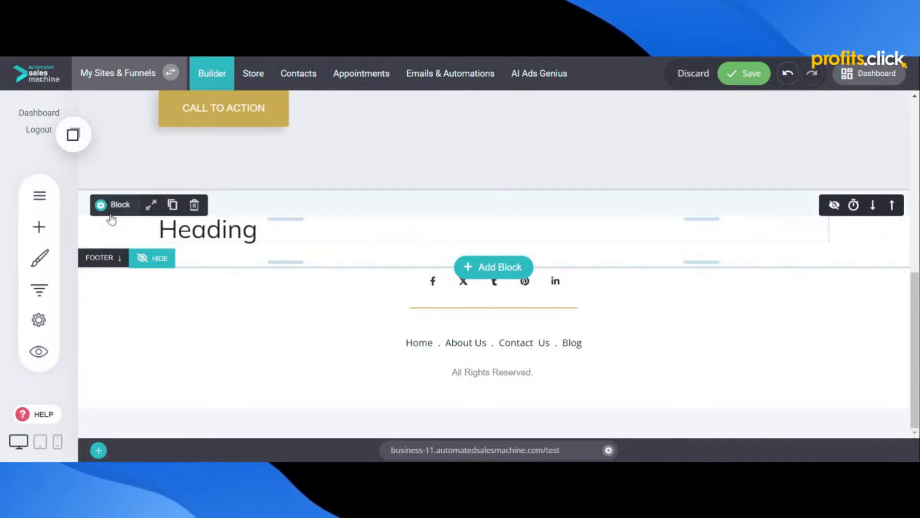
- Place a Button widget below the heading in the new block and save the page
click(38, 228)
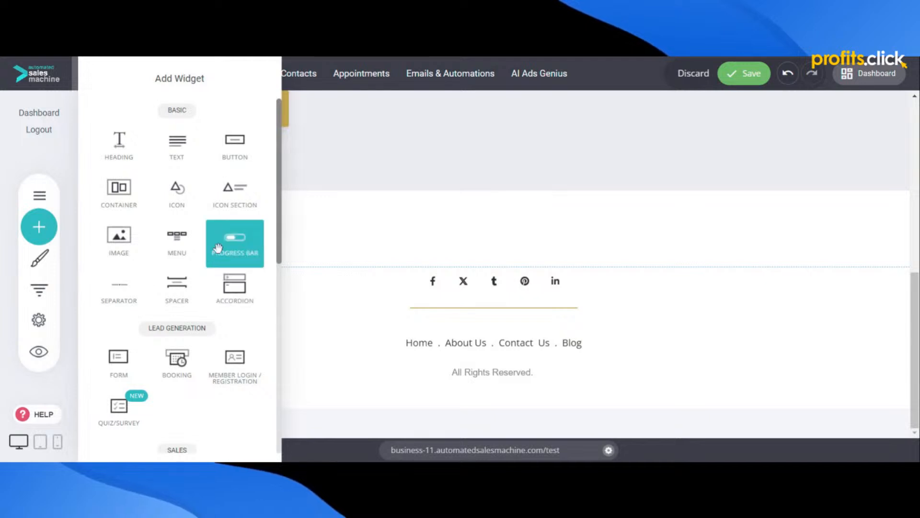
scroll(168, 302, down, 1)
scroll(173, 335, down, 6)
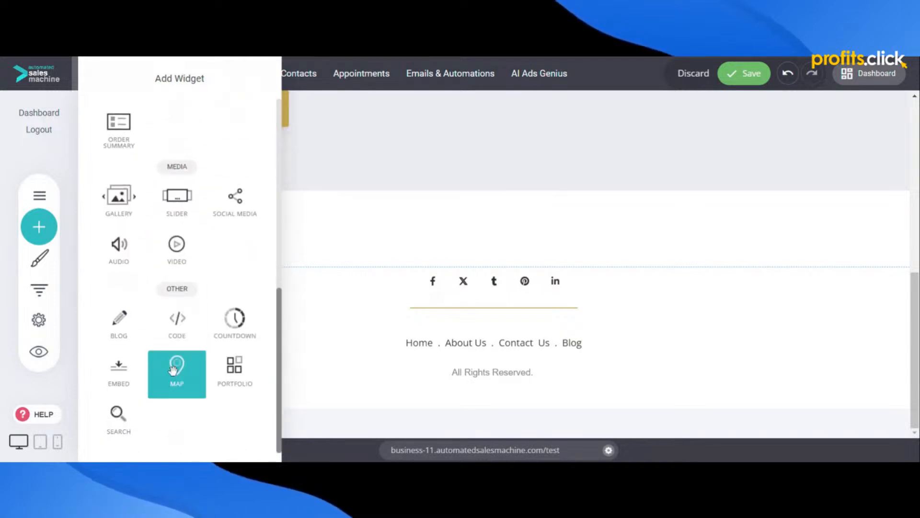
scroll(175, 369, up, 7)
scroll(198, 273, down, 2)
scroll(198, 274, down, 5)
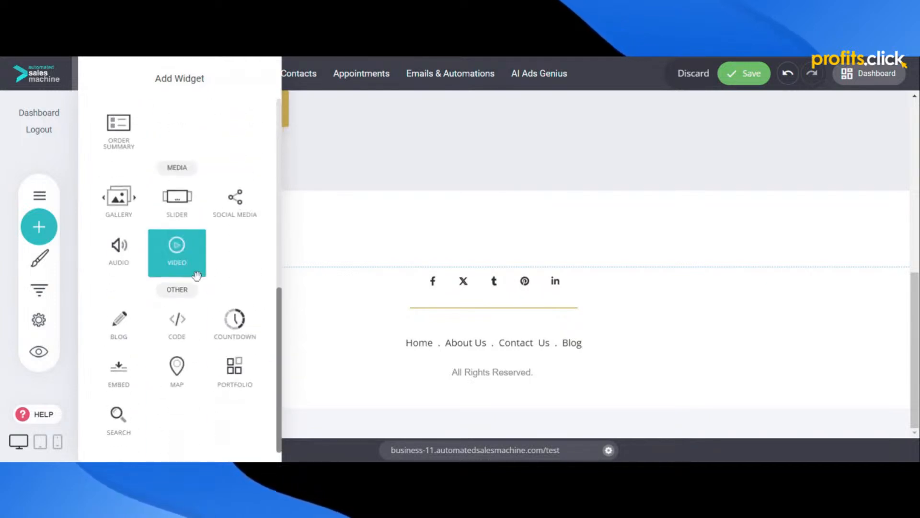
scroll(197, 273, up, 8)
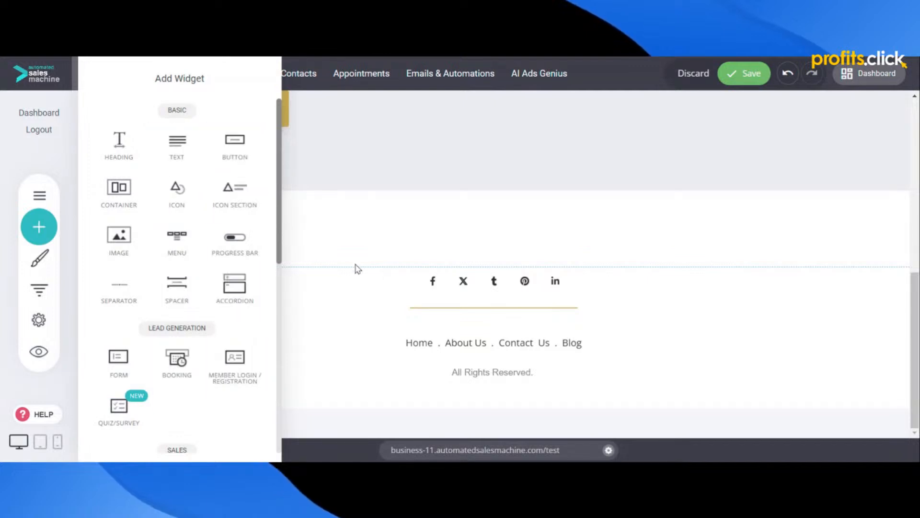
mouse_move(236, 145)
mouse_down()
mouse_move(343, 231)
mouse_move(337, 244)
mouse_move(292, 213)
mouse_move(282, 246)
mouse_move(347, 225)
mouse_move(391, 238)
mouse_move(842, 231)
mouse_move(528, 232)
mouse_move(406, 248)
mouse_up()
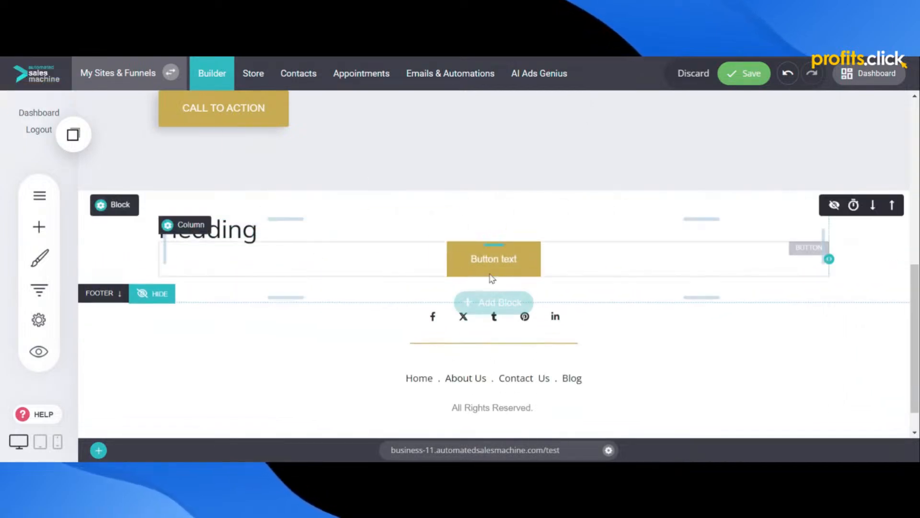
click(605, 275)
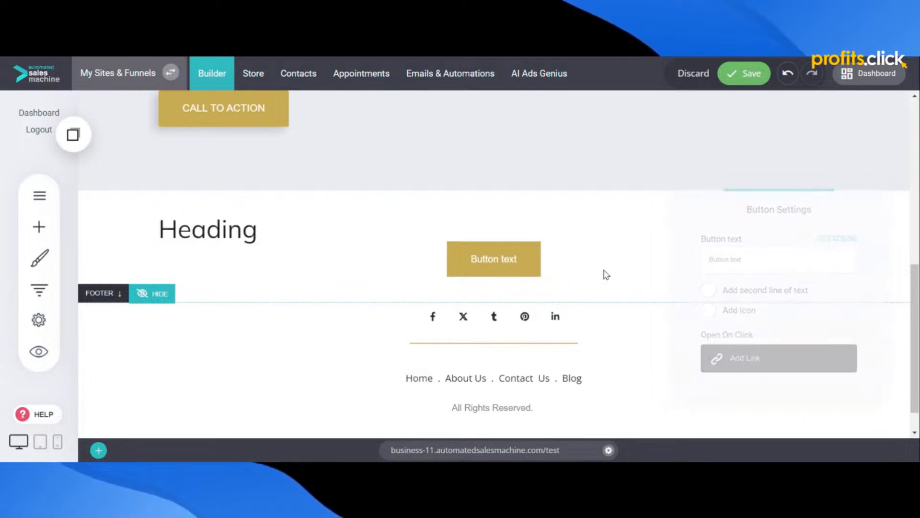
click(744, 77)
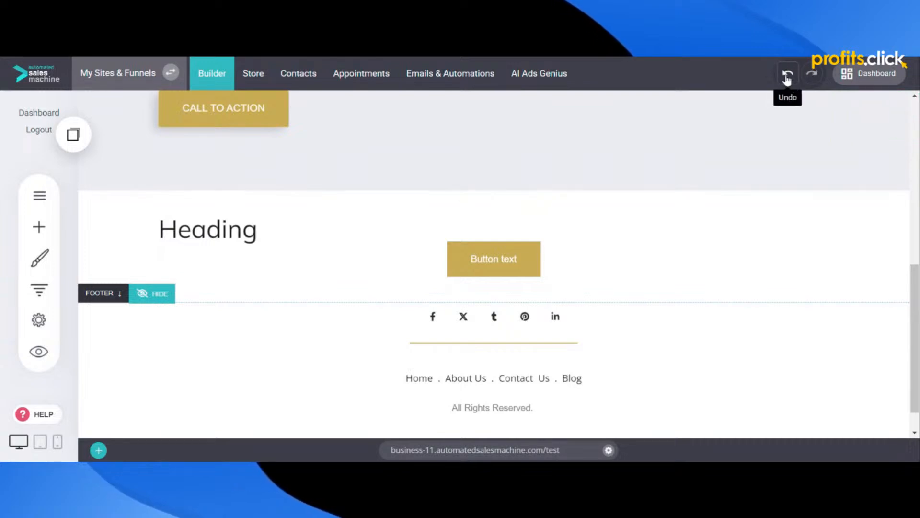
- Undo and redo the last page change twice, ending with the redo, and save the page
click(787, 78)
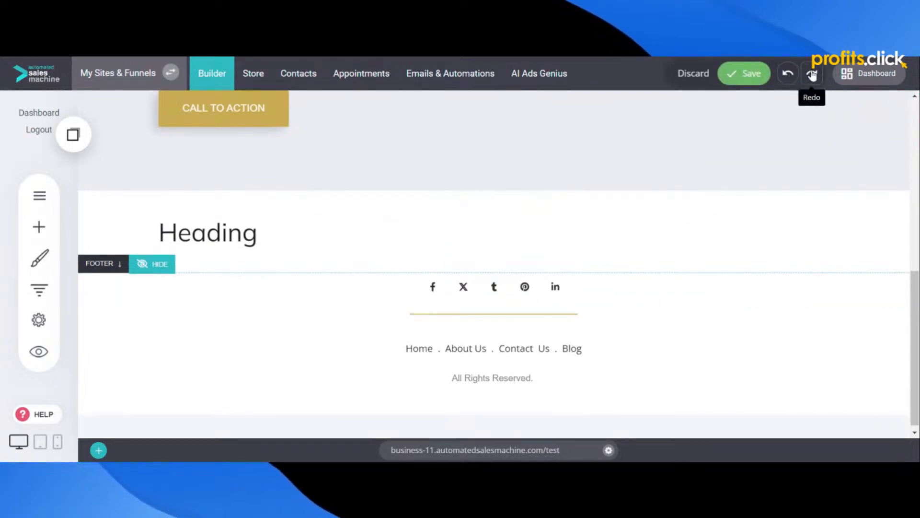
click(813, 76)
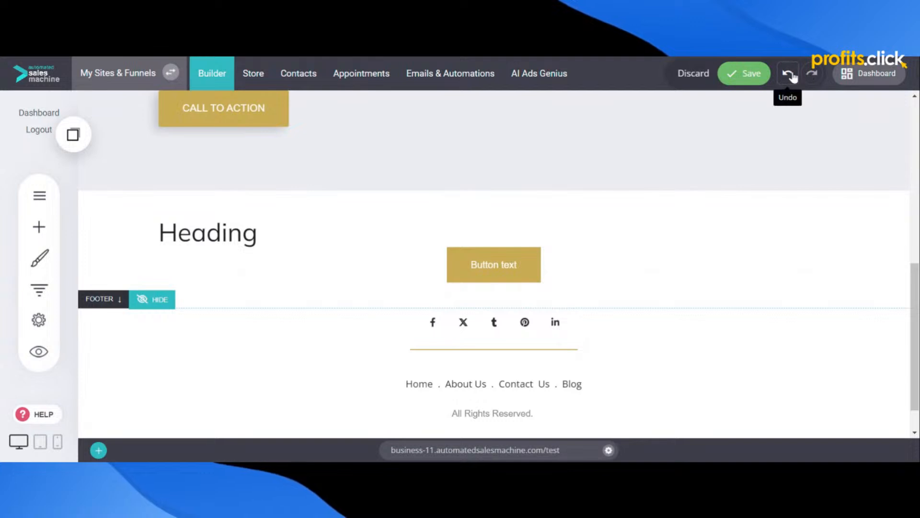
click(788, 75)
click(813, 76)
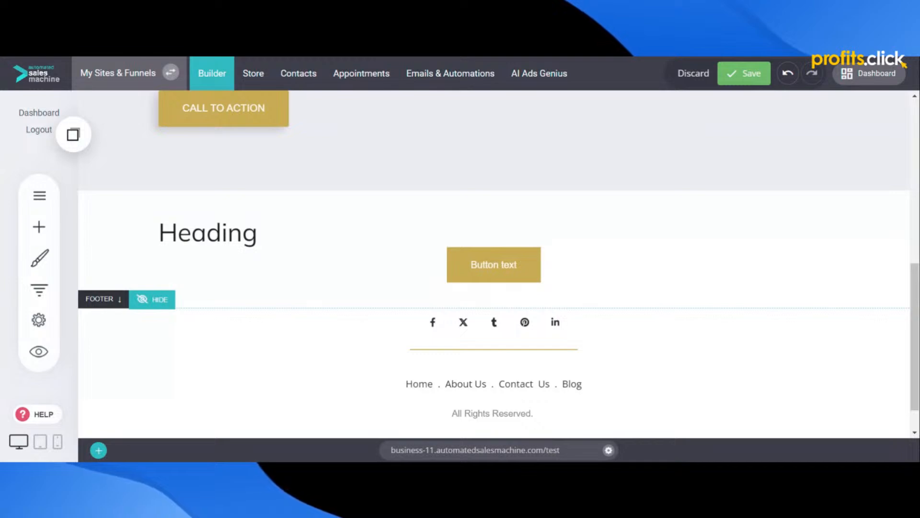
click(746, 77)
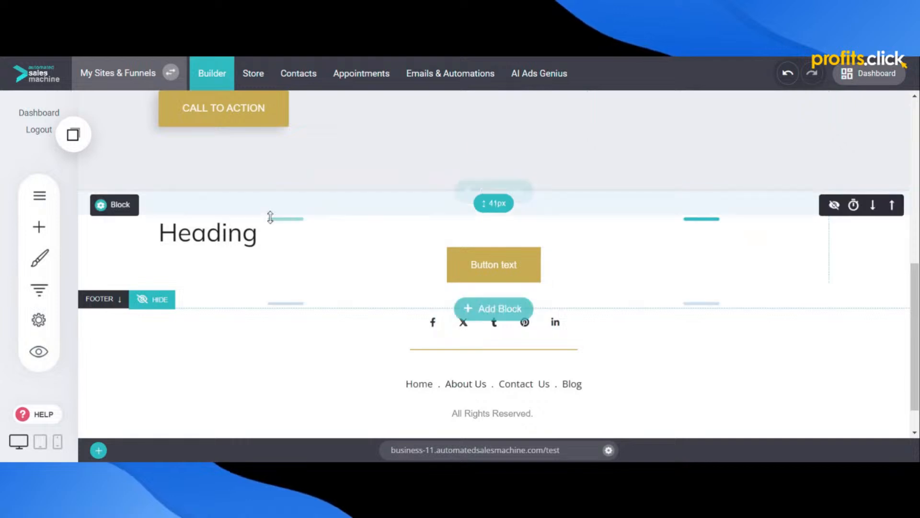
- Place an Image widget between the heading and the button, using the woman's portrait from the Downloaded folder
click(39, 229)
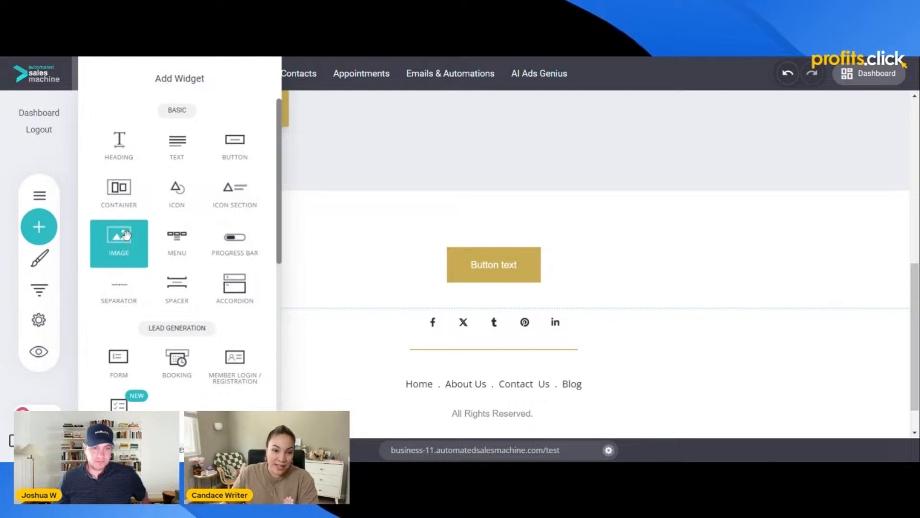
drag(120, 243, 478, 255)
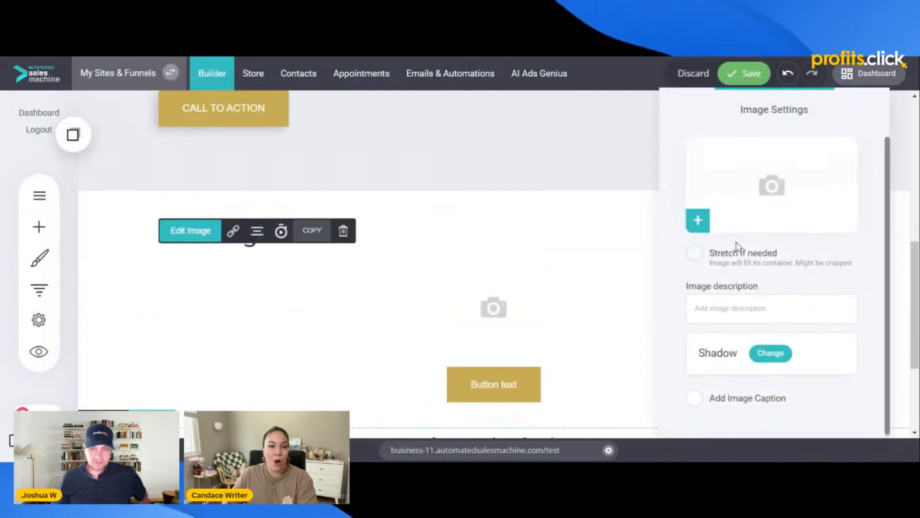
click(770, 189)
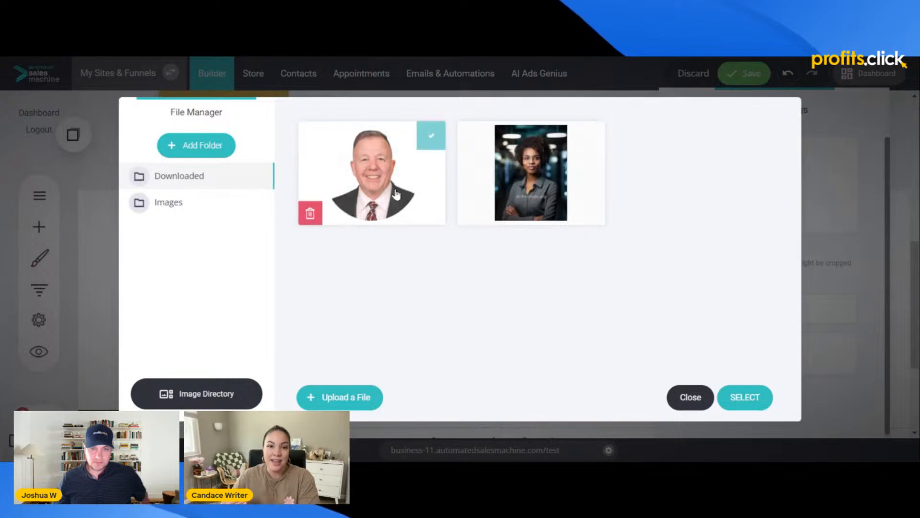
click(532, 180)
click(742, 399)
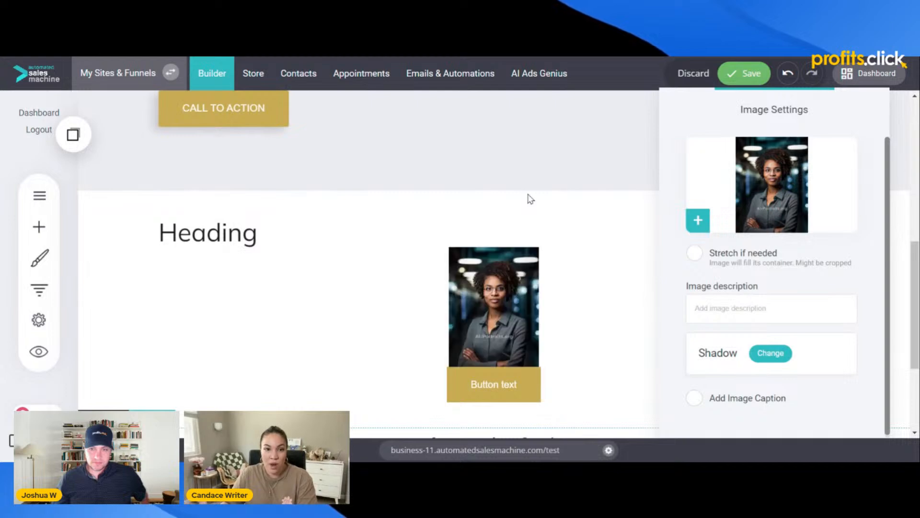
click(531, 200)
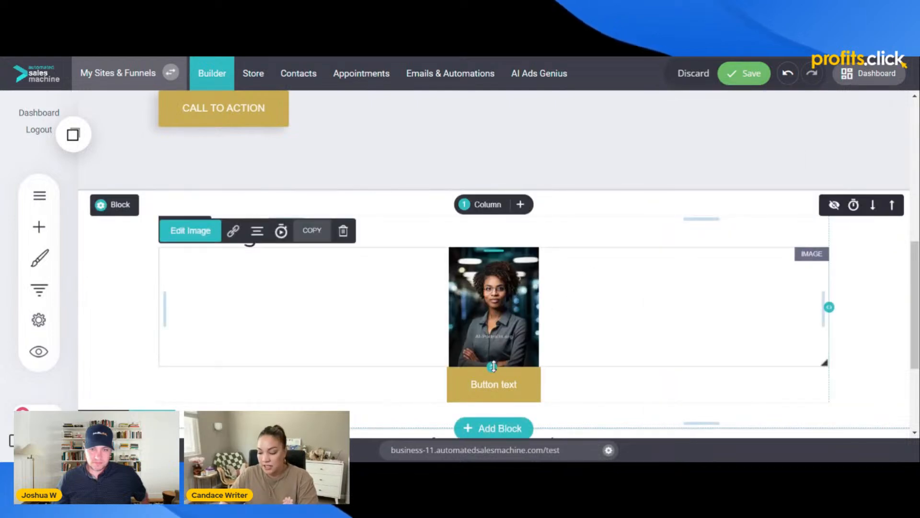
- Enlarge the portrait image slightly above the button and save the page
mouse_move(493, 366)
mouse_down()
mouse_move(496, 443)
mouse_move(493, 273)
mouse_move(493, 443)
mouse_move(491, 322)
mouse_move(495, 381)
mouse_up()
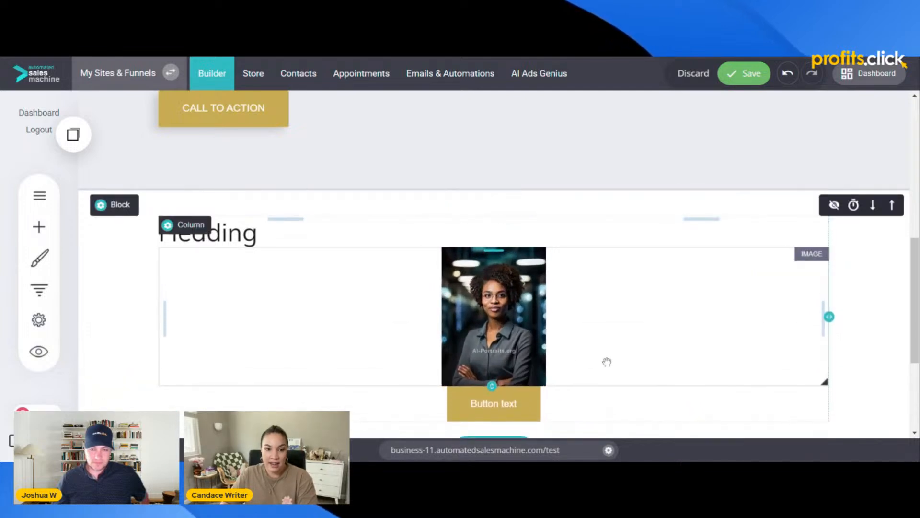
click(48, 233)
scroll(199, 271, down, 5)
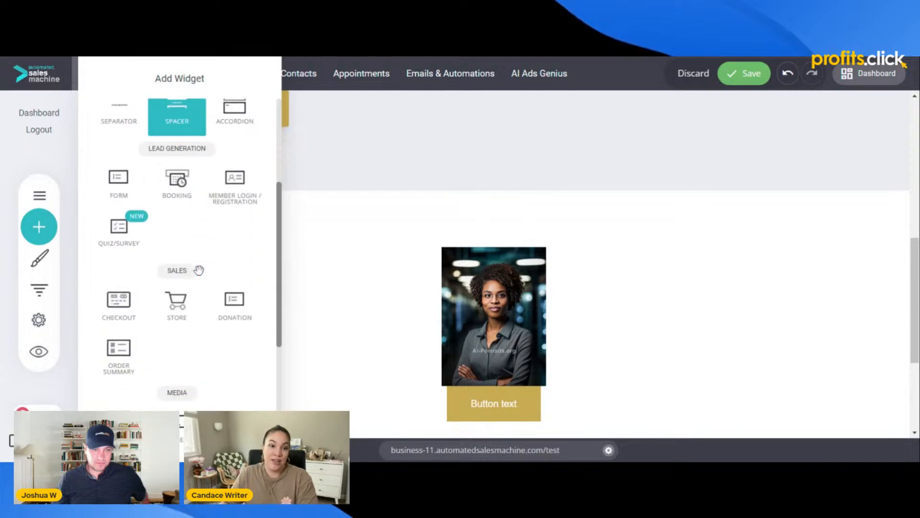
scroll(199, 271, down, 5)
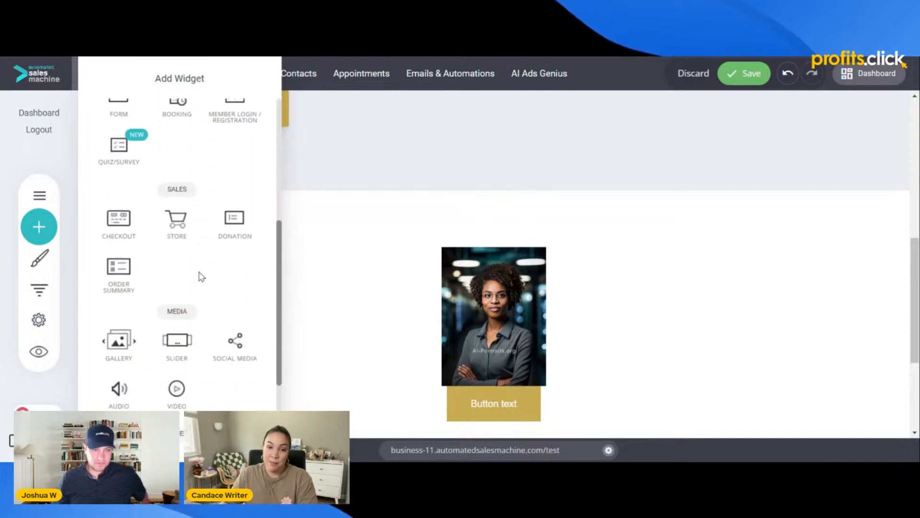
click(337, 275)
click(742, 74)
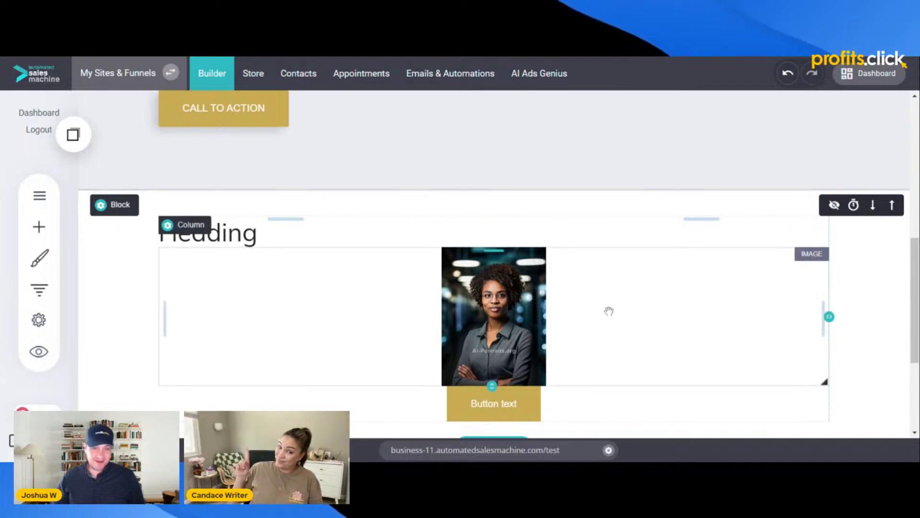
- Start adding a block beneath the portrait and button block, and examine the ready-made block designs in the Hero category
scroll(490, 326, down, 3)
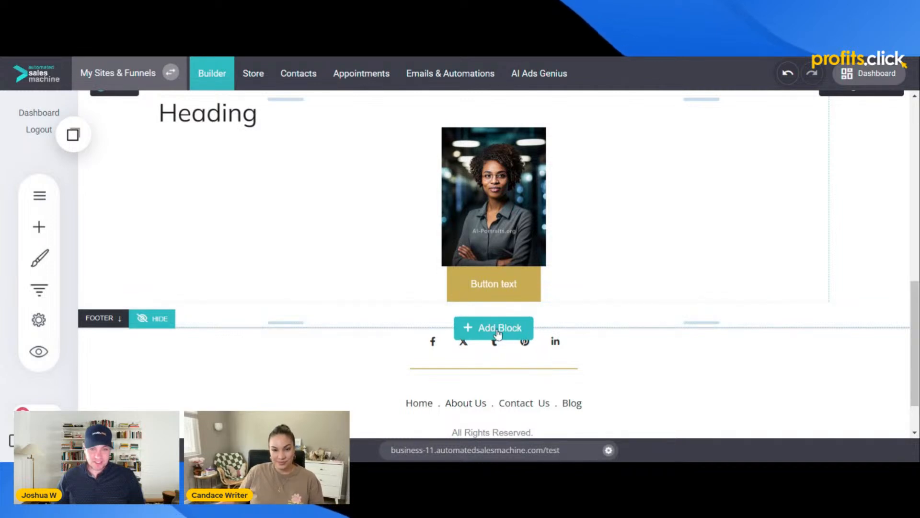
click(498, 334)
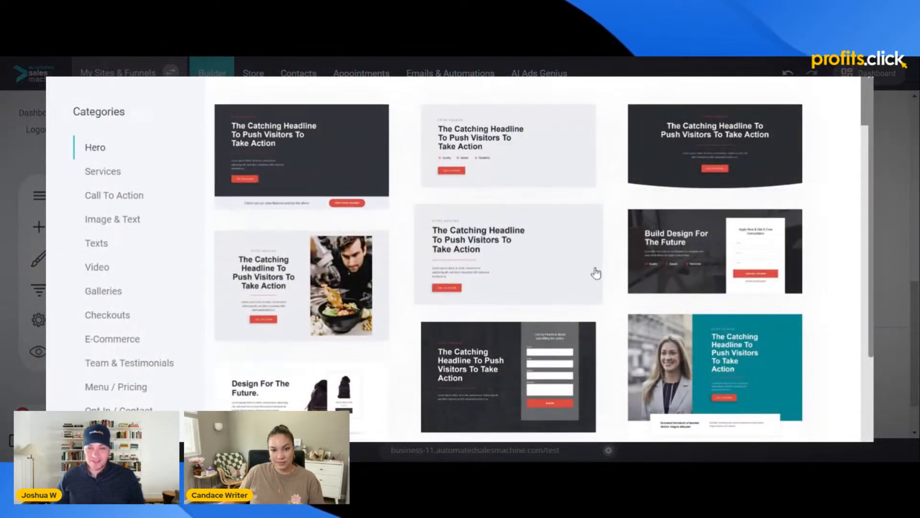
scroll(596, 274, down, 10)
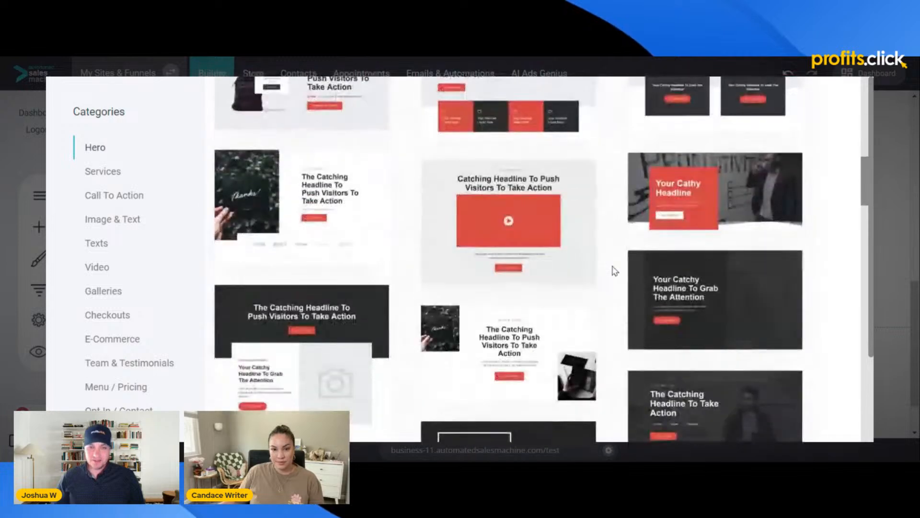
scroll(615, 270, down, 3)
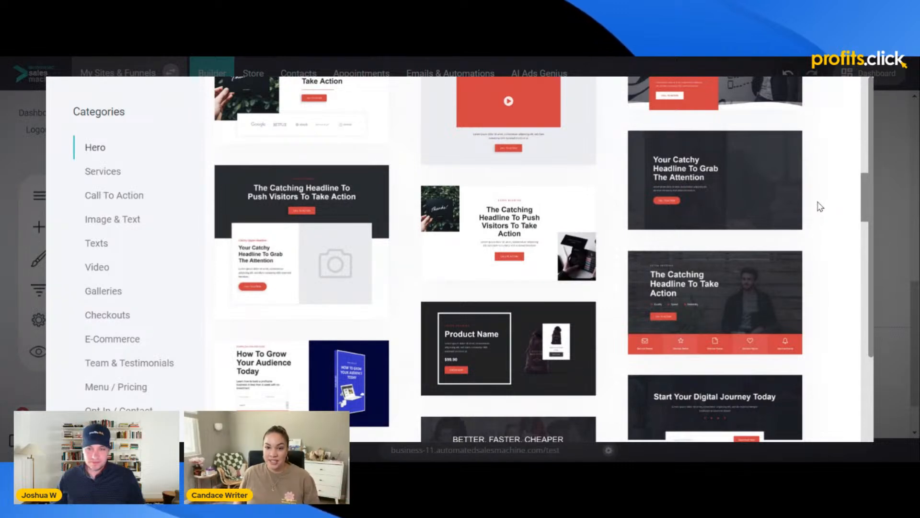
scroll(818, 213, down, 7)
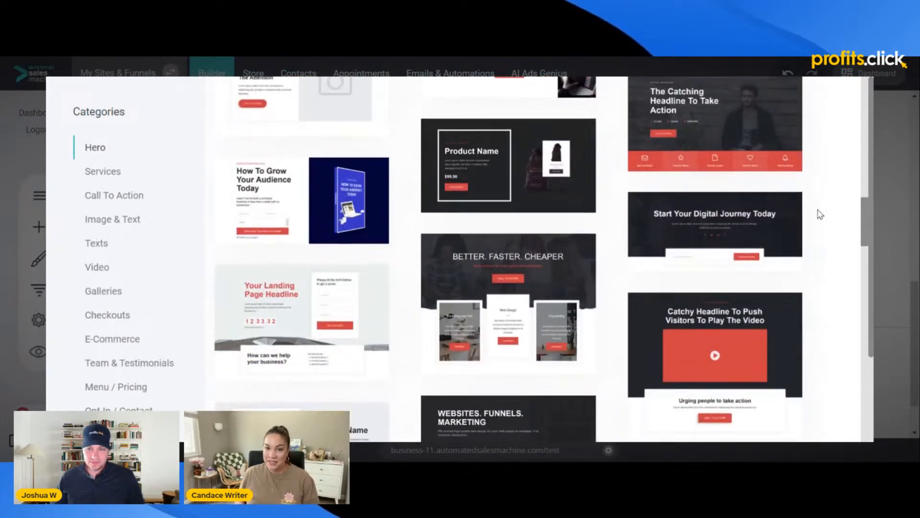
scroll(821, 214, down, 4)
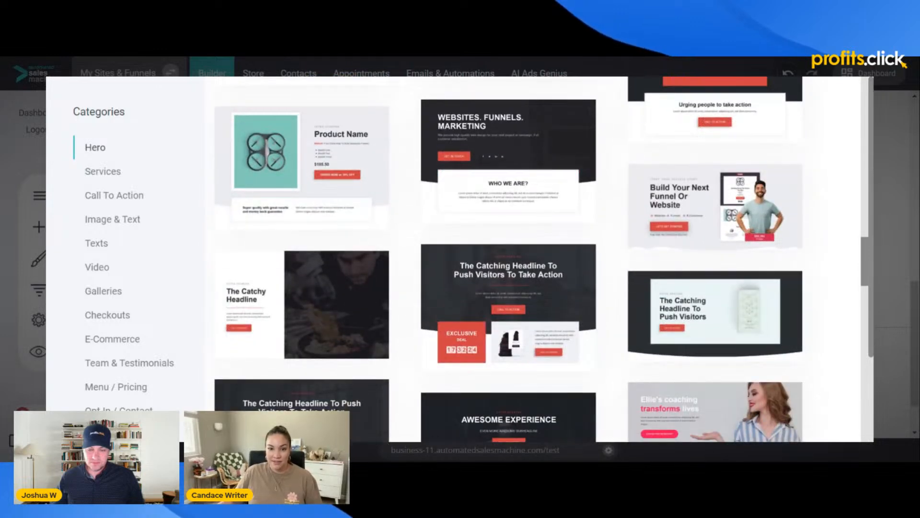
scroll(818, 212, down, 10)
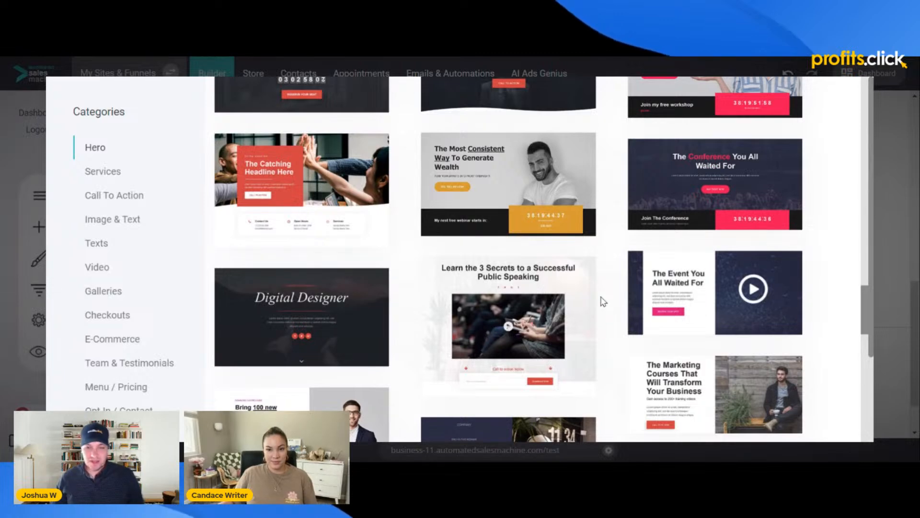
scroll(581, 298, up, 5)
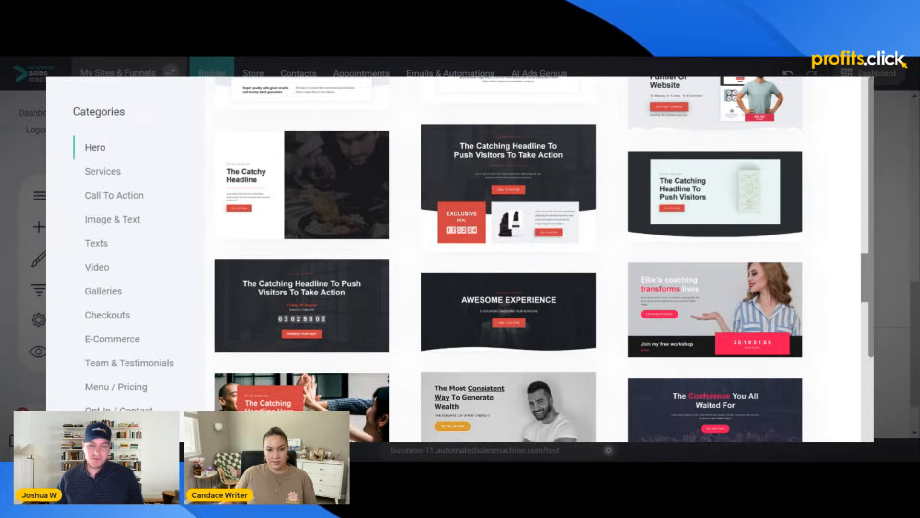
scroll(618, 335, up, 5)
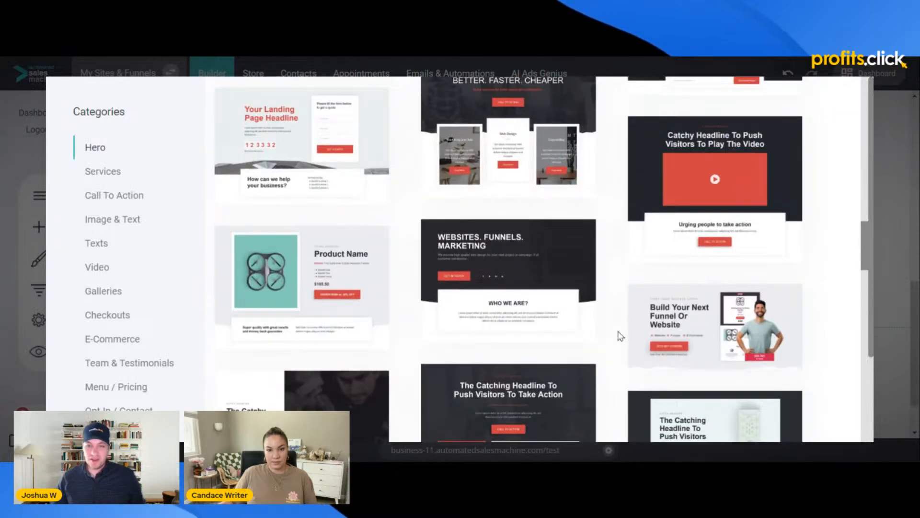
scroll(620, 338, up, 6)
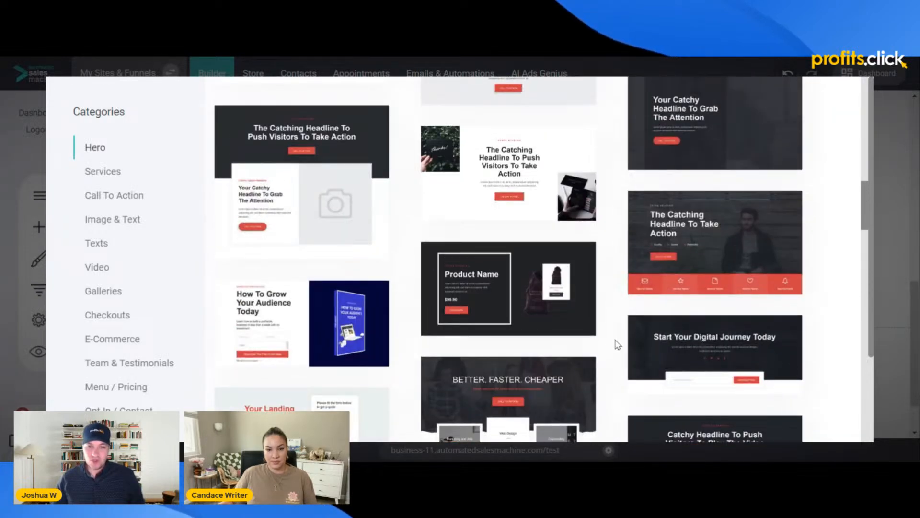
scroll(618, 344, up, 4)
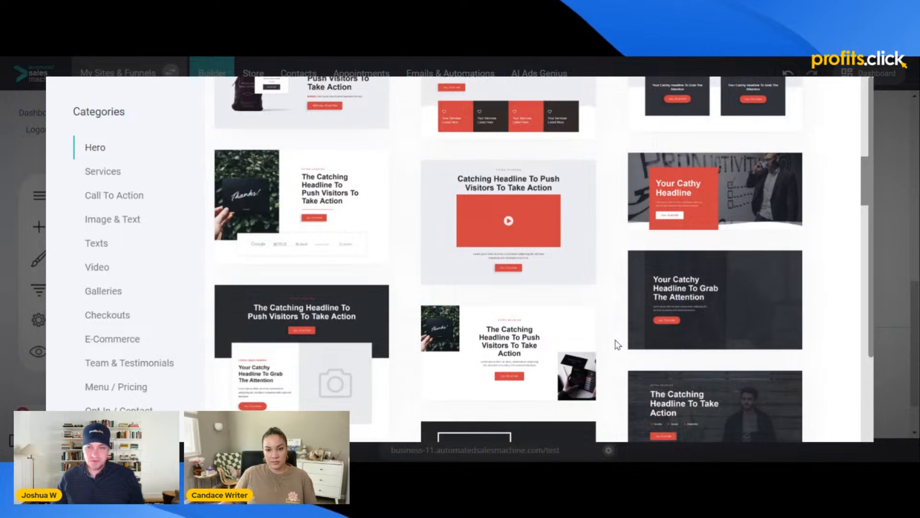
scroll(618, 338, up, 5)
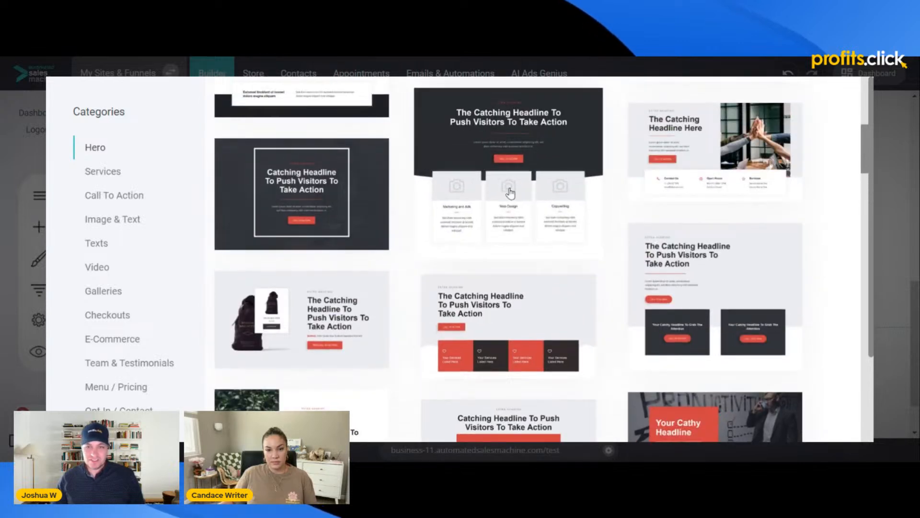
- Insert the dark Hero block with a centred headline and three image cards beneath the portrait block, and save the page
click(510, 193)
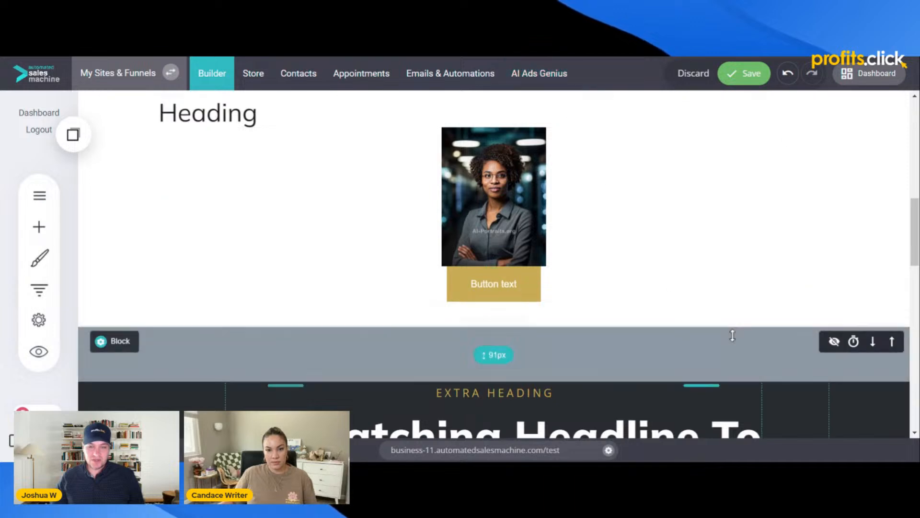
scroll(733, 335, down, 3)
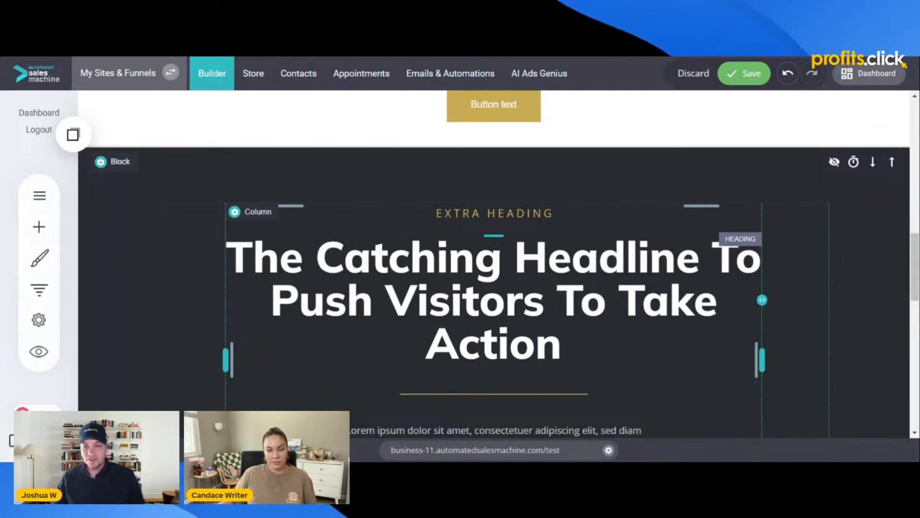
scroll(706, 294, down, 3)
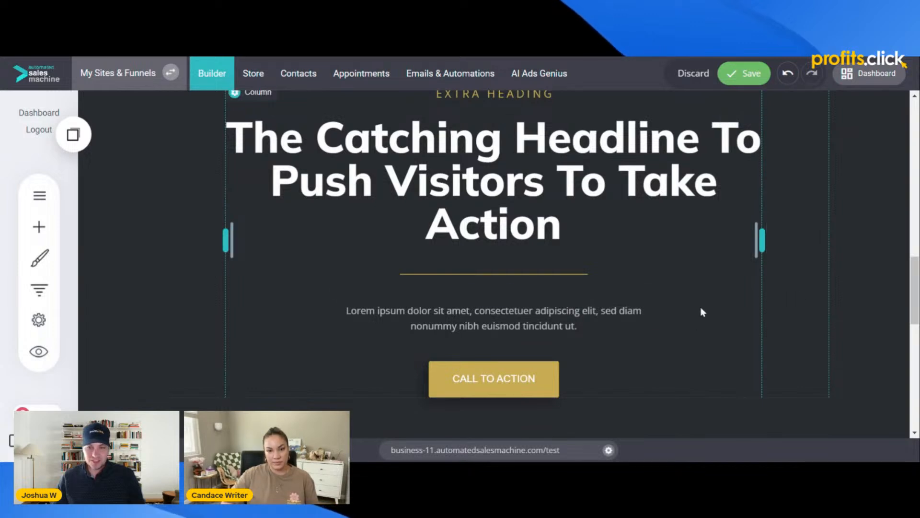
scroll(675, 276, up, 3)
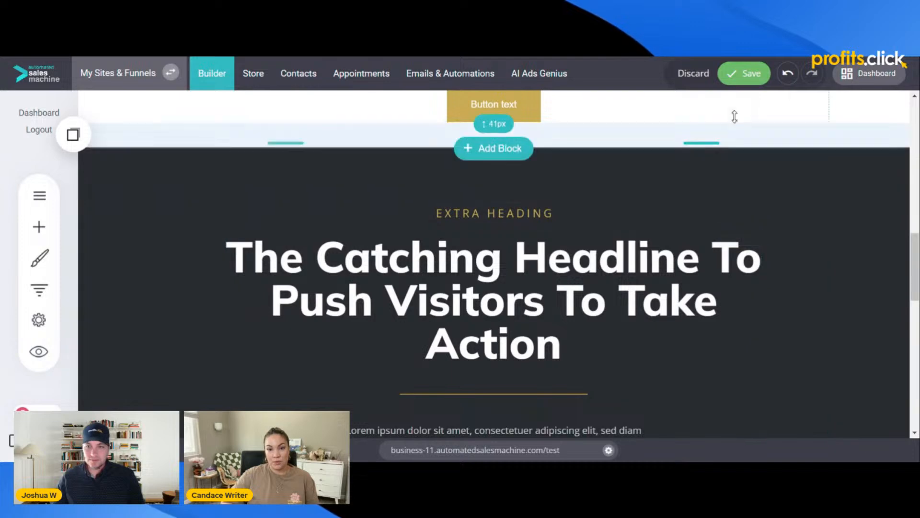
click(747, 74)
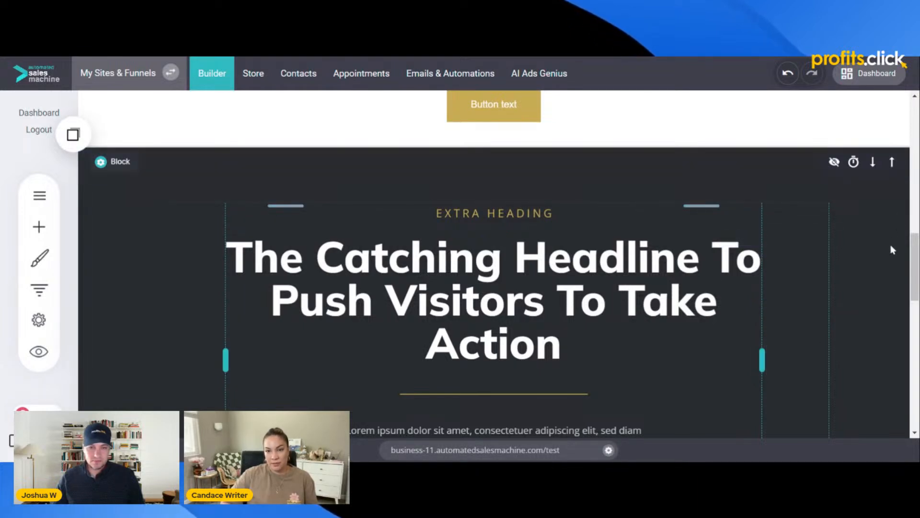
- Delete the dark headline block, its three-image card block and the heading, portrait and button block from the page
scroll(891, 247, down, 4)
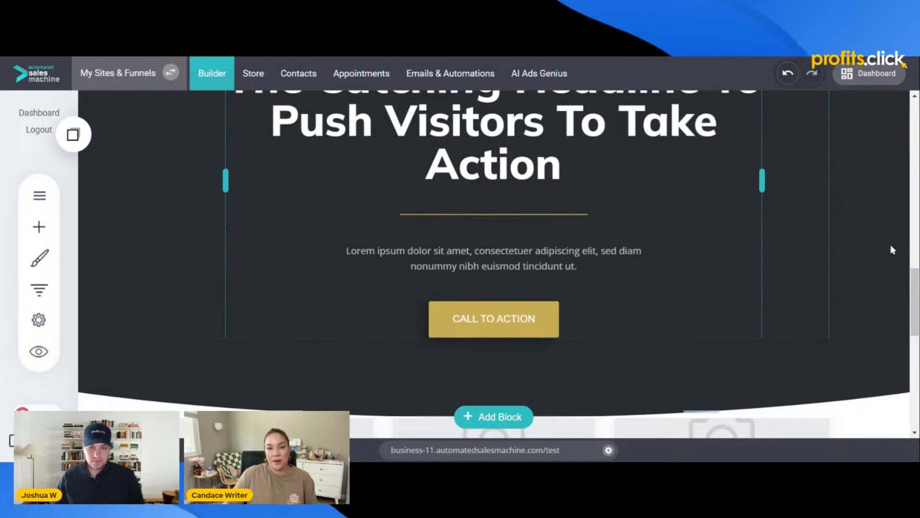
scroll(893, 250, up, 3)
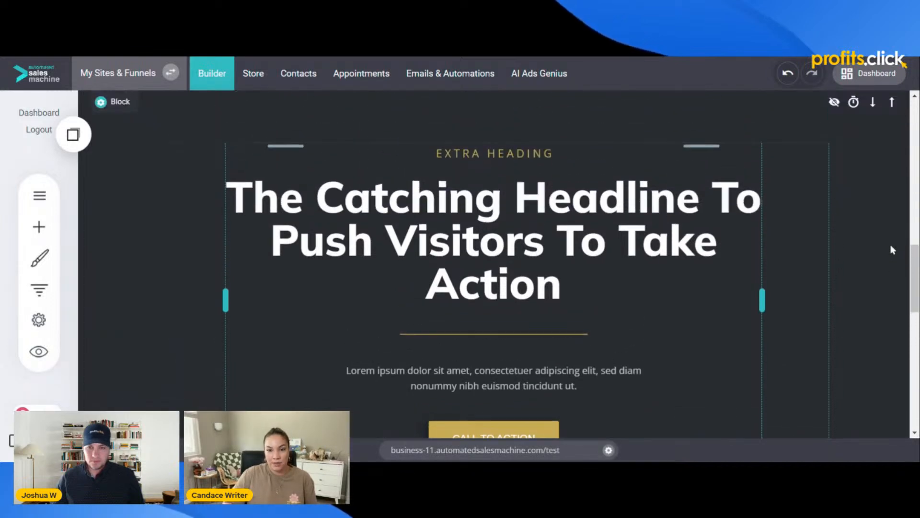
scroll(893, 250, up, 3)
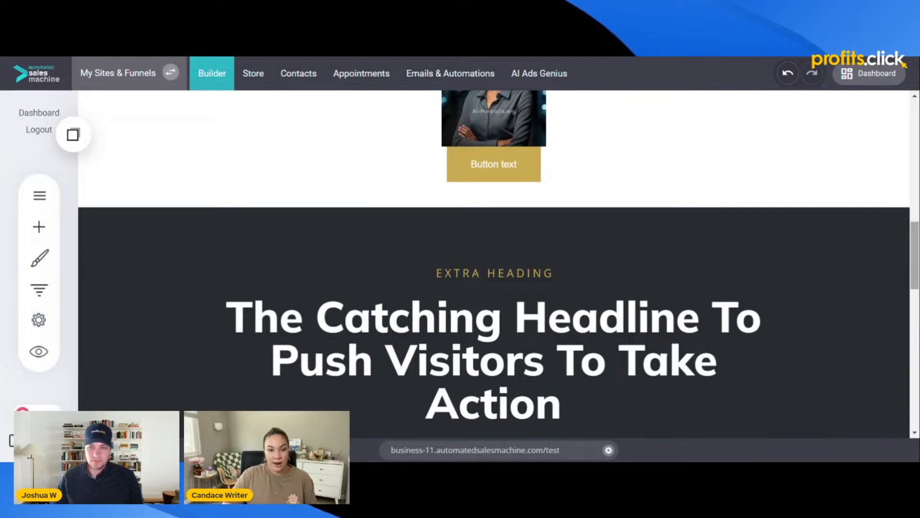
scroll(493, 263, up, 10)
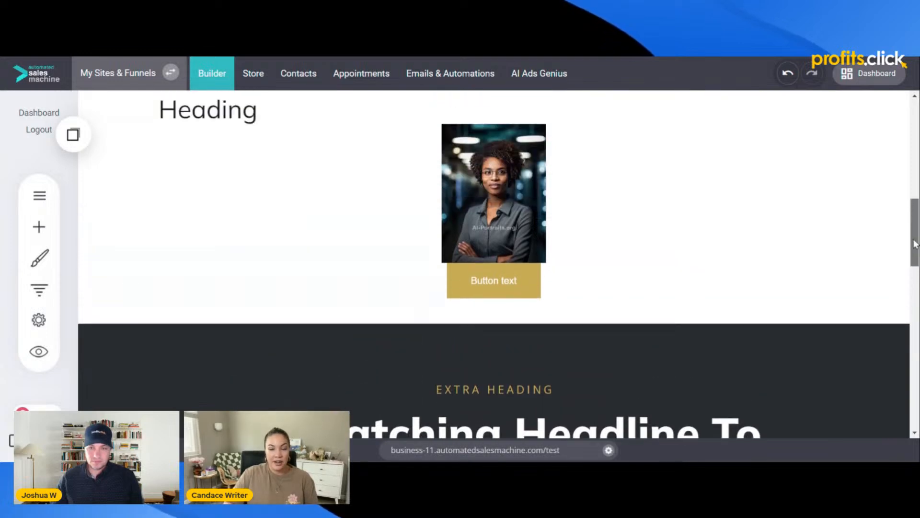
drag(918, 180, 919, 275)
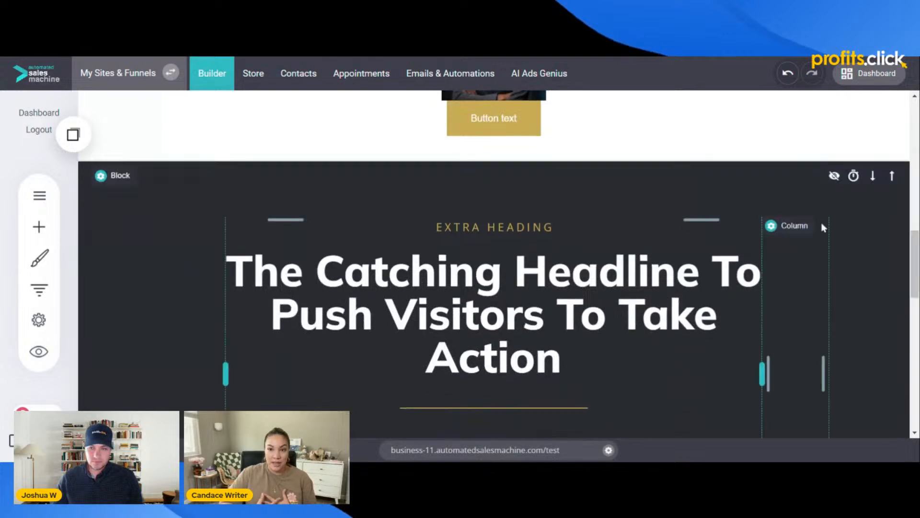
click(194, 176)
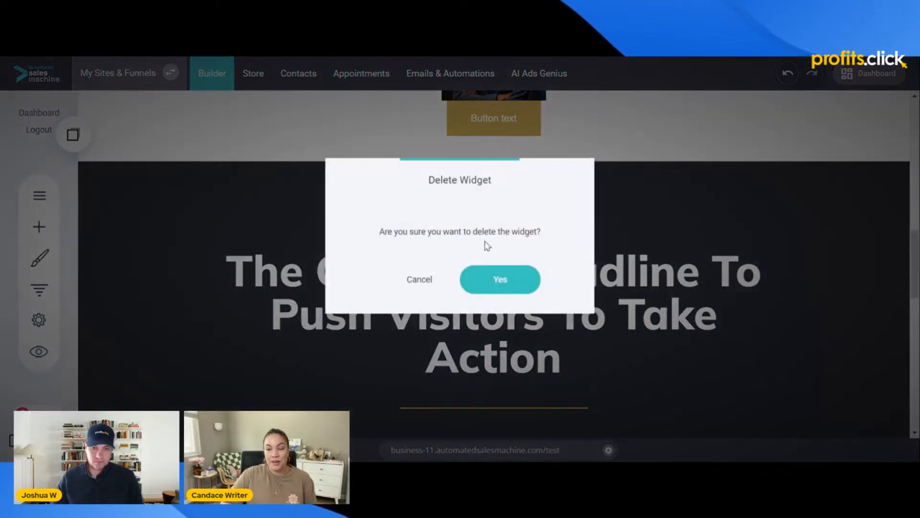
click(509, 284)
scroll(401, 289, up, 2)
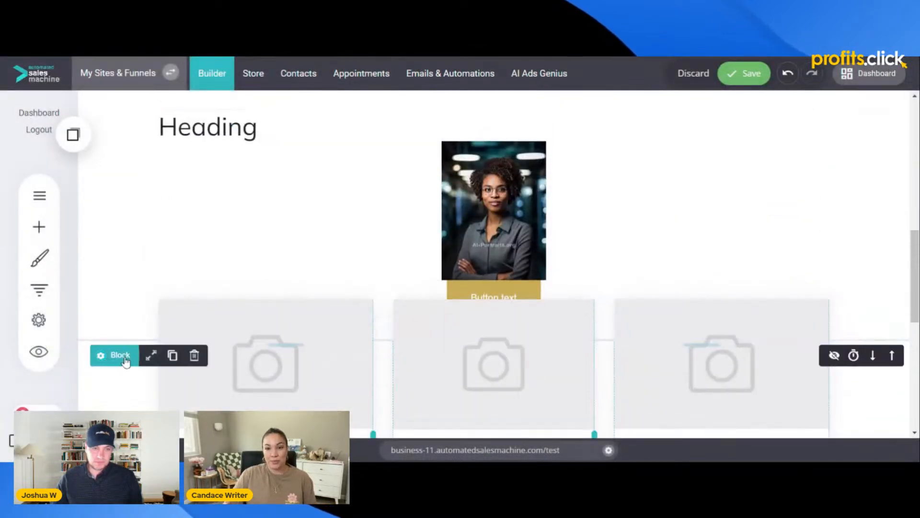
click(193, 354)
click(511, 287)
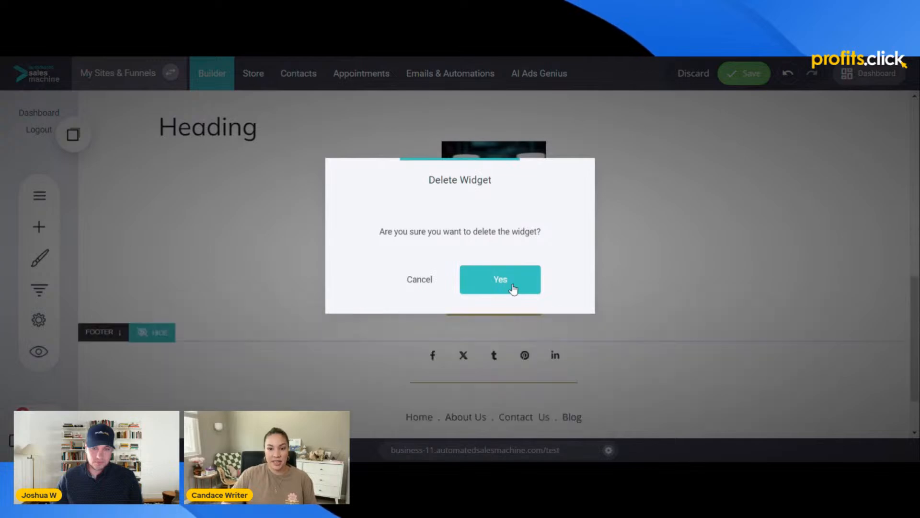
click(194, 158)
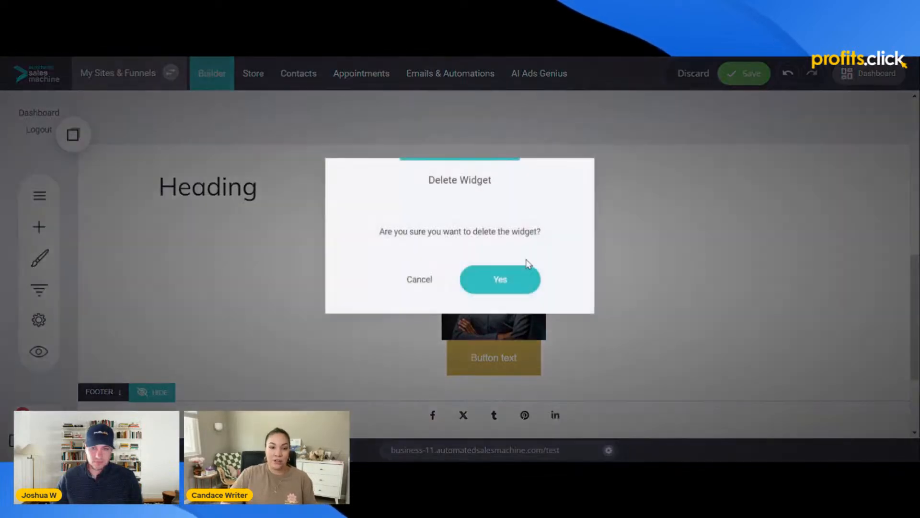
click(507, 279)
- Try to place an Image widget in the empty column beside the main headline
scroll(677, 285, up, 3)
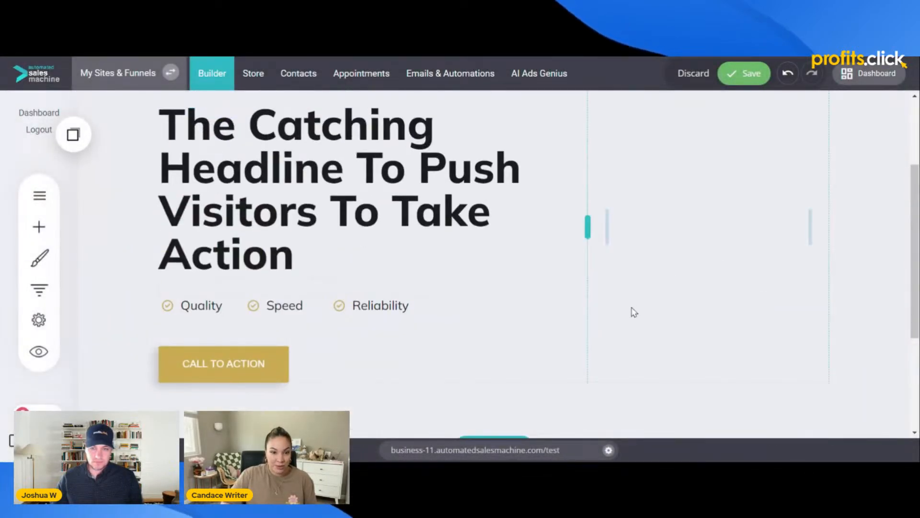
click(39, 227)
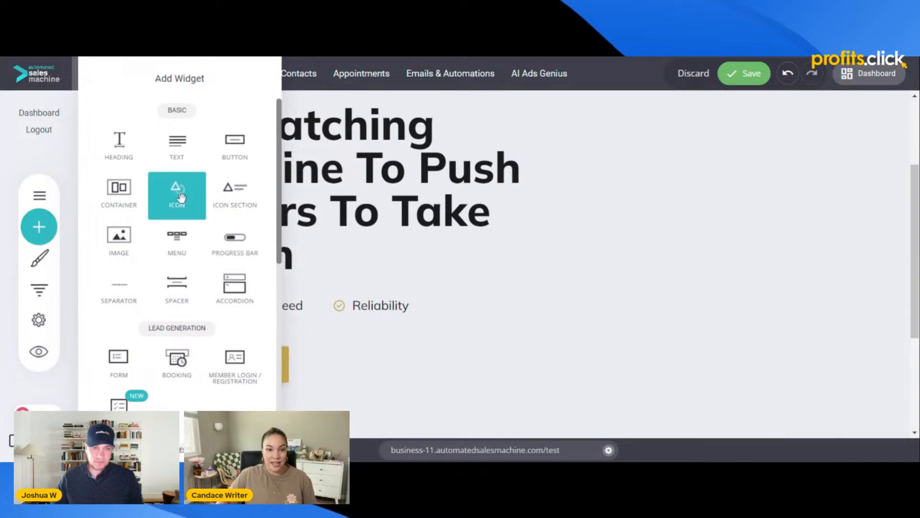
drag(119, 237, 708, 256)
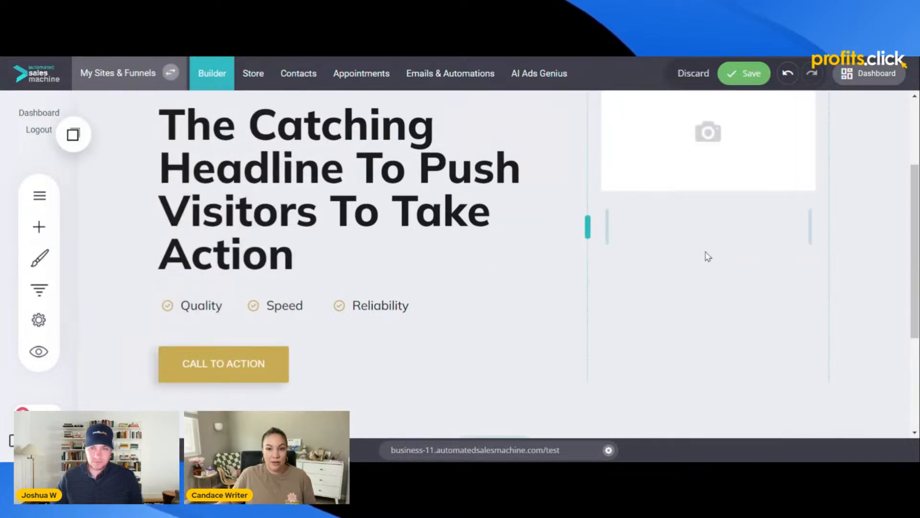
click(700, 249)
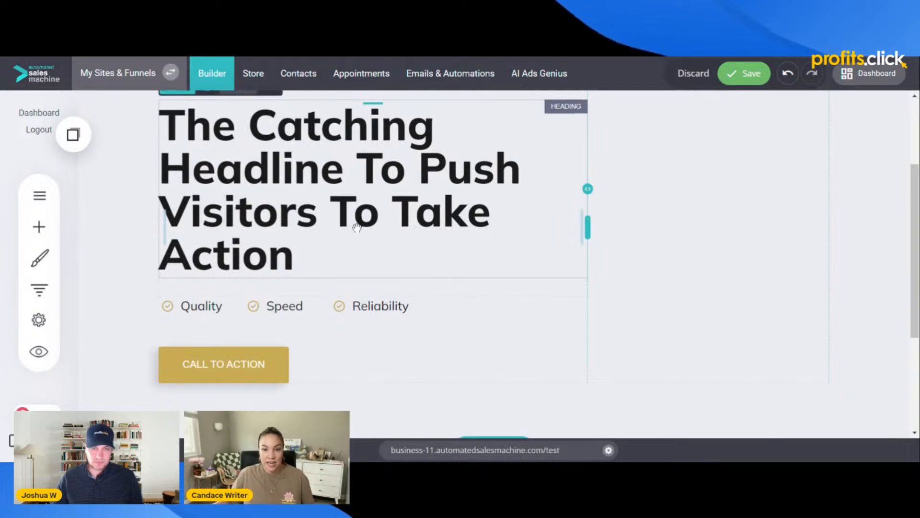
- Open the main headline's text for inline editing, leave its wording as is, and save the page
scroll(352, 237, up, 1)
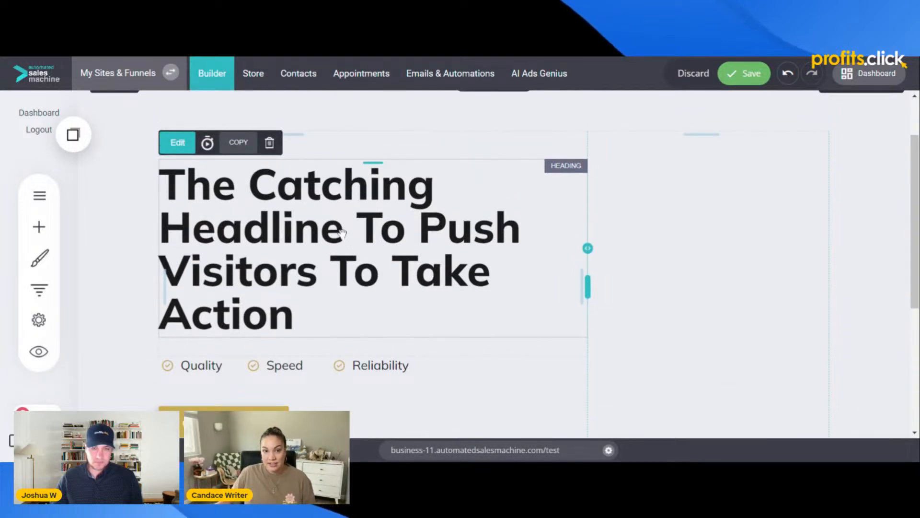
double_click(341, 232)
click(344, 319)
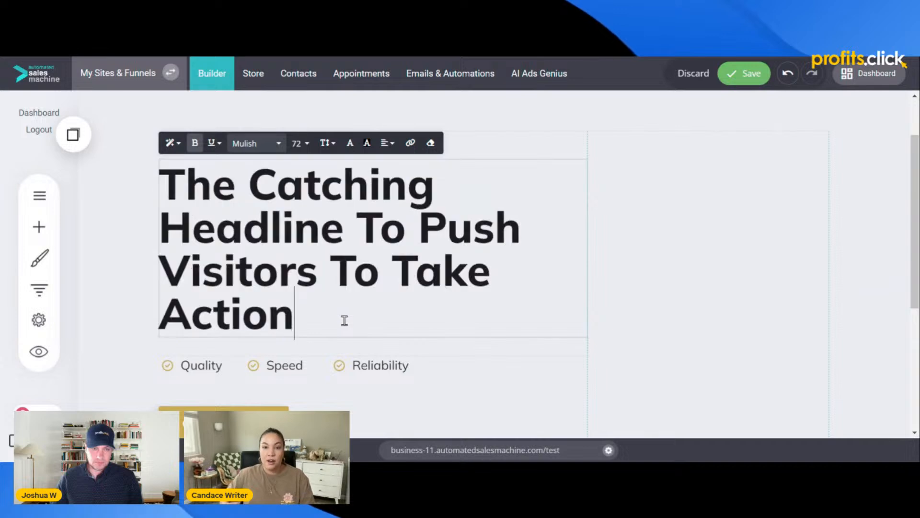
click(407, 366)
click(324, 258)
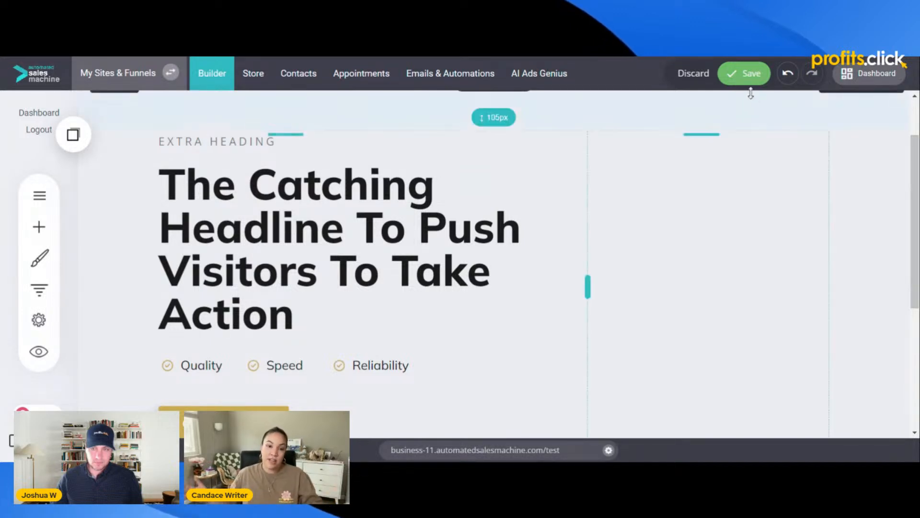
click(747, 75)
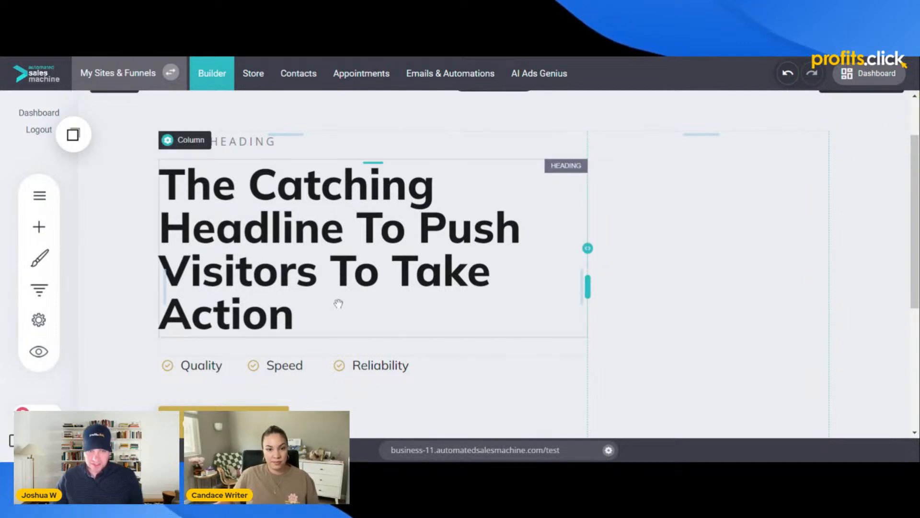
click(38, 227)
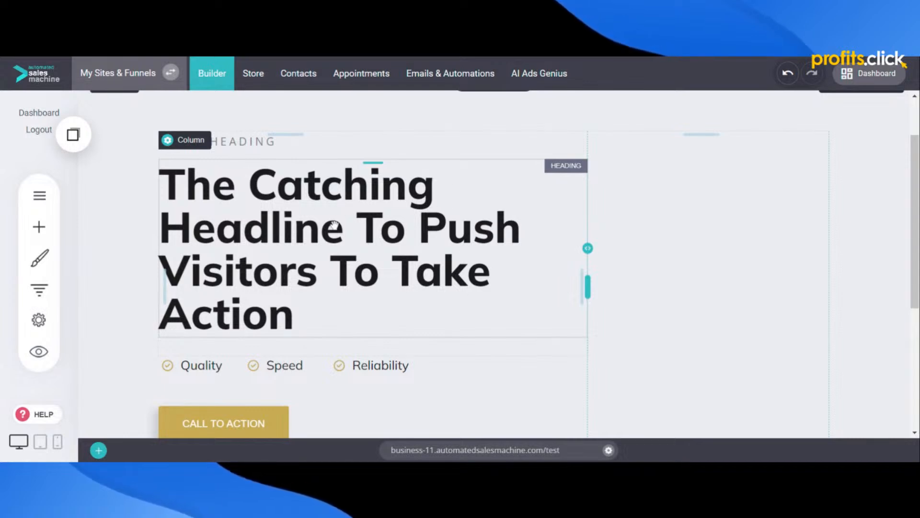
- Set the small extra heading's text after its first letter to font size 28 and colour it green
click(243, 142)
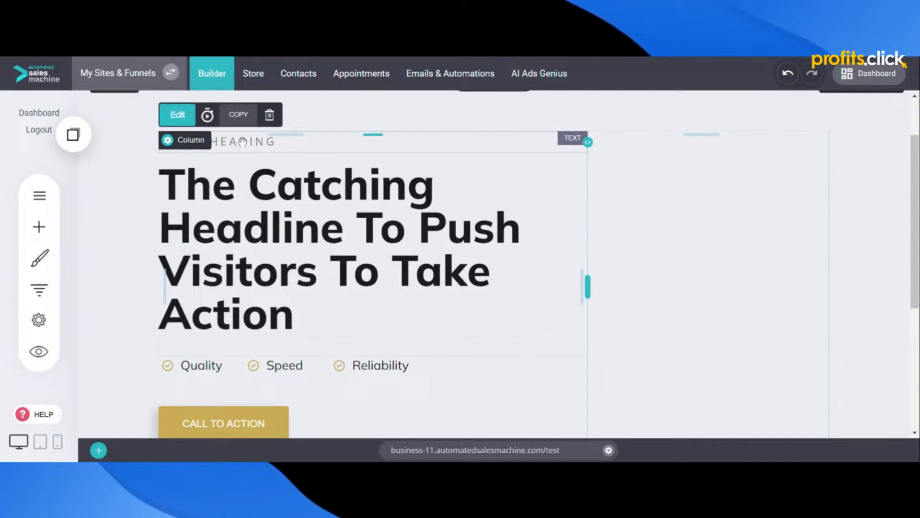
click(182, 121)
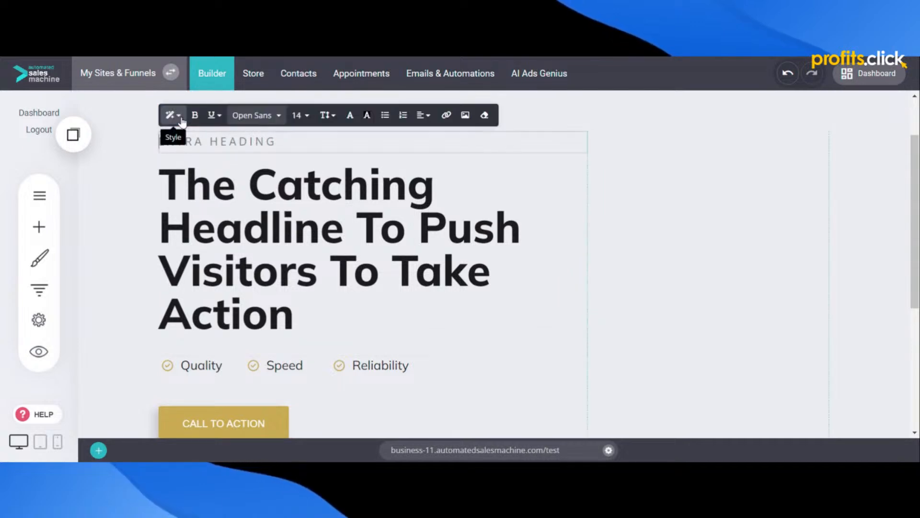
drag(289, 140, 162, 138)
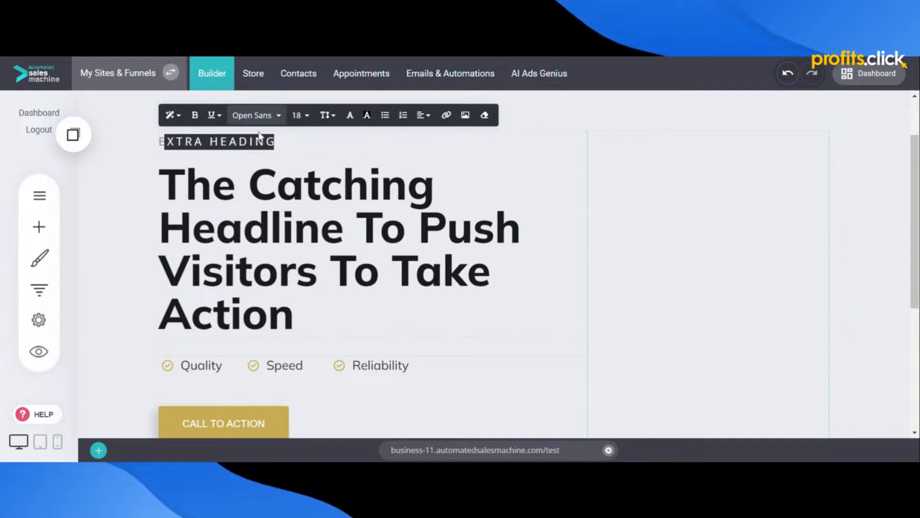
click(307, 120)
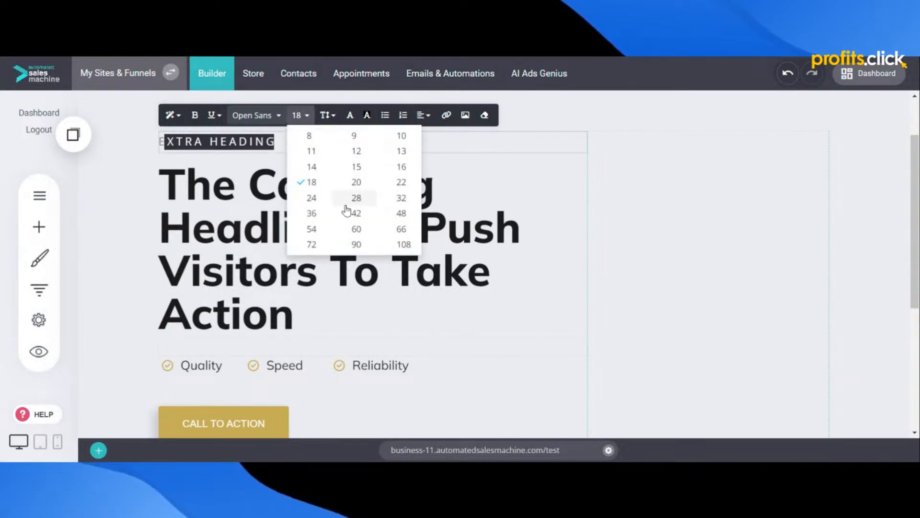
click(355, 197)
click(350, 116)
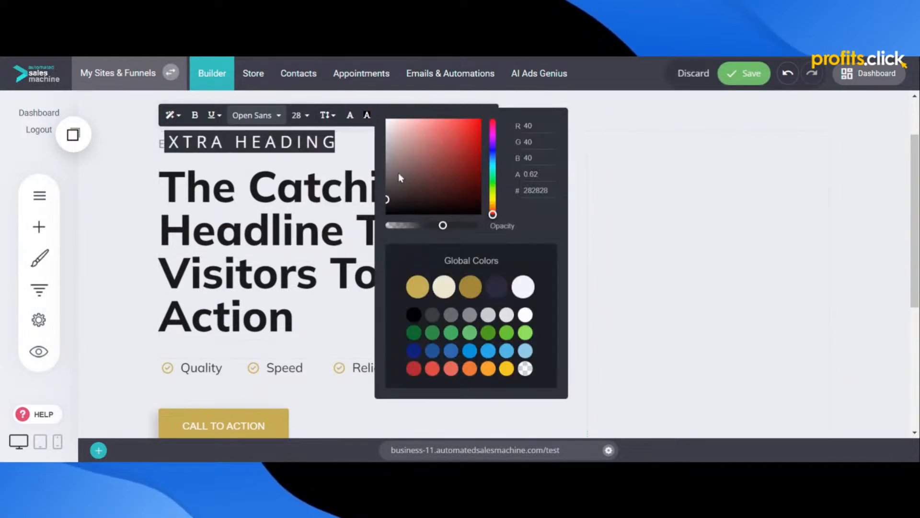
click(470, 332)
click(313, 250)
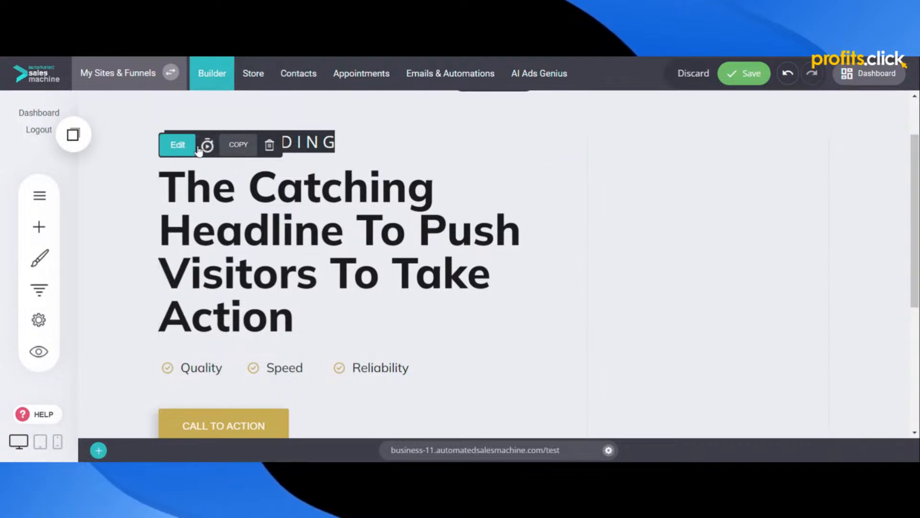
- Try centre alignment for the CALL TO ACTION button and settle on right alignment
scroll(247, 354, down, 1)
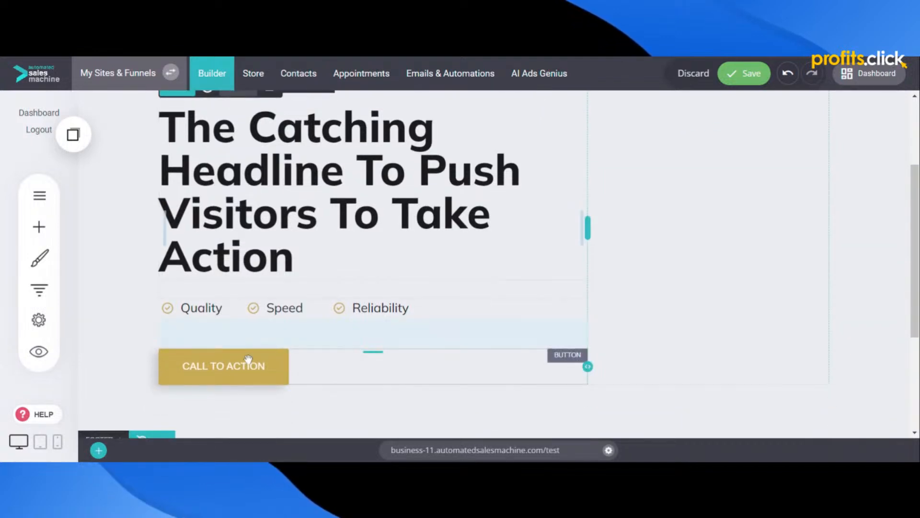
click(222, 367)
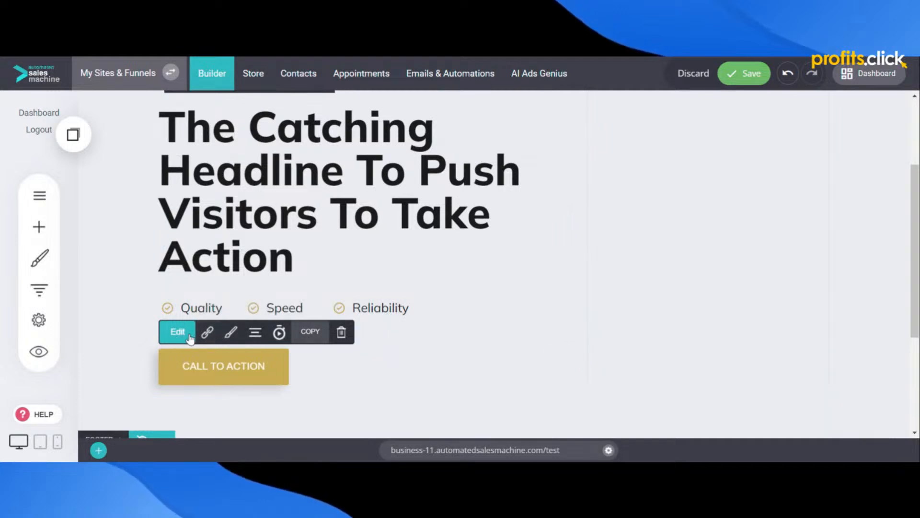
click(256, 334)
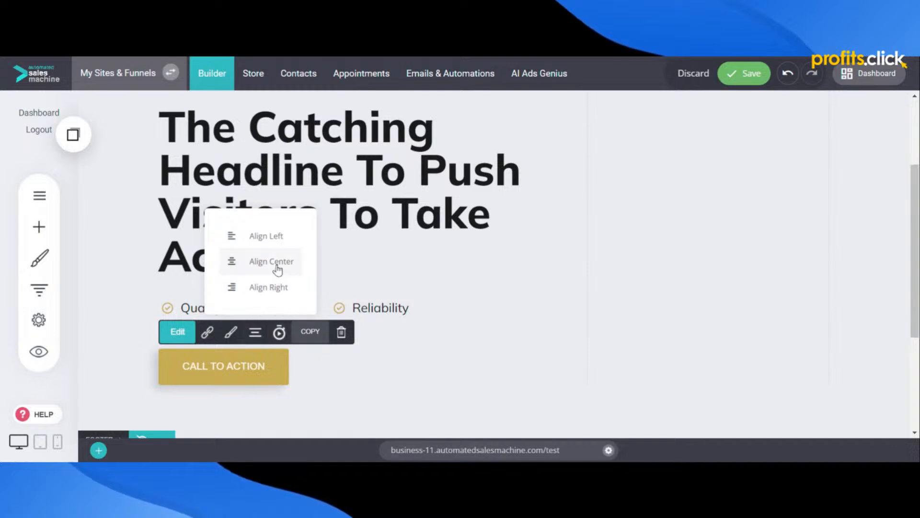
click(252, 263)
click(359, 368)
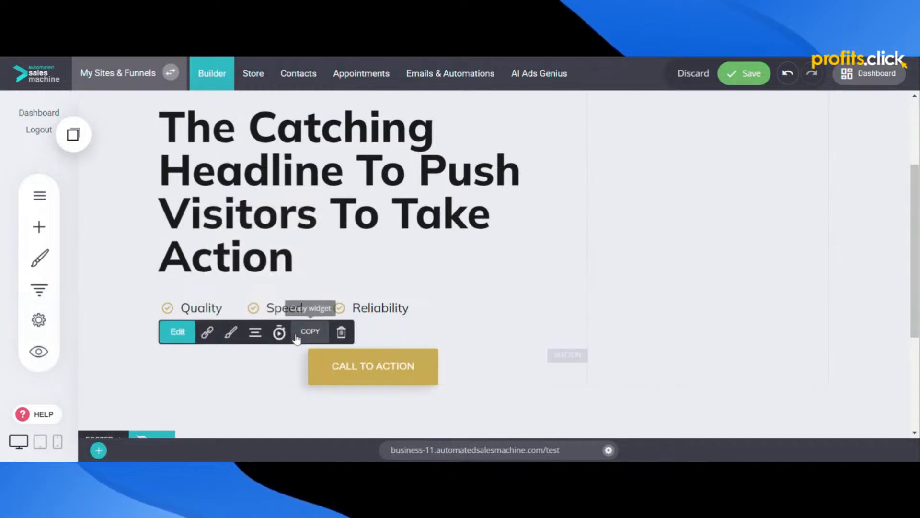
click(255, 332)
click(271, 289)
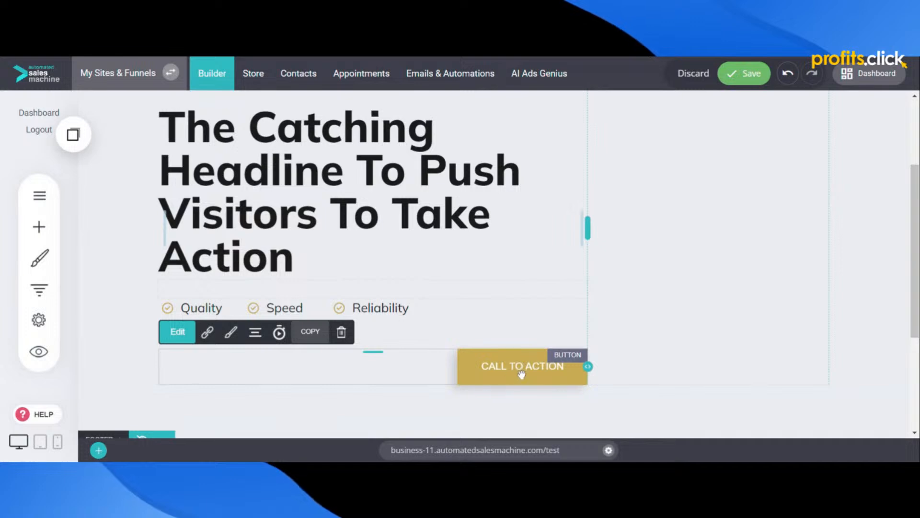
- Change the button colour of CALL TO ACTION to green in its styling settings
click(231, 334)
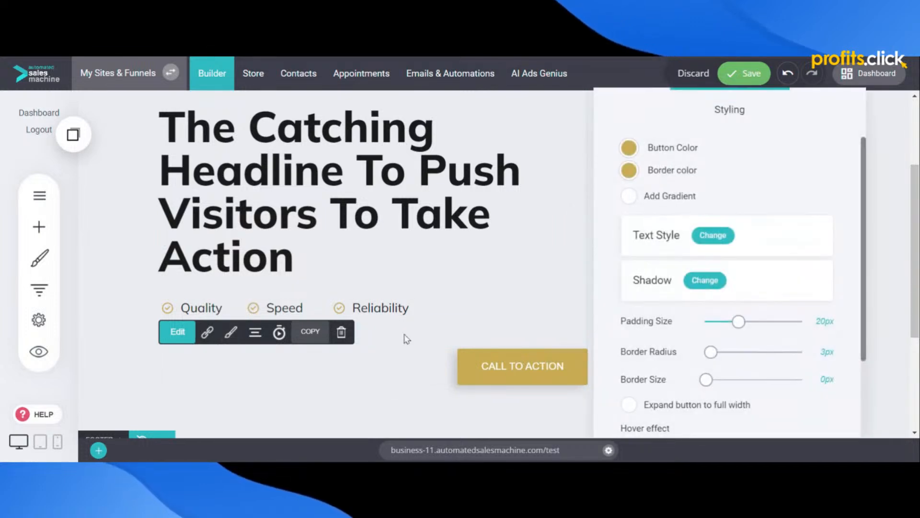
click(629, 148)
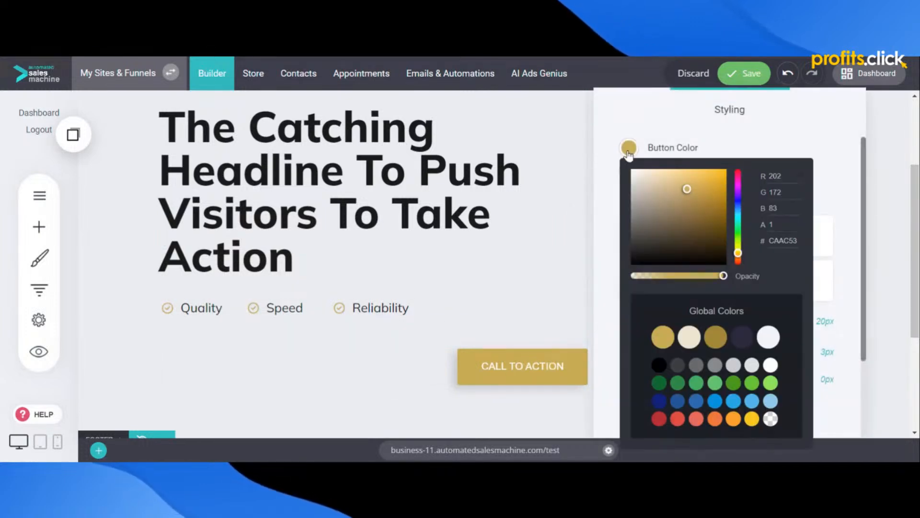
click(714, 384)
click(613, 214)
click(552, 269)
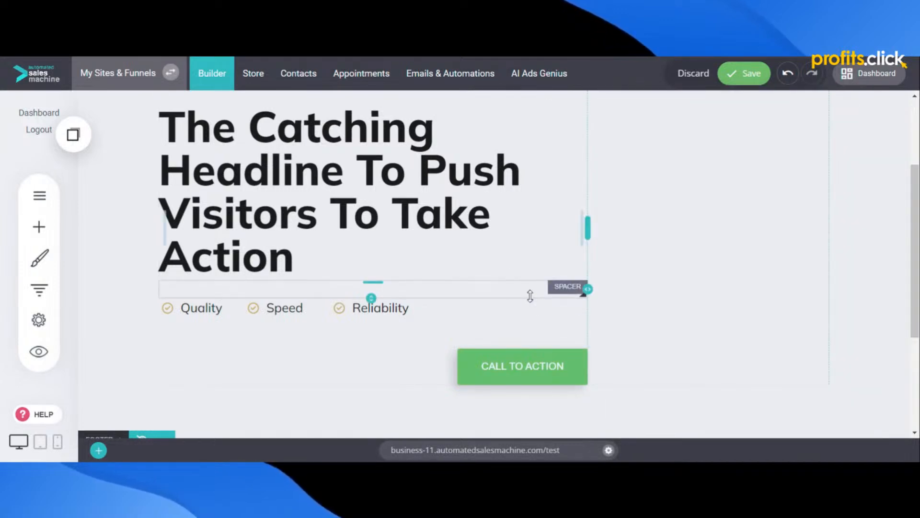
- Fine-tune the spacing around the CALL TO ACTION button, leaving about 58 px above it
click(408, 310)
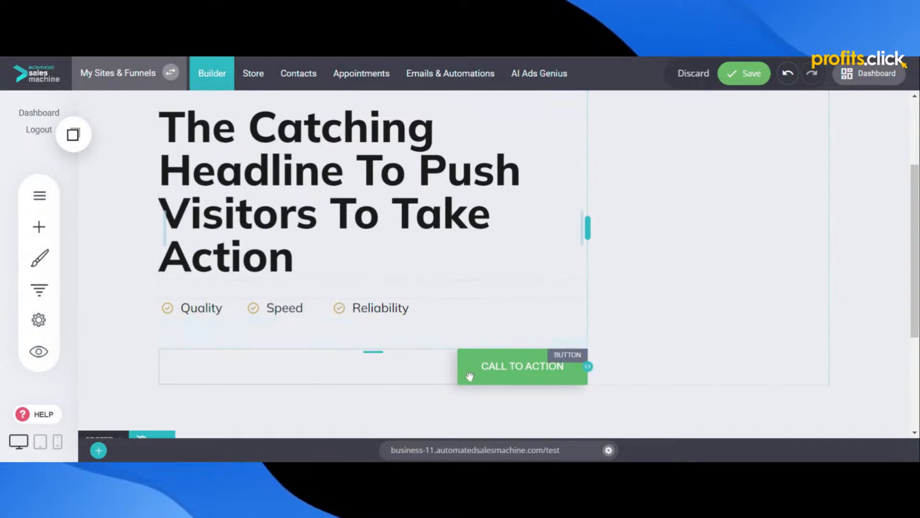
drag(431, 345, 451, 337)
scroll(449, 333, down, 3)
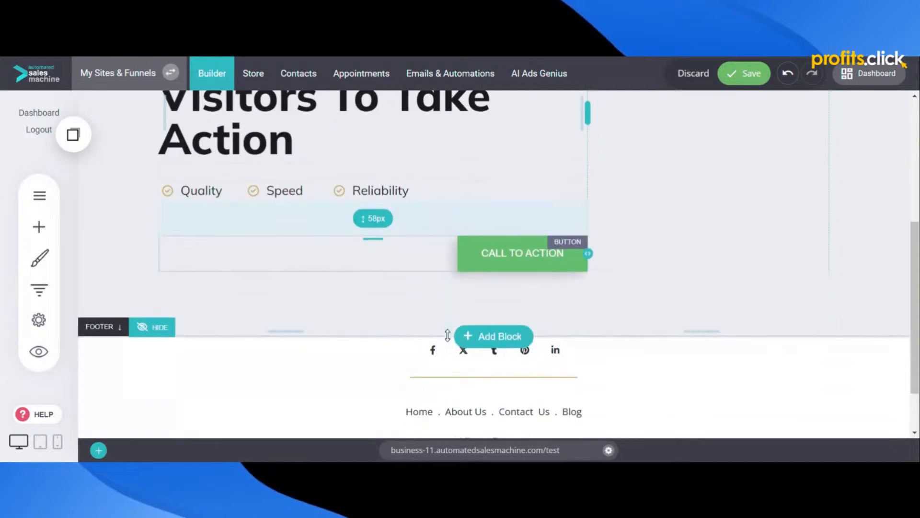
mouse_move(417, 270)
mouse_down()
mouse_move(419, 345)
mouse_move(428, 262)
mouse_up()
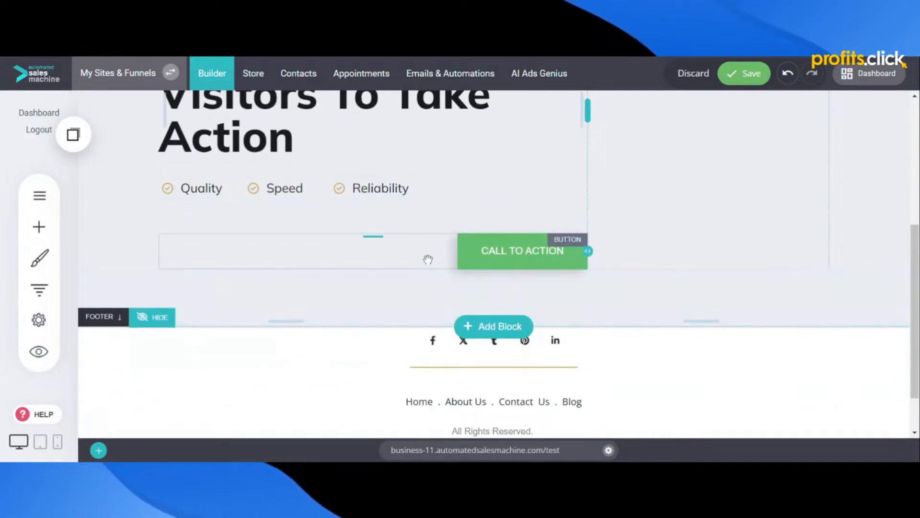
click(427, 259)
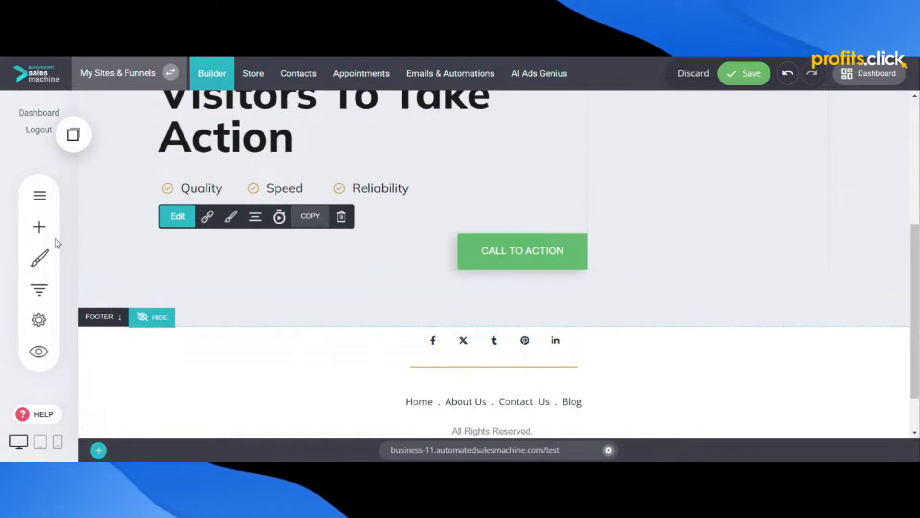
- Add a Form widget directly below the CALL TO ACTION button, keeping its default fields
click(39, 227)
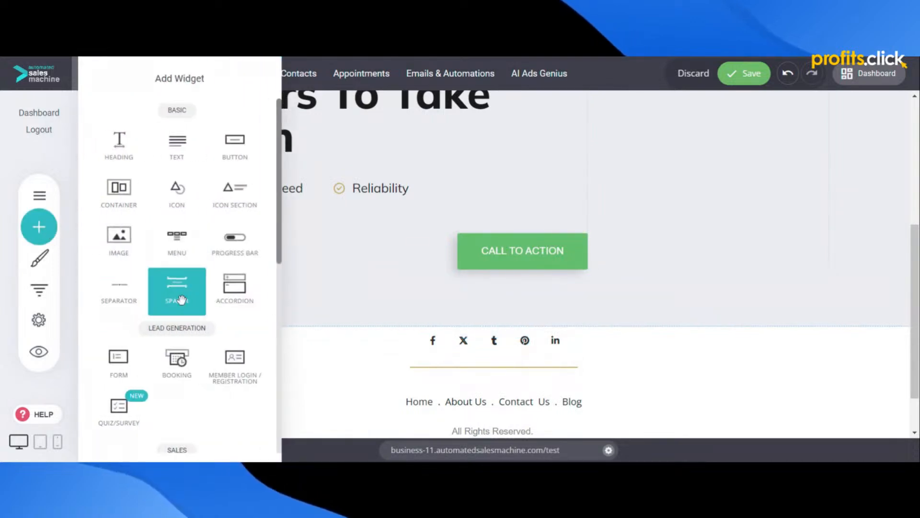
drag(119, 365, 424, 263)
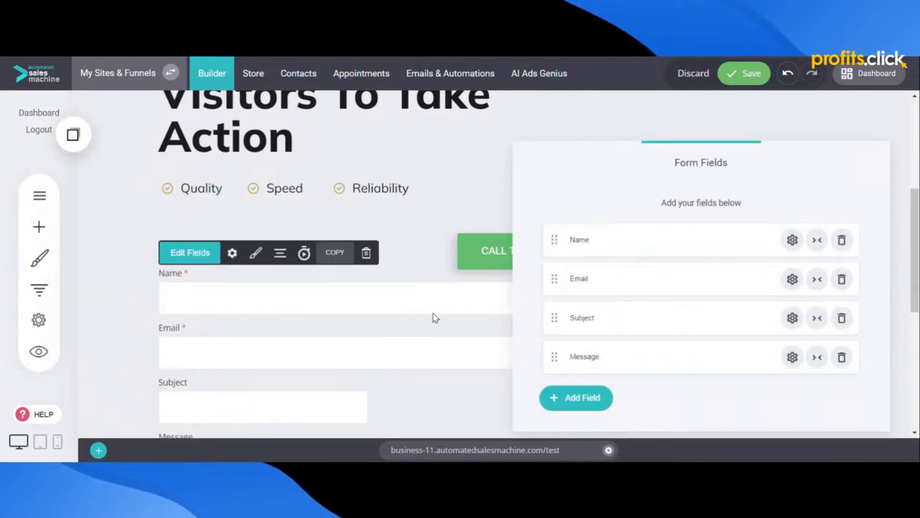
click(439, 231)
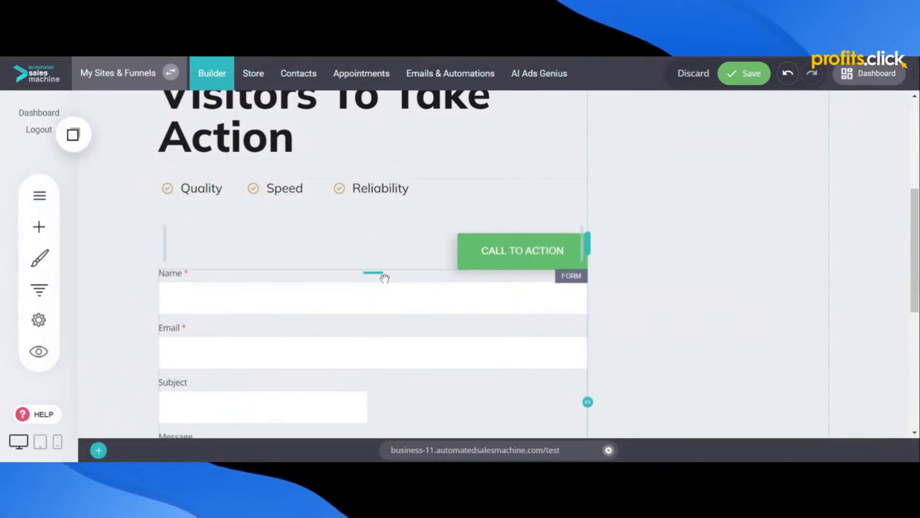
- Add a small gap between the button and the form, and make the form slightly narrower than its column
drag(379, 275, 379, 399)
scroll(390, 307, down, 6)
scroll(392, 302, up, 1)
scroll(424, 301, up, 3)
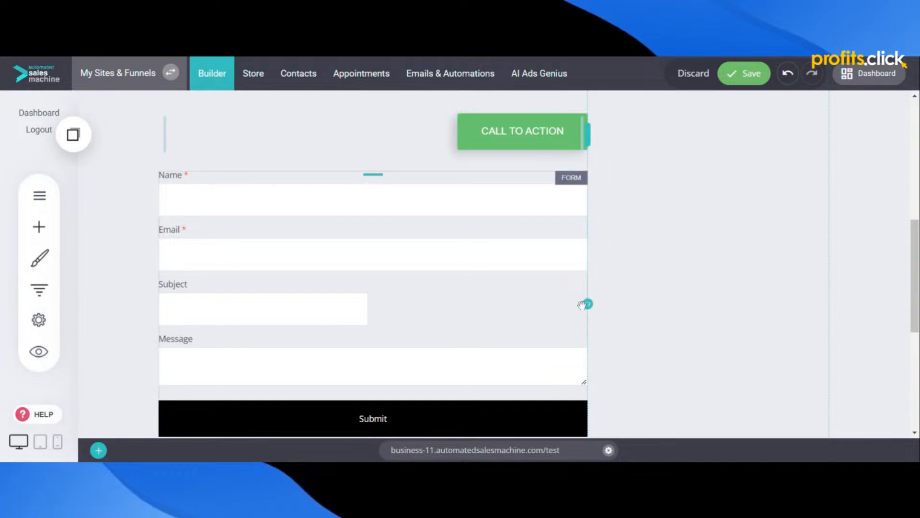
drag(585, 304, 553, 330)
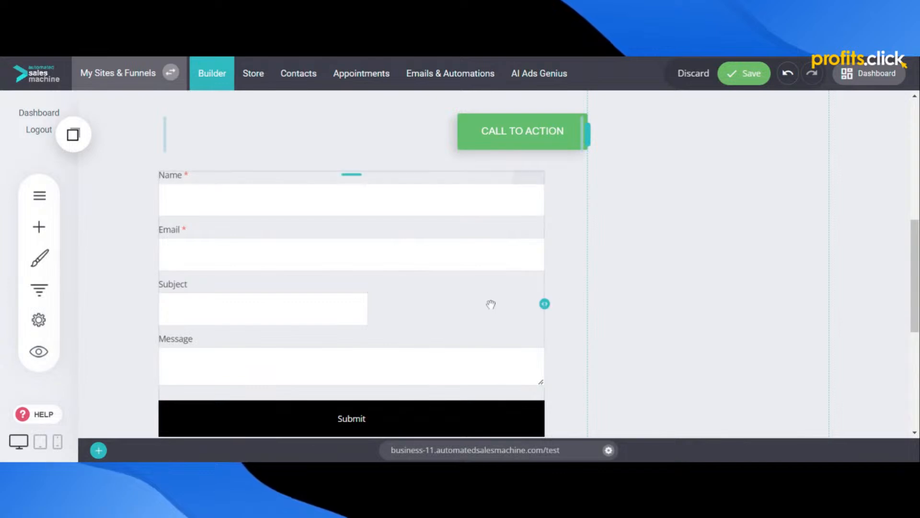
click(277, 217)
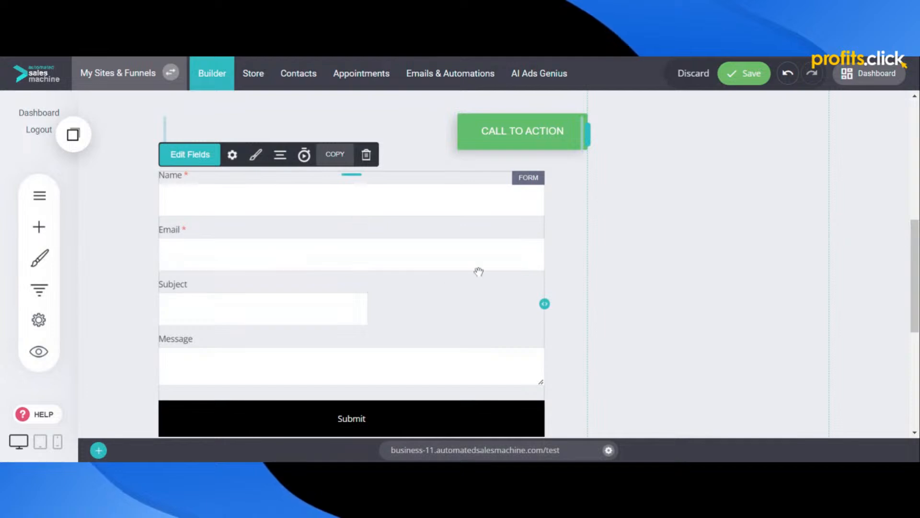
- Add an empty block between the form's block and the footer
scroll(577, 304, up, 1)
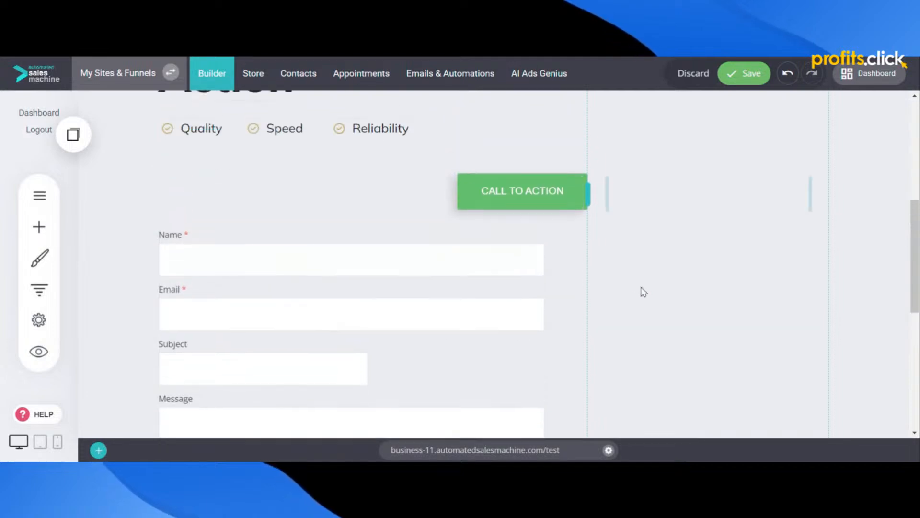
scroll(644, 292, up, 1)
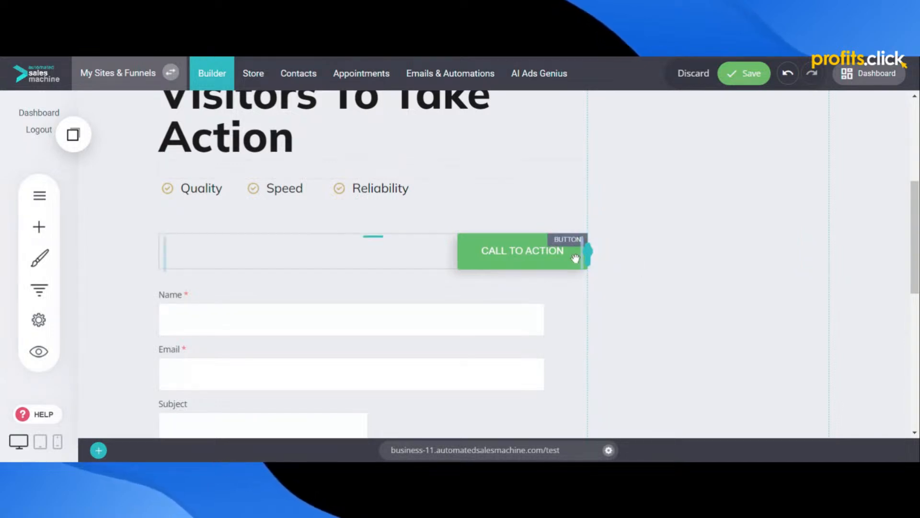
scroll(575, 259, up, 4)
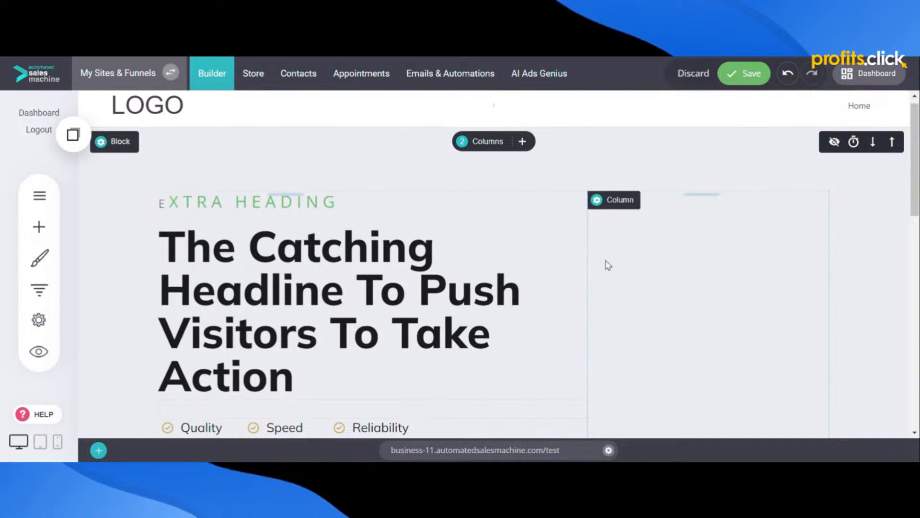
scroll(489, 319, down, 3)
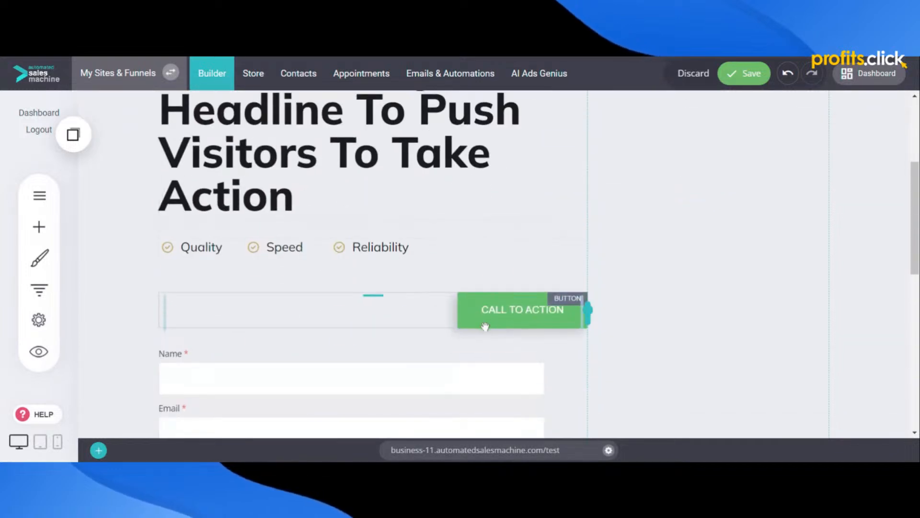
scroll(500, 332, down, 6)
click(499, 383)
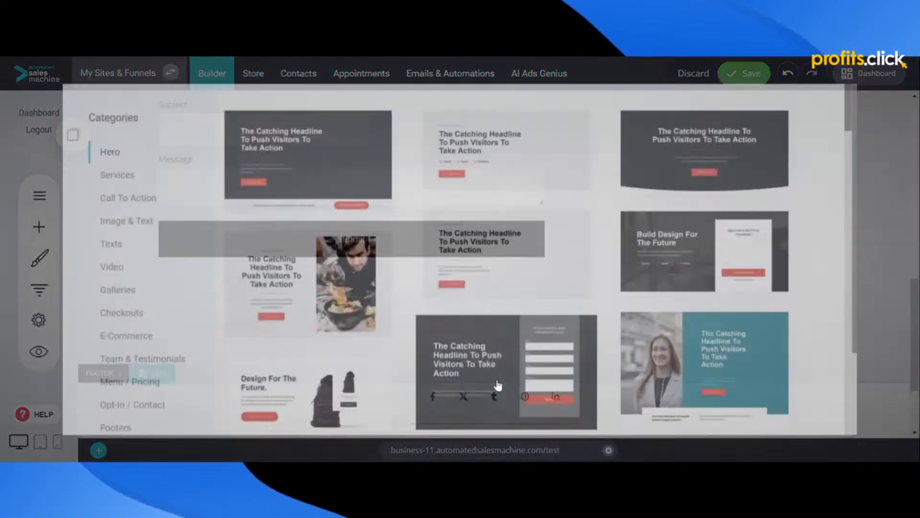
scroll(144, 350, down, 2)
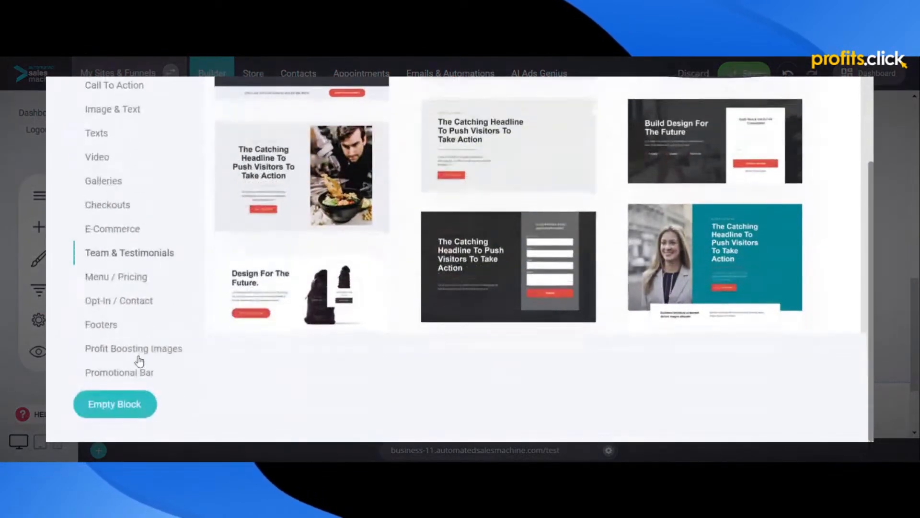
click(117, 405)
scroll(401, 301, down, 4)
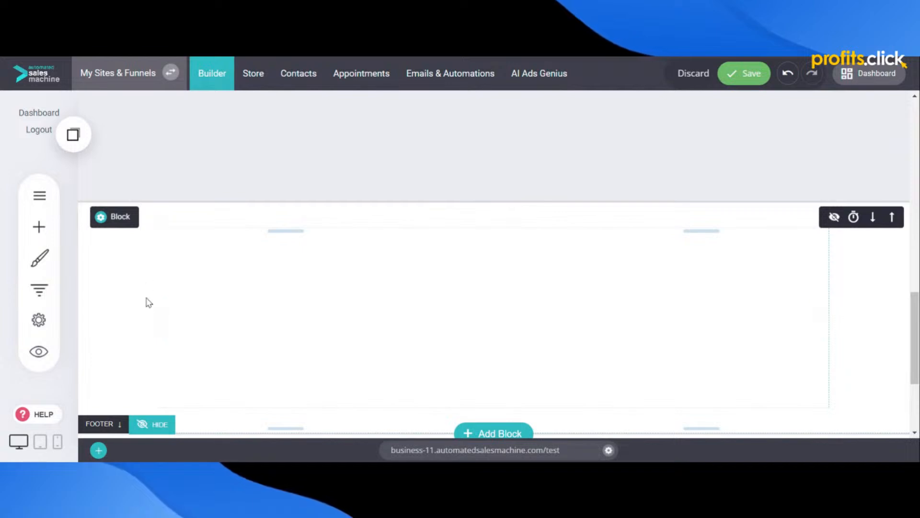
- Try green as the empty block's background colour and settle on blue
mouse_move(123, 231)
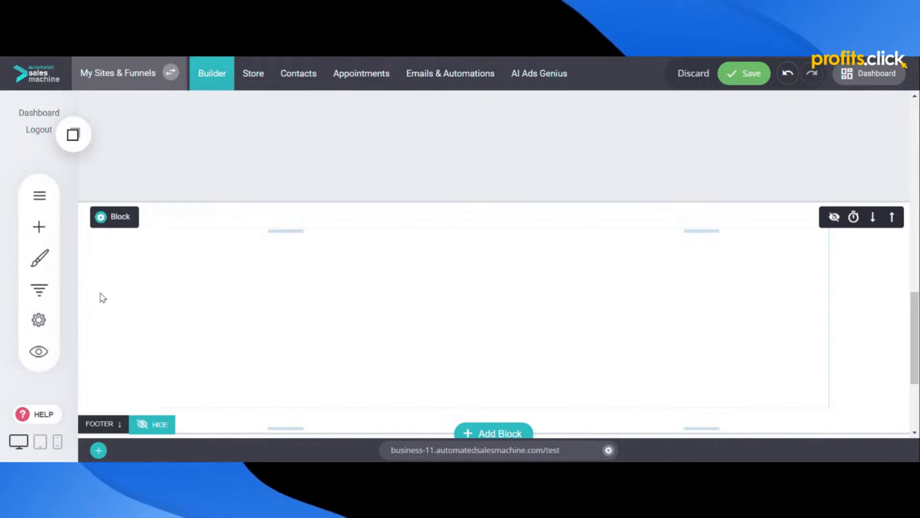
click(120, 222)
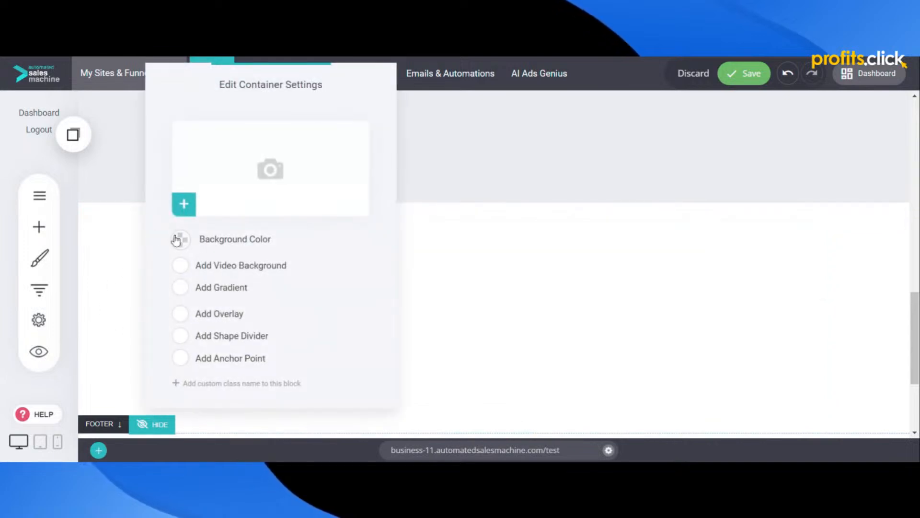
click(178, 239)
mouse_move(251, 247)
mouse_down()
mouse_move(273, 197)
mouse_move(230, 238)
mouse_move(251, 230)
mouse_move(239, 204)
mouse_up()
click(266, 396)
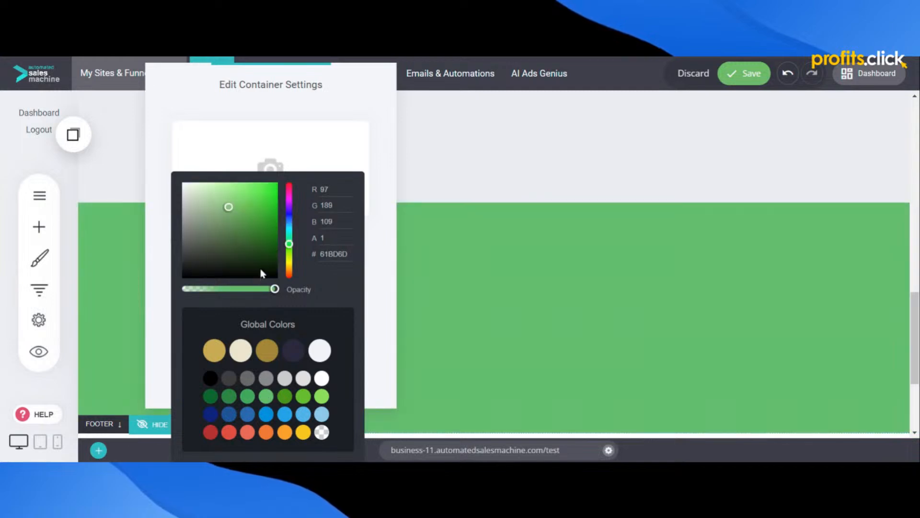
mouse_move(260, 268)
mouse_down()
mouse_move(243, 216)
mouse_move(249, 230)
mouse_move(252, 203)
mouse_up()
click(251, 414)
drag(236, 250, 257, 217)
click(501, 239)
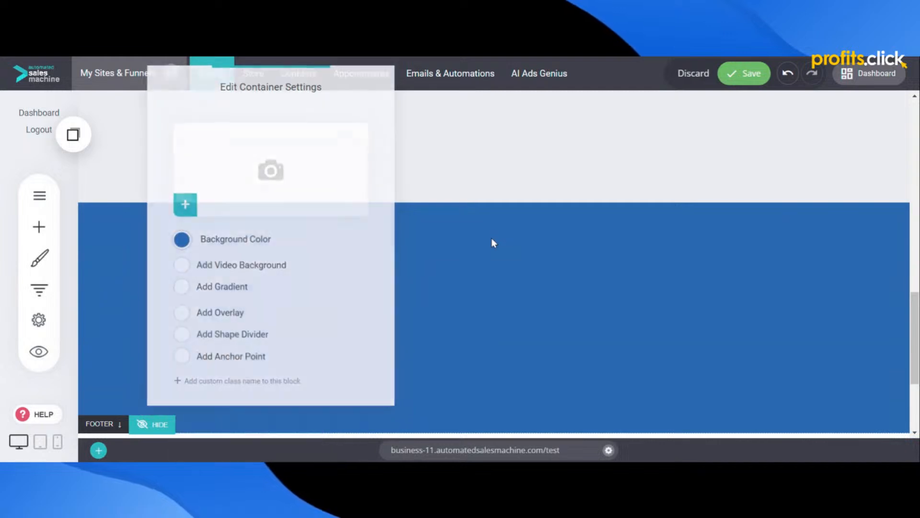
- Give the column inside the blue block the off-white global background colour F2F3F7
click(492, 242)
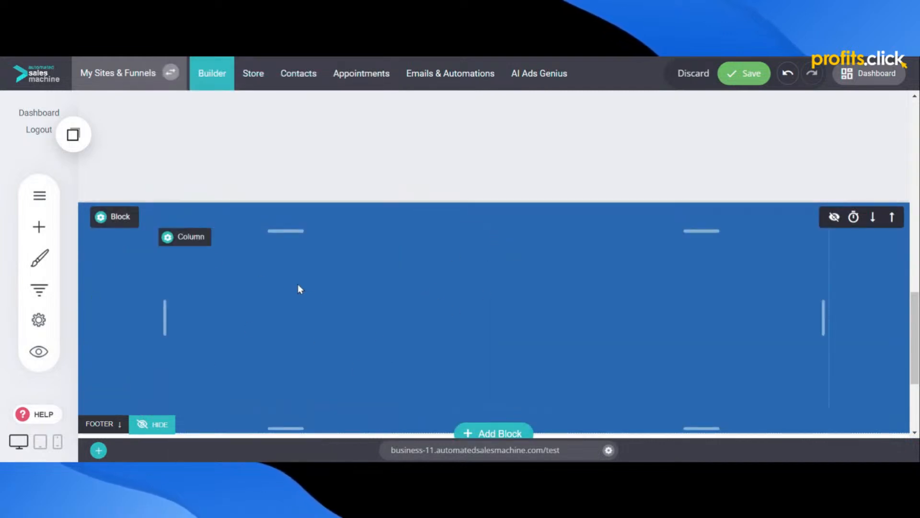
click(184, 244)
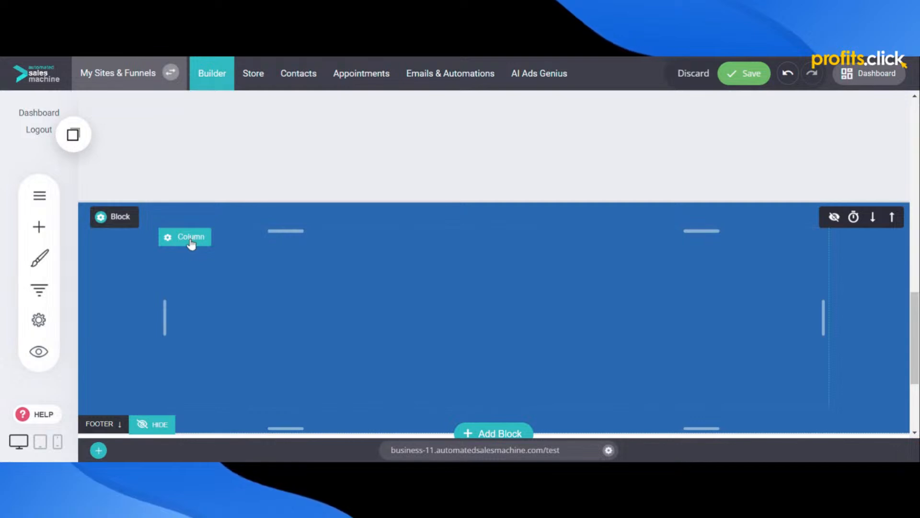
click(255, 241)
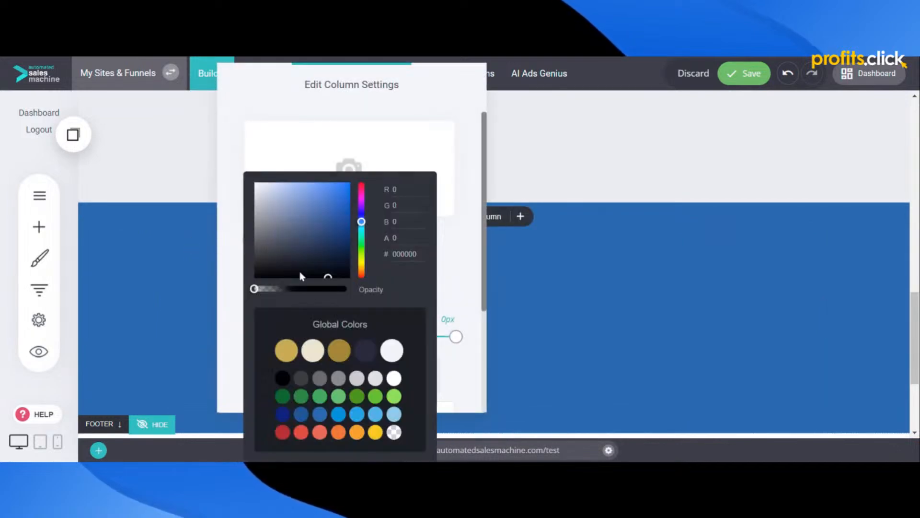
click(392, 350)
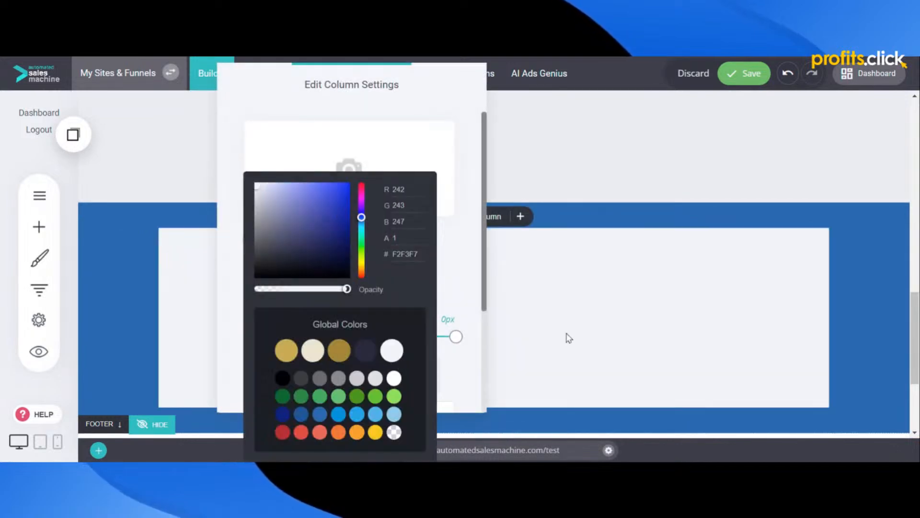
click(852, 288)
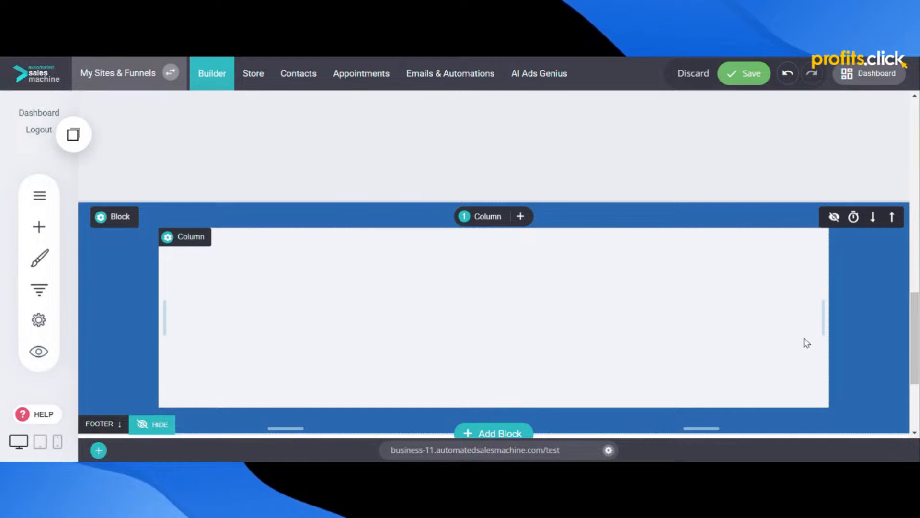
click(190, 238)
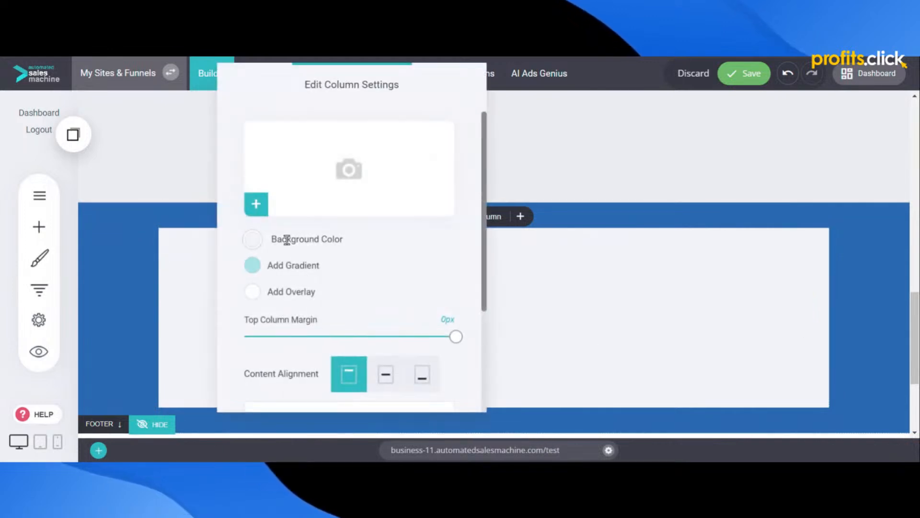
click(187, 283)
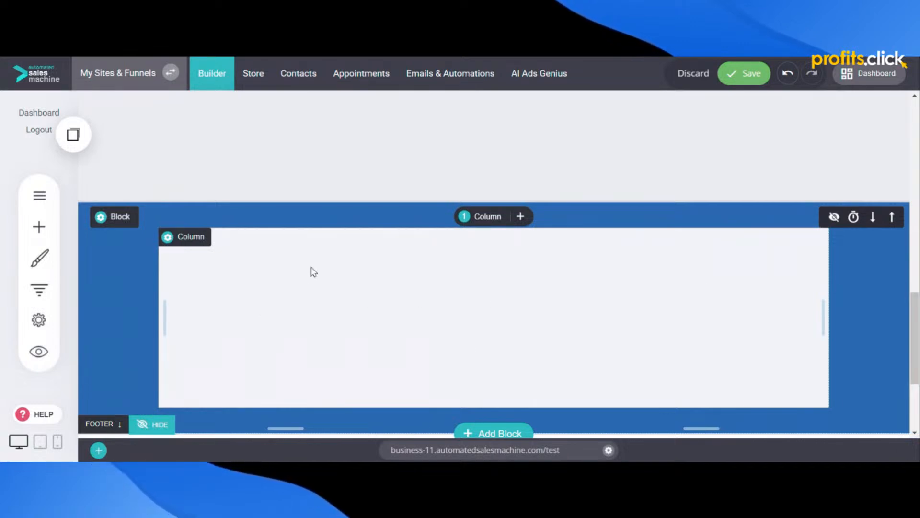
- Split the blue block into 2 columns and give the new second column a green background
click(483, 221)
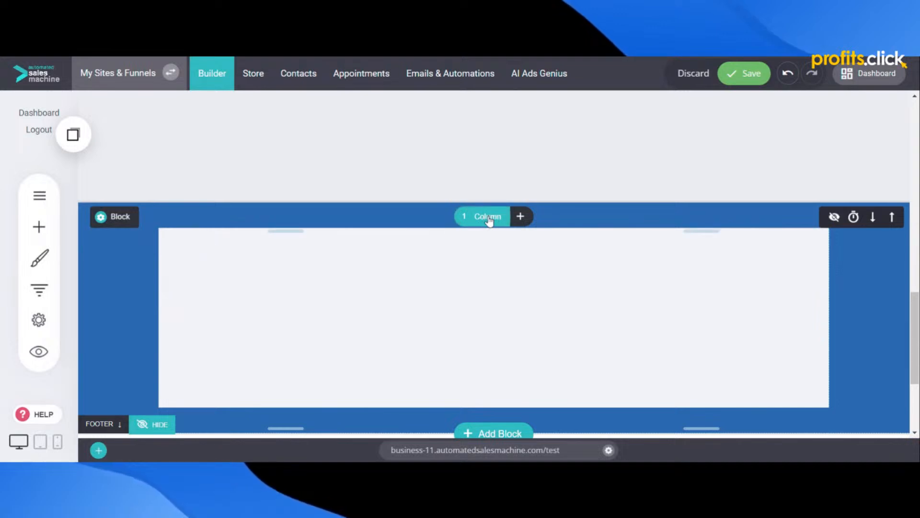
click(489, 222)
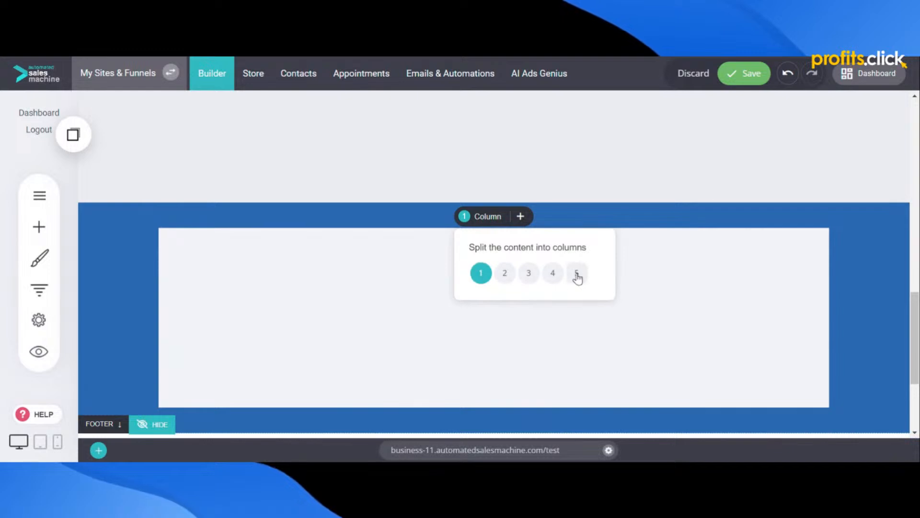
click(505, 273)
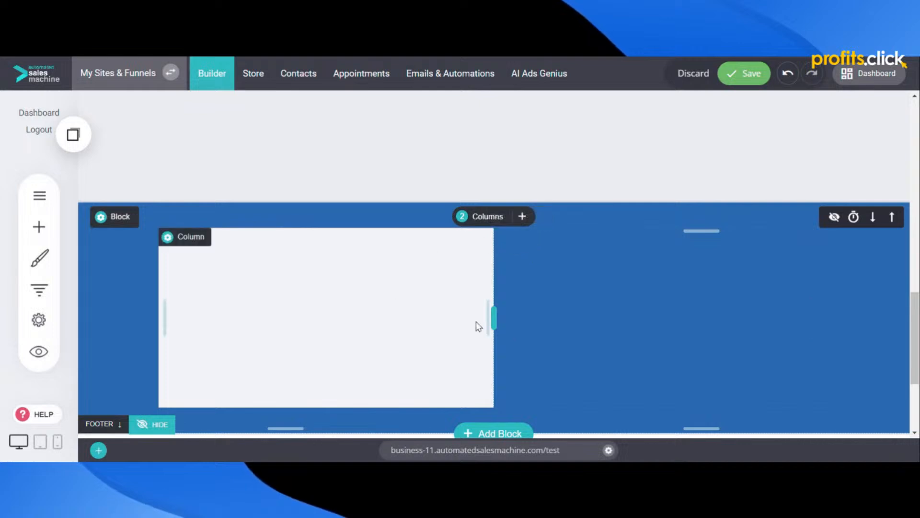
click(525, 236)
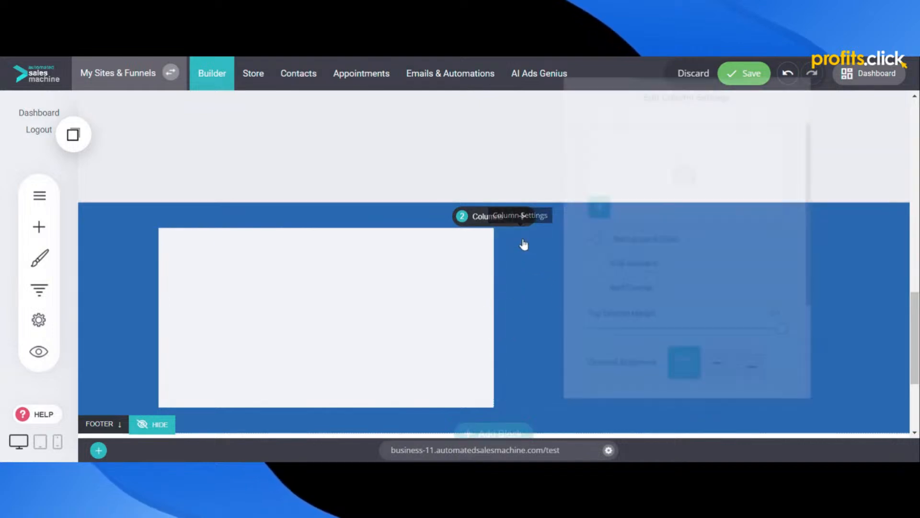
click(587, 240)
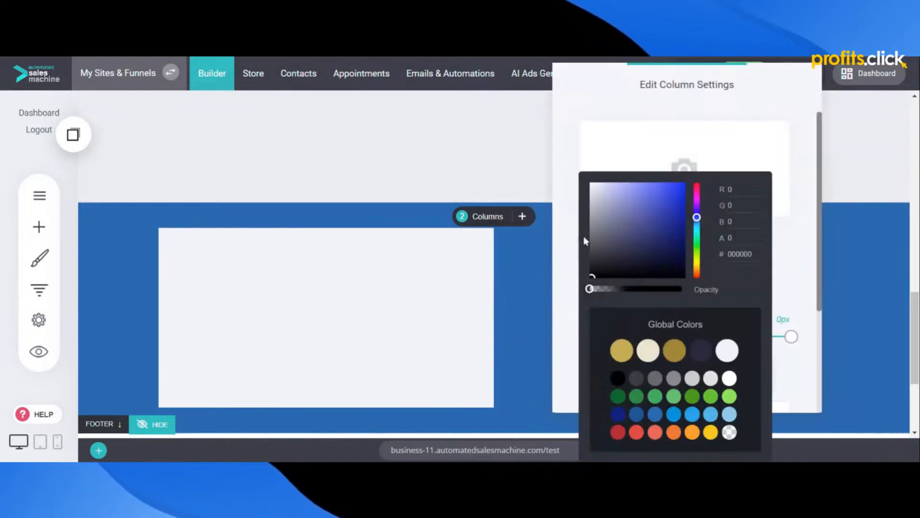
click(673, 396)
click(472, 318)
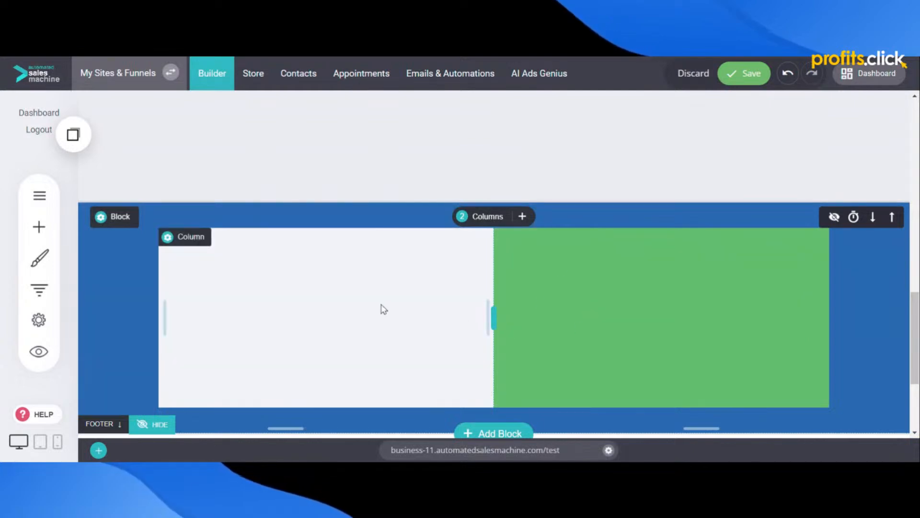
- Add a Form widget to the green column and widen it to nearly fill the column
click(39, 227)
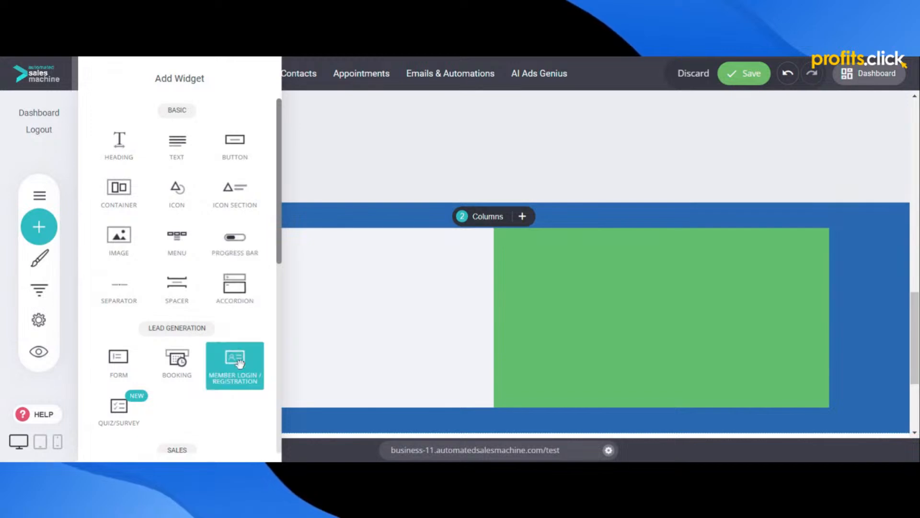
drag(126, 367, 644, 314)
click(740, 306)
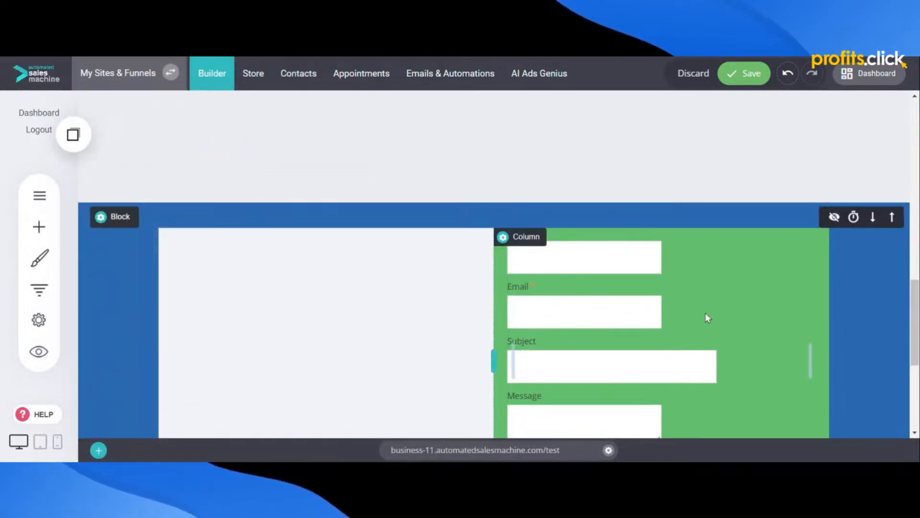
drag(662, 362, 783, 360)
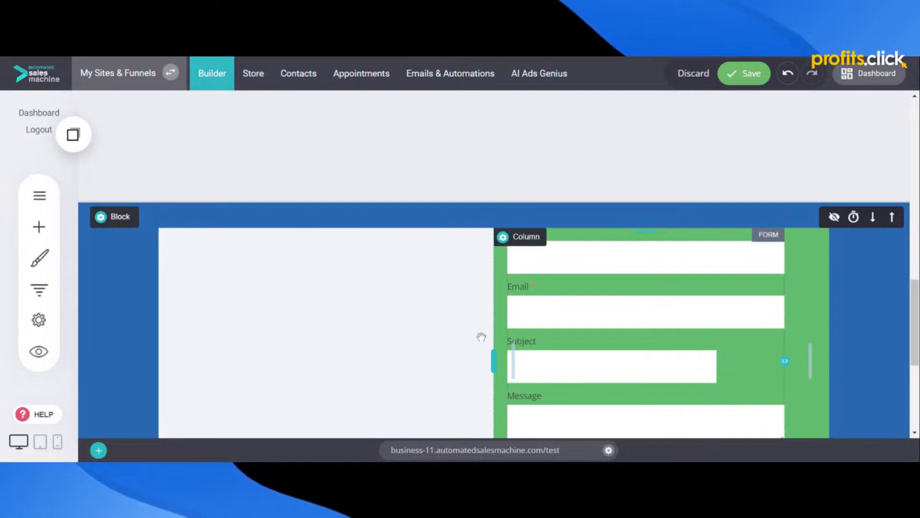
- Place a Button widget about midway down the off-white column, keeping its default text, and save the page
click(39, 227)
drag(230, 154, 307, 334)
click(338, 245)
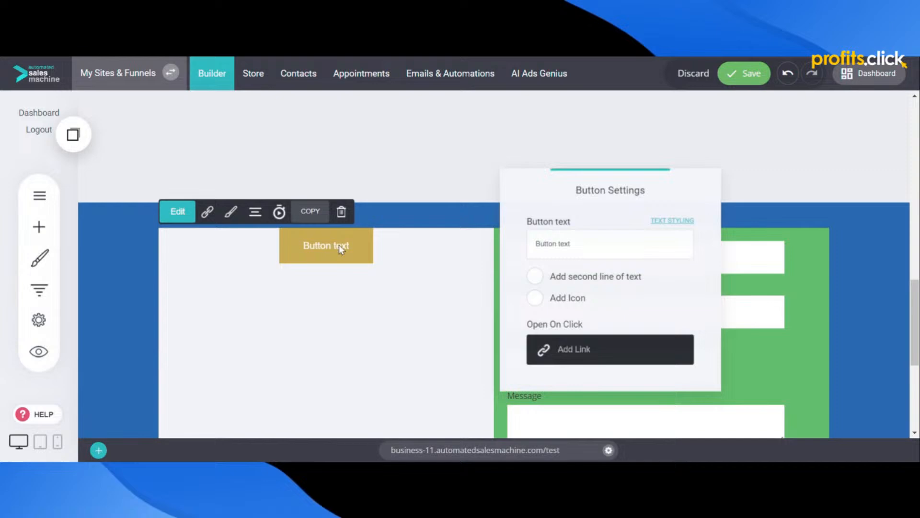
click(425, 280)
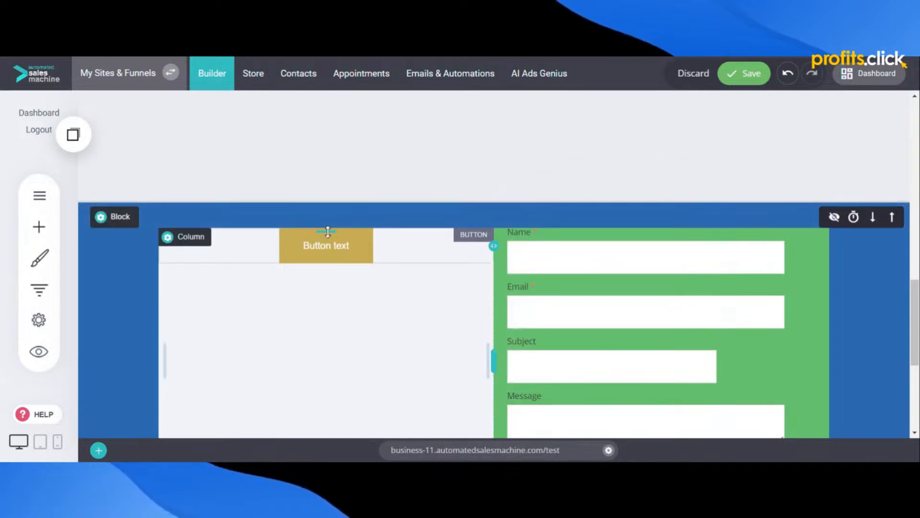
drag(327, 232, 329, 339)
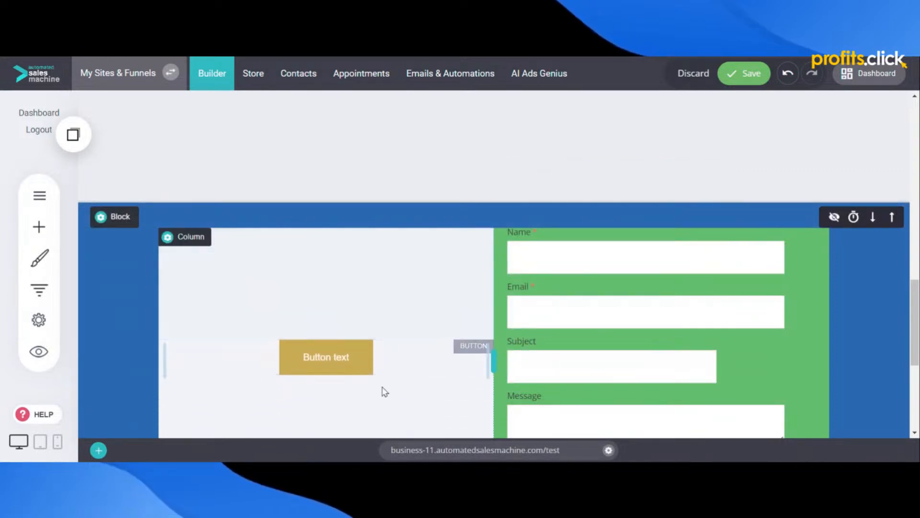
click(746, 81)
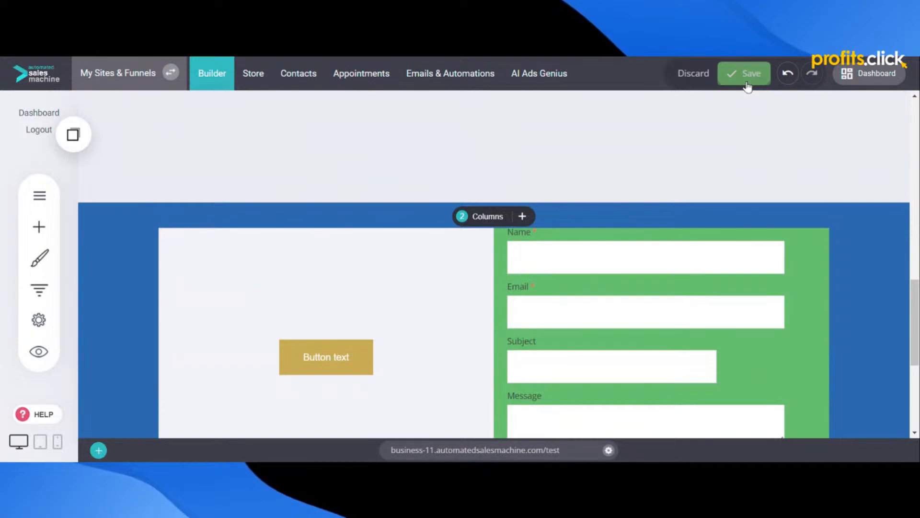
- Look over the page's blocks, from the CALL TO ACTION section down to the two-column block and the footer
scroll(548, 308, down, 1)
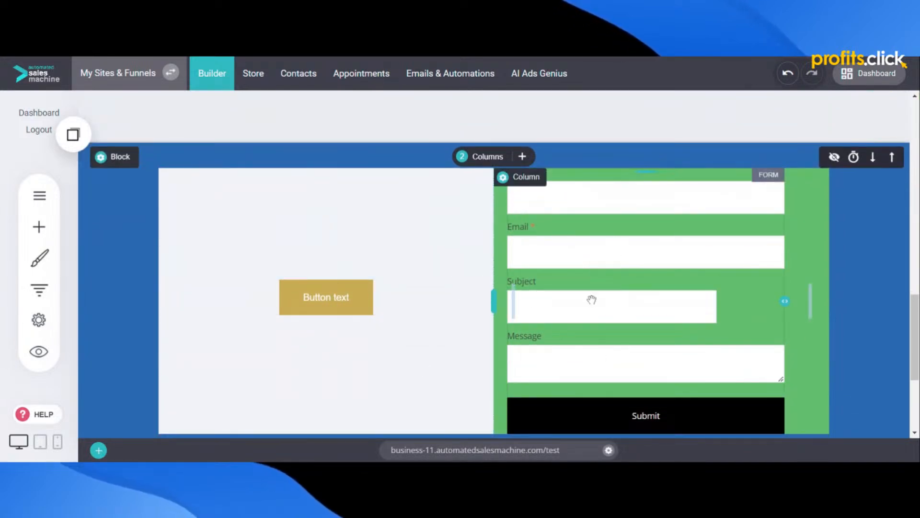
scroll(592, 299, down, 1)
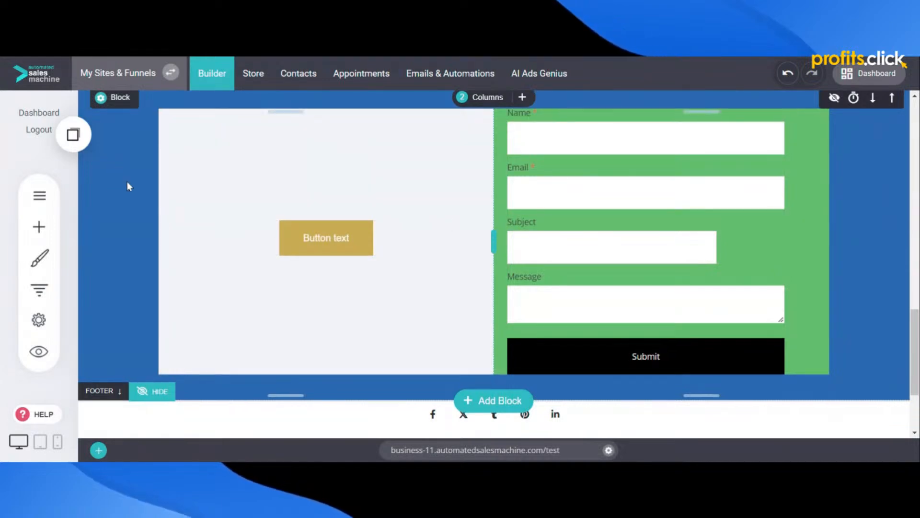
scroll(122, 173, up, 1)
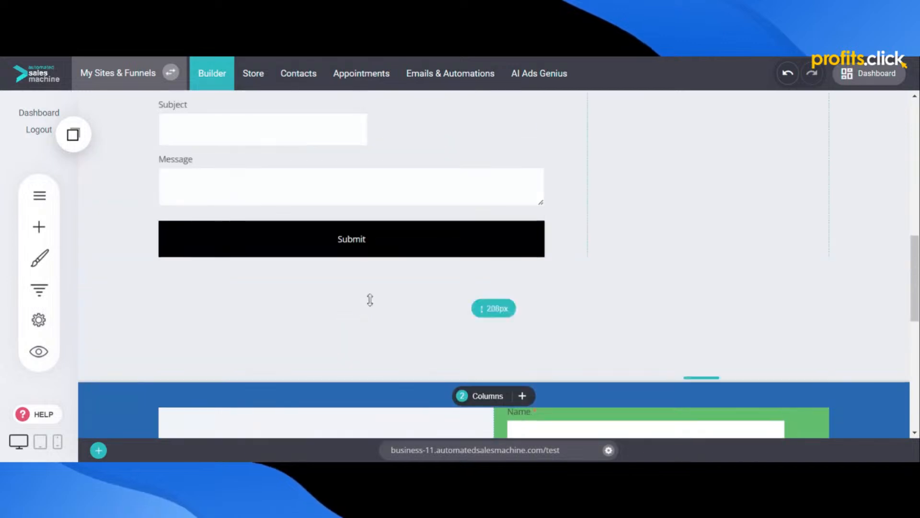
scroll(581, 210, up, 5)
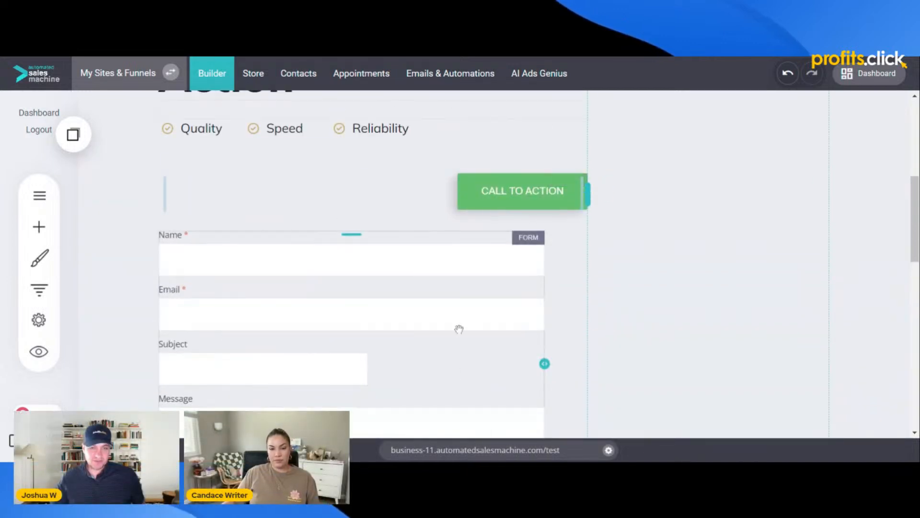
scroll(479, 297, up, 6)
scroll(540, 334, down, 15)
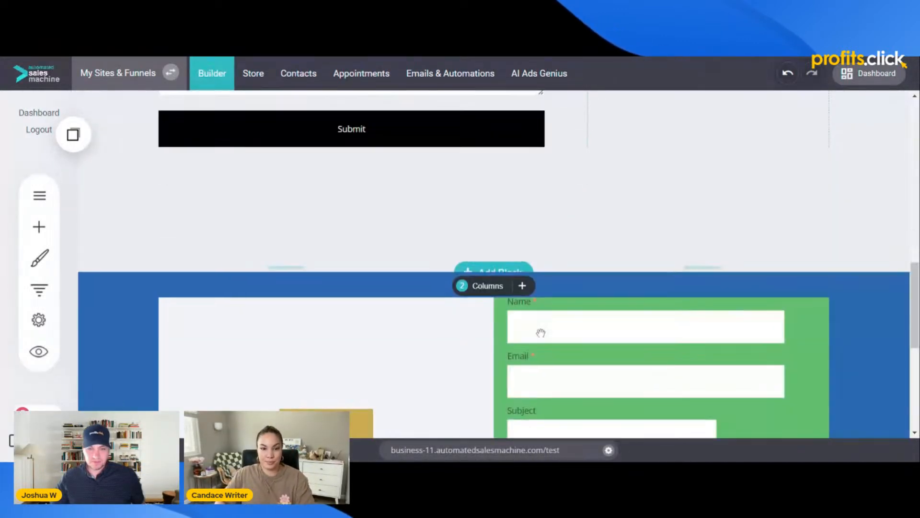
scroll(560, 321, up, 5)
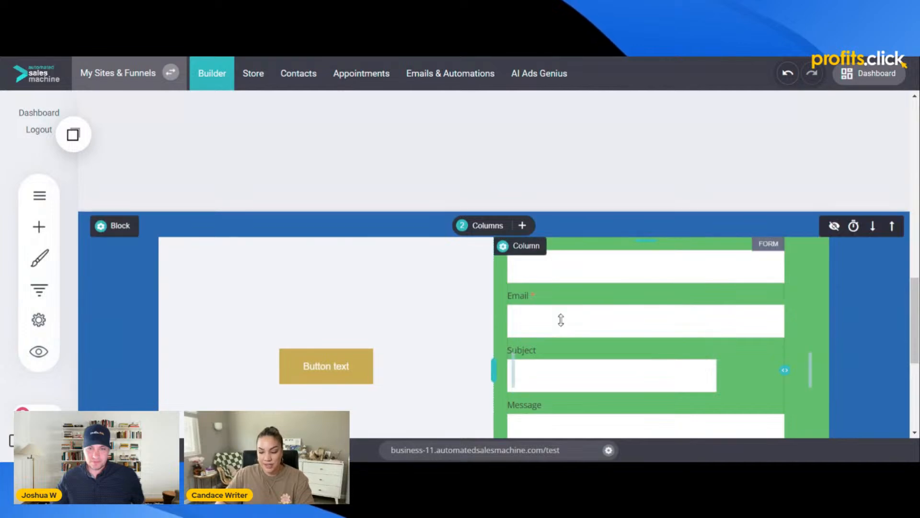
scroll(559, 321, down, 3)
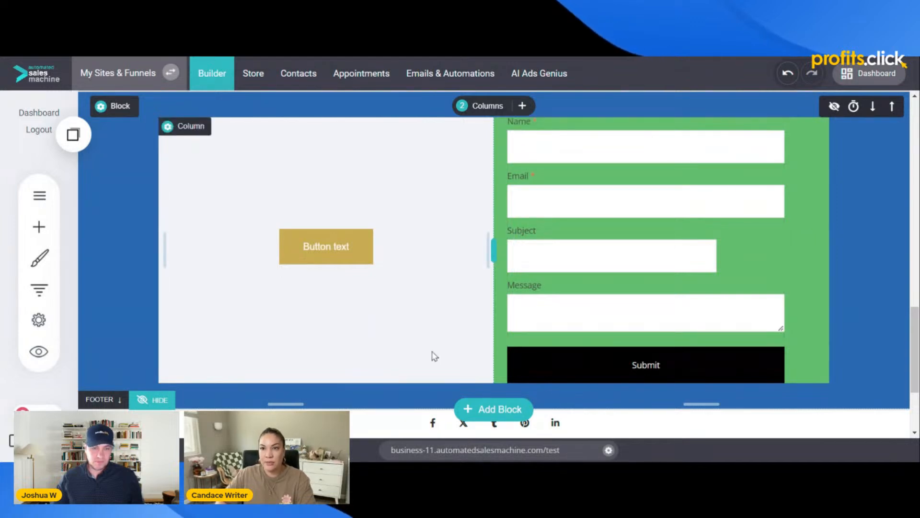
- Add the Hero template block "The Most Consistent Way To Generate Wealth" between the two-column block and the footer
click(489, 411)
scroll(383, 339, down, 3)
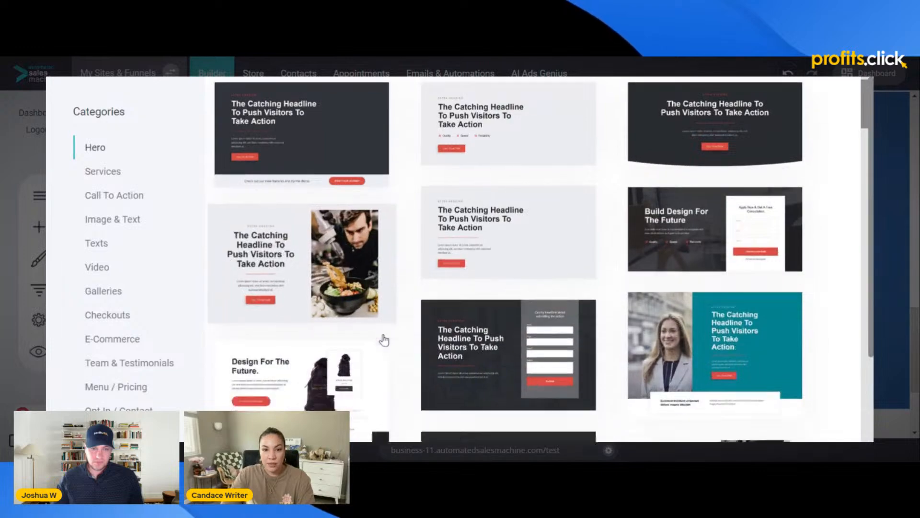
scroll(384, 339, down, 10)
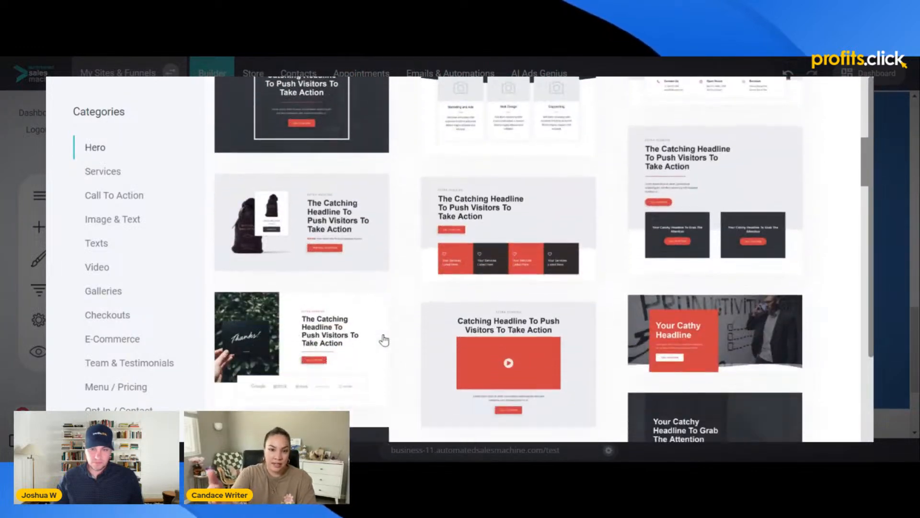
scroll(383, 340, down, 10)
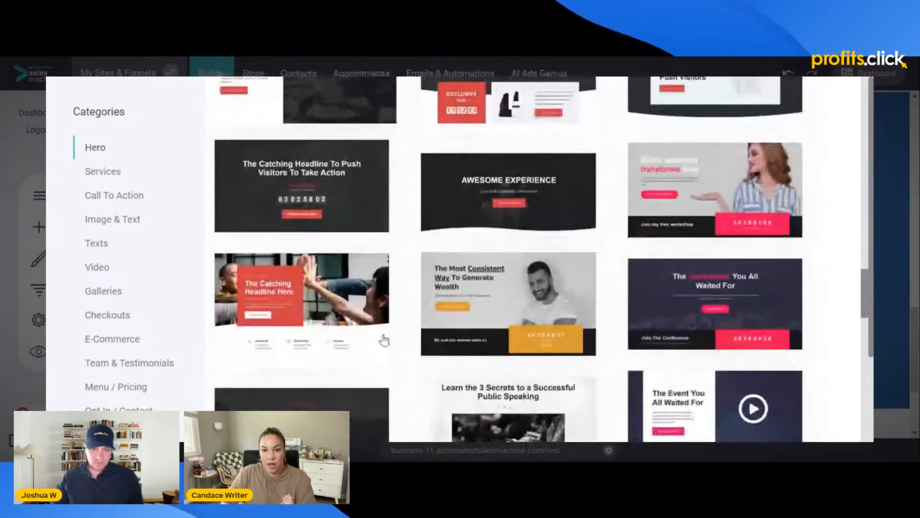
scroll(383, 340, down, 2)
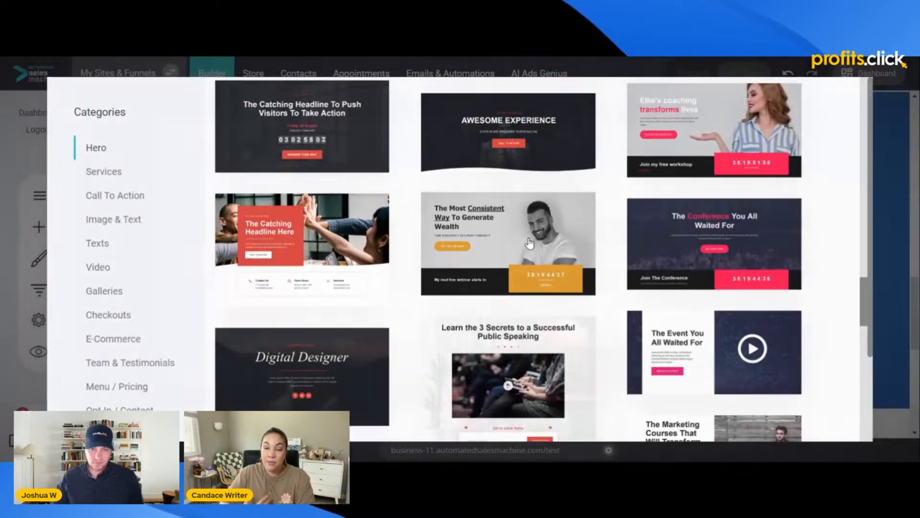
click(525, 245)
- Browse the Hero block templates available for insertion below the headline section, and close the gallery without adding one
scroll(525, 331, down, 4)
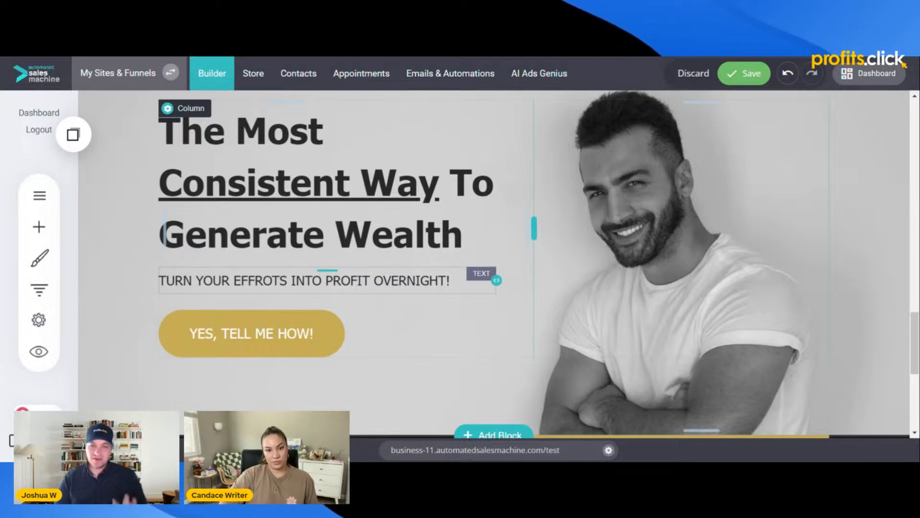
scroll(499, 374, down, 2)
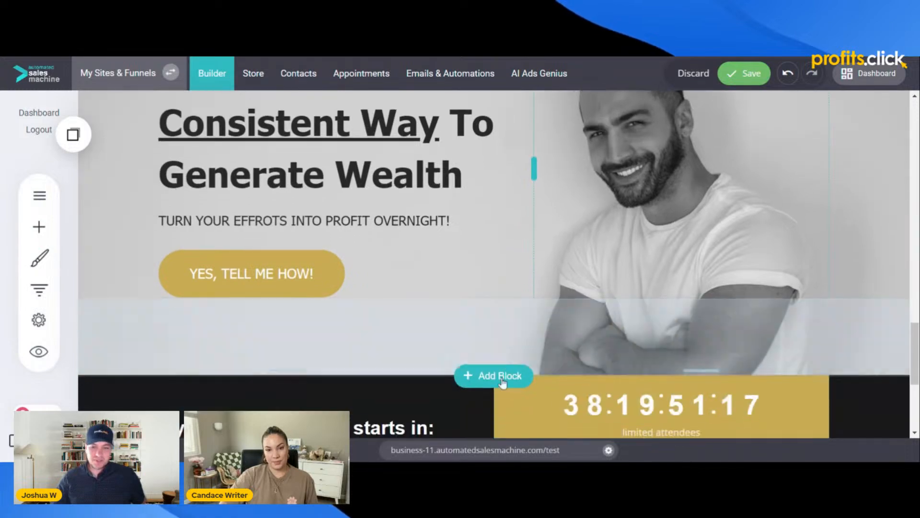
click(498, 374)
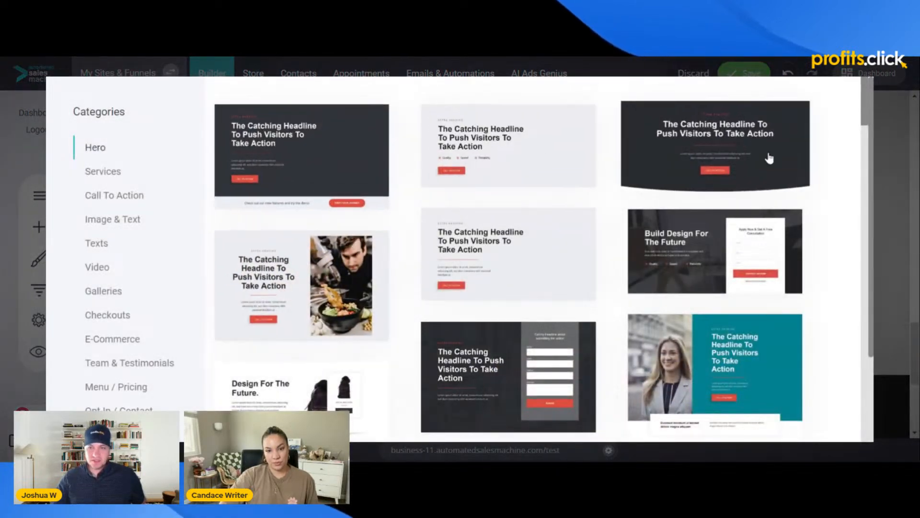
scroll(379, 365, down, 3)
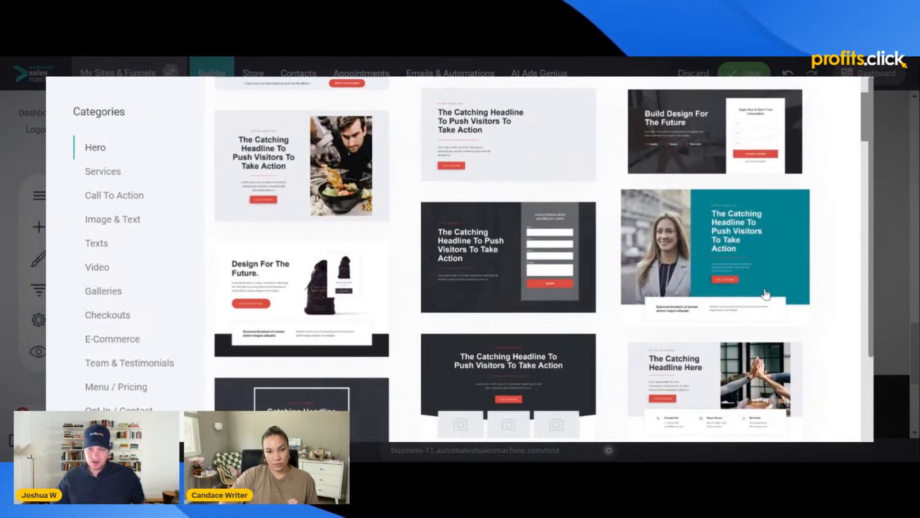
scroll(524, 399, down, 3)
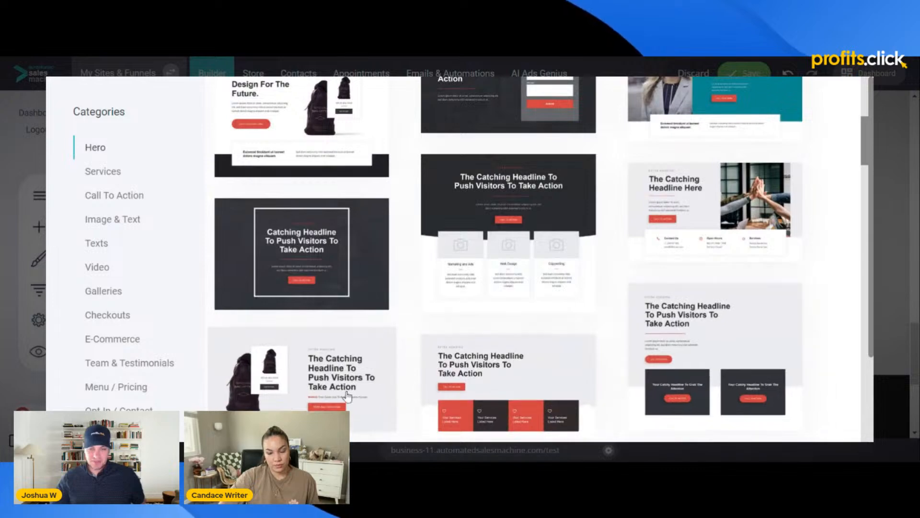
scroll(382, 391, down, 4)
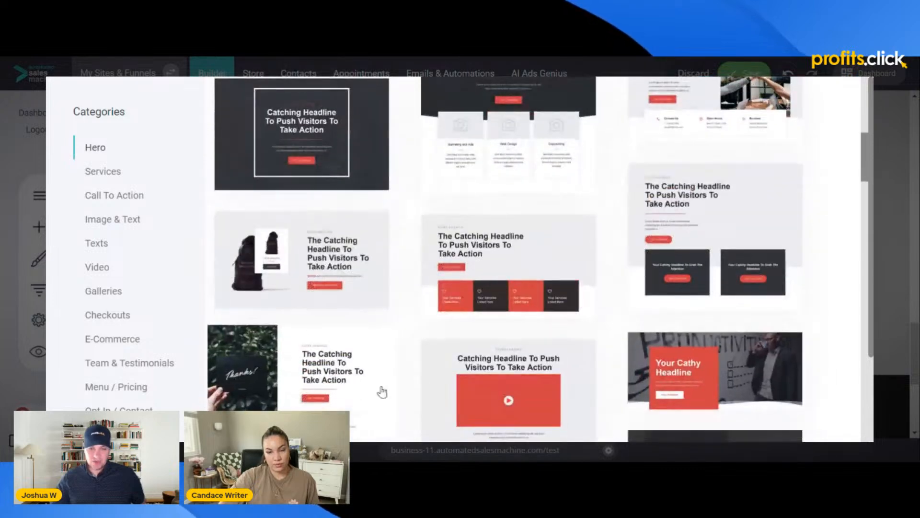
click(880, 290)
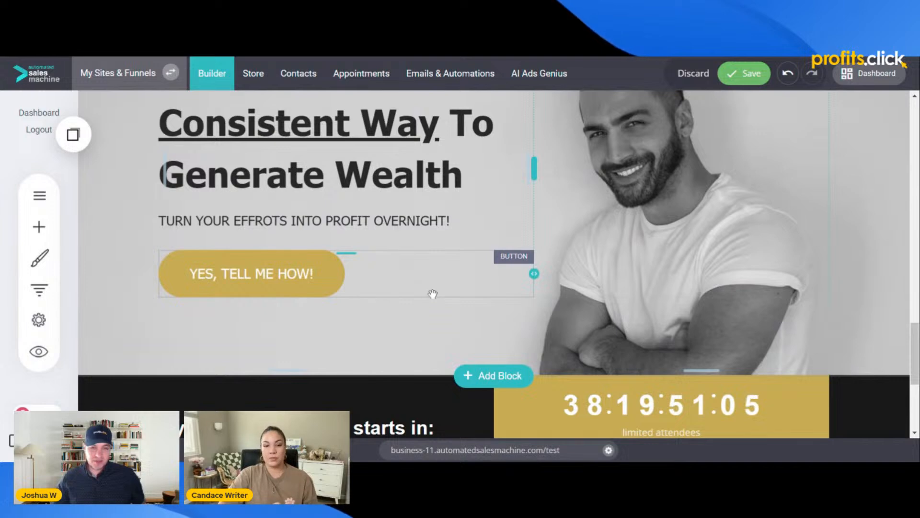
- Copy the whole "The Most Consistent Way To Generate Wealth" block for reuse
scroll(431, 293, up, 1)
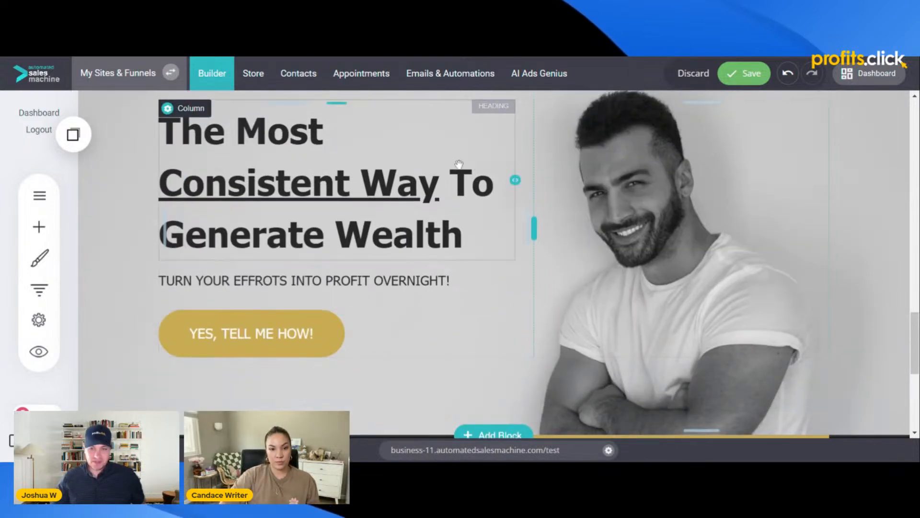
scroll(489, 248, up, 1)
scroll(489, 249, up, 1)
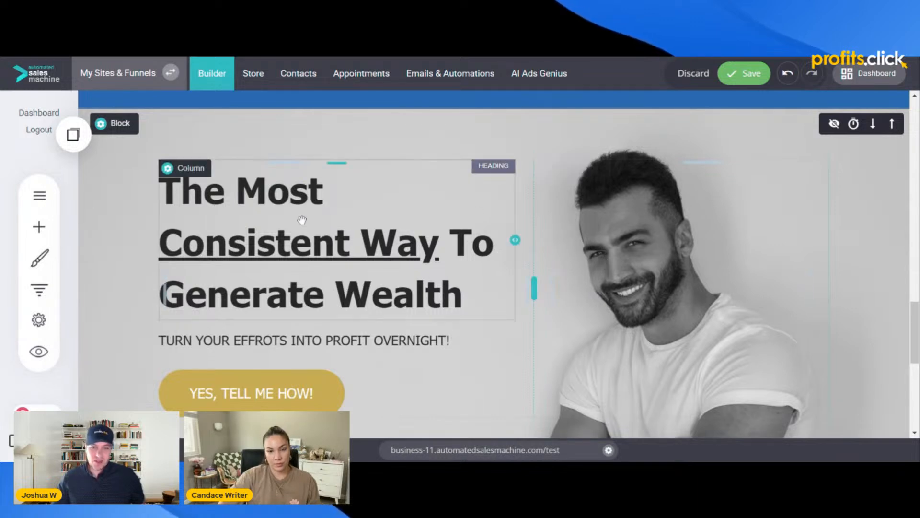
scroll(634, 249, down, 2)
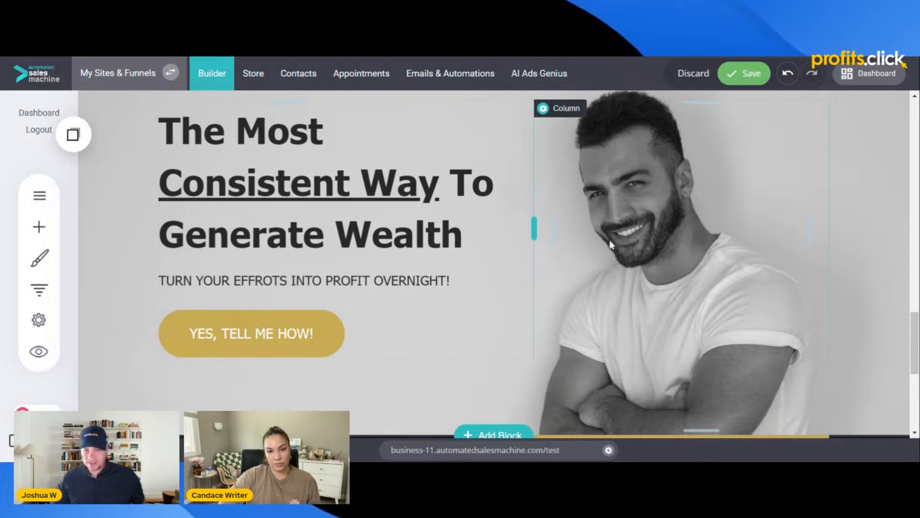
scroll(646, 278, up, 2)
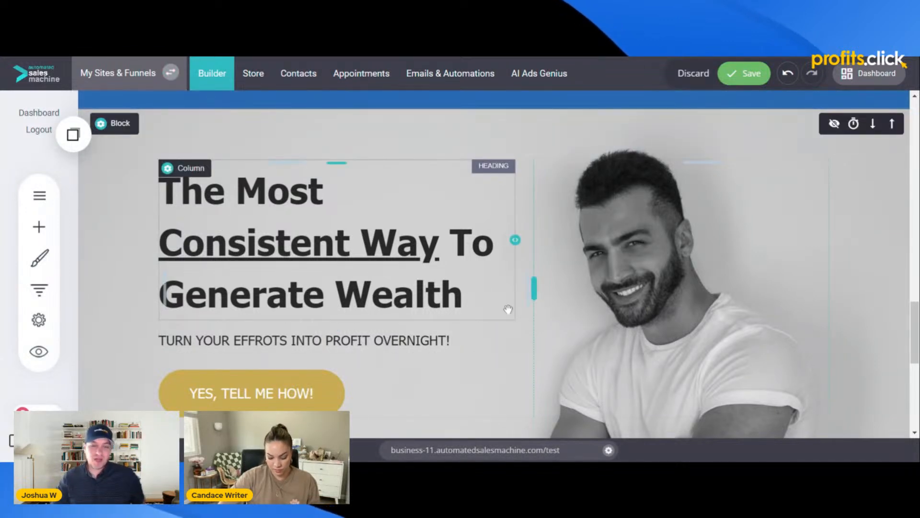
mouse_move(528, 291)
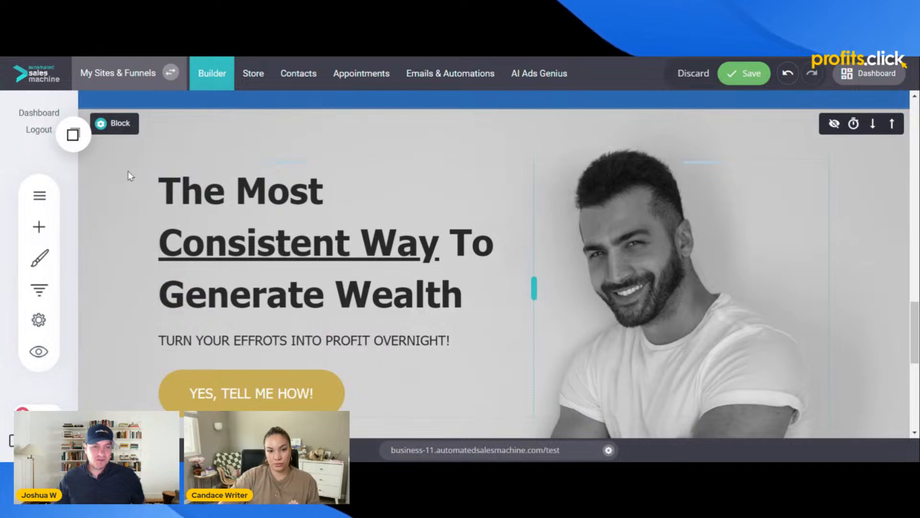
mouse_move(121, 134)
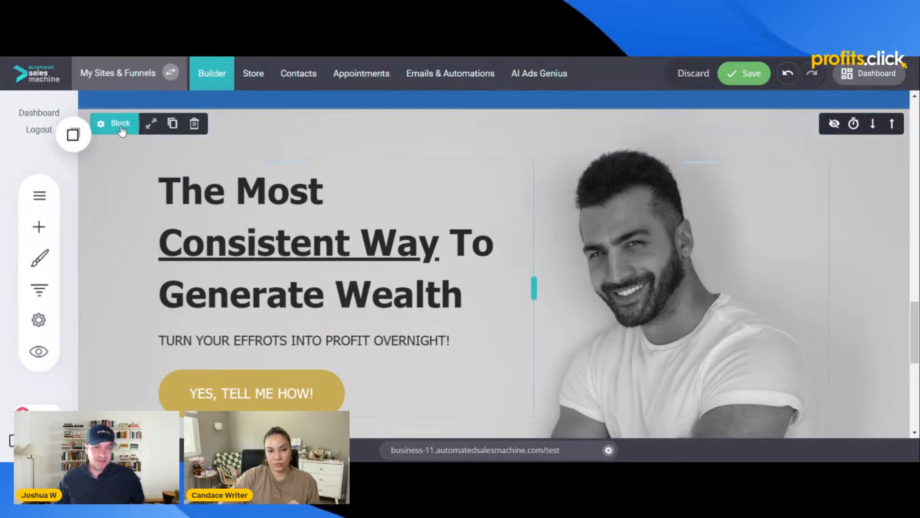
click(173, 125)
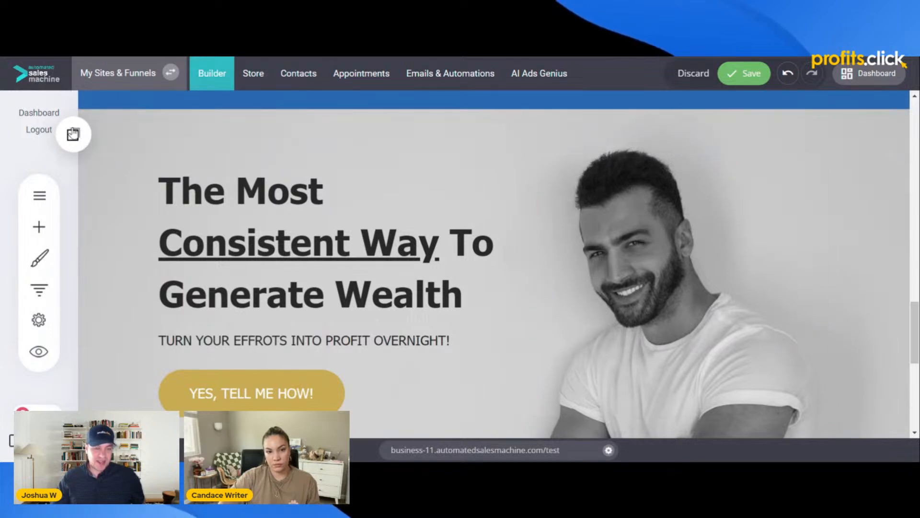
- Clear all copied containers from the saved blocks and elements, and close that list
click(74, 135)
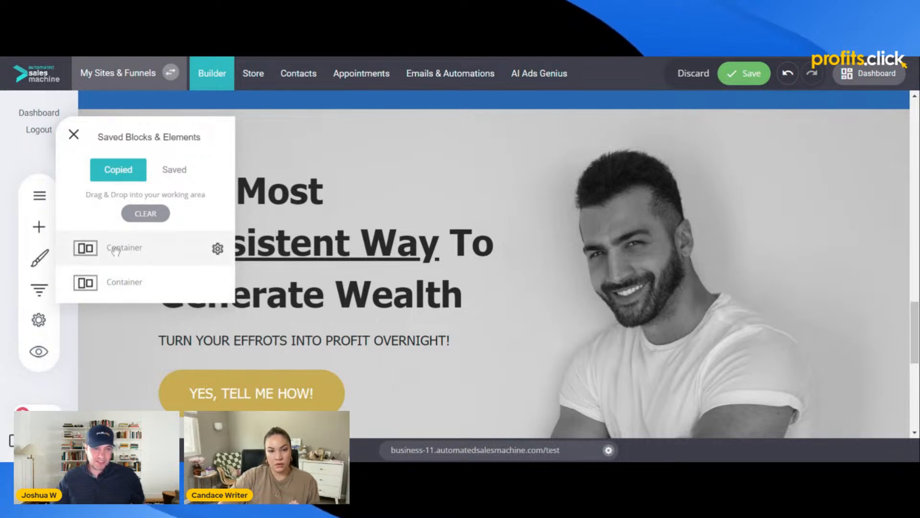
click(152, 219)
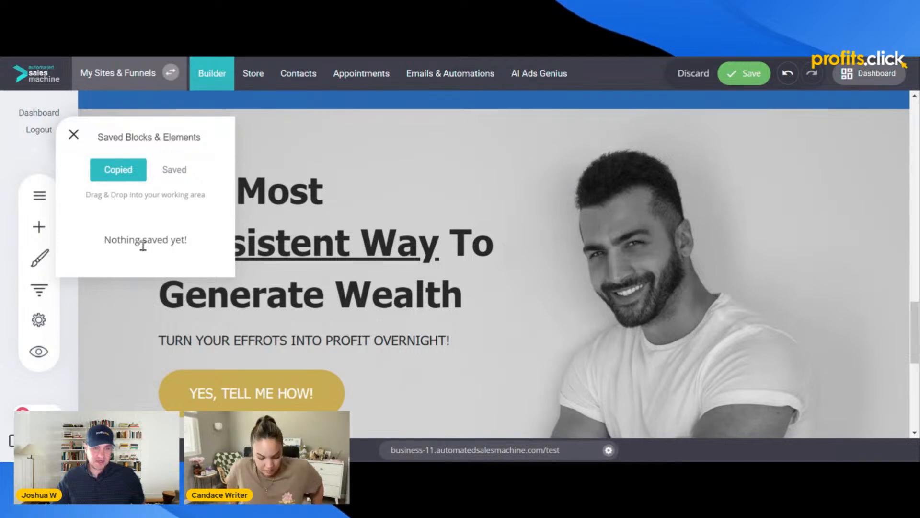
click(146, 304)
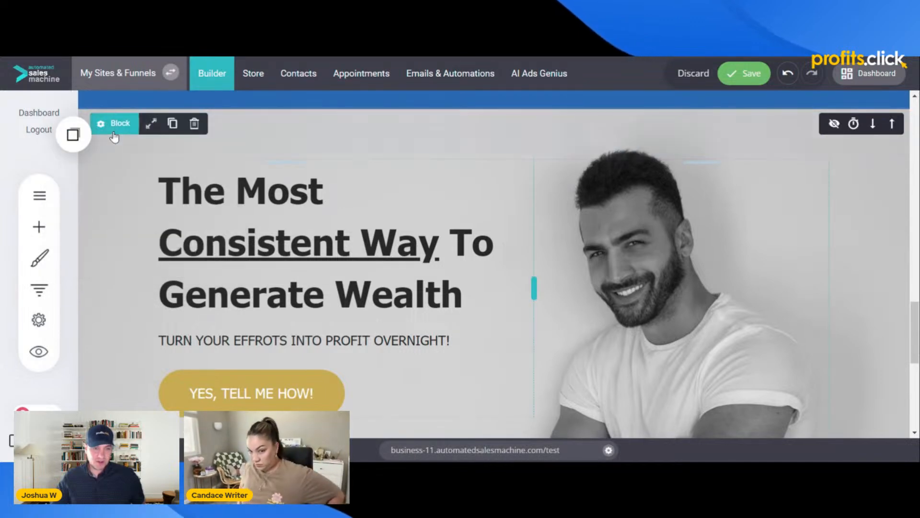
- Copy the whole two-column hero block with the "The Most Consistent Way To Generate Wealth" heading
click(113, 131)
click(126, 272)
mouse_move(121, 128)
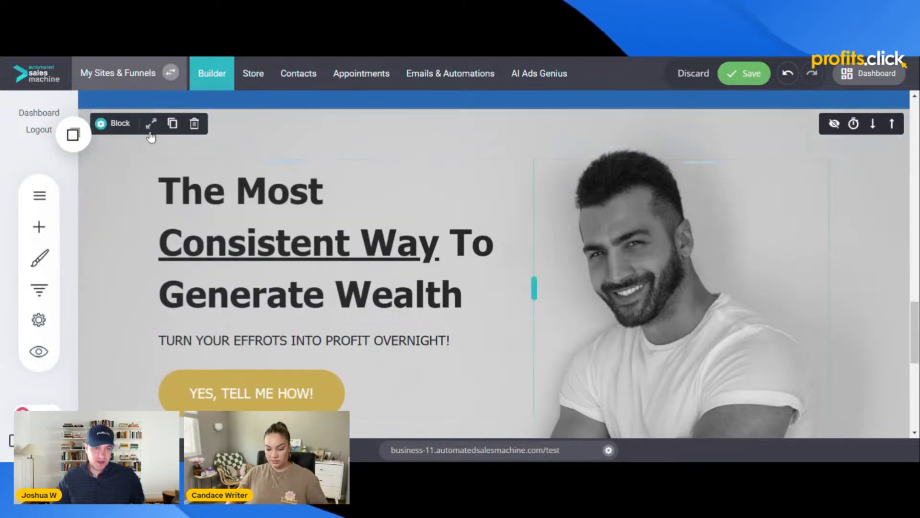
click(173, 126)
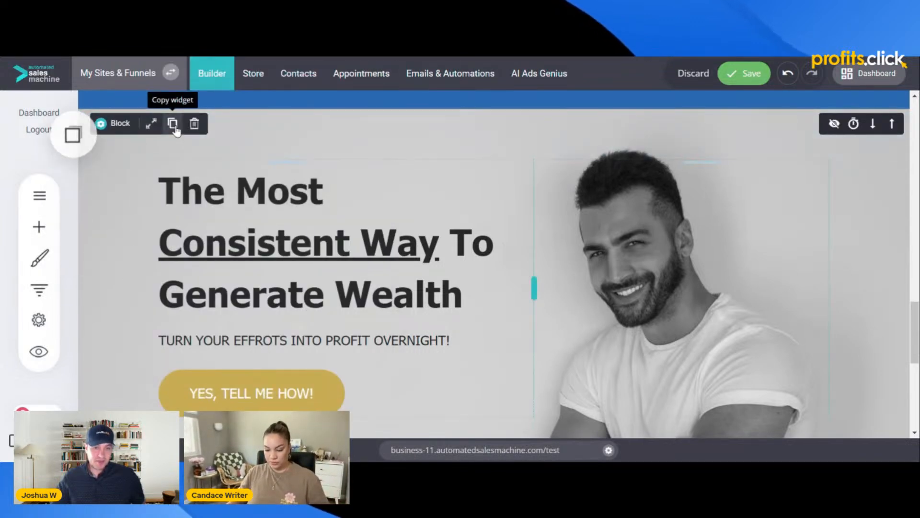
- Save the copied container in the account under the name "Cool Header" and check the saved elements list
click(75, 135)
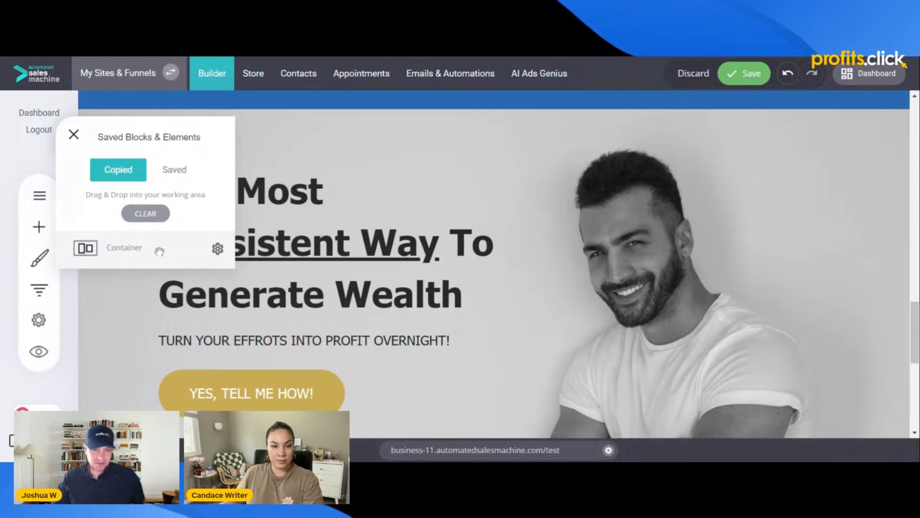
click(218, 250)
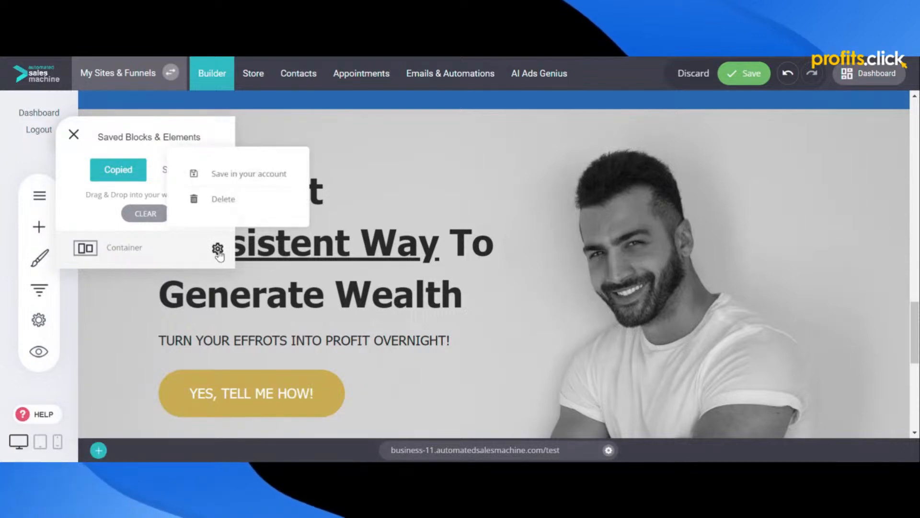
click(237, 175)
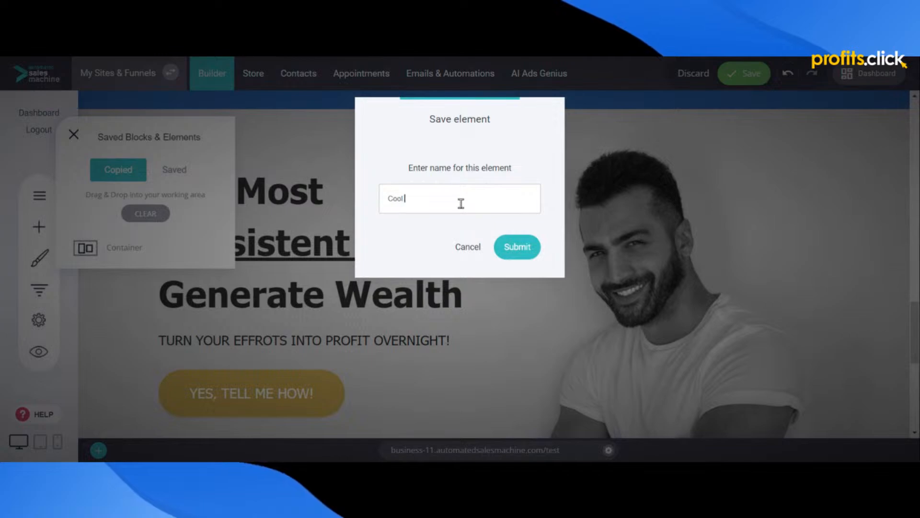
text(Cool Header)
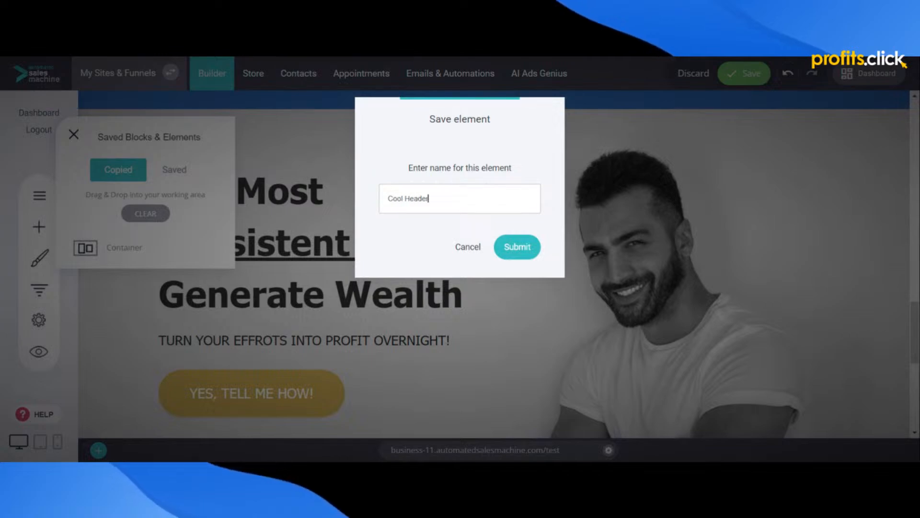
click(513, 264)
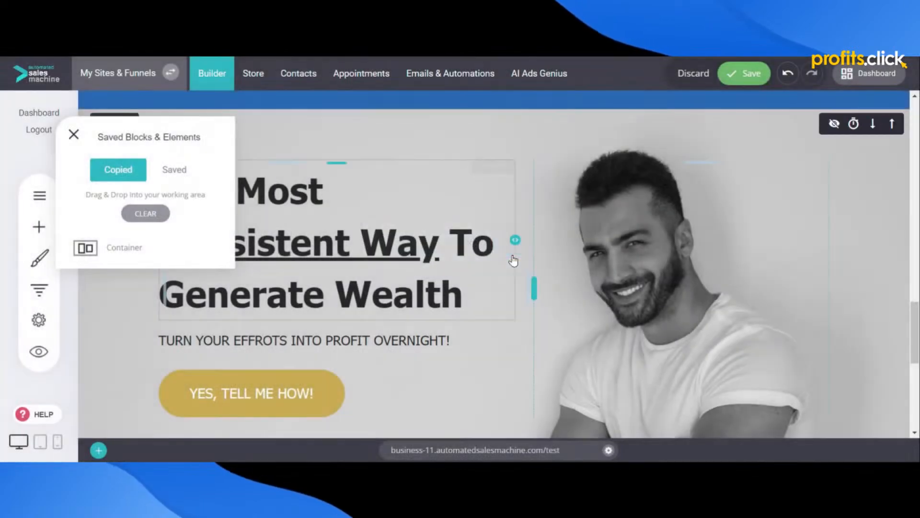
click(178, 174)
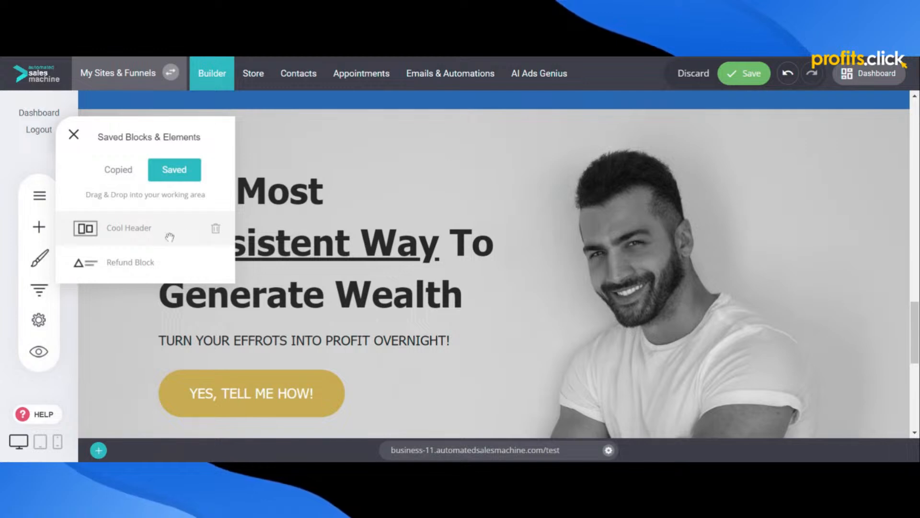
click(377, 249)
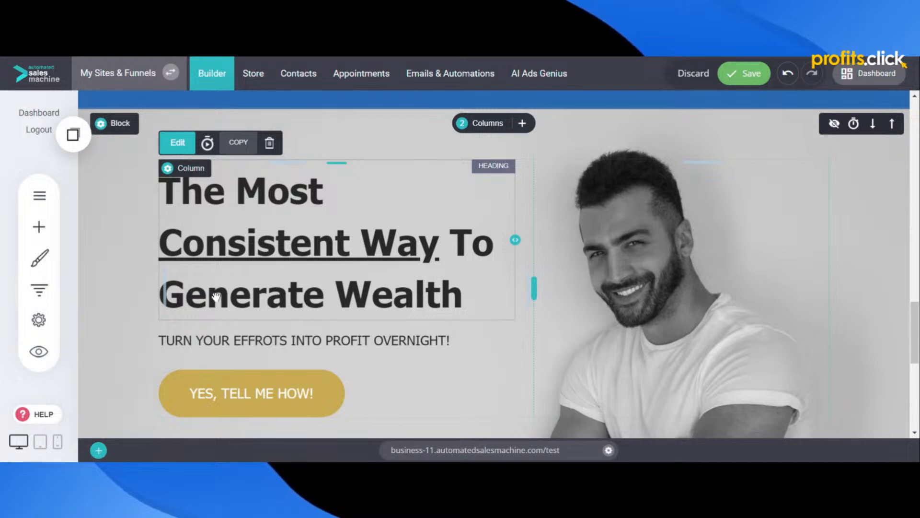
- Insert the saved Cool Header block above the existing hero block on the Test page and review both blocks
click(75, 137)
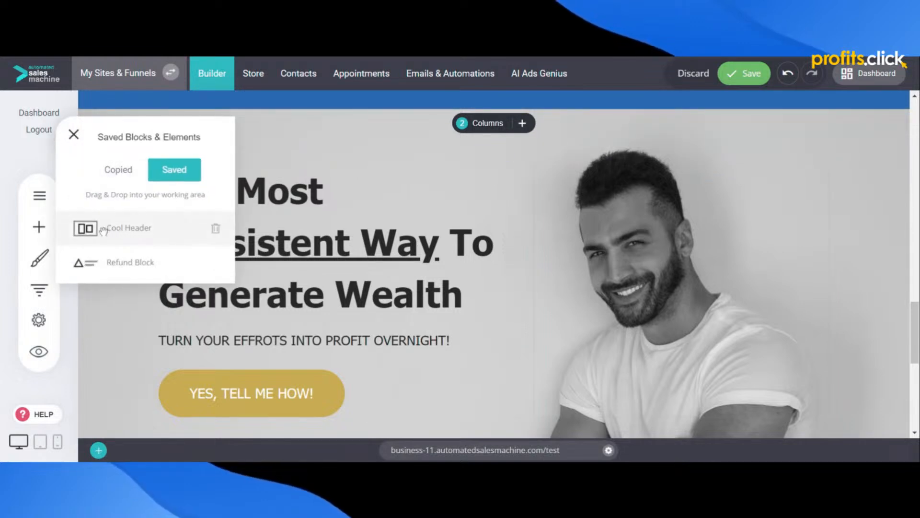
drag(104, 230, 372, 152)
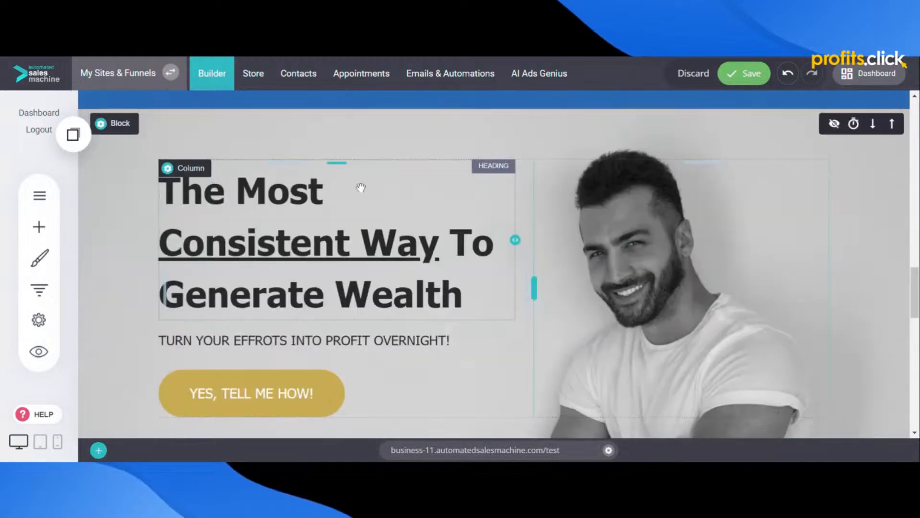
scroll(435, 329, down, 5)
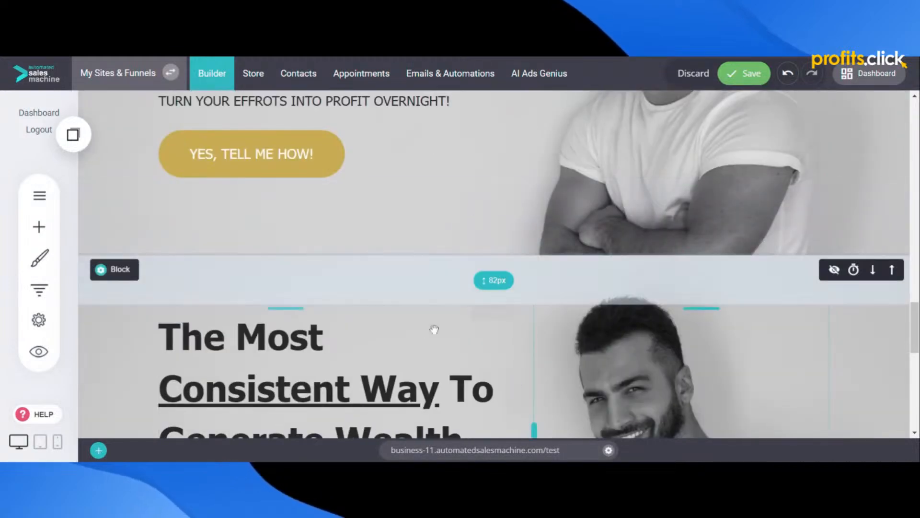
scroll(434, 329, down, 4)
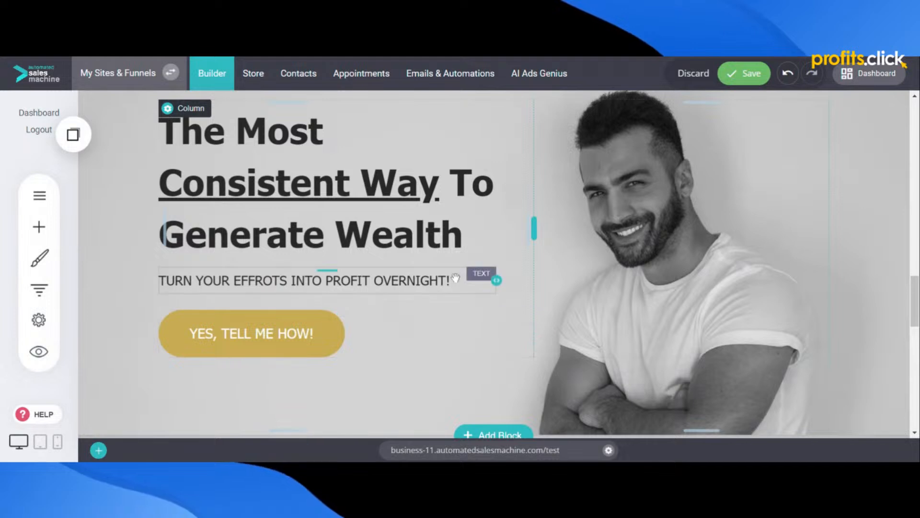
scroll(501, 290, up, 1)
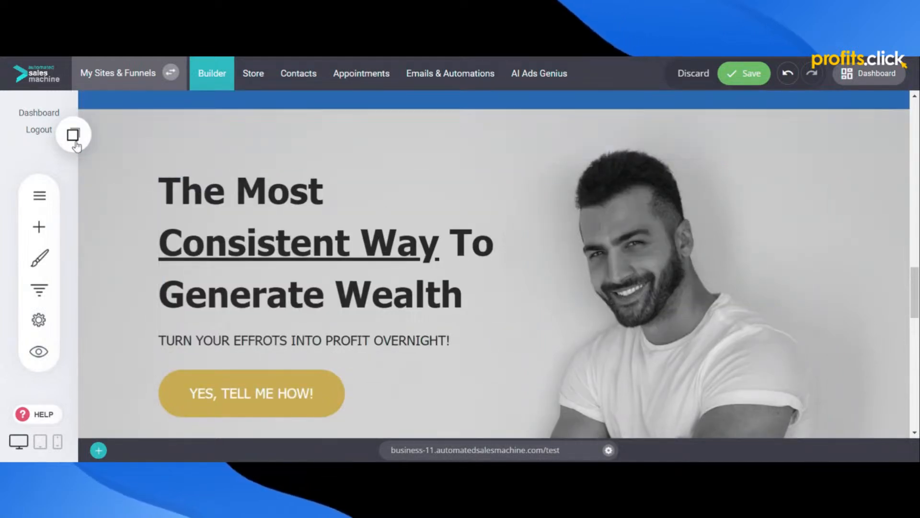
- Save the changes made to the Test page before switching to another page
click(74, 136)
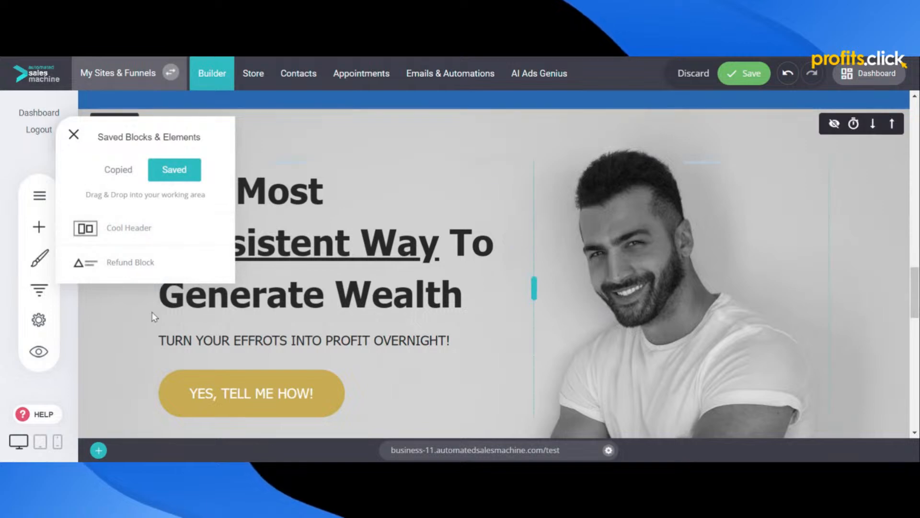
click(38, 195)
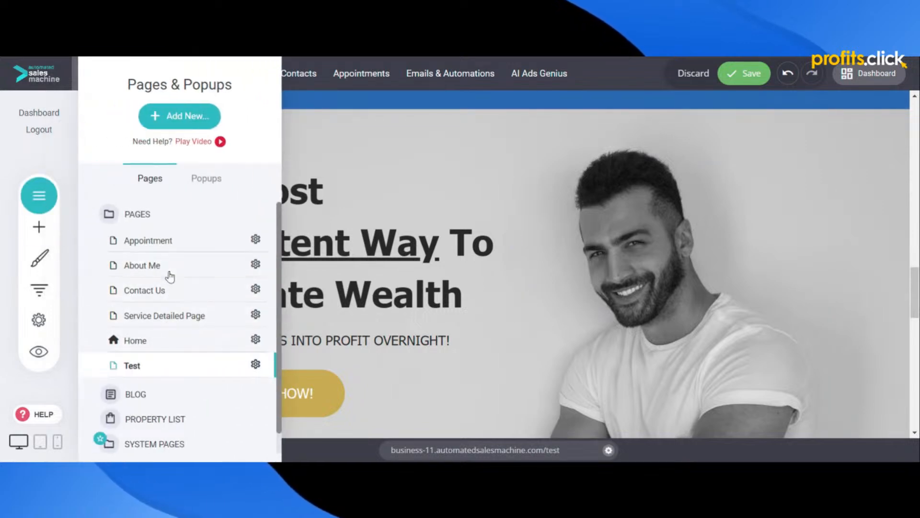
click(194, 265)
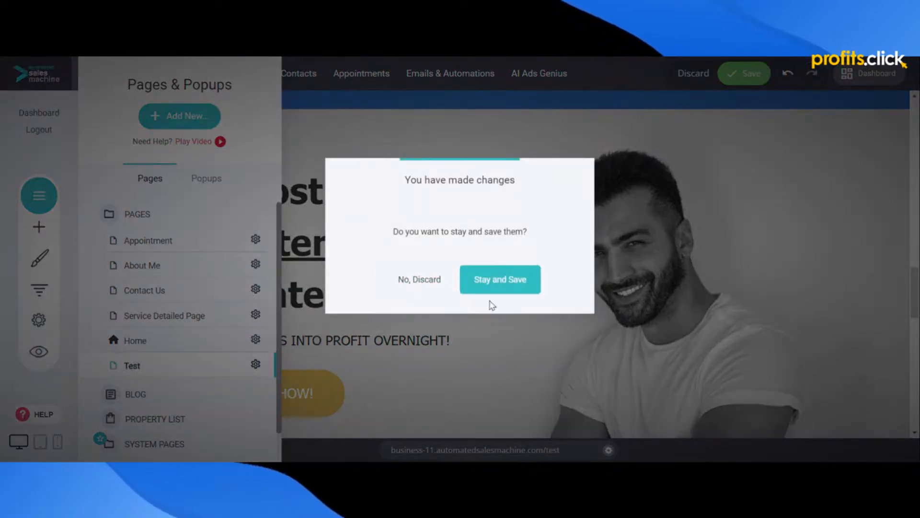
click(513, 287)
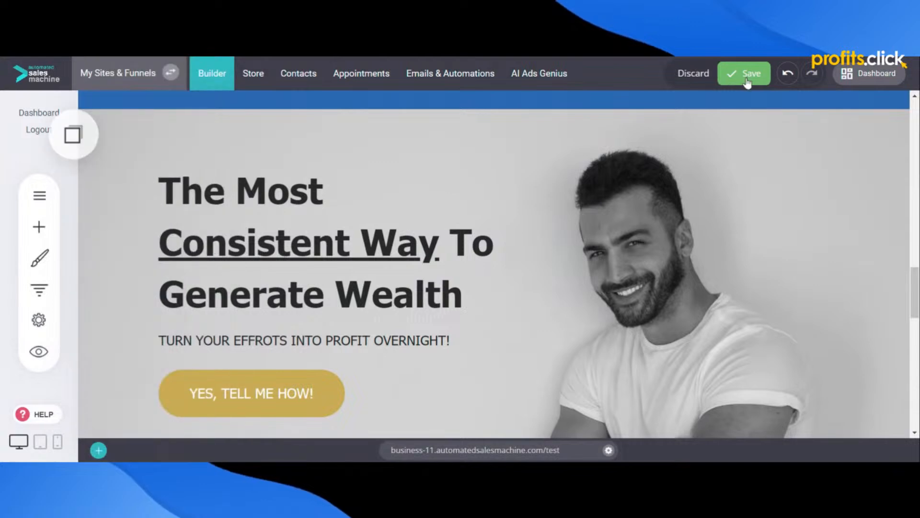
click(747, 79)
- Open the About Me page for editing and look over its content
click(39, 195)
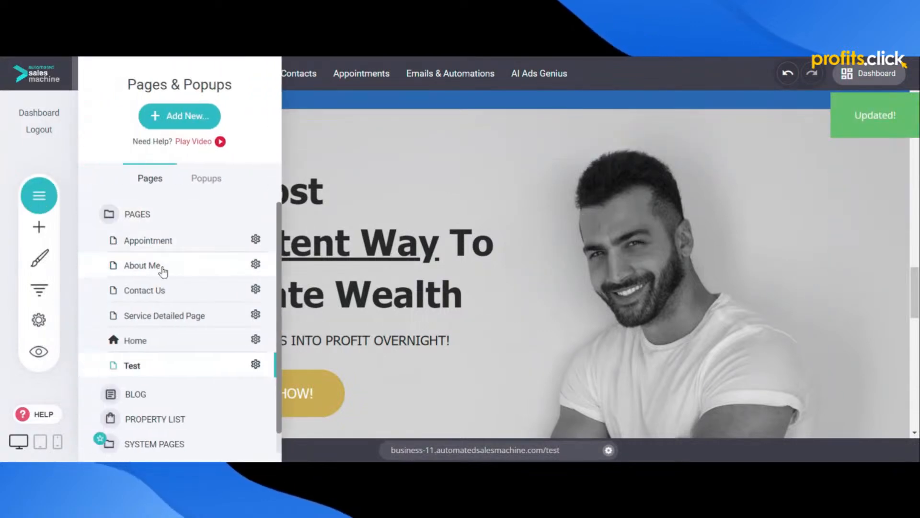
click(143, 266)
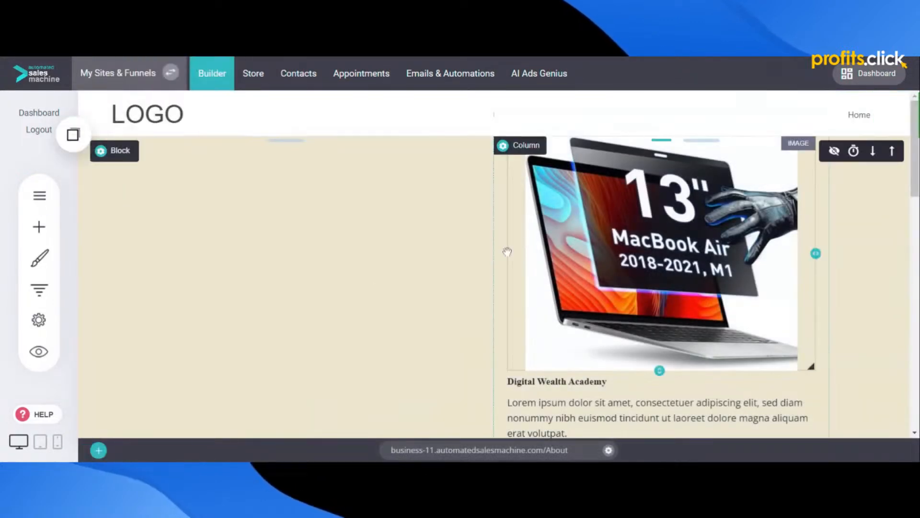
scroll(507, 252, down, 6)
scroll(487, 302, up, 6)
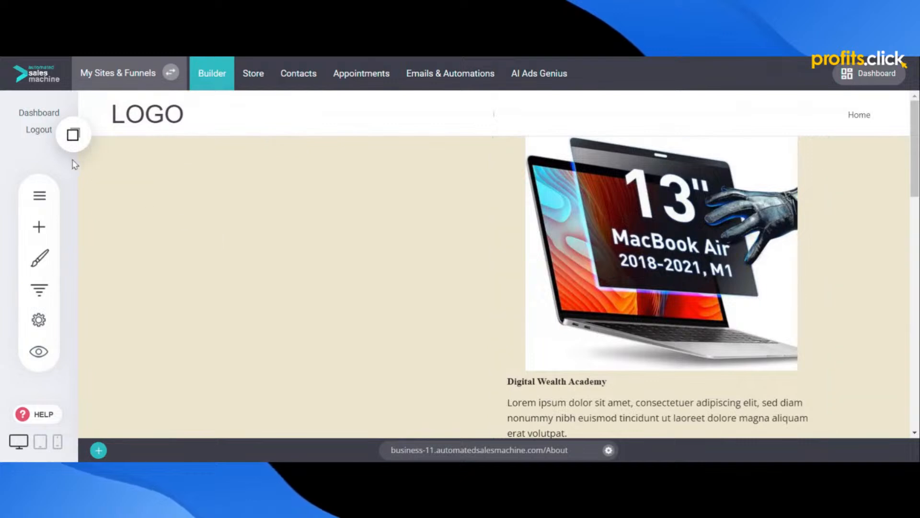
- Insert the saved Cool Header block above the MacBook block on the About Me page and save the page
click(72, 136)
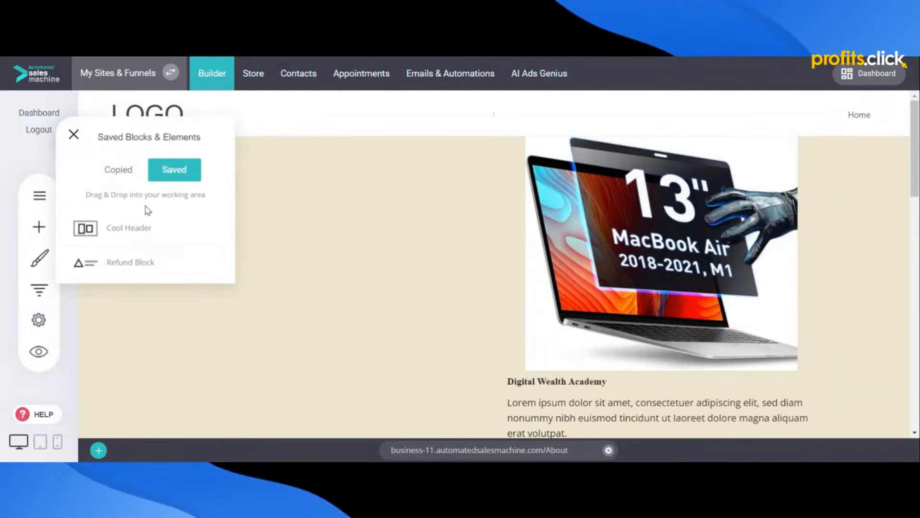
drag(116, 231, 396, 216)
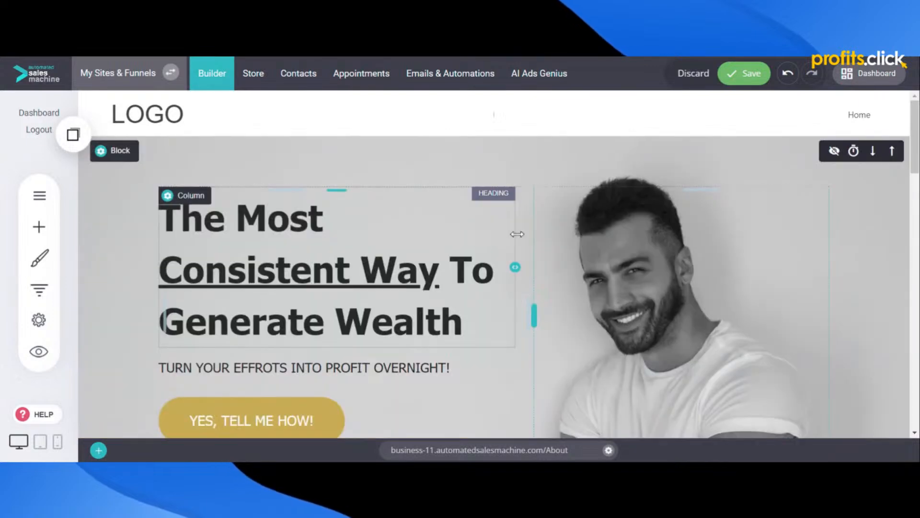
click(744, 73)
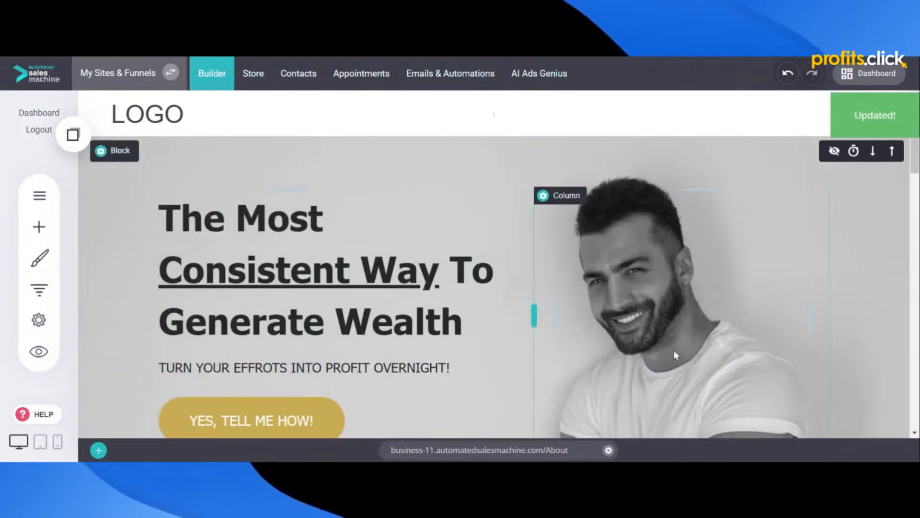
scroll(674, 350, down, 3)
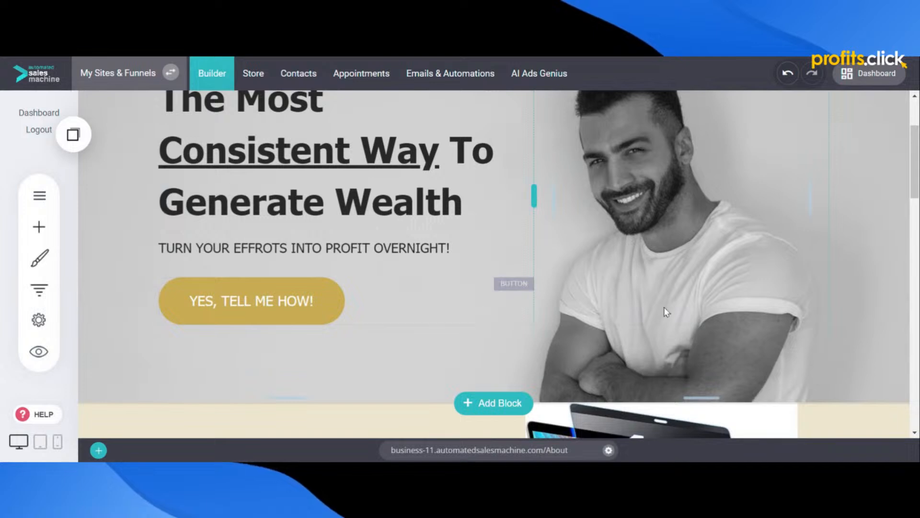
scroll(631, 304, up, 3)
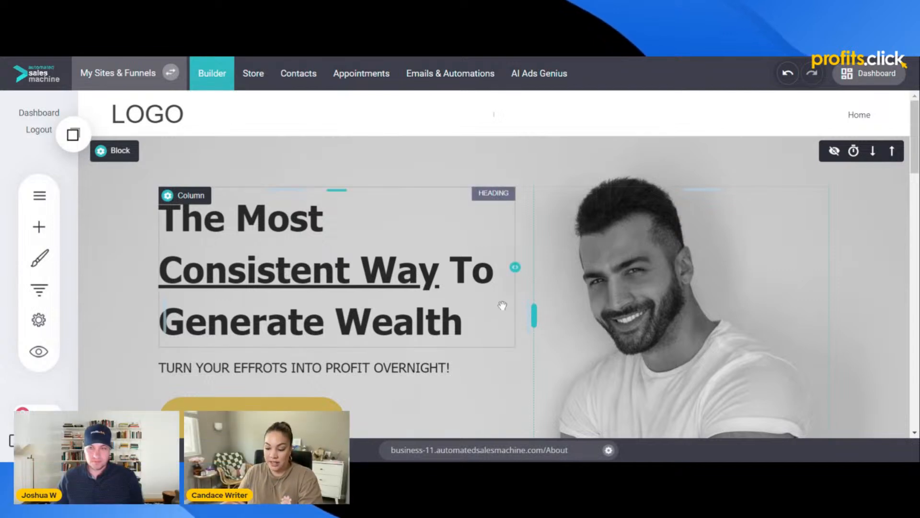
click(390, 282)
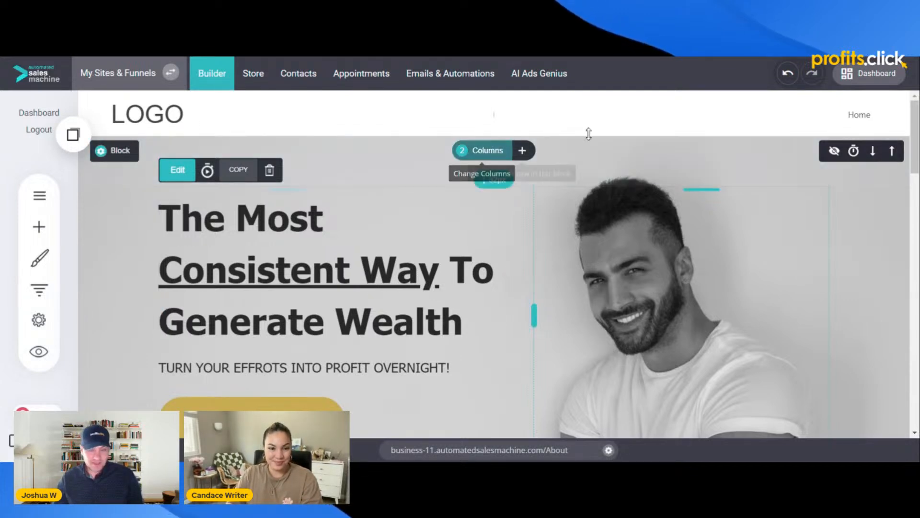
scroll(470, 256, down, 1)
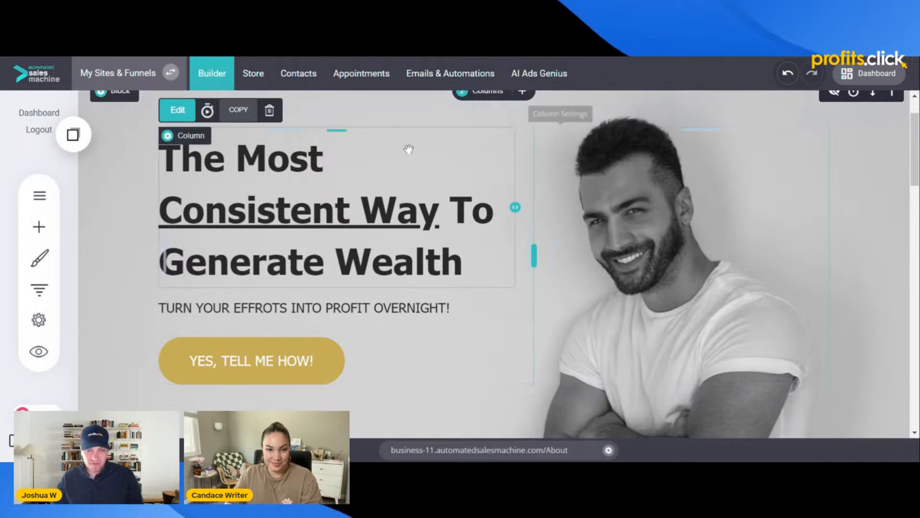
scroll(637, 279, up, 1)
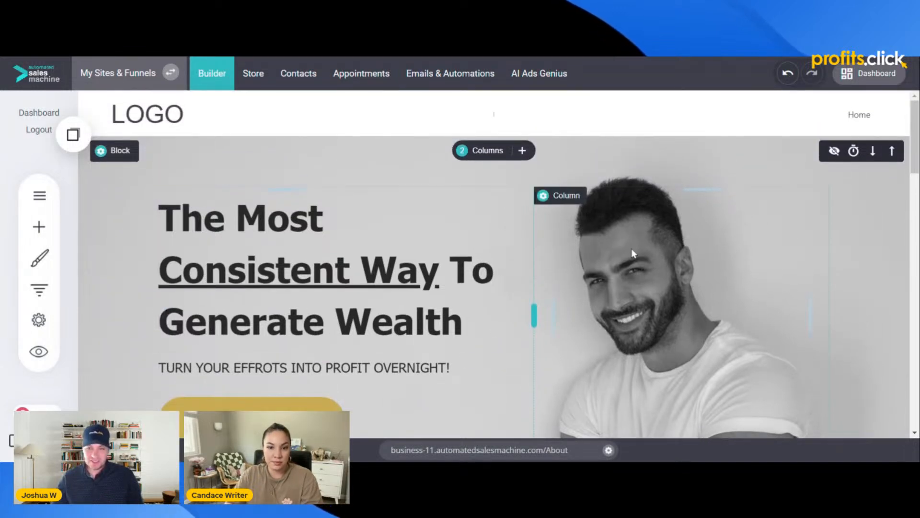
scroll(648, 328, down, 1)
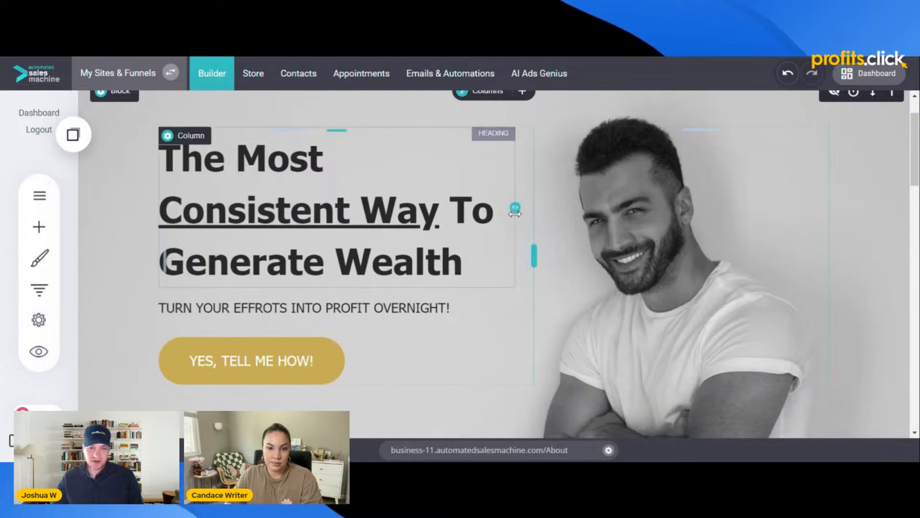
- Copy the heading element of the hero block and view the list of copied elements
click(239, 178)
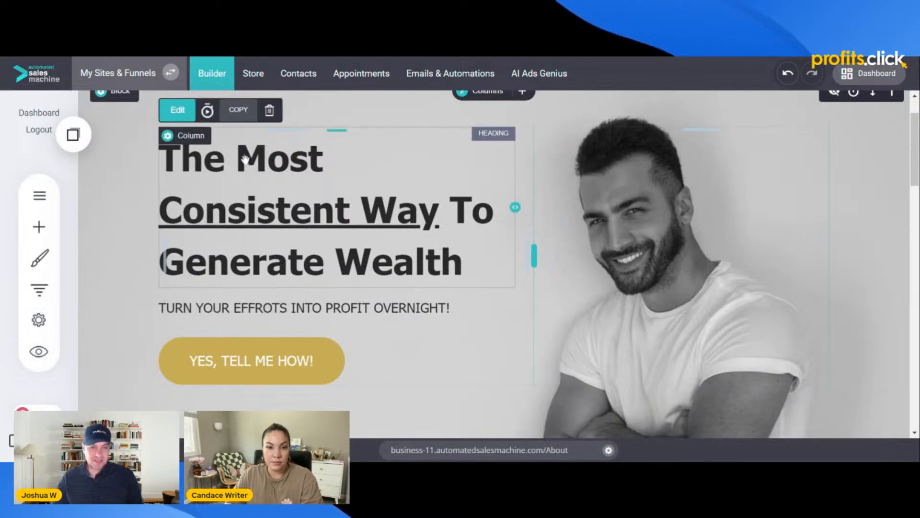
click(238, 111)
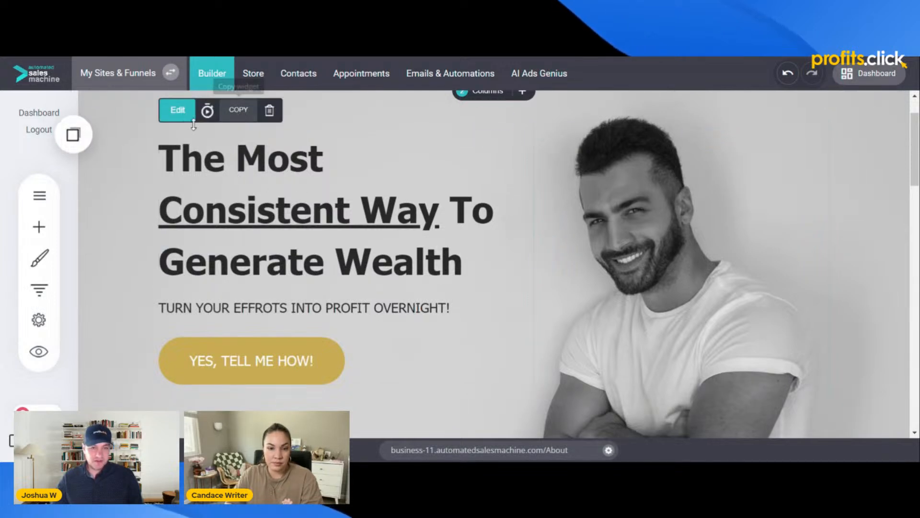
click(73, 135)
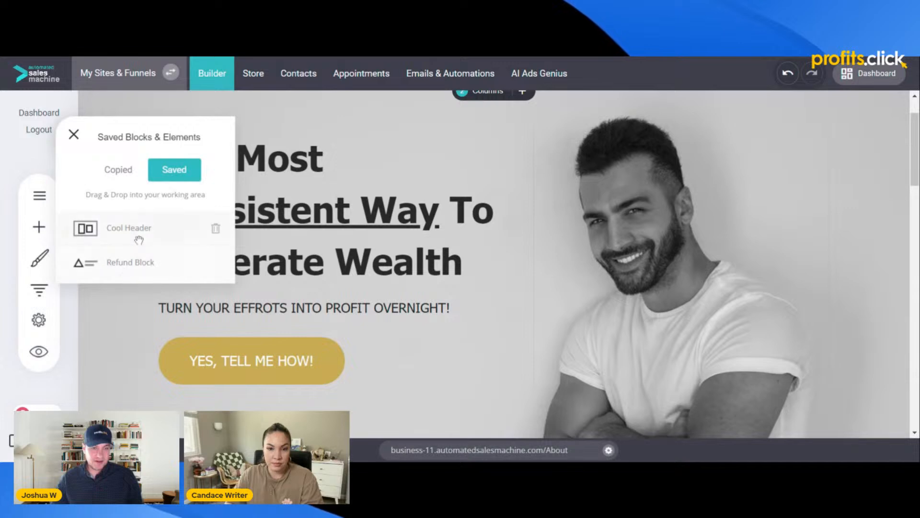
click(121, 170)
click(342, 282)
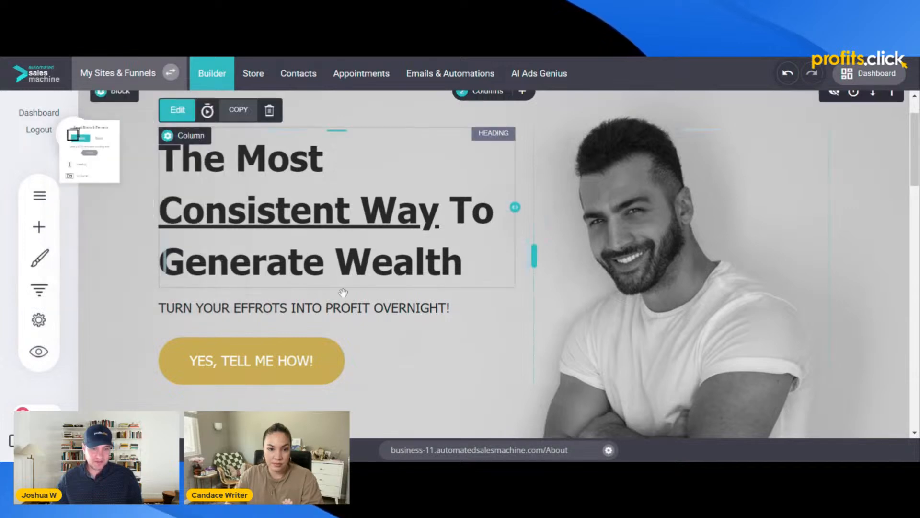
- Copy the hero block's YES, TELL ME HOW! button and try to place the copy beneath the tagline
click(233, 362)
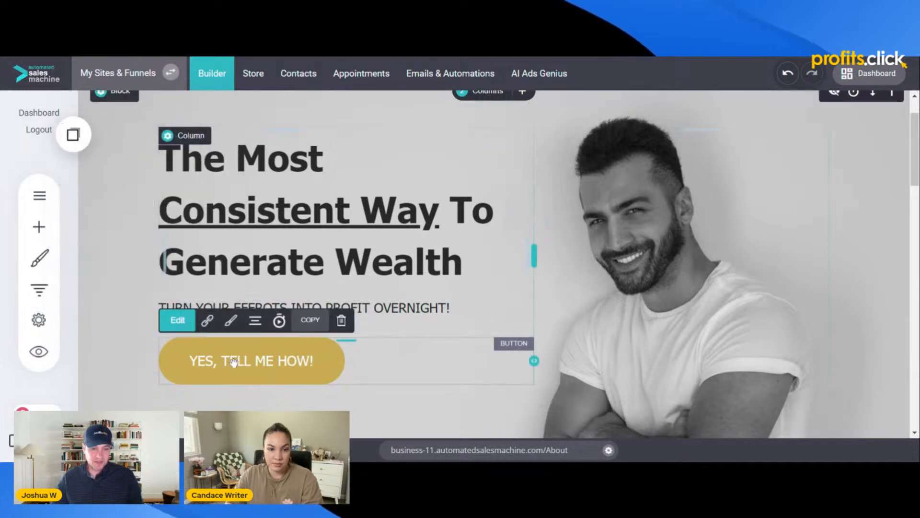
click(310, 321)
click(72, 134)
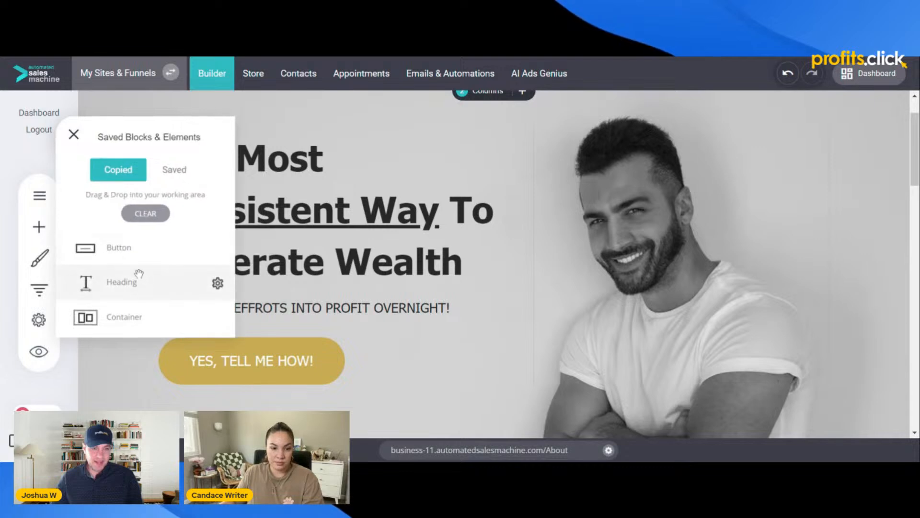
drag(116, 246, 320, 342)
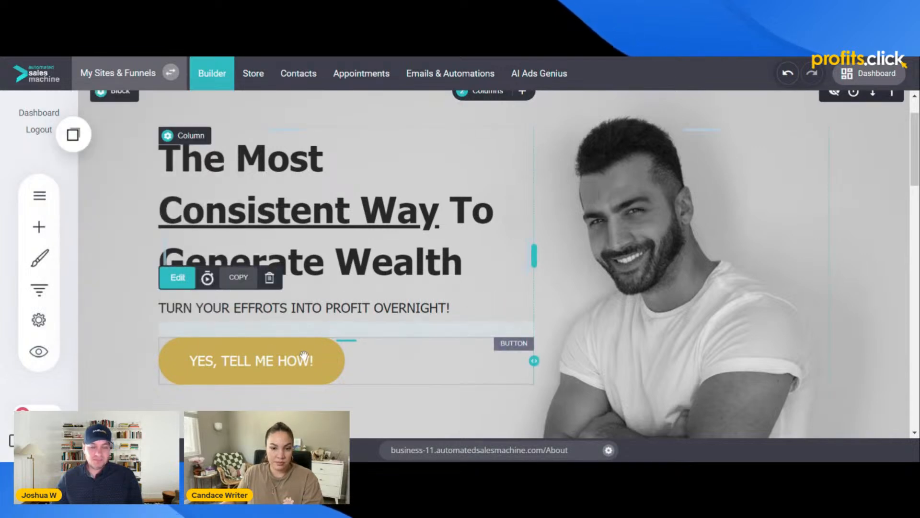
- Insert the copied YES, TELL ME HOW! button beneath the last bullet of the MacBook block and save the page
scroll(304, 356, down, 1)
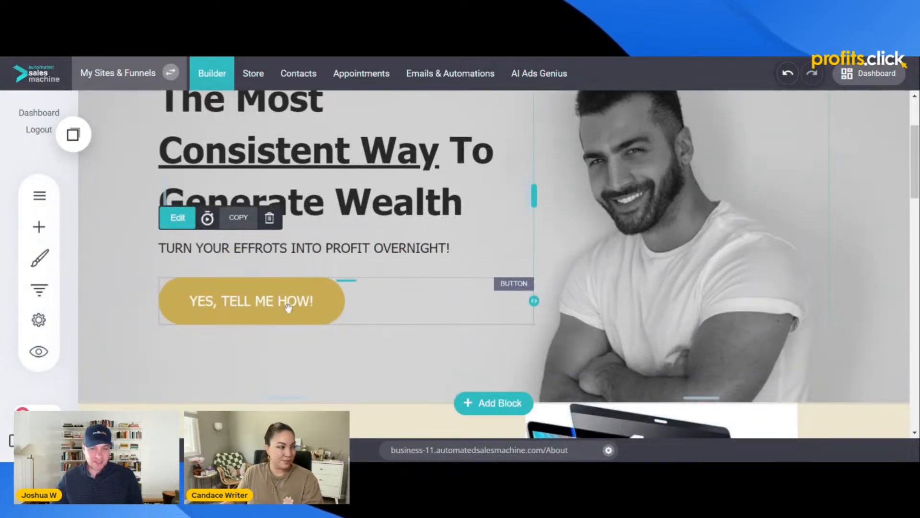
scroll(288, 308, down, 10)
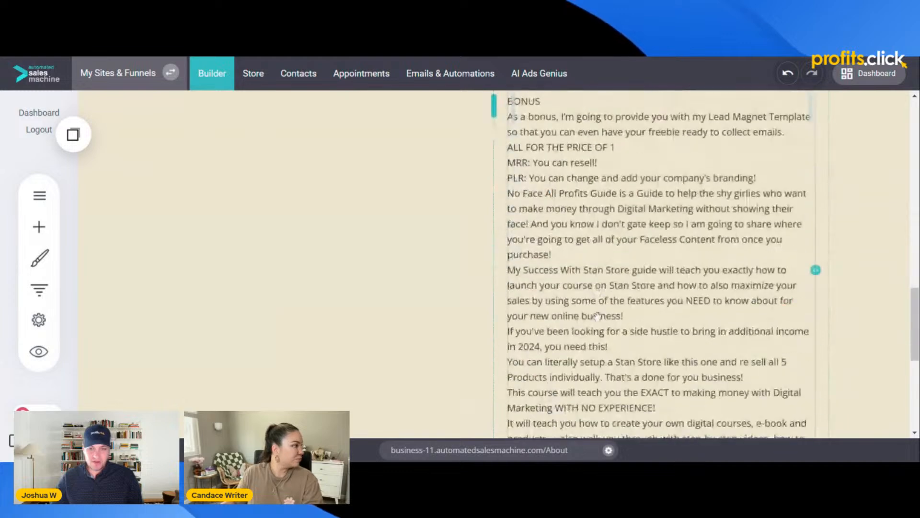
scroll(597, 315, down, 5)
scroll(479, 278, up, 1)
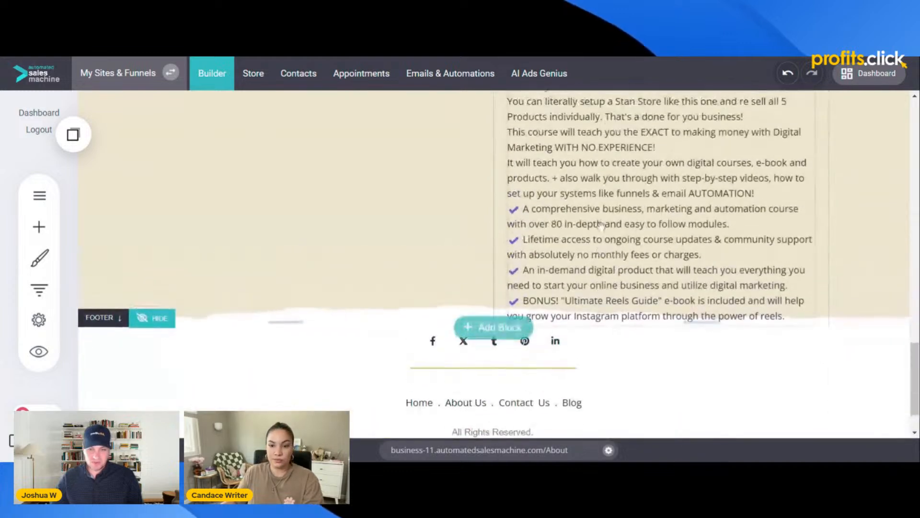
click(83, 145)
drag(120, 251, 644, 330)
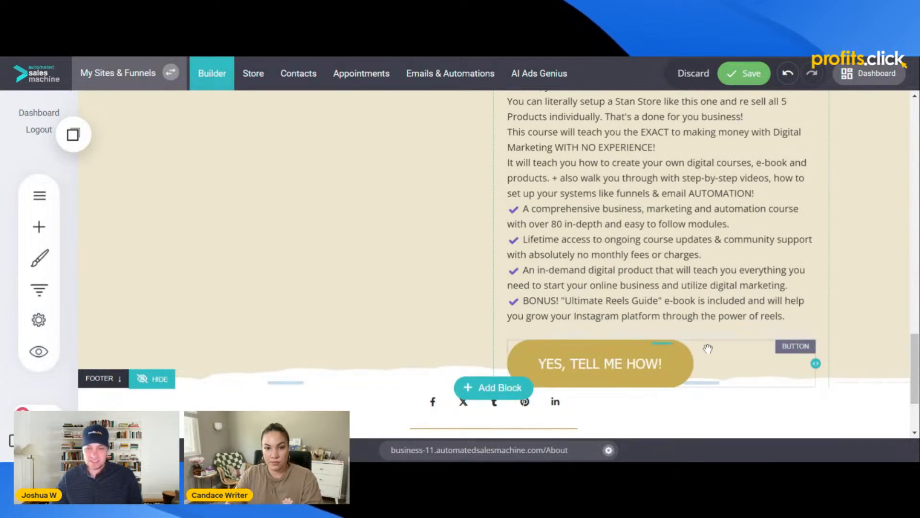
click(745, 73)
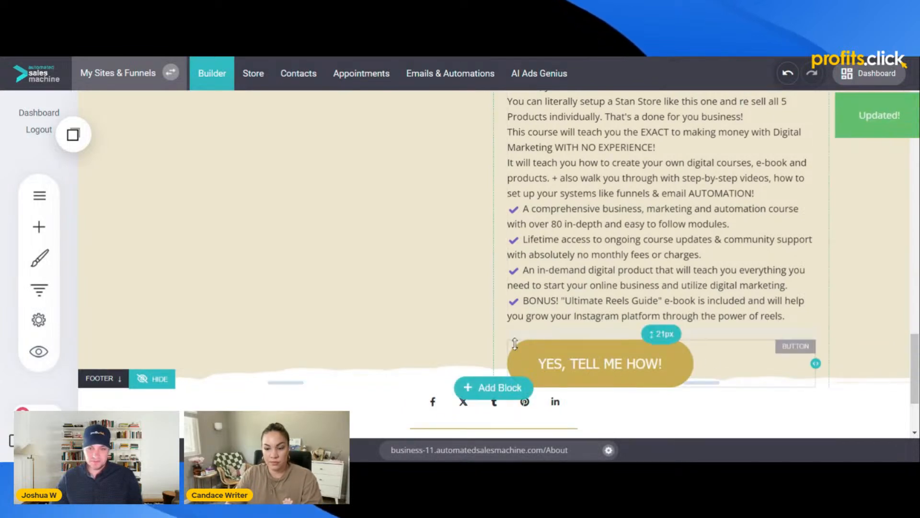
- Add a dark headline block below the MacBook block and delete its CALL TO ACTION button
click(494, 387)
click(295, 214)
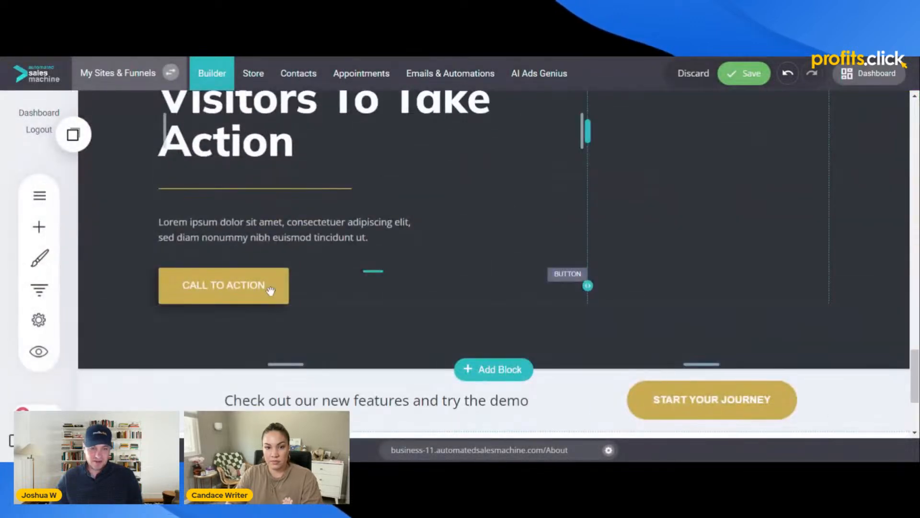
click(341, 250)
click(484, 286)
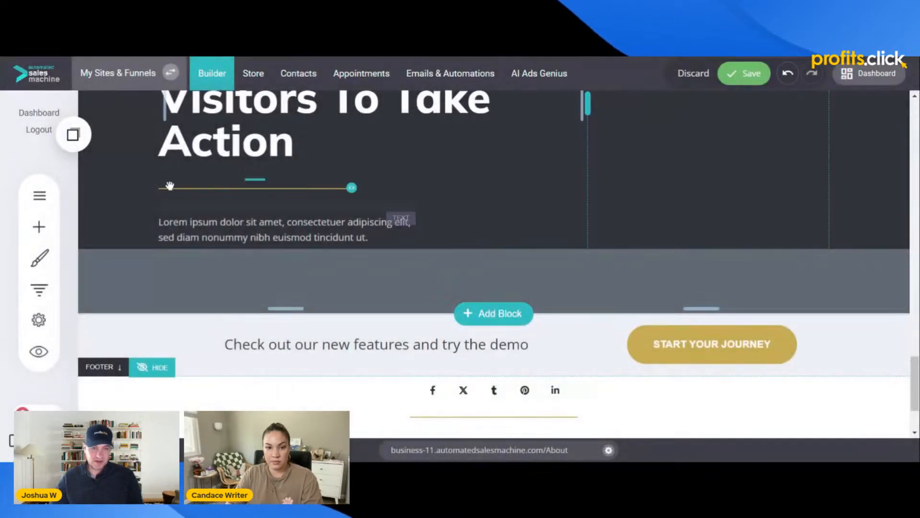
- Place the copied YES, TELL ME HOW! button under the new block's paragraph, save the page, and look over the block
click(72, 135)
drag(106, 251, 308, 269)
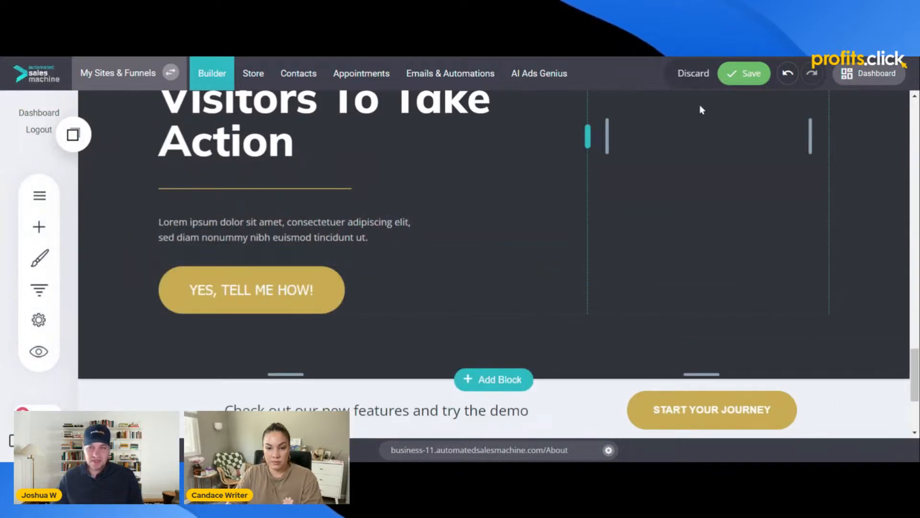
click(744, 72)
scroll(342, 282, up, 1)
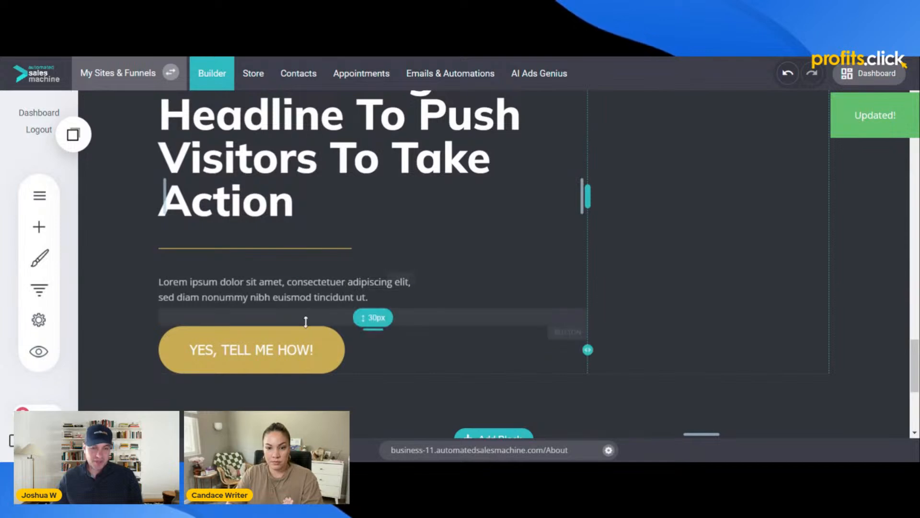
scroll(365, 261, up, 1)
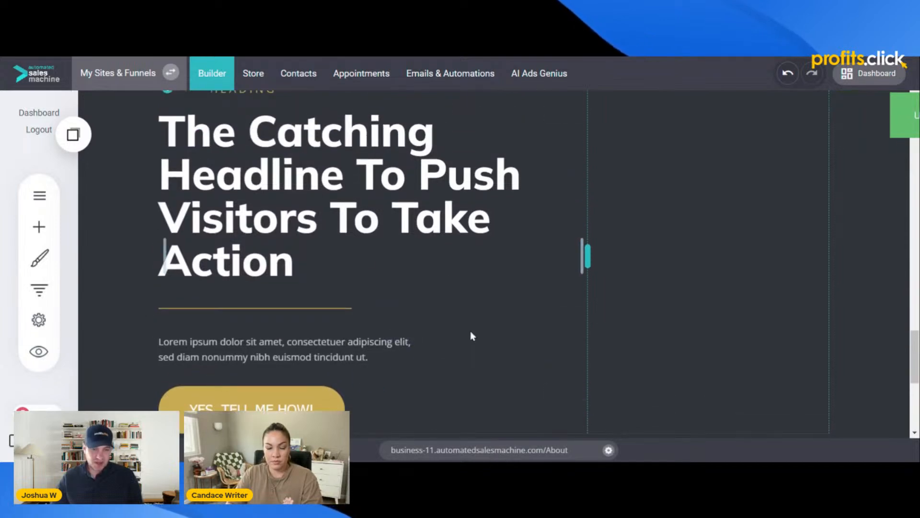
scroll(460, 336, up, 1)
scroll(459, 339, up, 1)
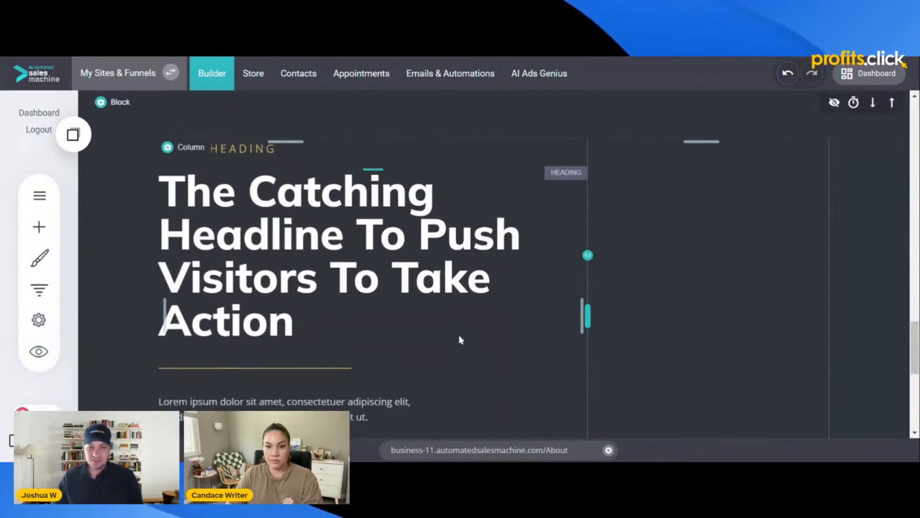
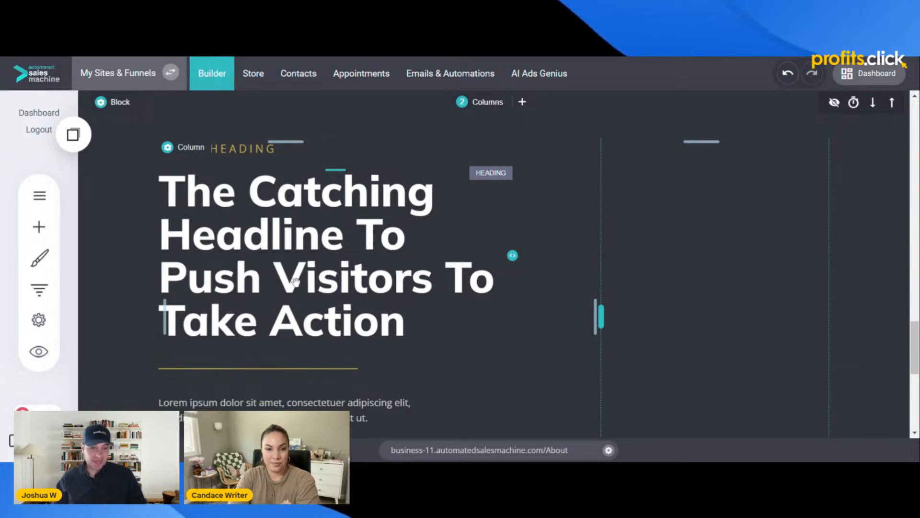
- Select the hero heading's text to check its font family and size, and leave the text editor
scroll(297, 282, up, 12)
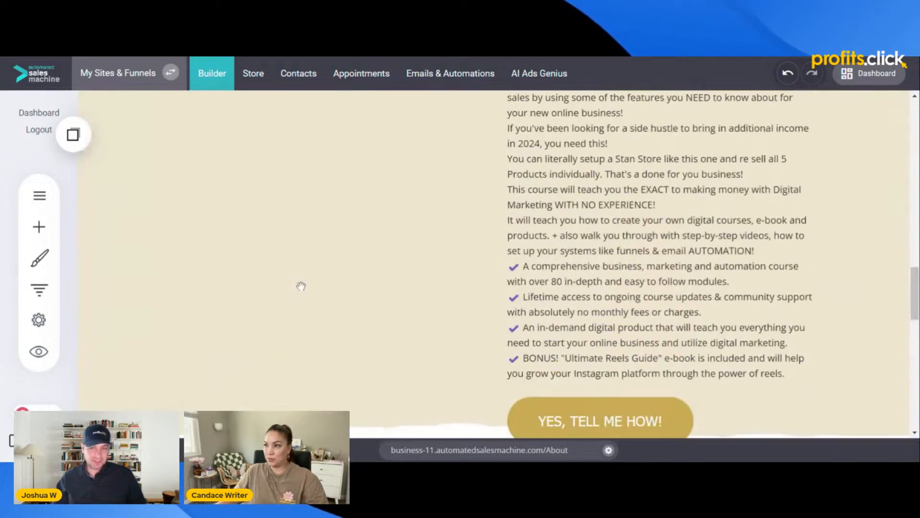
scroll(307, 287, up, 10)
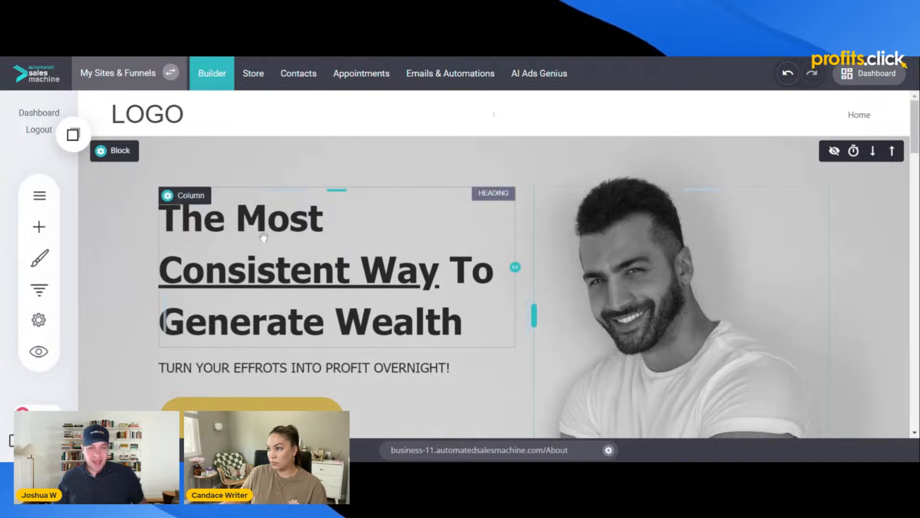
click(277, 230)
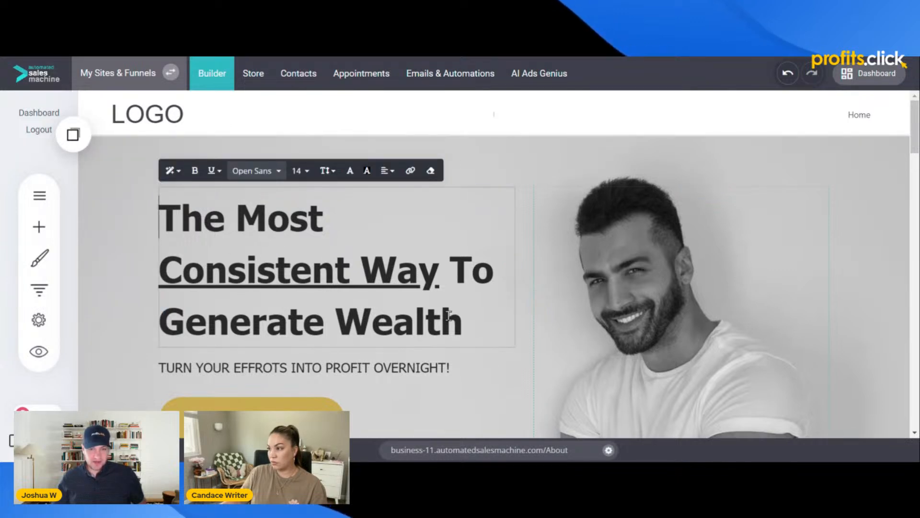
drag(472, 329, 262, 187)
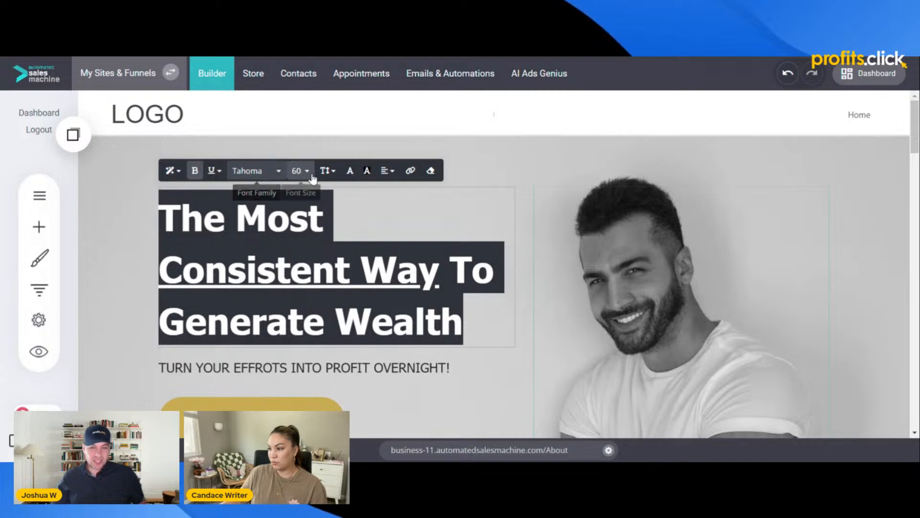
click(315, 372)
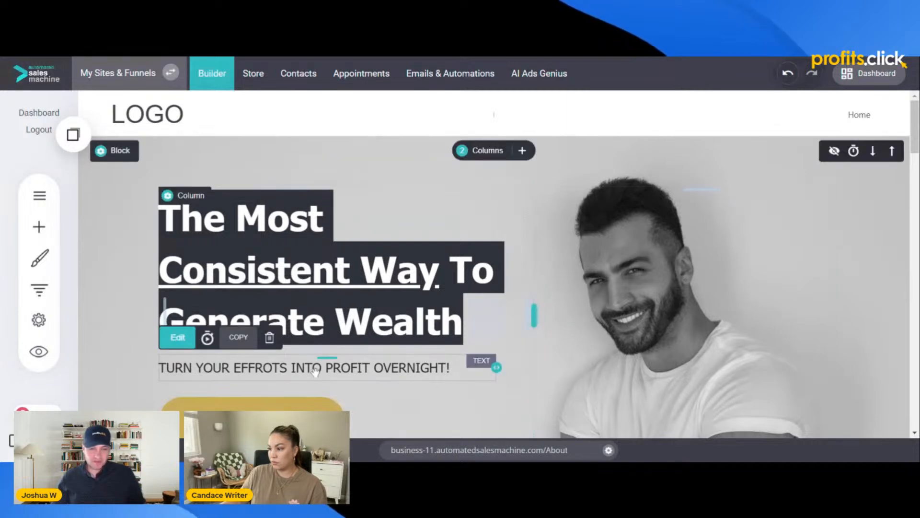
click(138, 298)
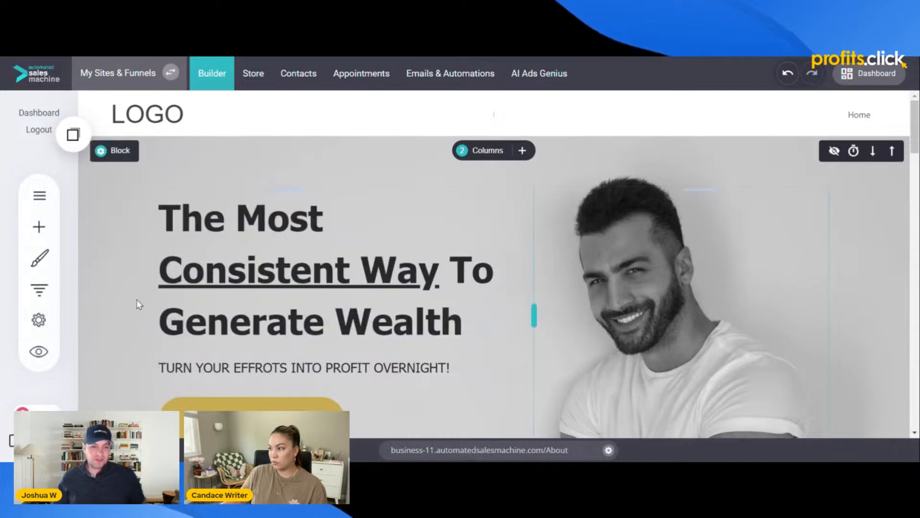
- Set the global desktop text style for Heading 1 to Courier New after trying Times New Roman
click(44, 261)
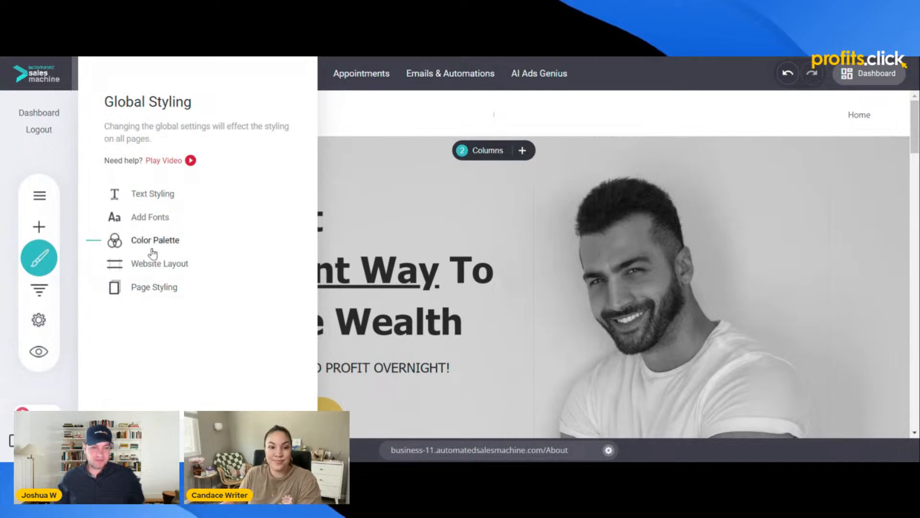
click(151, 199)
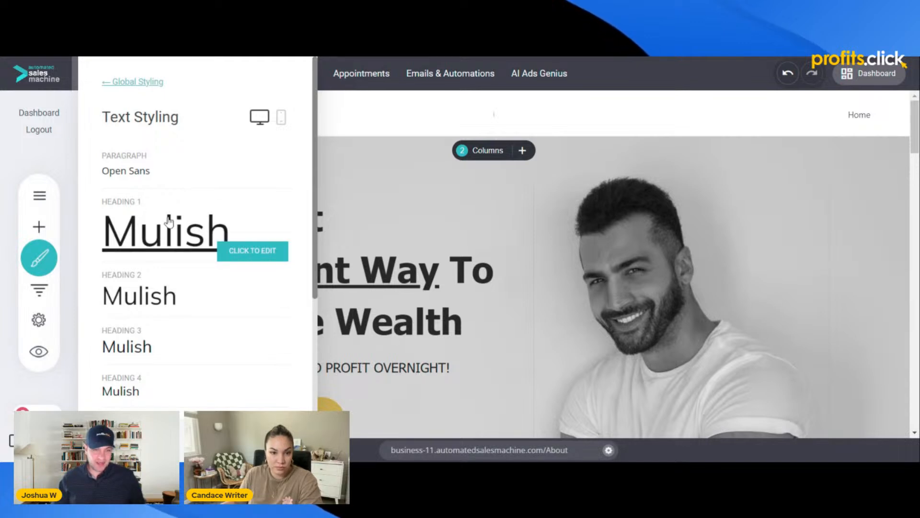
click(194, 230)
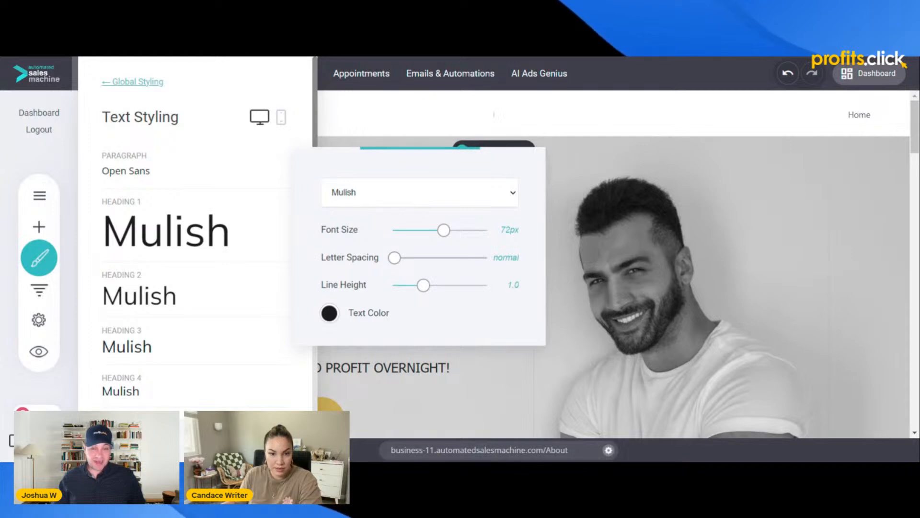
click(404, 225)
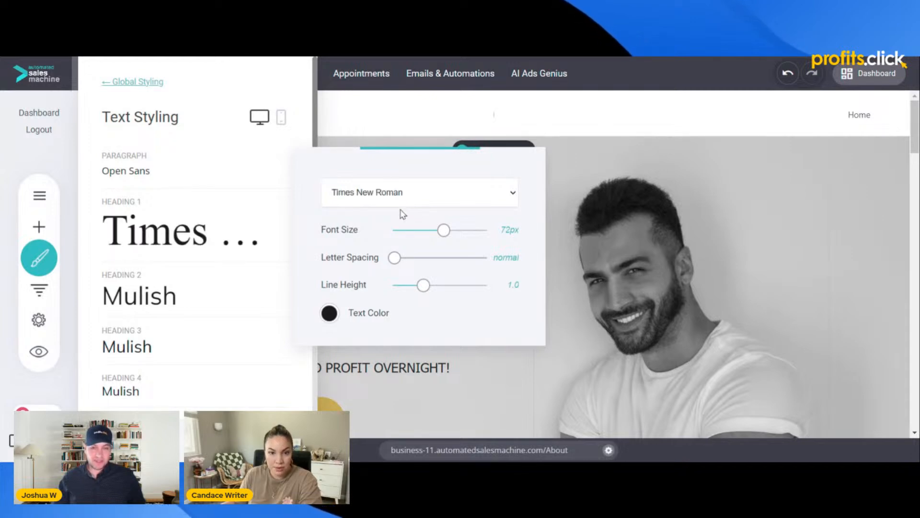
click(402, 214)
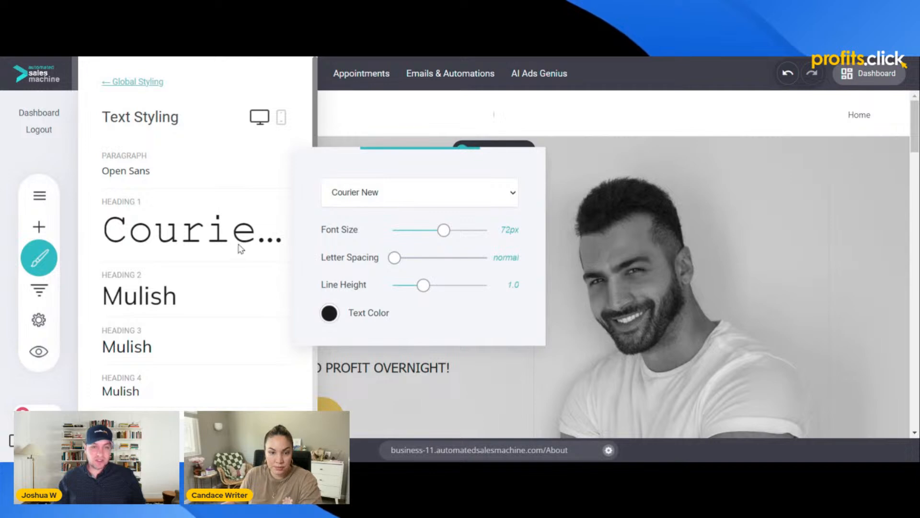
click(210, 205)
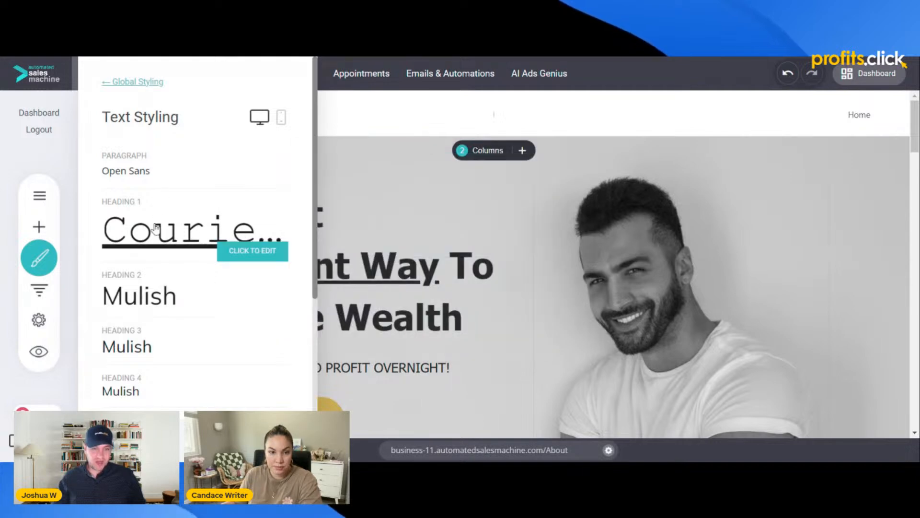
- Set the global desktop font for Heading 2 to Tahoma
click(265, 302)
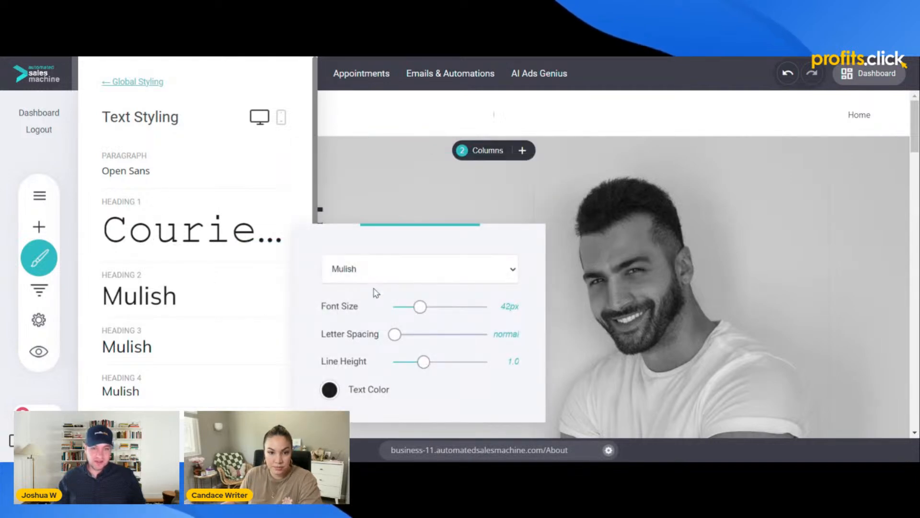
click(370, 354)
click(235, 344)
- Set the global desktop font for Heading 3 to Arial after trying Tahoma
click(200, 345)
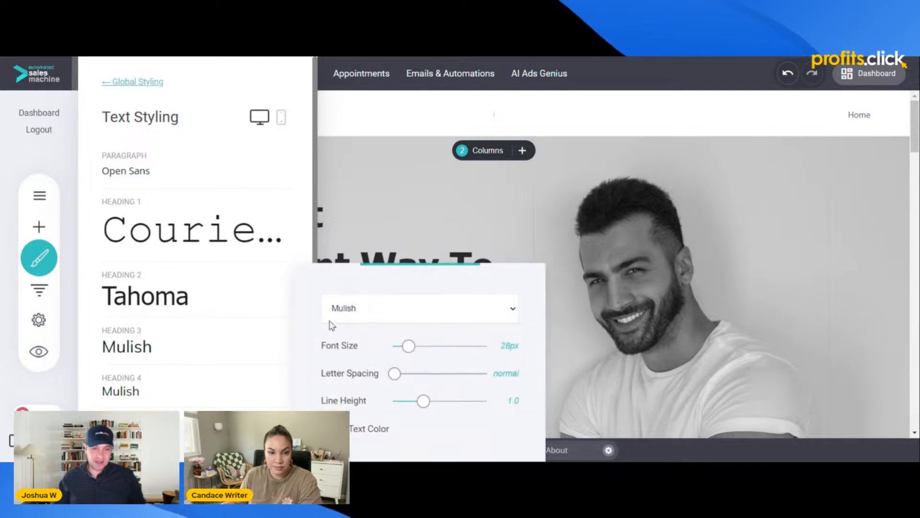
click(372, 330)
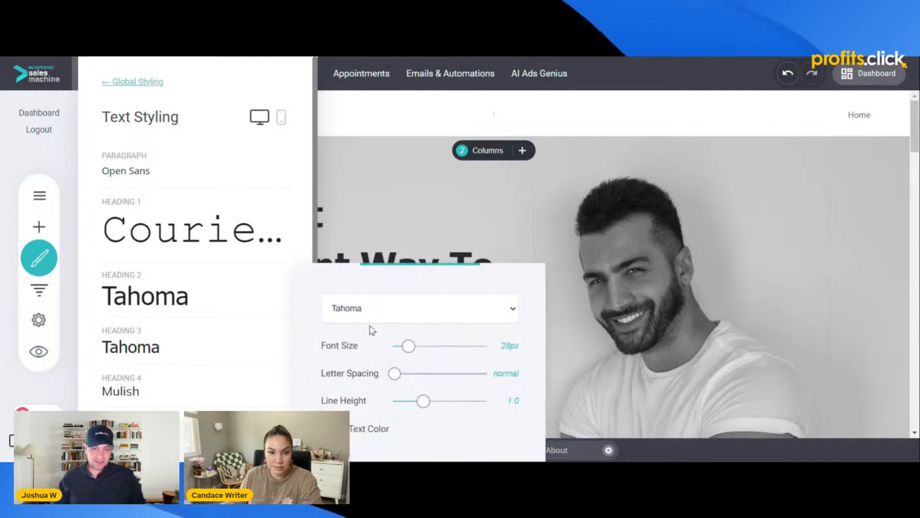
click(260, 228)
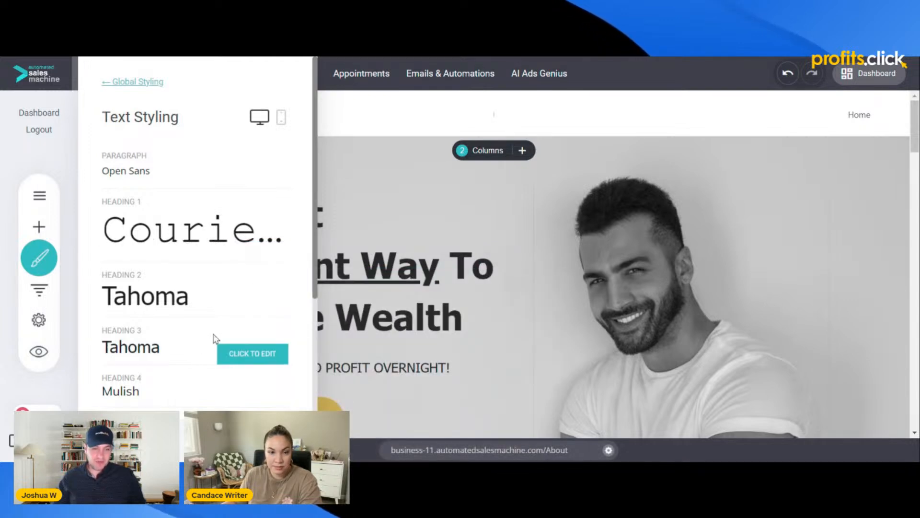
click(280, 359)
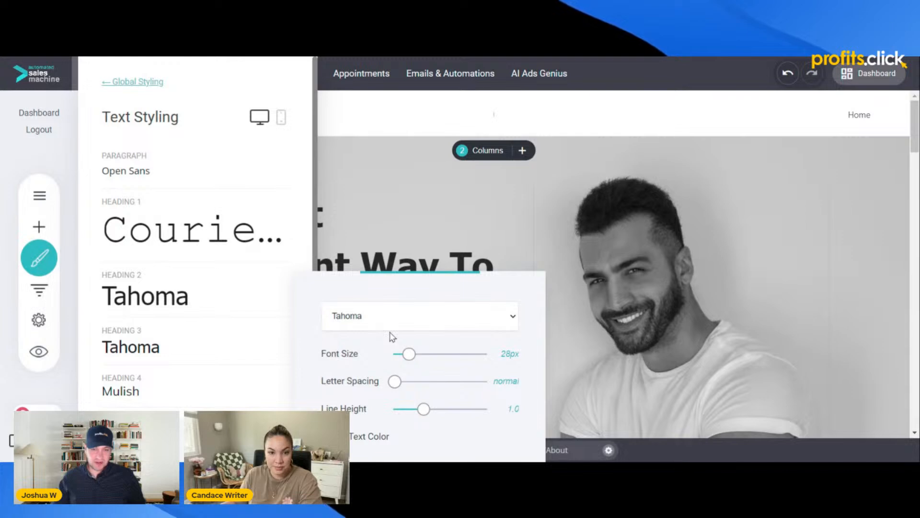
click(392, 337)
click(243, 233)
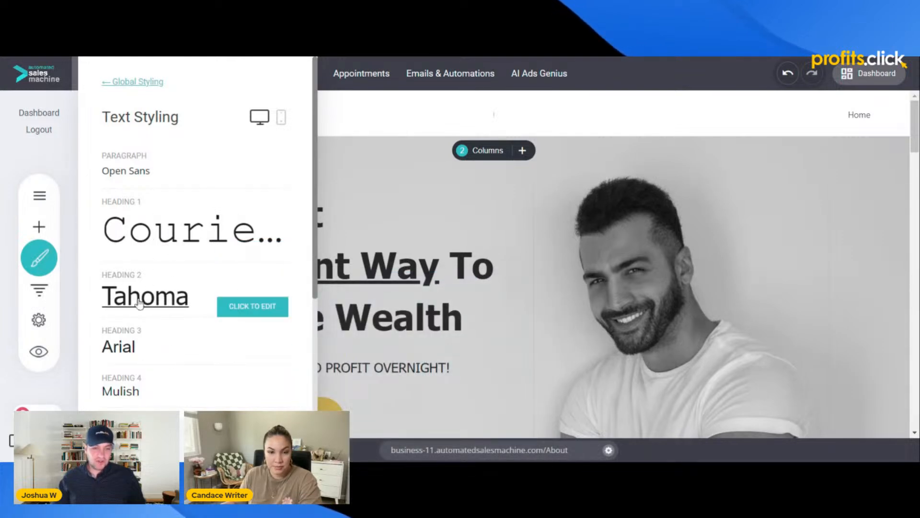
- Switch the text styling to mobile and reduce the Heading 1 font size to about 33 px
click(281, 117)
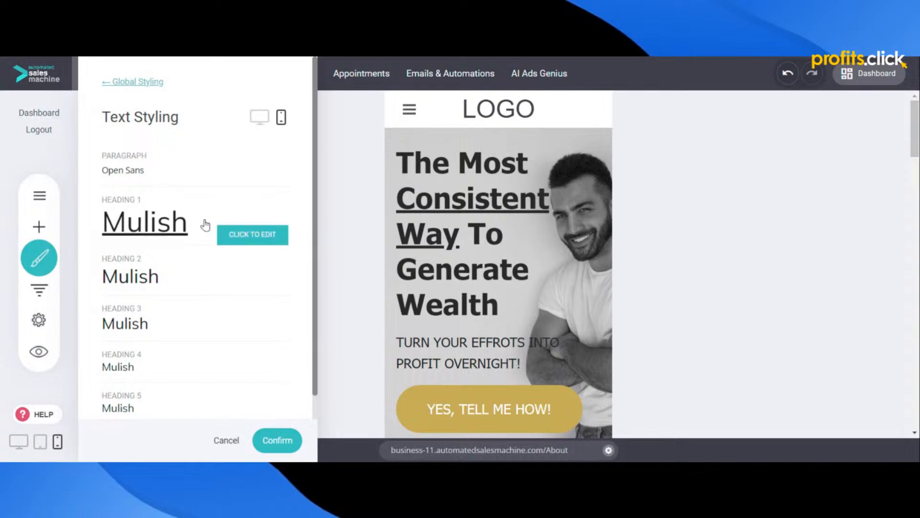
click(257, 232)
drag(429, 229, 415, 223)
drag(417, 140, 766, 127)
mouse_move(764, 212)
mouse_down()
mouse_move(807, 207)
mouse_move(751, 210)
mouse_move(770, 205)
mouse_move(761, 207)
mouse_up()
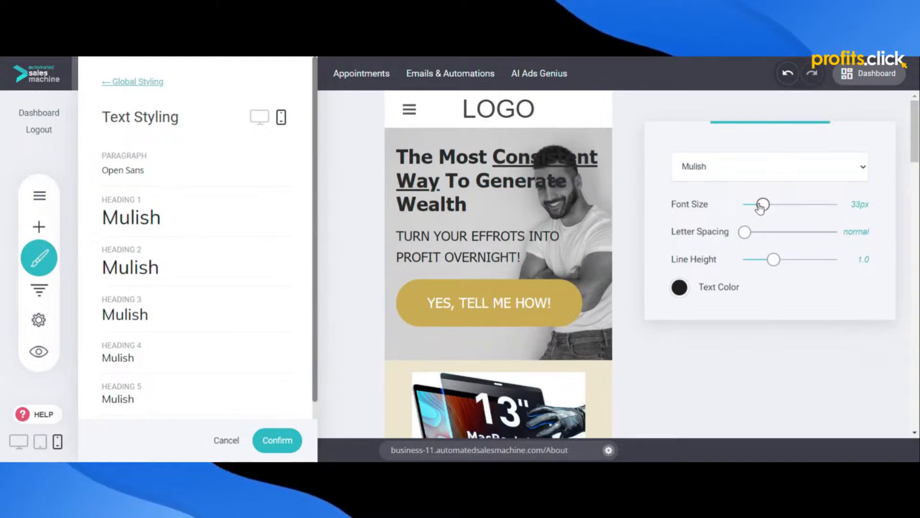
- Set the mobile Heading 1 text color to green #288543 and confirm the global text styling
click(679, 287)
click(726, 397)
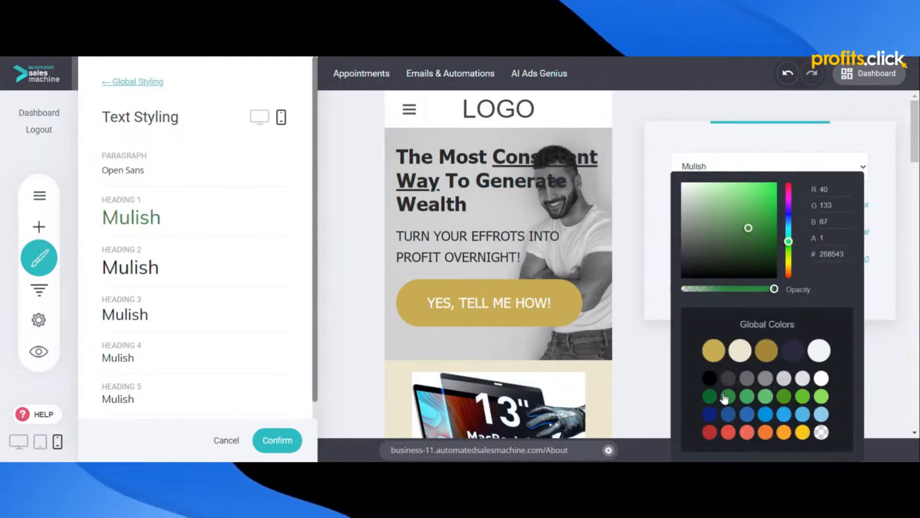
click(870, 288)
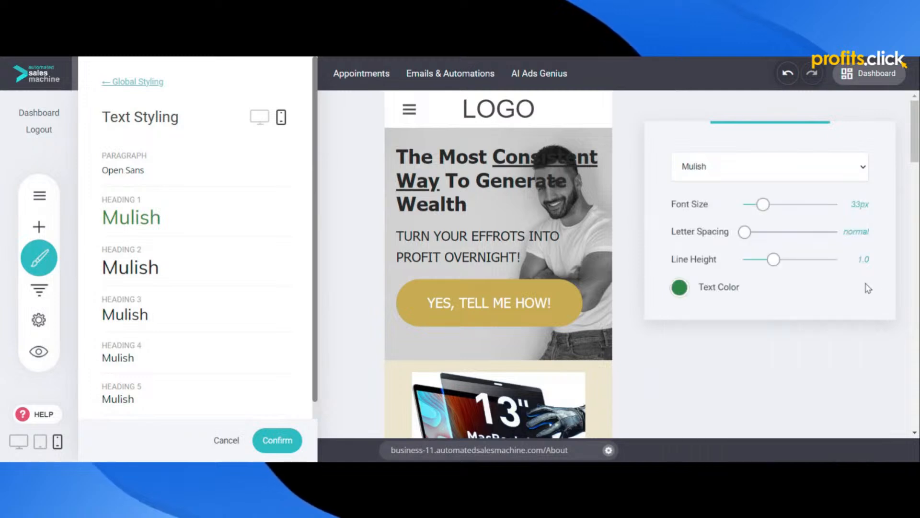
click(753, 343)
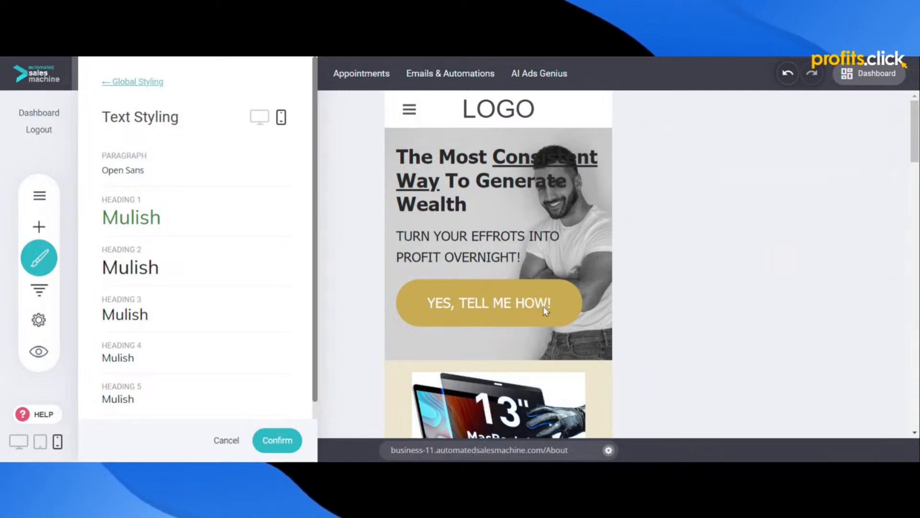
click(277, 441)
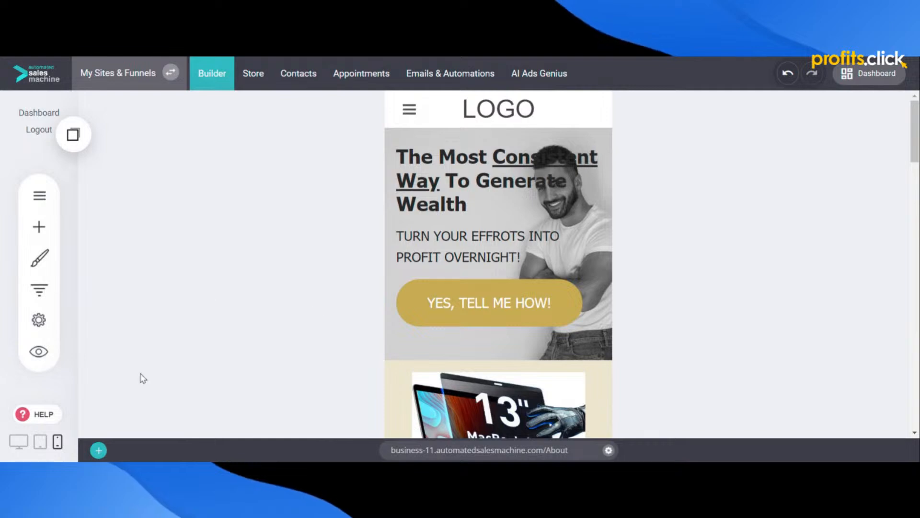
- Return to the desktop view and compare the global text styles for desktop and mobile
click(18, 441)
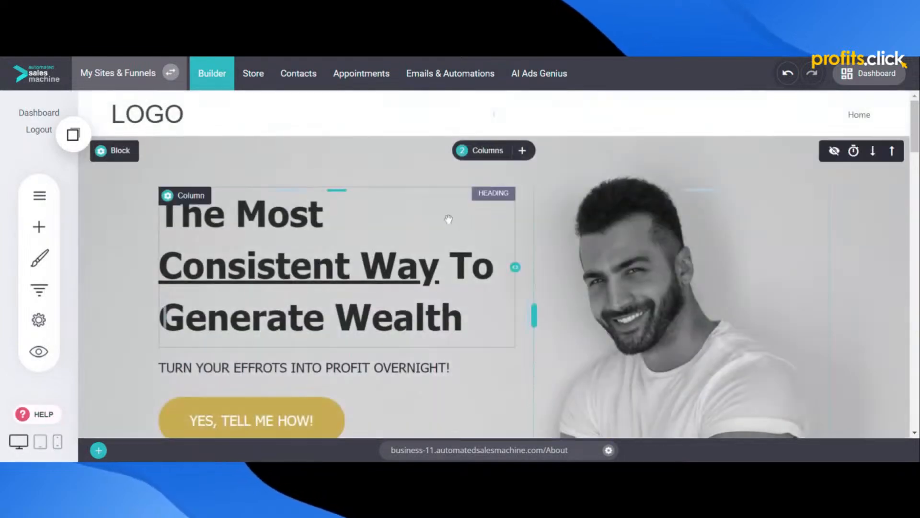
click(40, 258)
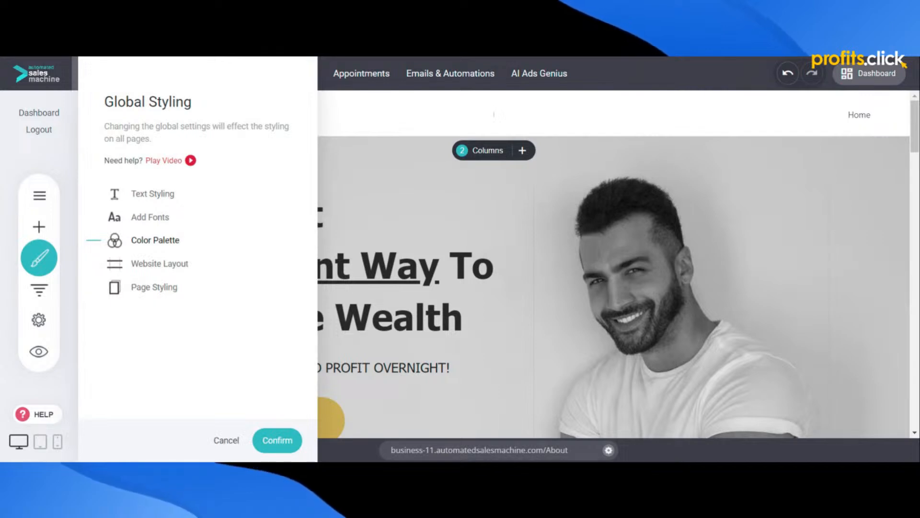
click(153, 193)
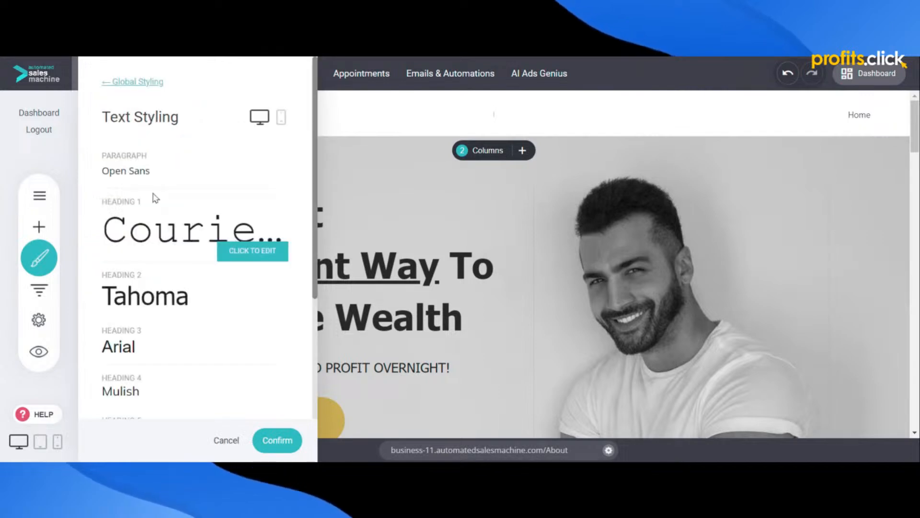
click(282, 117)
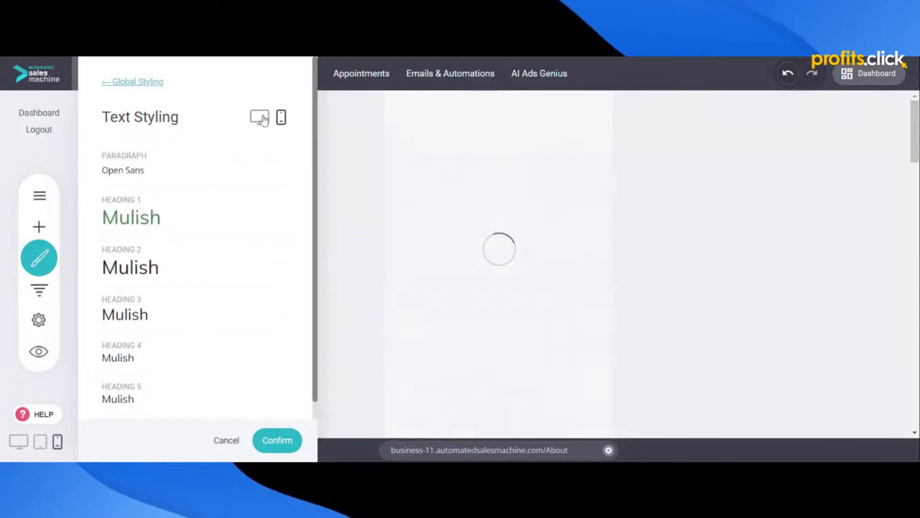
click(259, 118)
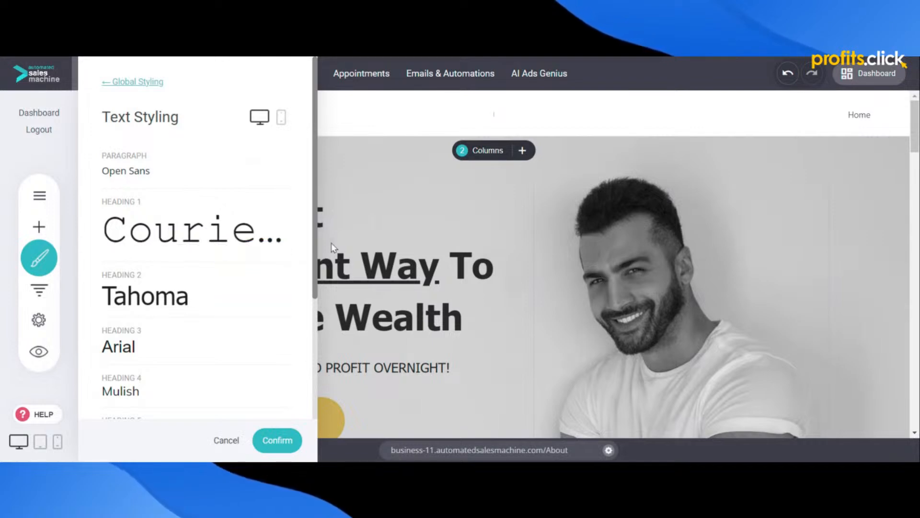
click(354, 243)
scroll(414, 233, down, 1)
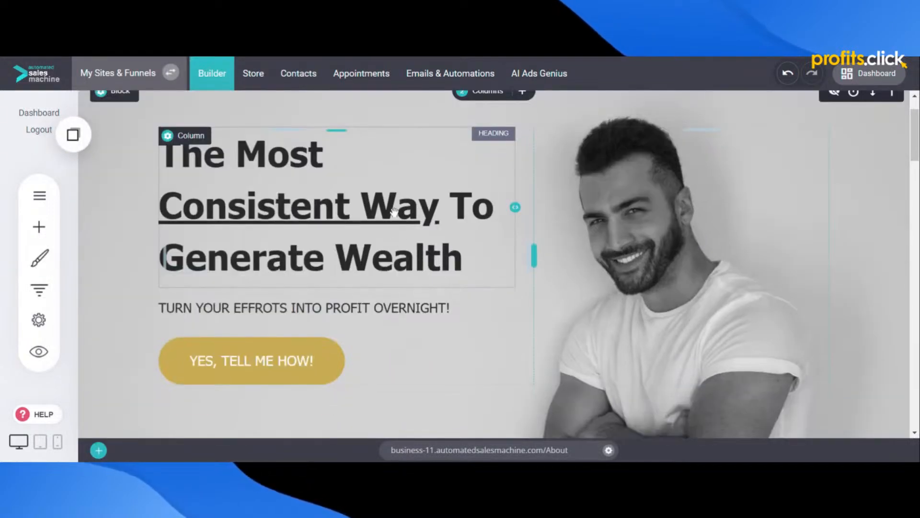
- Set the global desktop Heading 1 text color to red #E25041 and confirm the styling
click(36, 262)
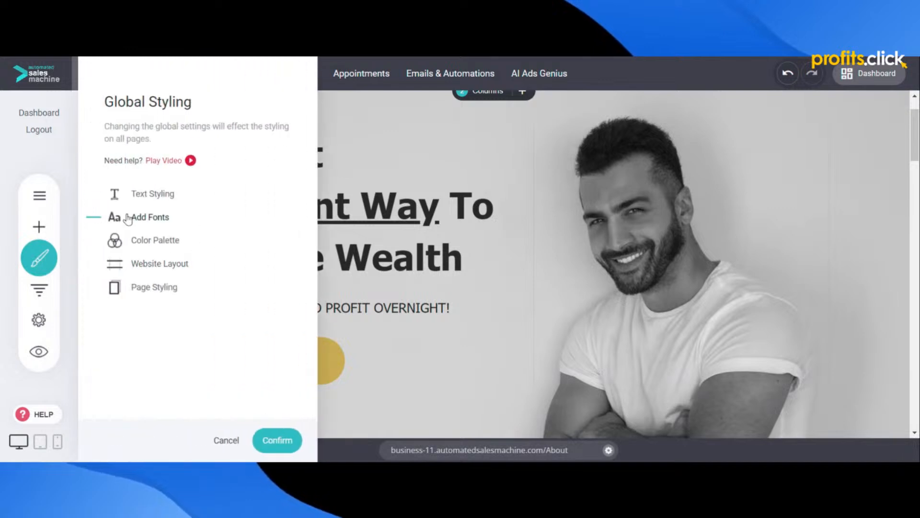
click(164, 196)
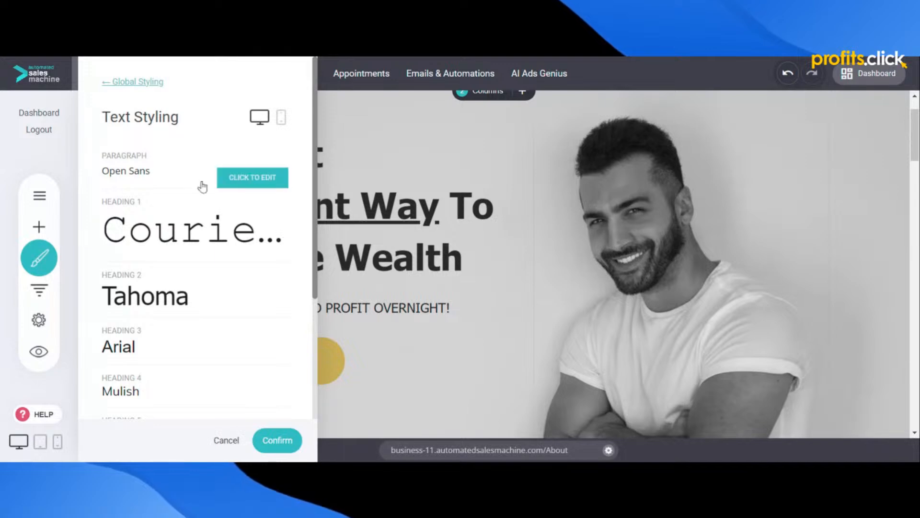
click(187, 226)
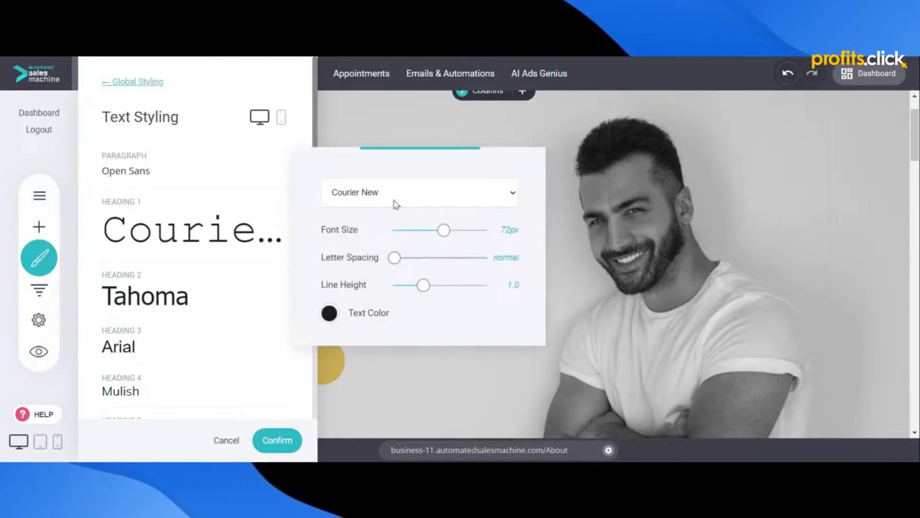
click(329, 314)
click(378, 433)
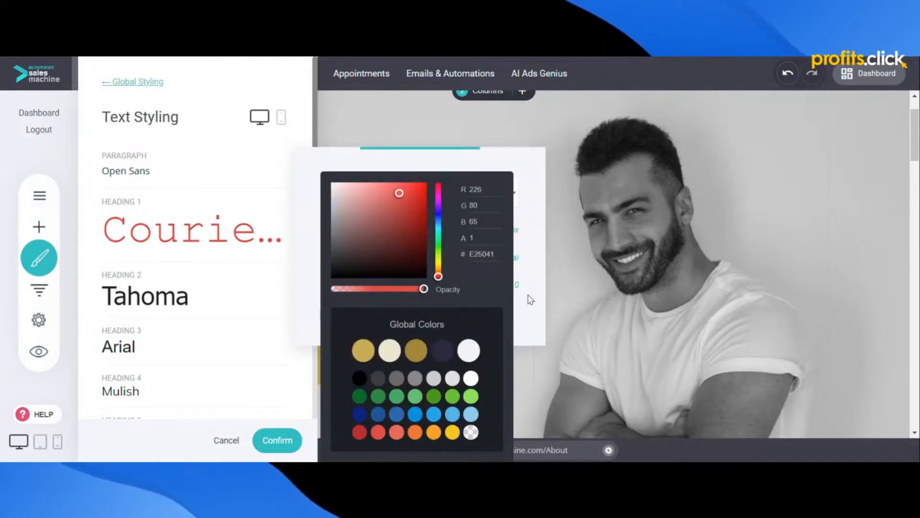
click(531, 299)
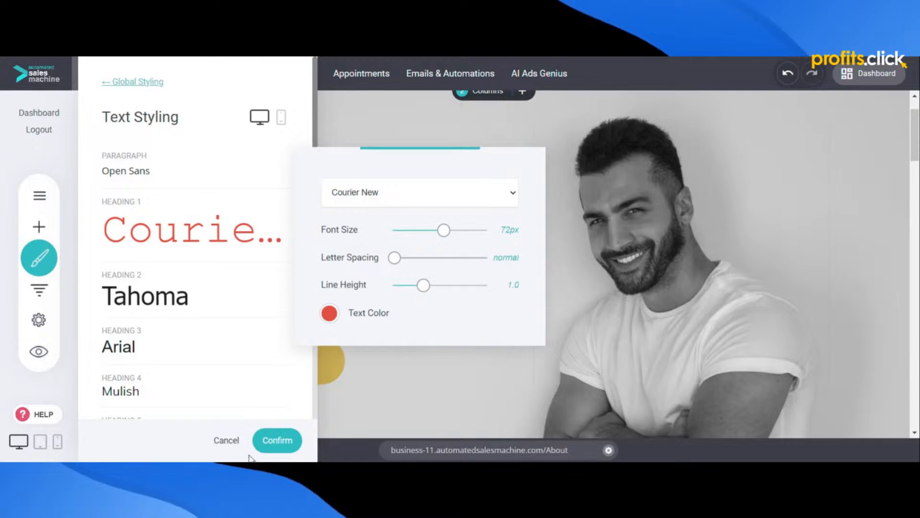
click(277, 440)
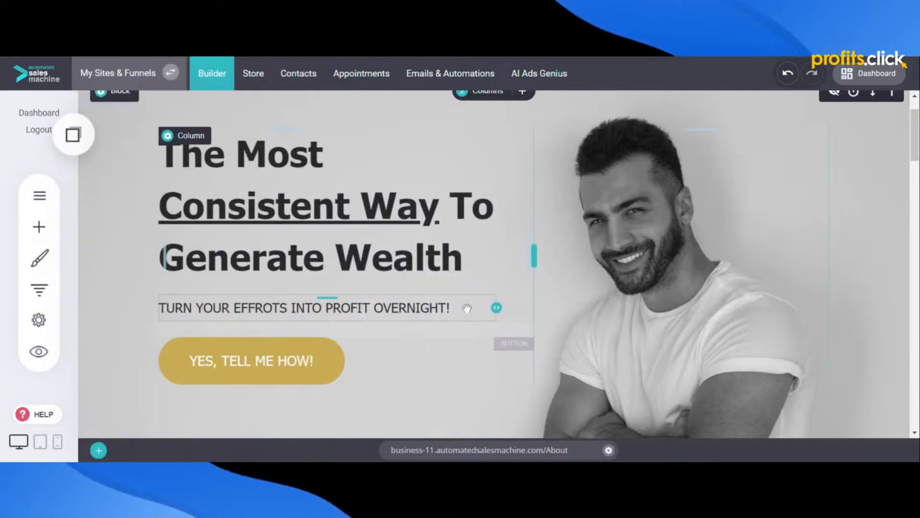
- Clear the formatting of the hero heading "The Most Consistent Way To Generate Wealth", apply the Header 1 style and save the page
triple_click(289, 213)
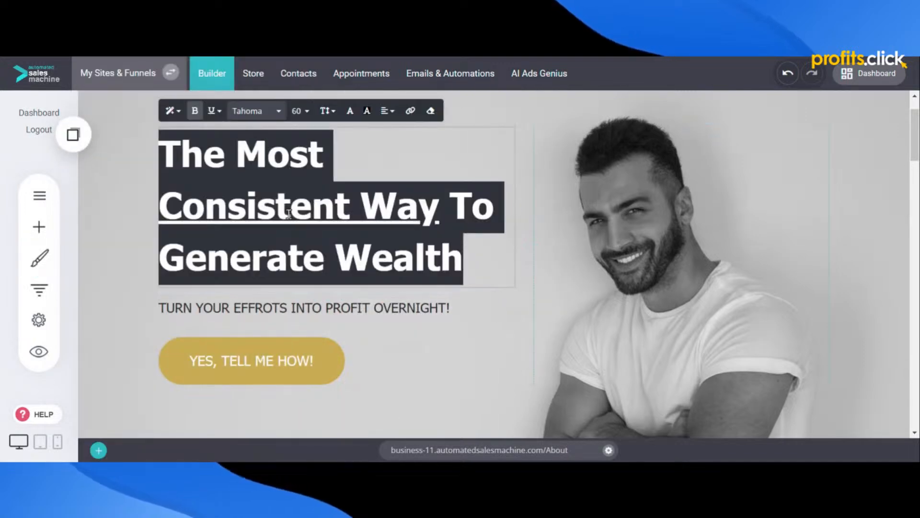
click(430, 110)
triple_click(308, 185)
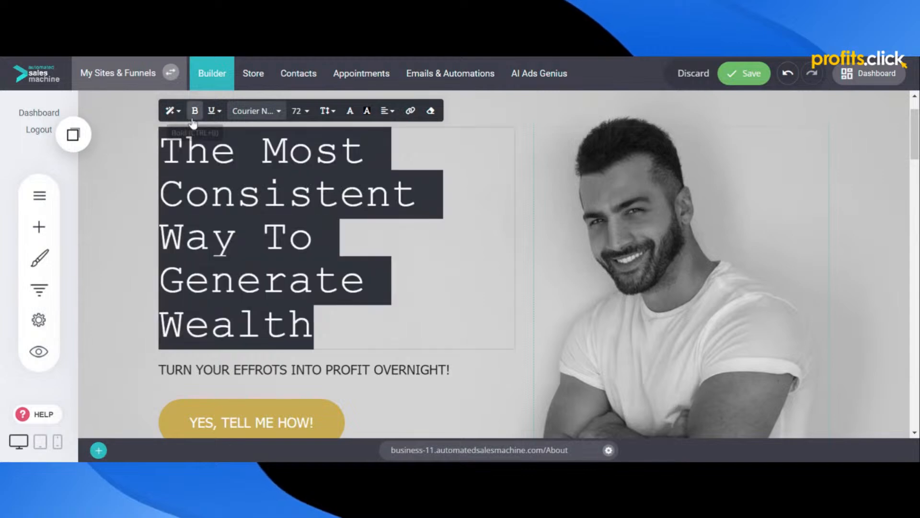
click(170, 111)
click(200, 145)
click(127, 165)
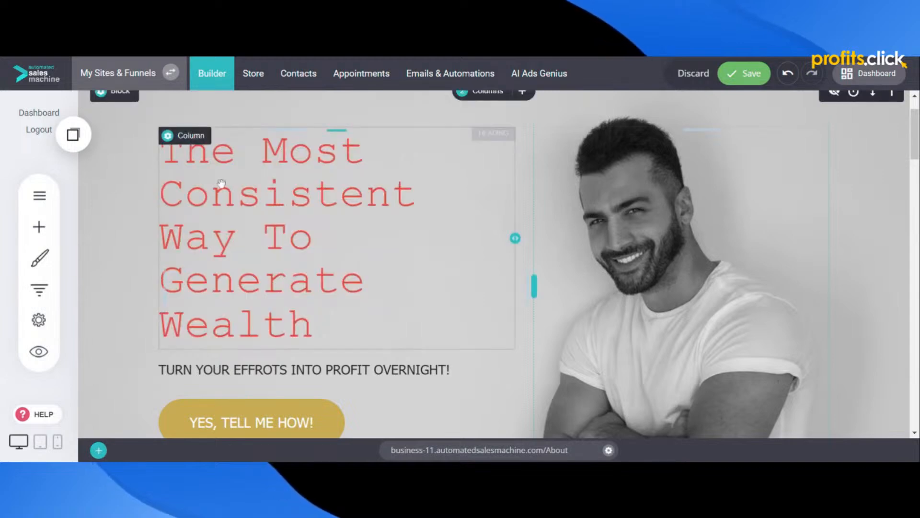
click(730, 78)
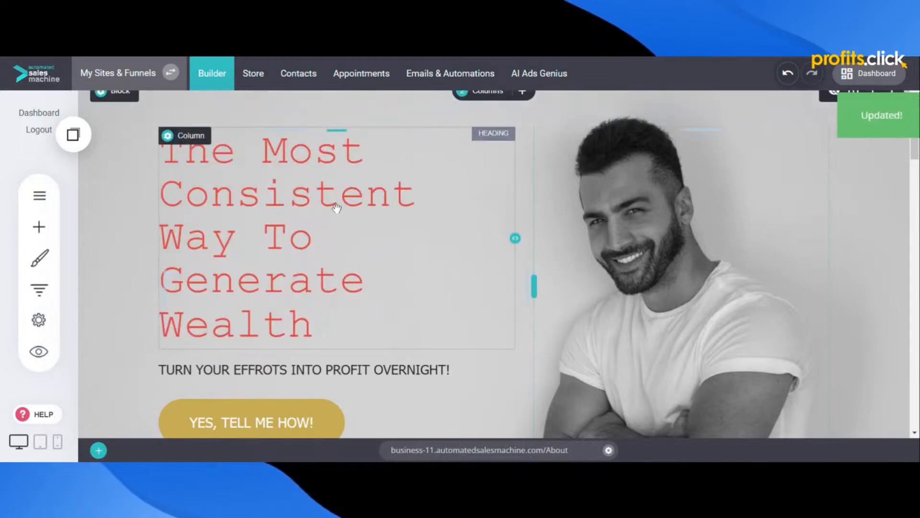
- Add a heading widget between the hero heading and its subtitle, and apply the Header 1 style to it
click(293, 206)
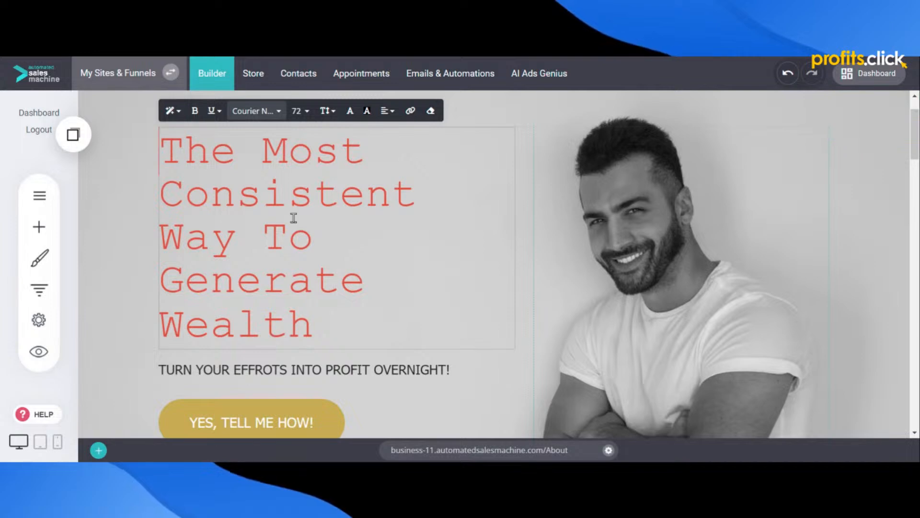
click(39, 226)
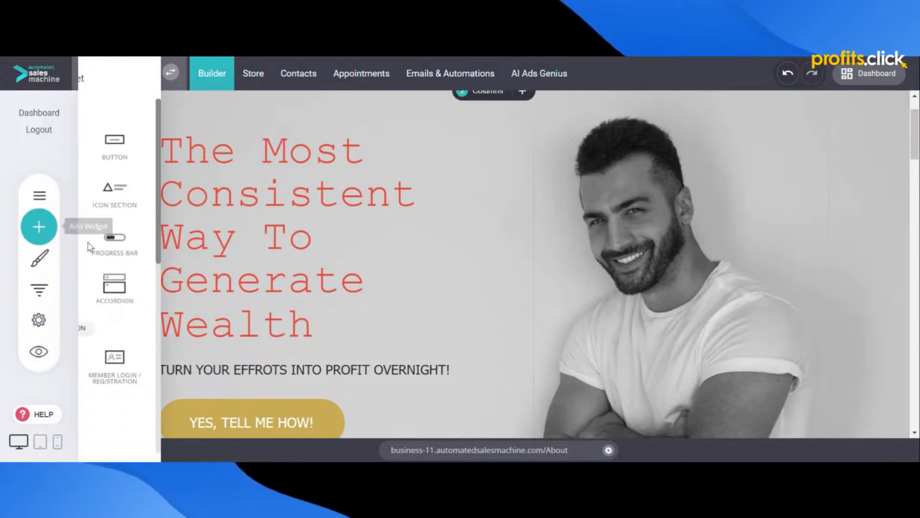
drag(140, 163, 336, 335)
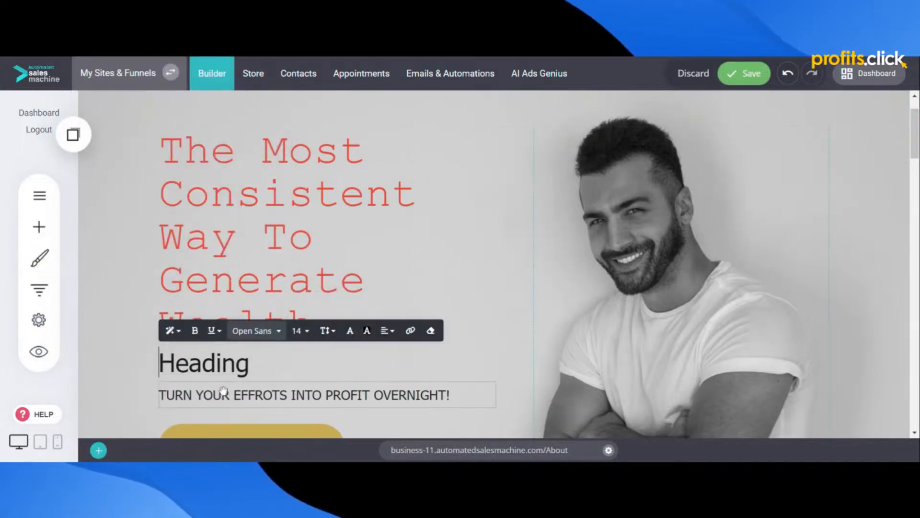
double_click(221, 369)
click(172, 330)
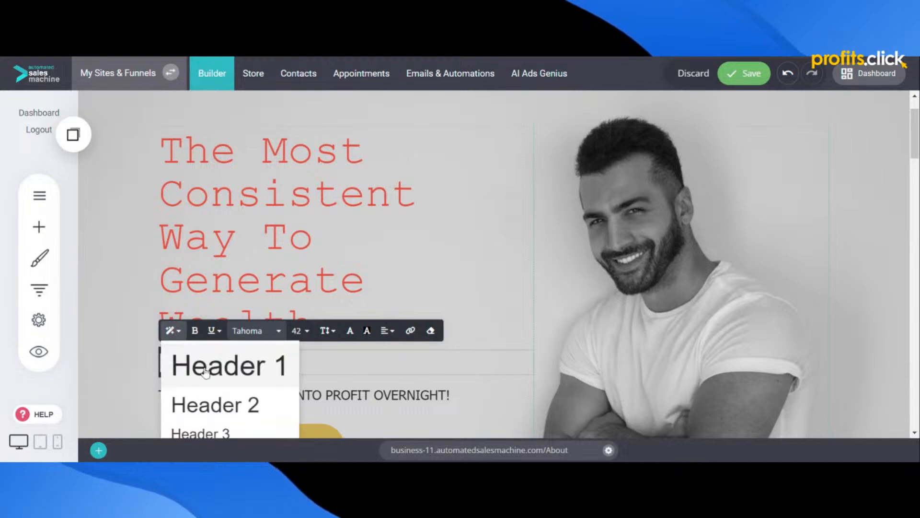
click(236, 376)
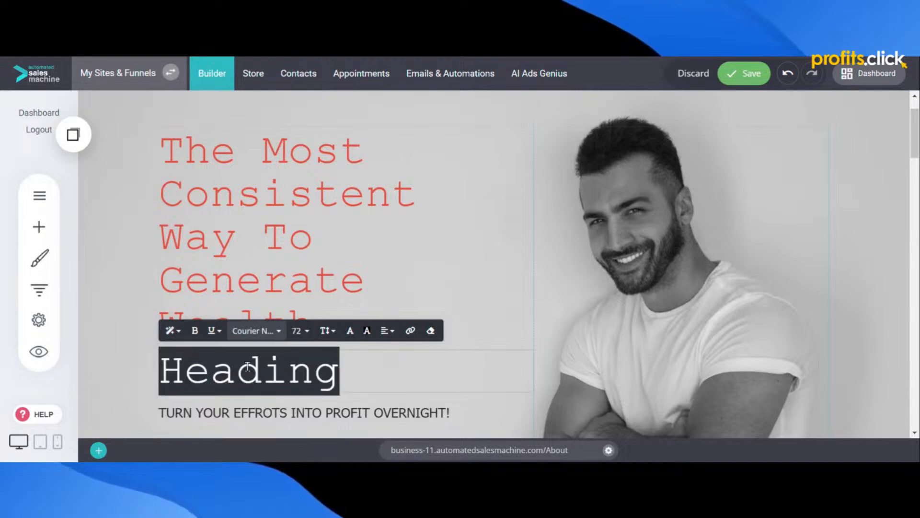
click(173, 330)
click(267, 366)
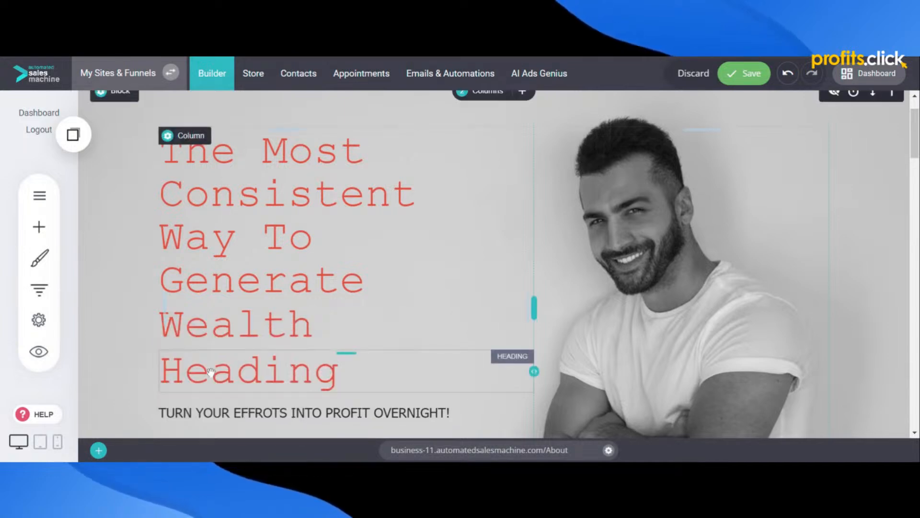
- Set the font size of the added "Heading" text to 42 after trying 20
click(249, 373)
double_click(249, 373)
click(299, 330)
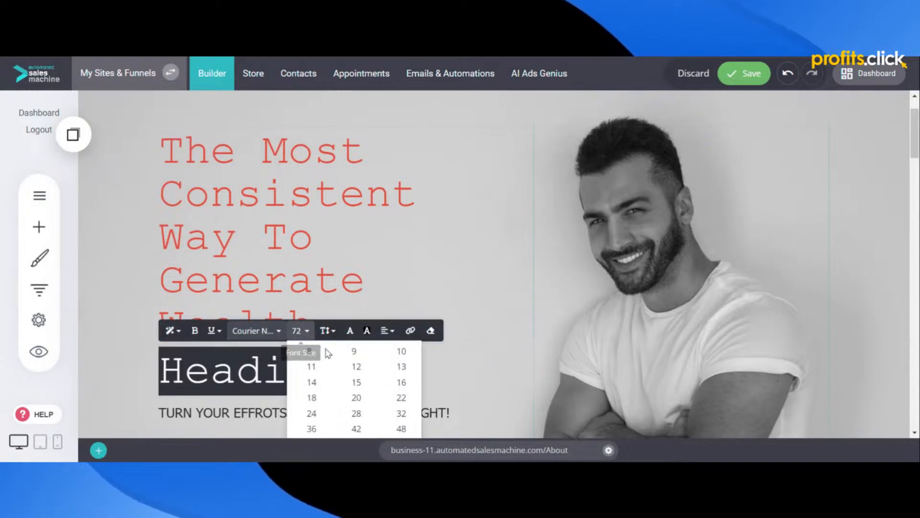
click(356, 398)
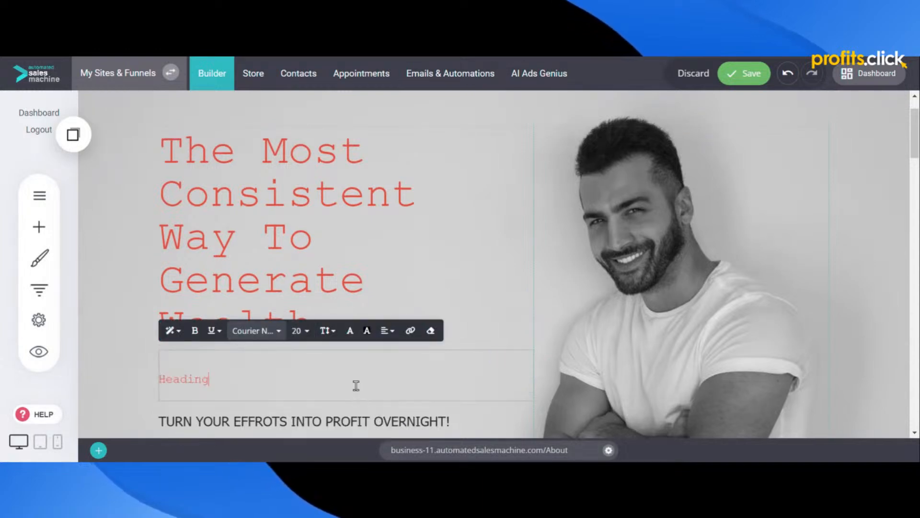
click(302, 335)
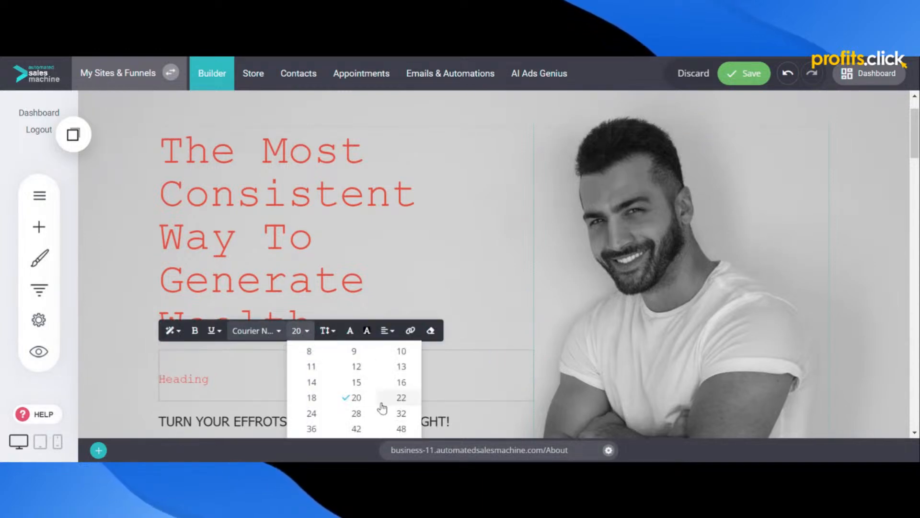
double_click(219, 389)
click(299, 330)
click(357, 428)
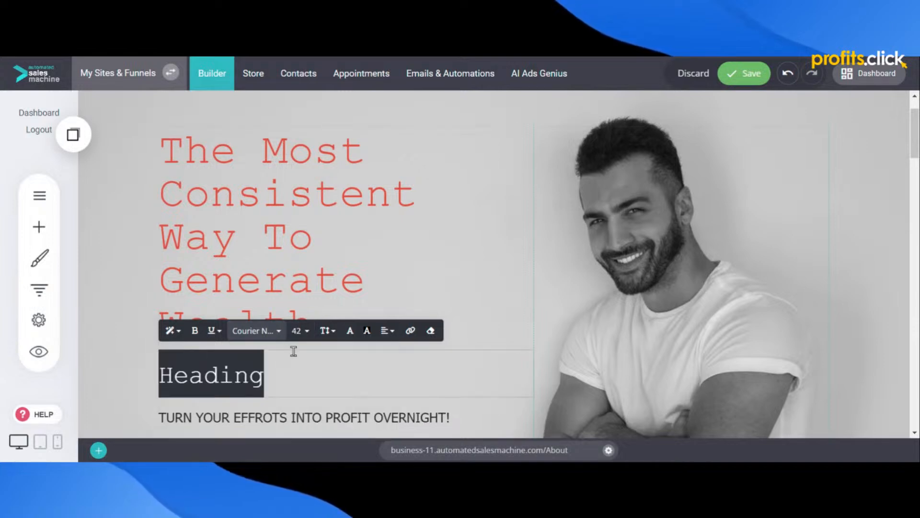
- Change the added "Heading" text to a plain sans-serif font and save the page
click(256, 330)
click(265, 410)
click(169, 378)
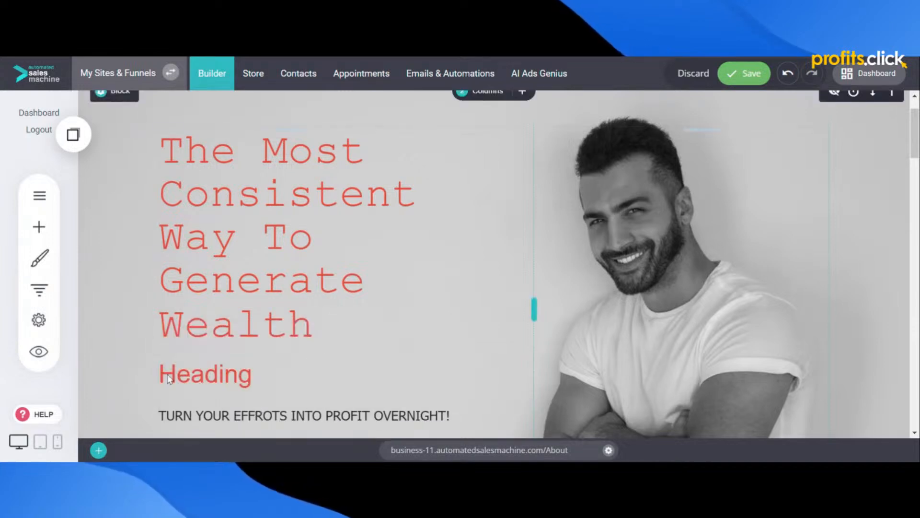
click(753, 74)
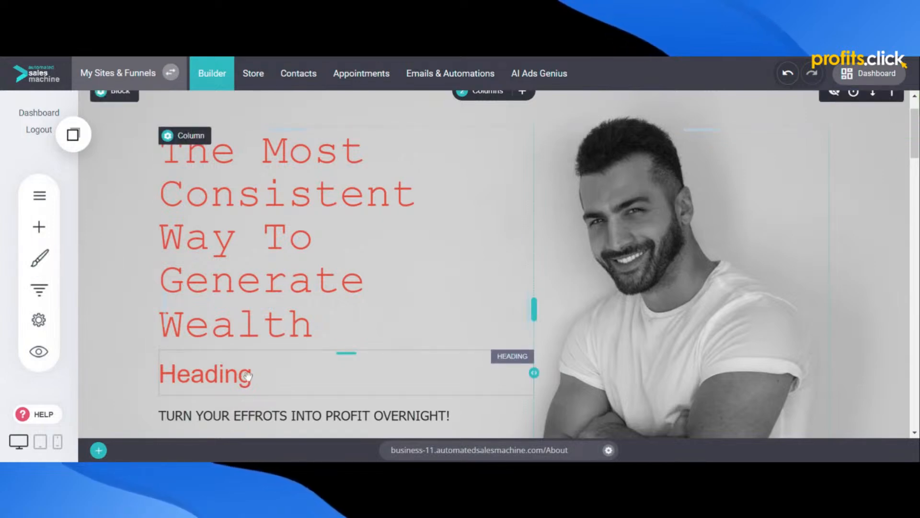
- Delete the added "Heading" widget above the hero subtitle
click(281, 376)
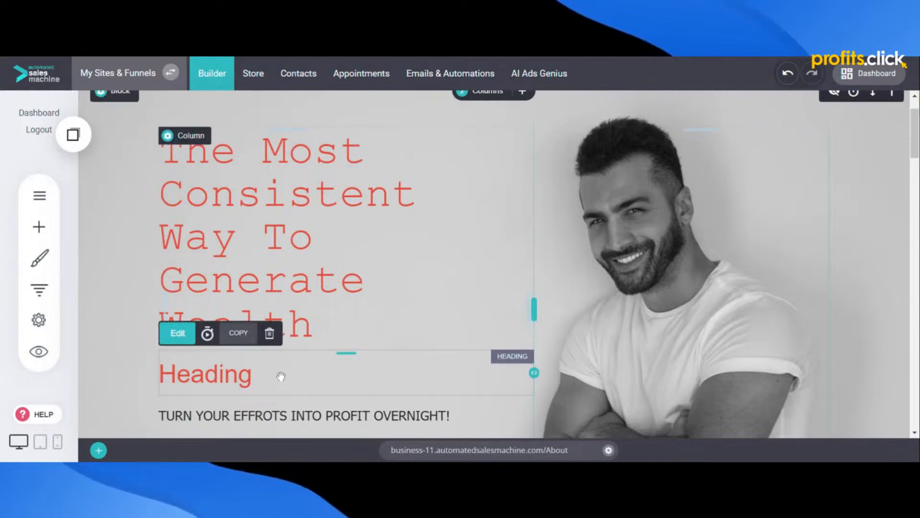
click(270, 332)
click(496, 278)
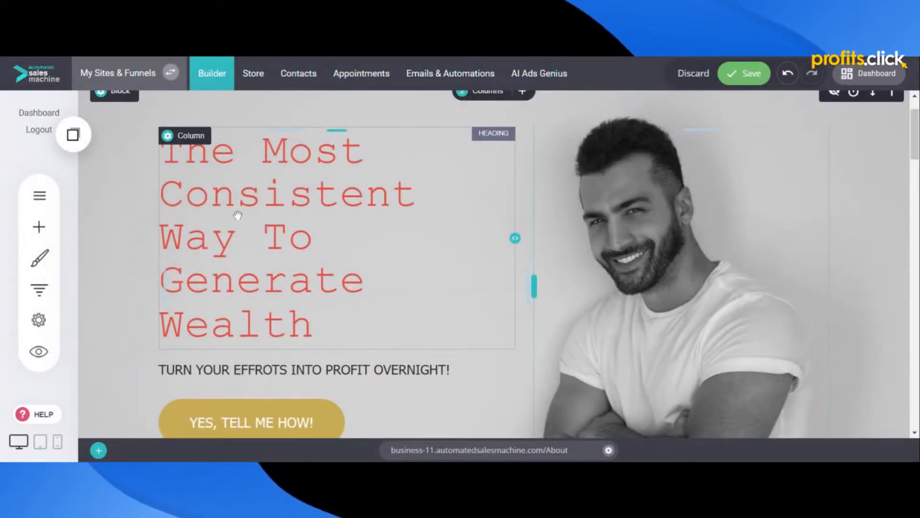
- Apply the Header 1 style to the hero heading "The Most Consistent Way To Generate Wealth" and save the page
double_click(284, 184)
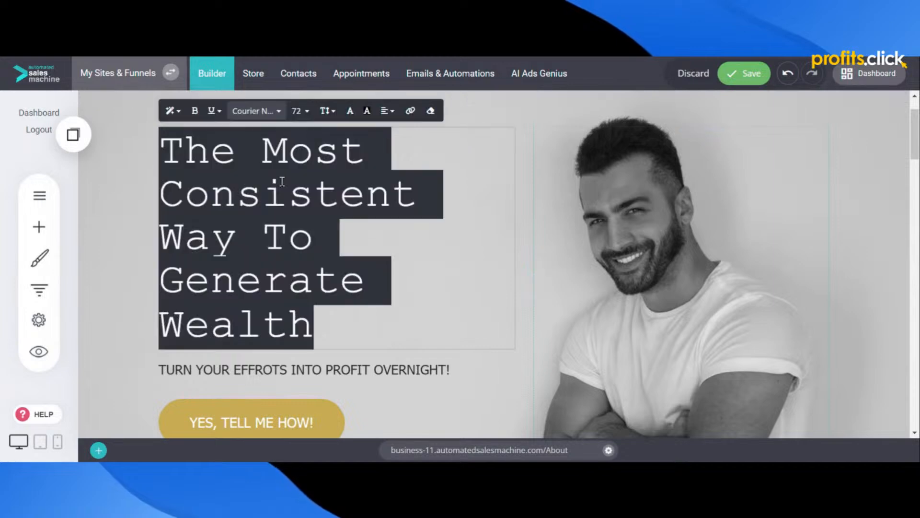
click(173, 111)
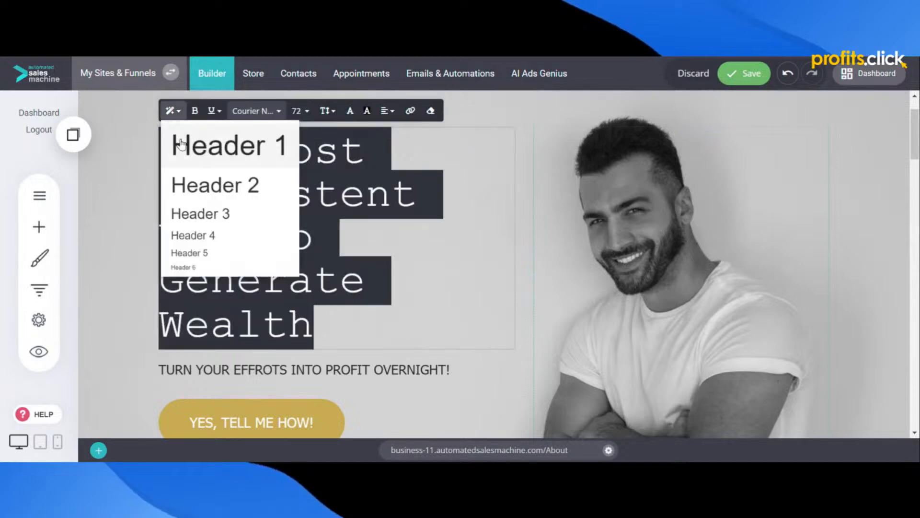
click(222, 152)
click(295, 181)
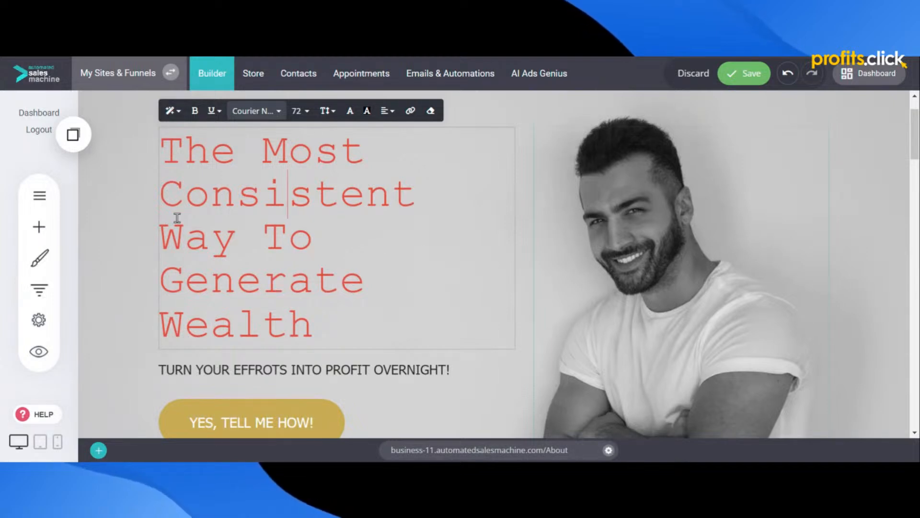
click(746, 74)
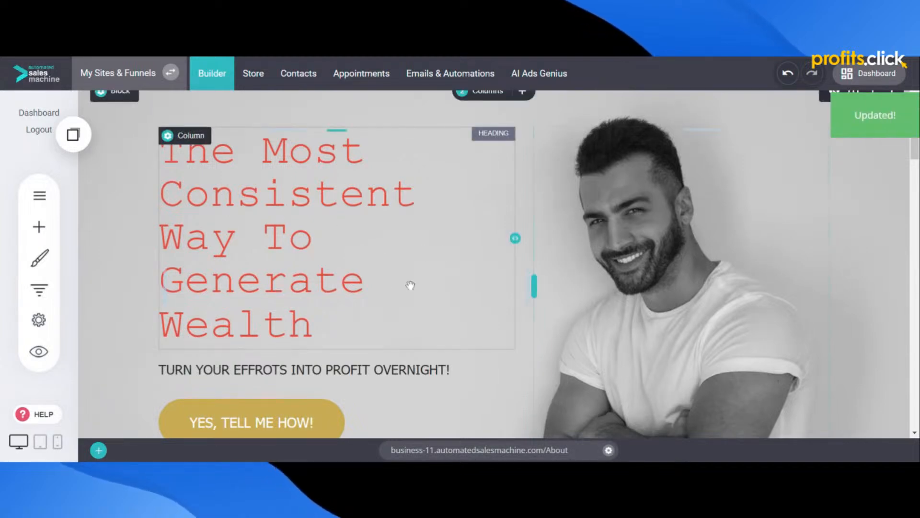
- Insert the light gray Hero block with extra heading, divider and paragraph directly below the existing hero section, and save the page
scroll(332, 315, down, 1)
scroll(332, 315, down, 3)
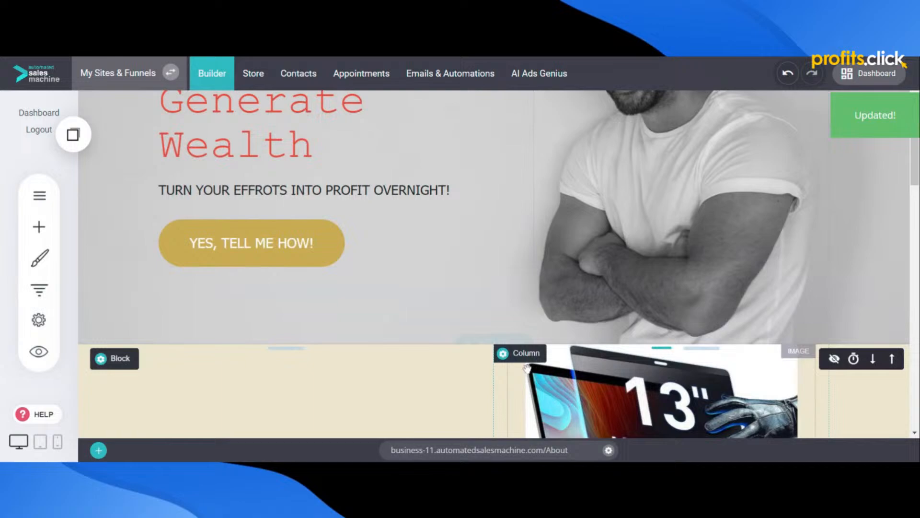
click(483, 348)
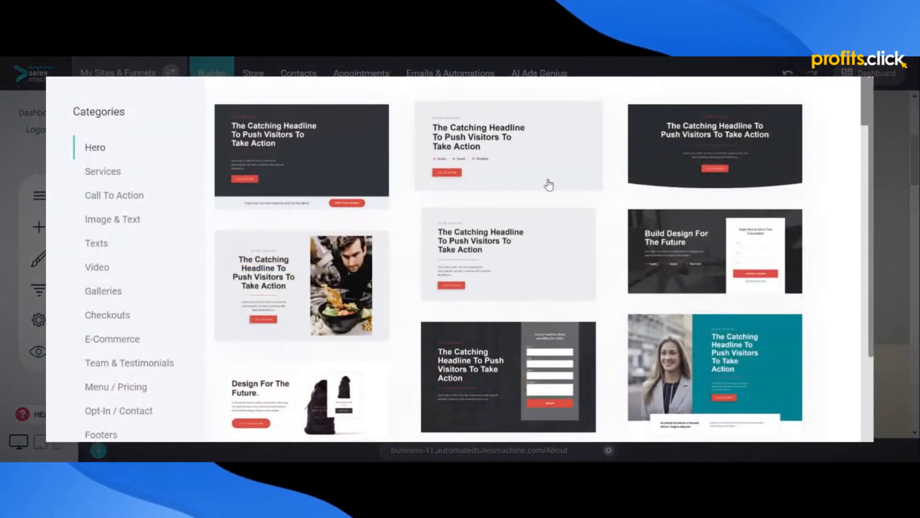
scroll(554, 278, down, 1)
scroll(548, 299, down, 3)
scroll(546, 294, up, 4)
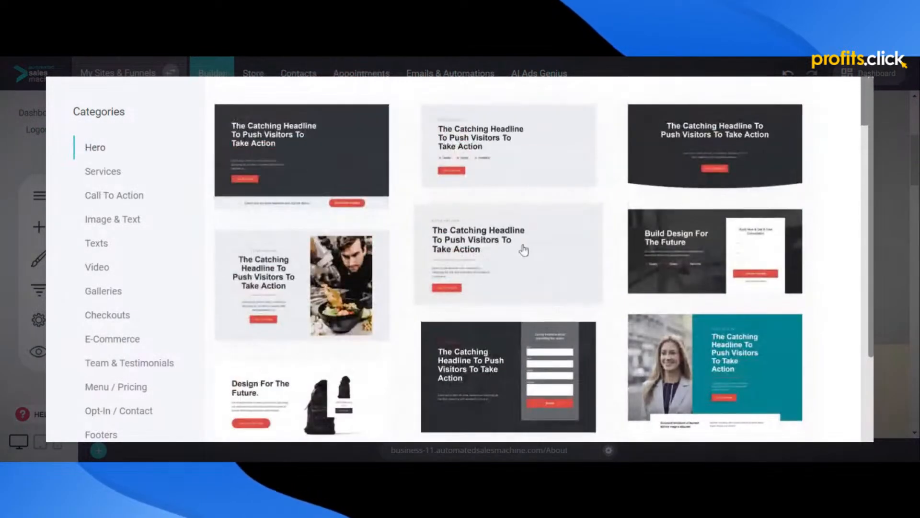
click(496, 251)
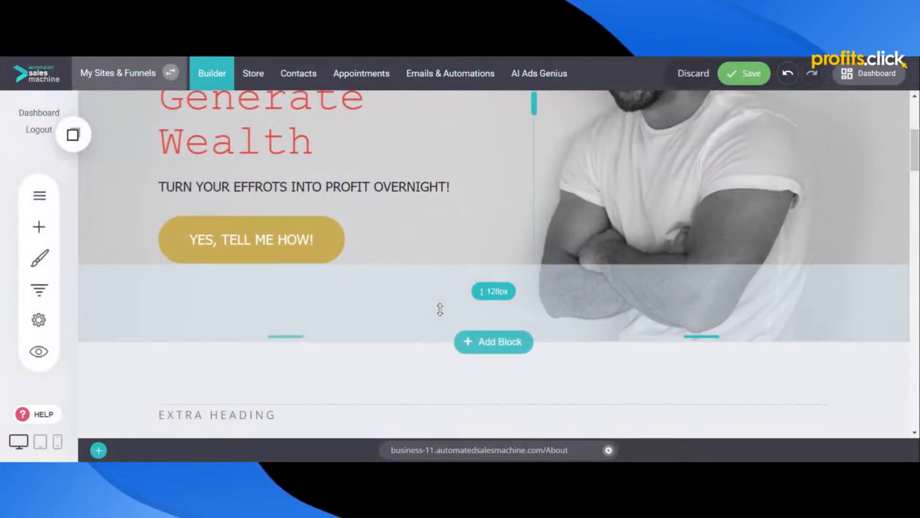
scroll(360, 281, down, 5)
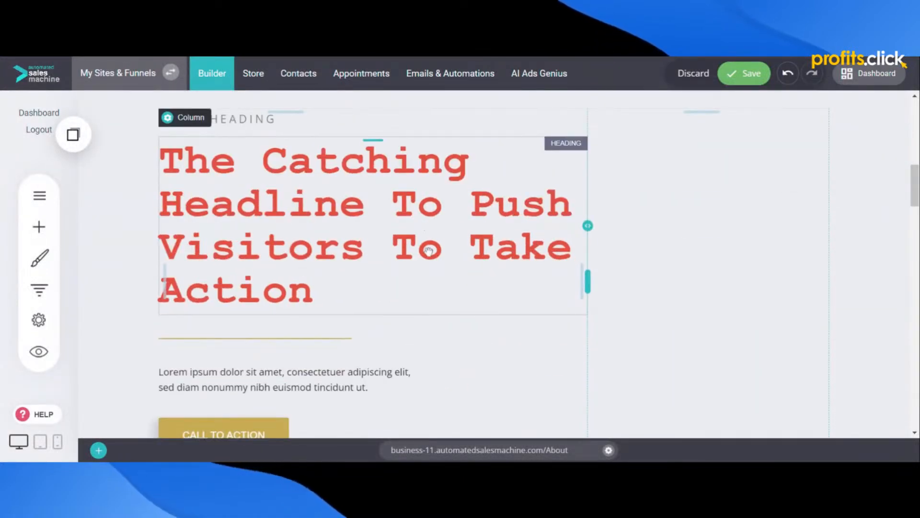
click(745, 77)
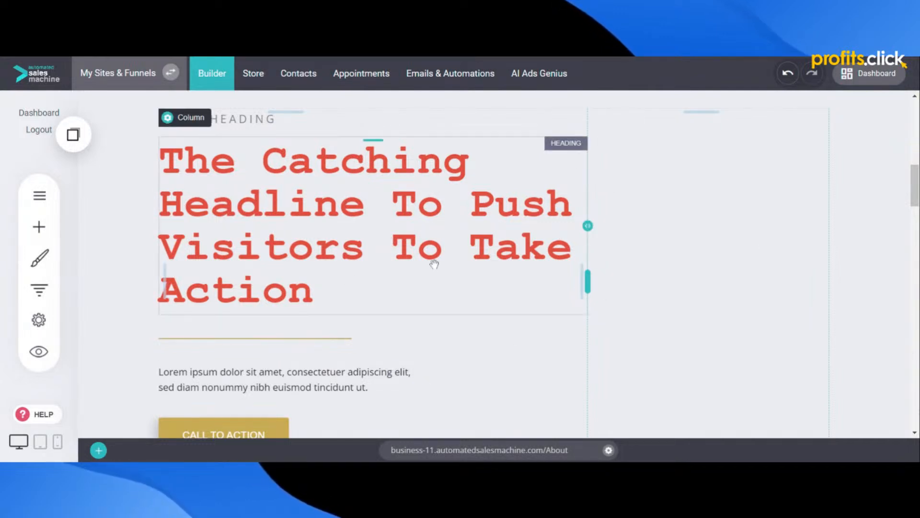
- Remove the bold formatting from the headline "The Catching Headline To Push Visitors To Take Action" and save the page
scroll(433, 331, down, 3)
scroll(432, 331, up, 2)
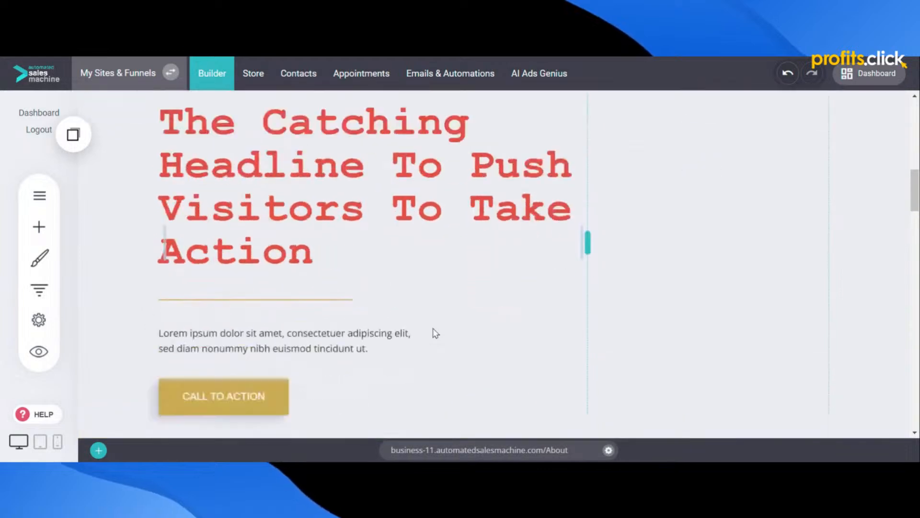
scroll(433, 328, down, 4)
scroll(433, 327, up, 3)
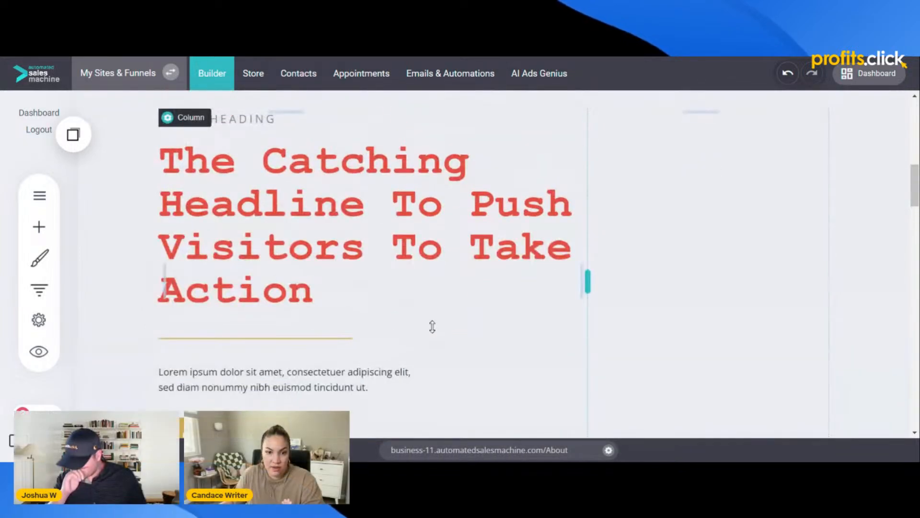
scroll(433, 327, up, 5)
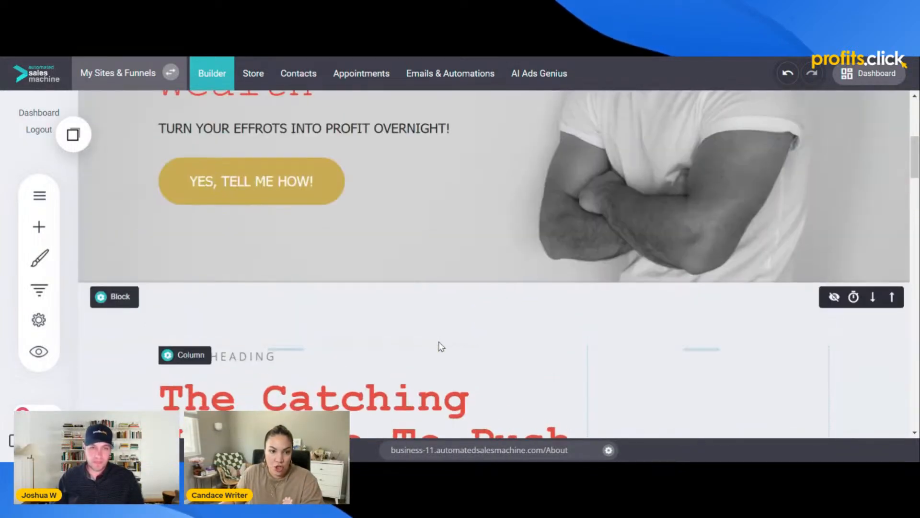
scroll(442, 366, up, 5)
scroll(442, 366, down, 8)
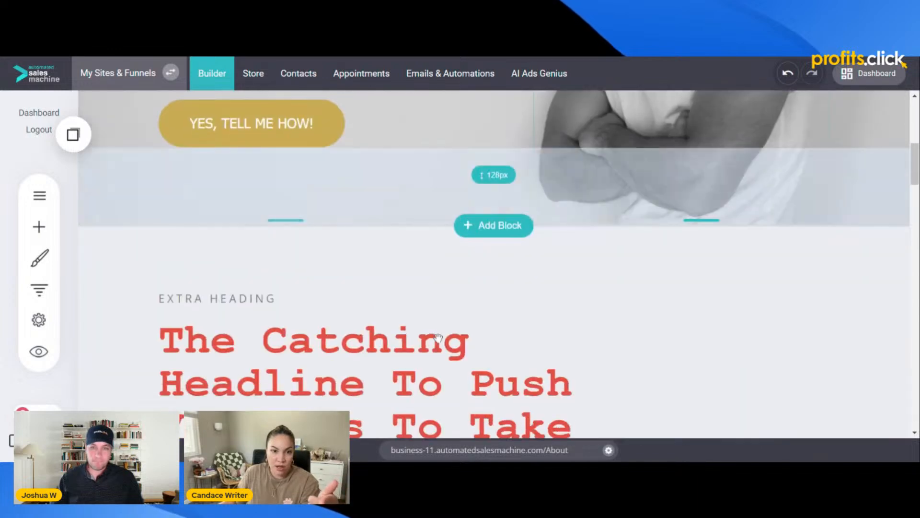
double_click(335, 303)
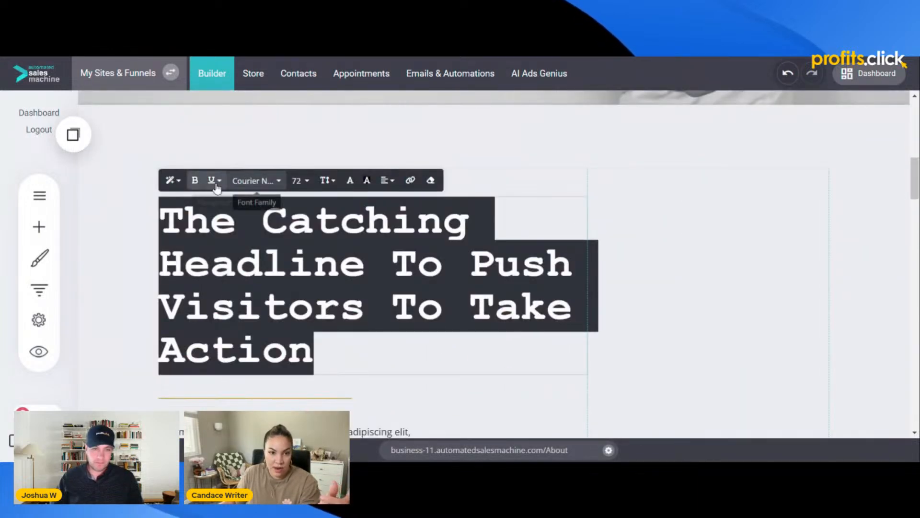
click(194, 180)
click(458, 364)
click(744, 73)
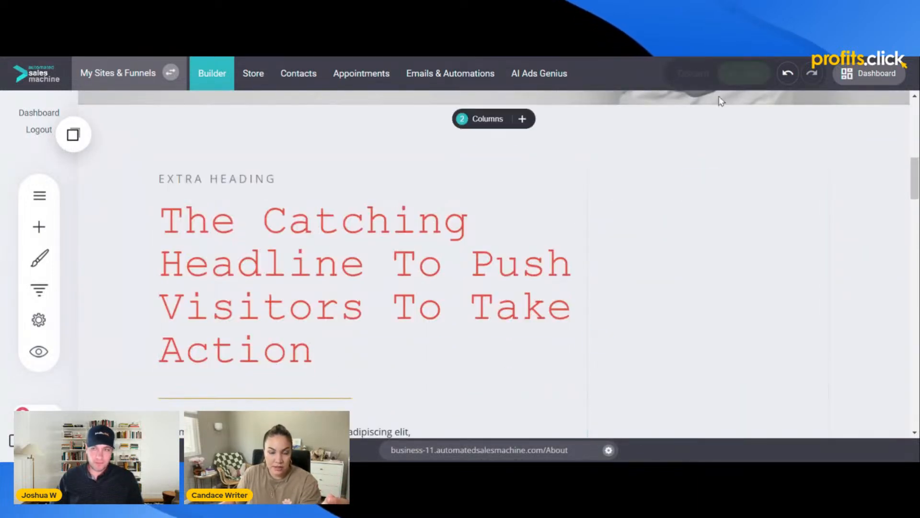
- Add a heading widget to the empty second column of the new block and apply the Header 1 style to it
click(39, 226)
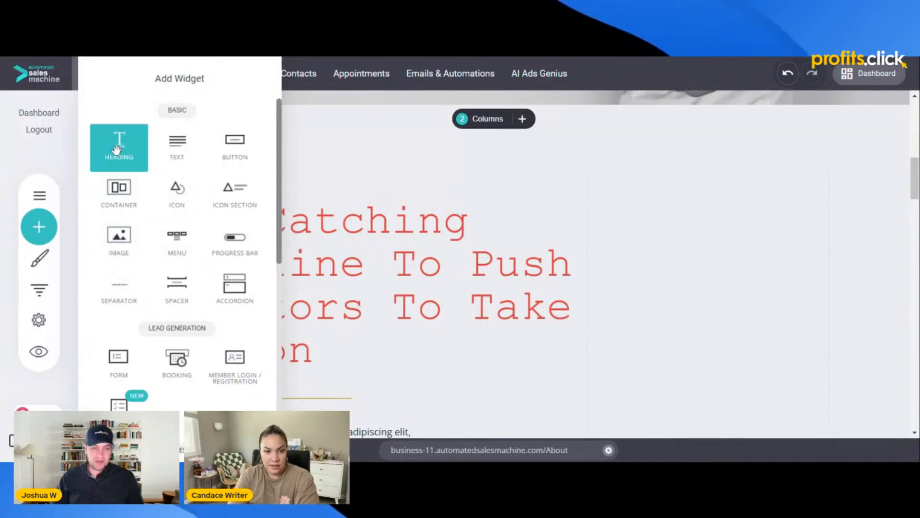
drag(117, 150, 693, 258)
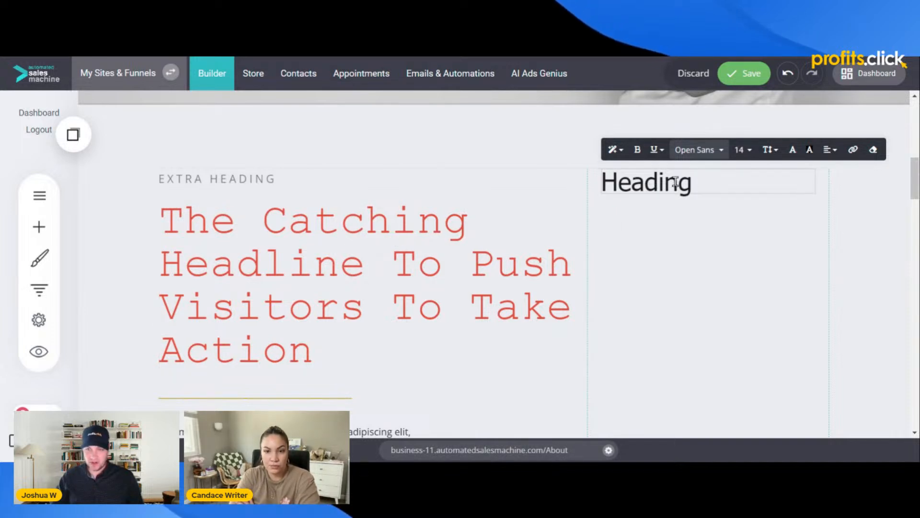
double_click(652, 183)
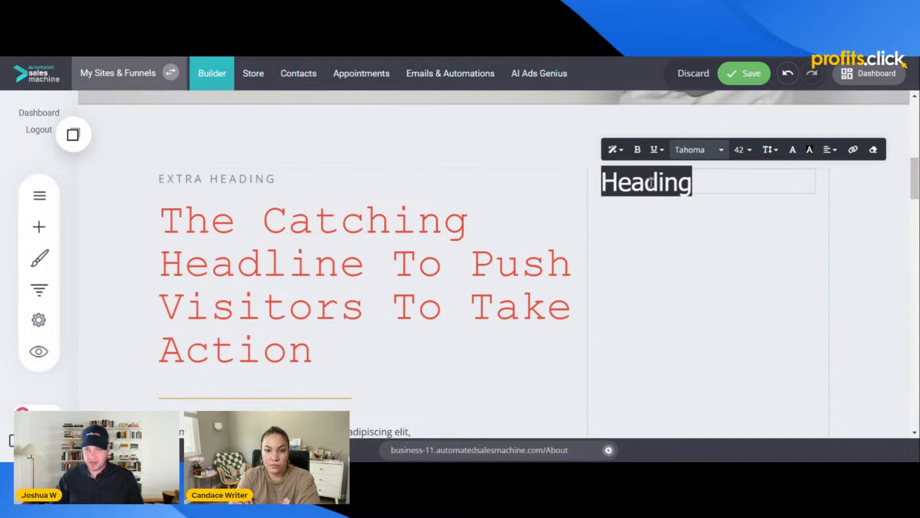
click(618, 156)
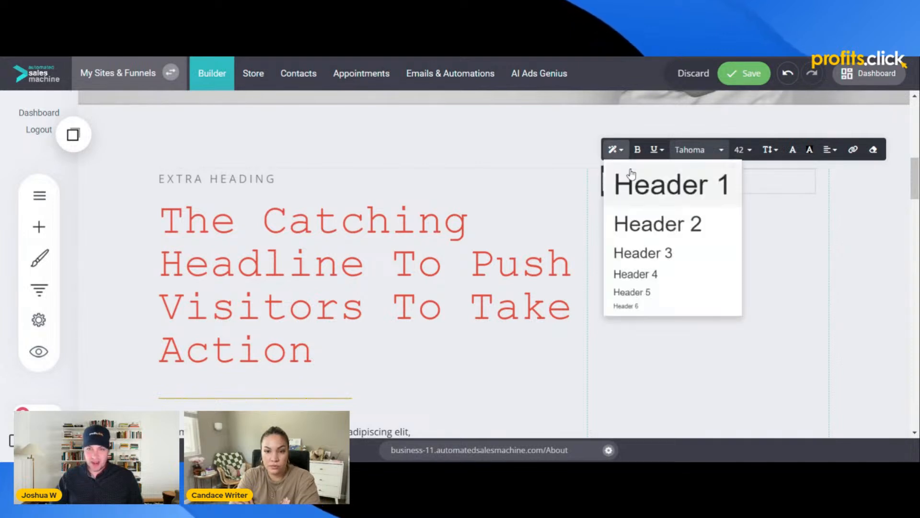
click(676, 189)
click(703, 189)
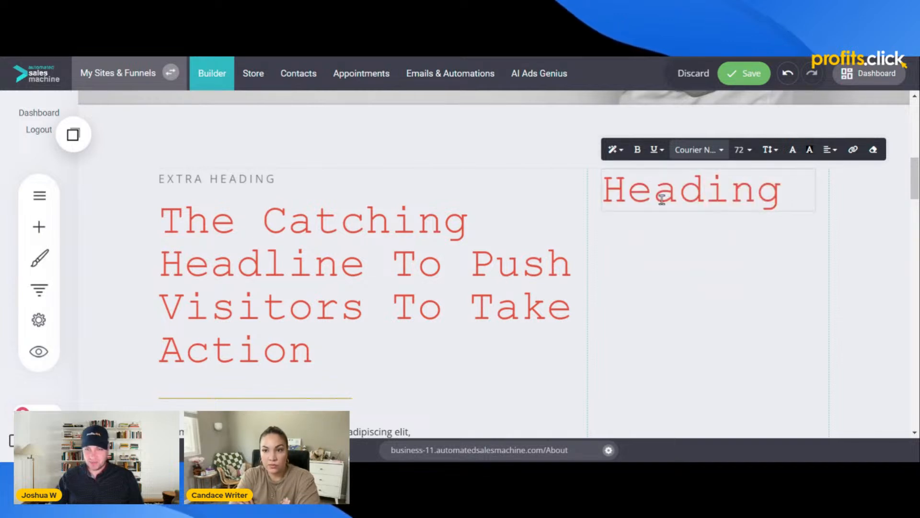
click(675, 243)
- Add another heading widget directly under the red "Heading" in the block's second column
click(45, 238)
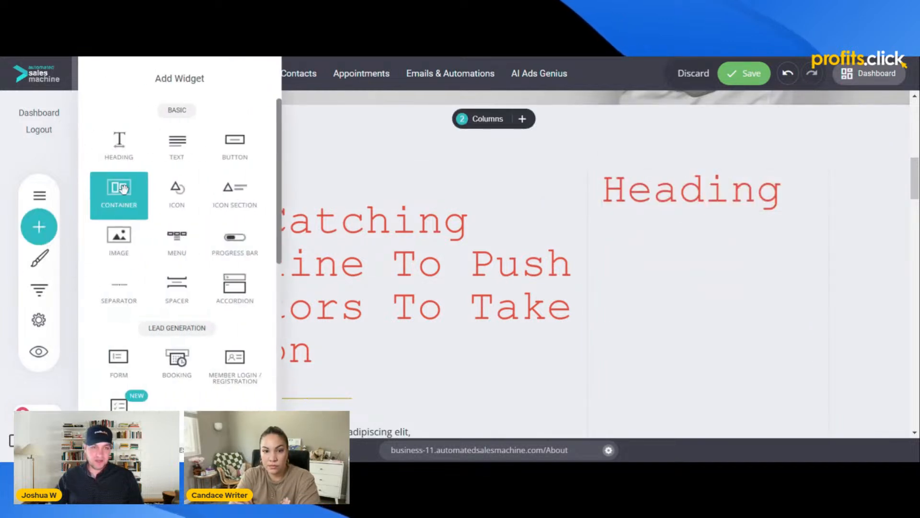
drag(117, 148, 723, 252)
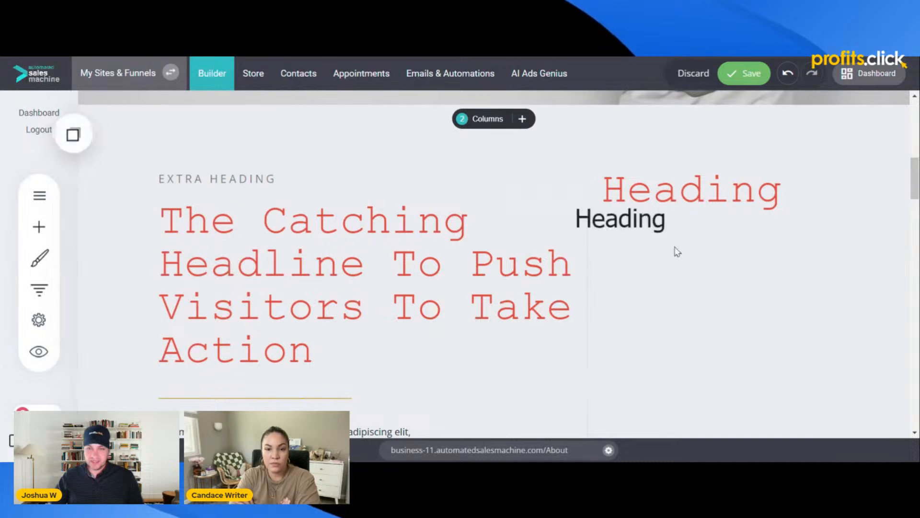
click(647, 227)
click(38, 230)
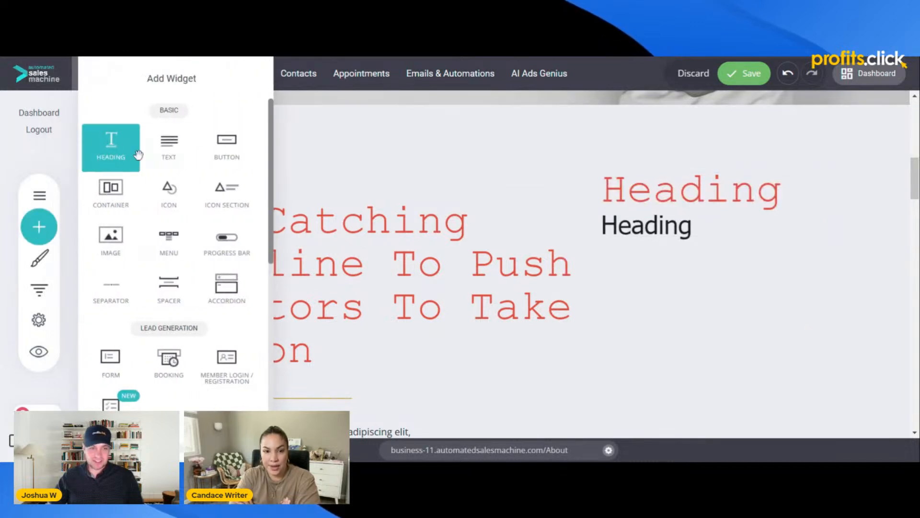
click(716, 254)
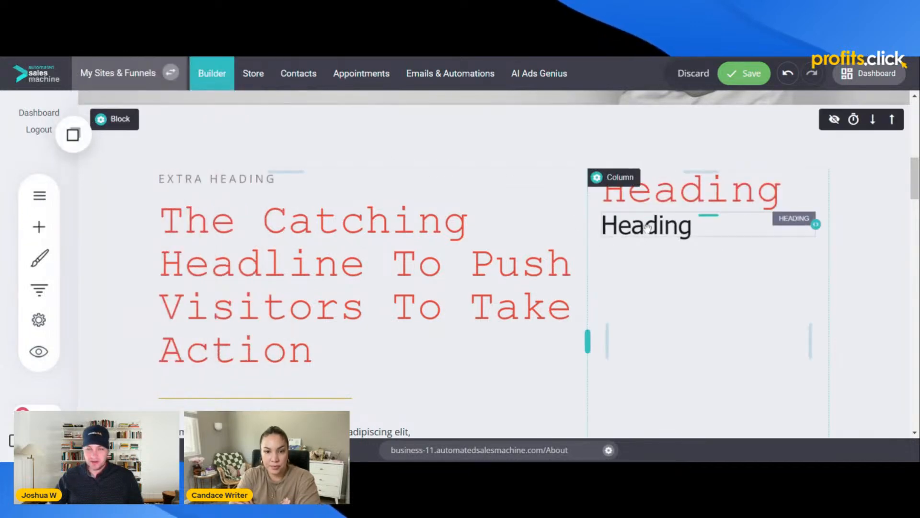
- Apply the Header 3 style to the lower "Heading" after trying Header 1 and Header 2
double_click(642, 232)
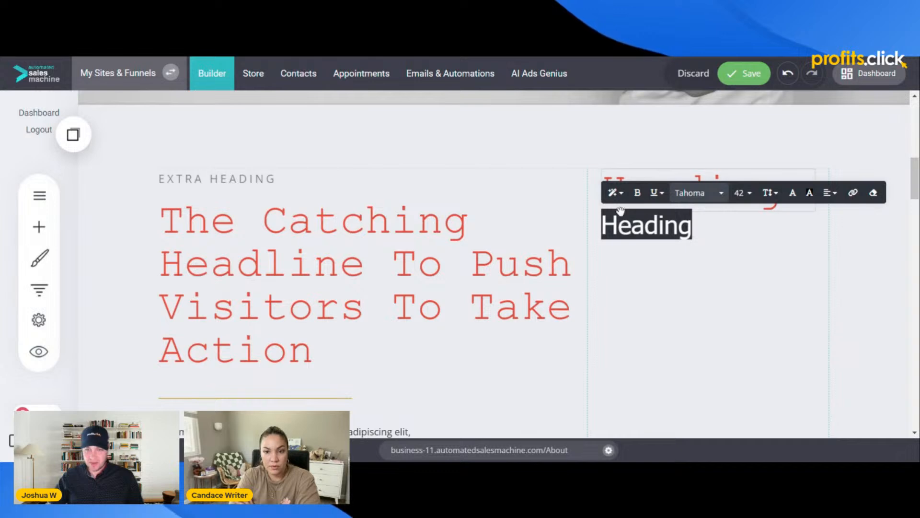
click(615, 192)
click(664, 233)
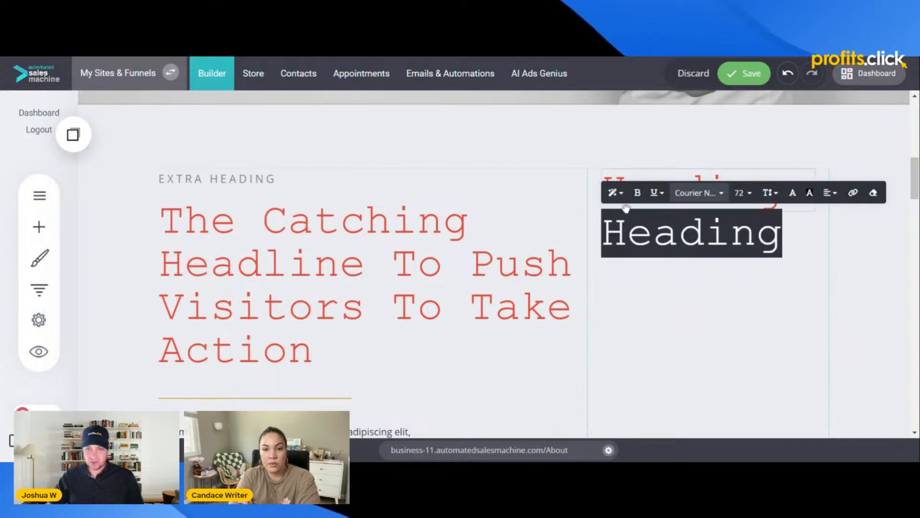
click(614, 192)
click(644, 266)
click(615, 192)
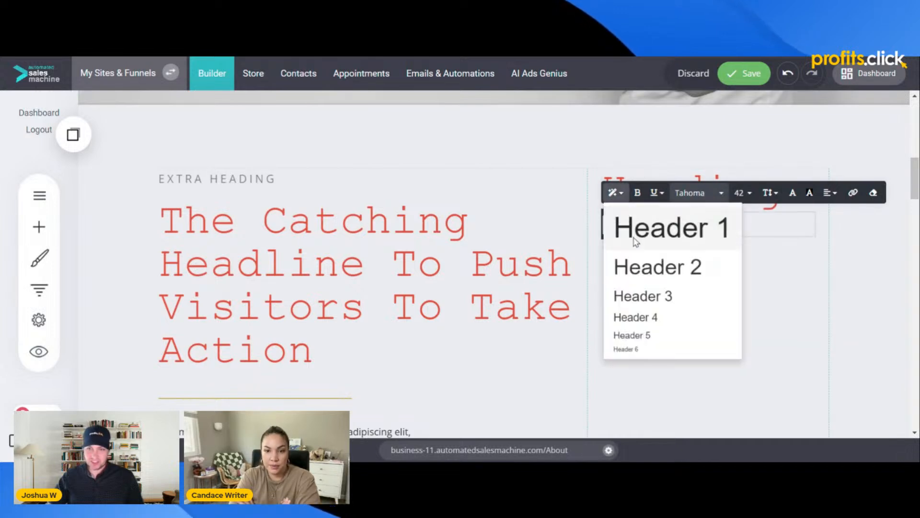
click(635, 294)
click(697, 287)
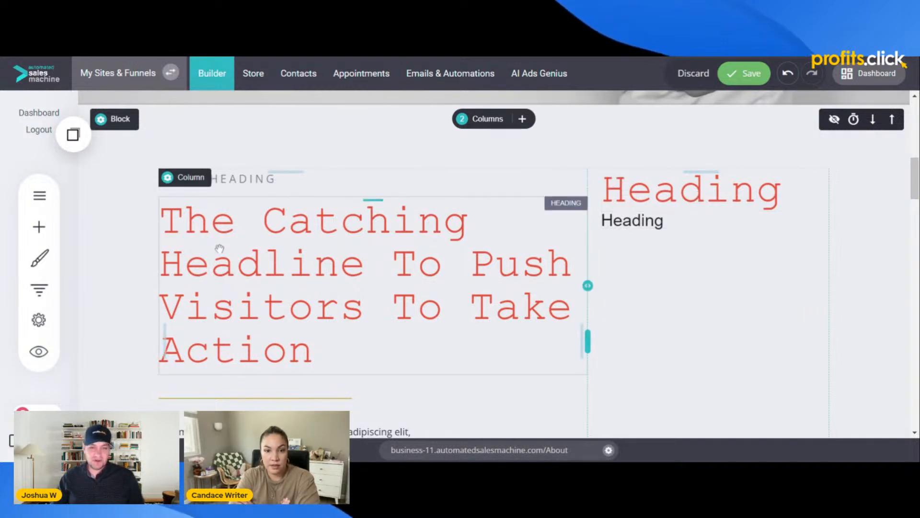
- Examine the text styles offered for the "EXTRA HEADING" text above the headline
click(248, 180)
triple_click(218, 178)
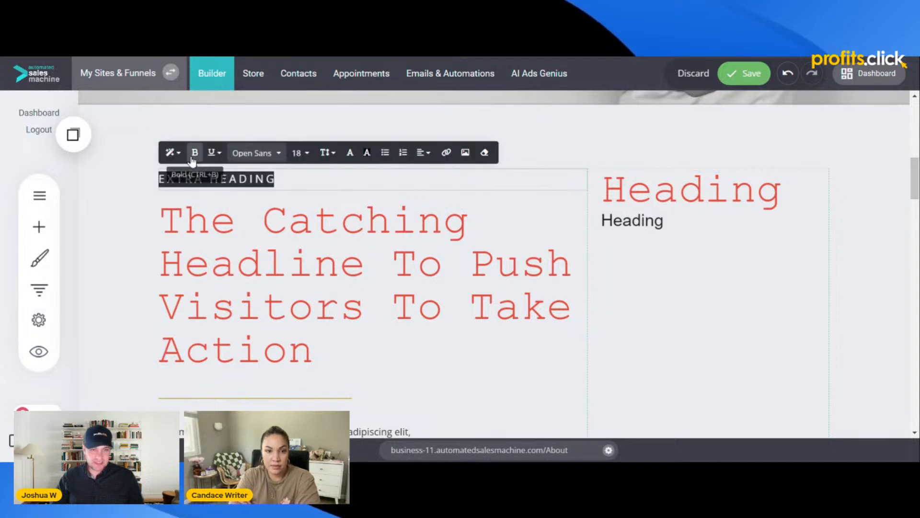
click(172, 152)
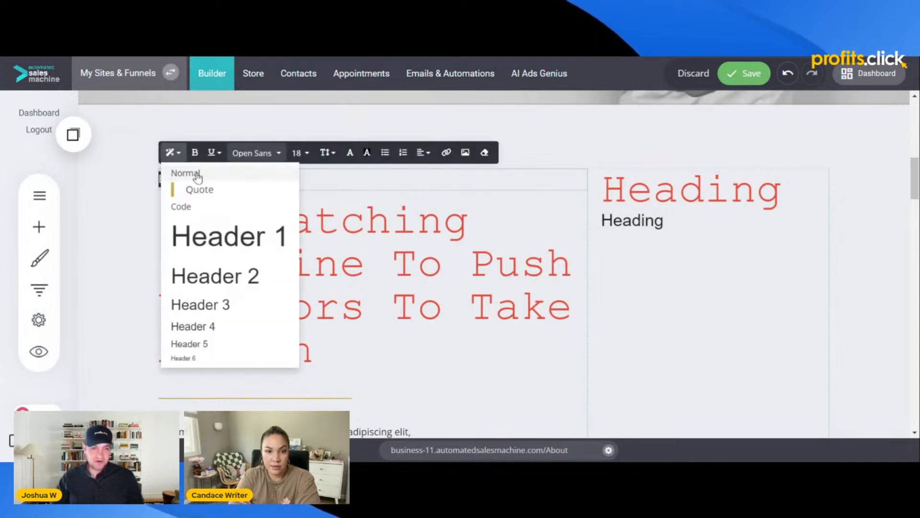
click(138, 271)
- Make the red Header 1 "Heading" in the block's second column bold
mouse_move(695, 195)
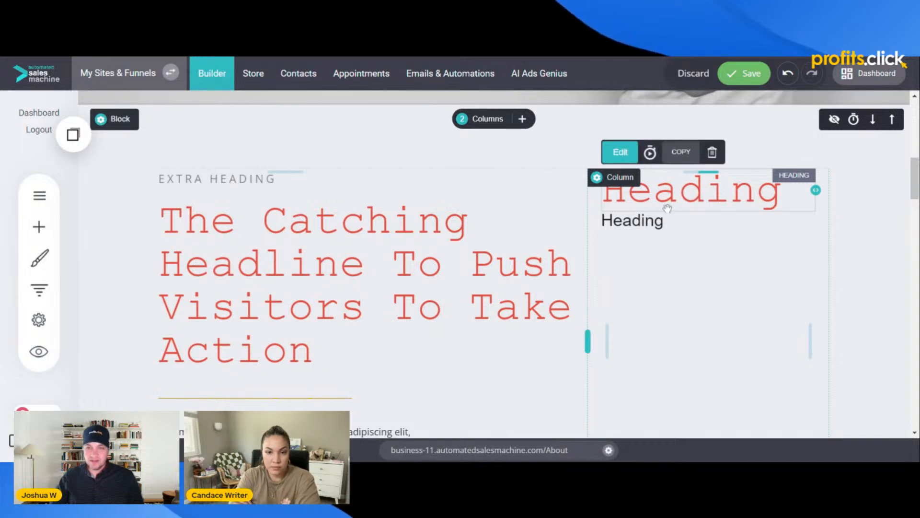
double_click(681, 192)
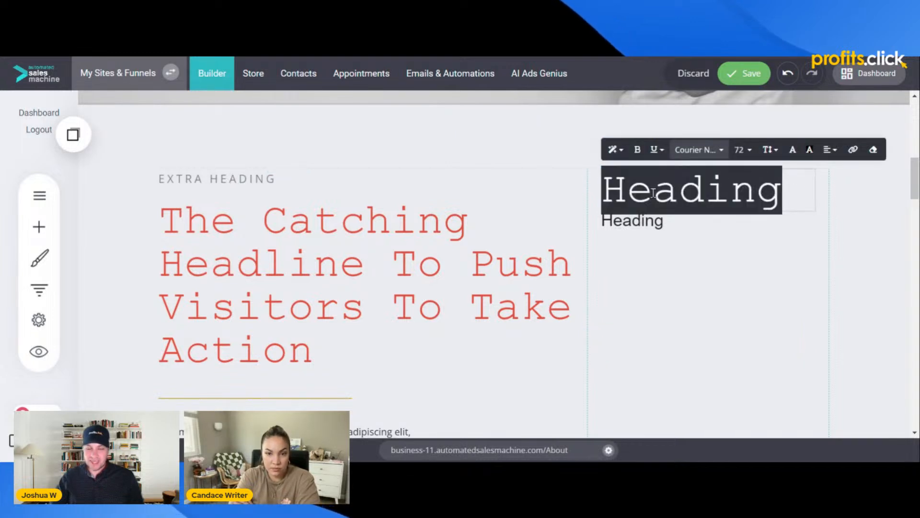
click(638, 150)
click(678, 272)
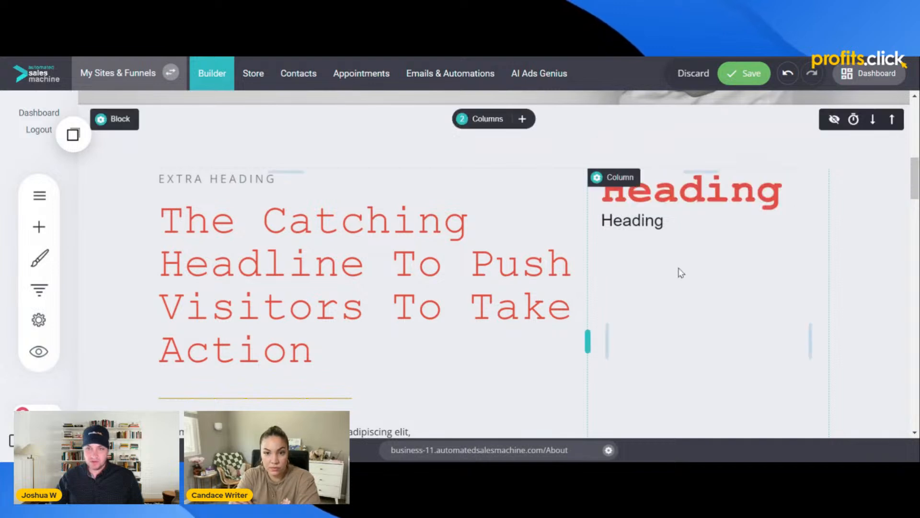
- Check the bold "Heading" against the global Heading 1 text style settings and save the page
click(683, 188)
double_click(677, 188)
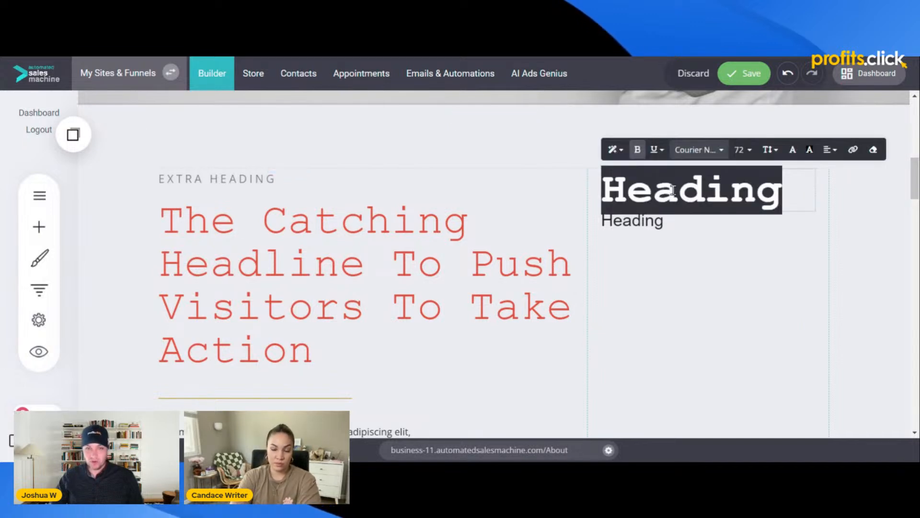
click(347, 237)
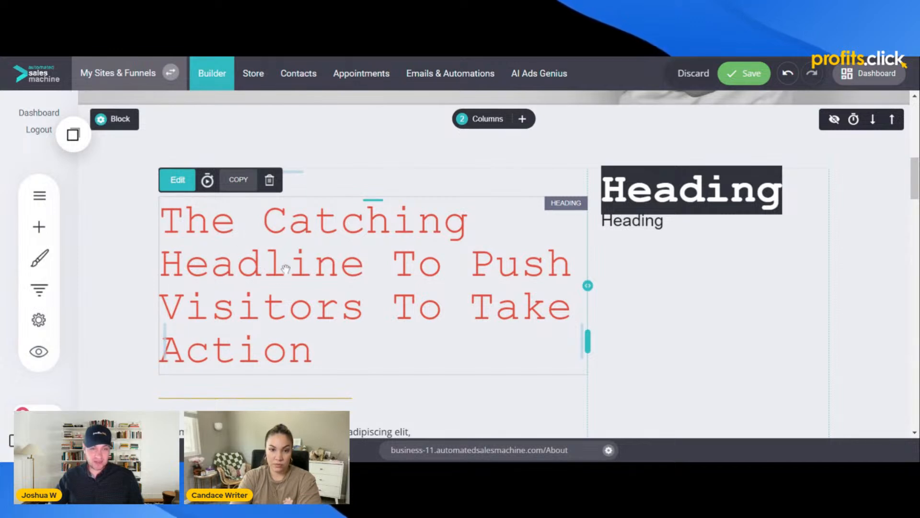
click(39, 257)
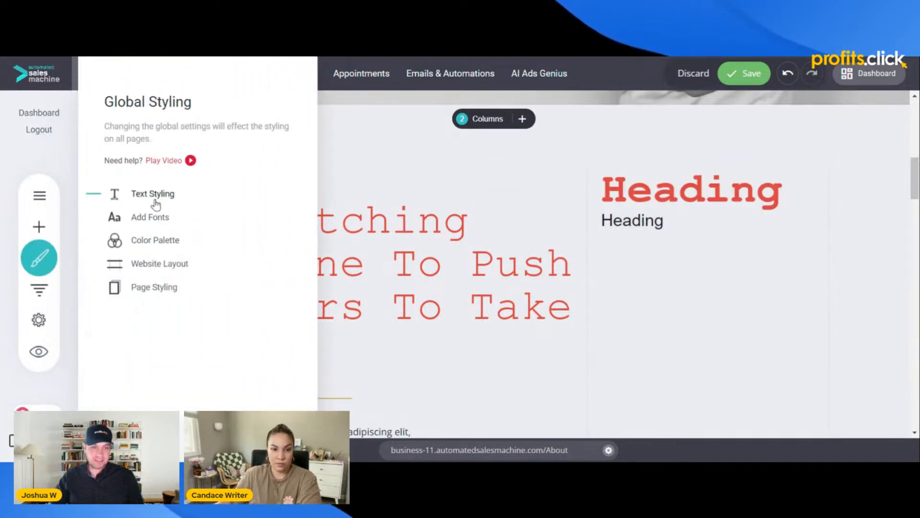
click(155, 204)
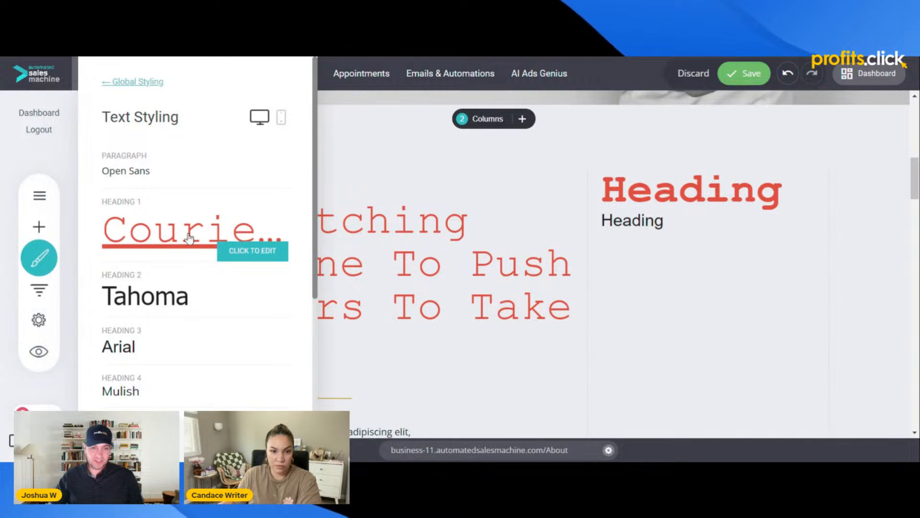
click(227, 243)
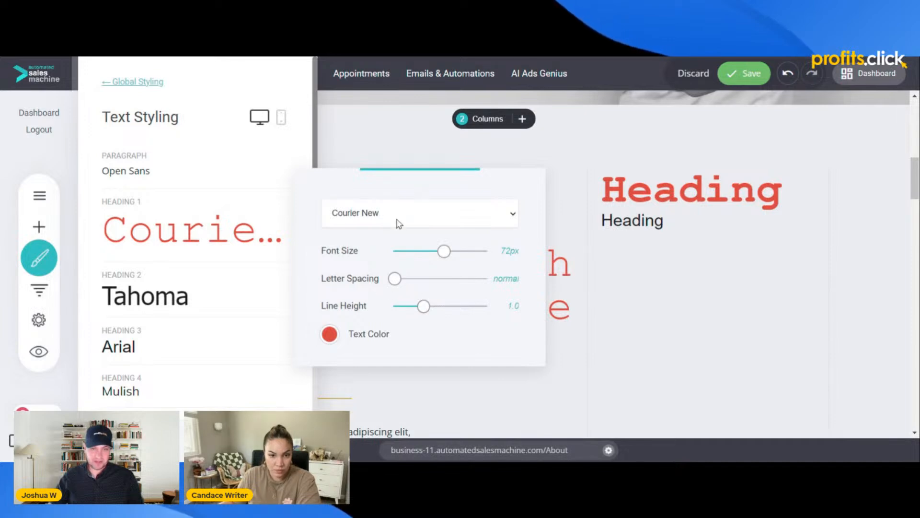
drag(331, 182, 330, 184)
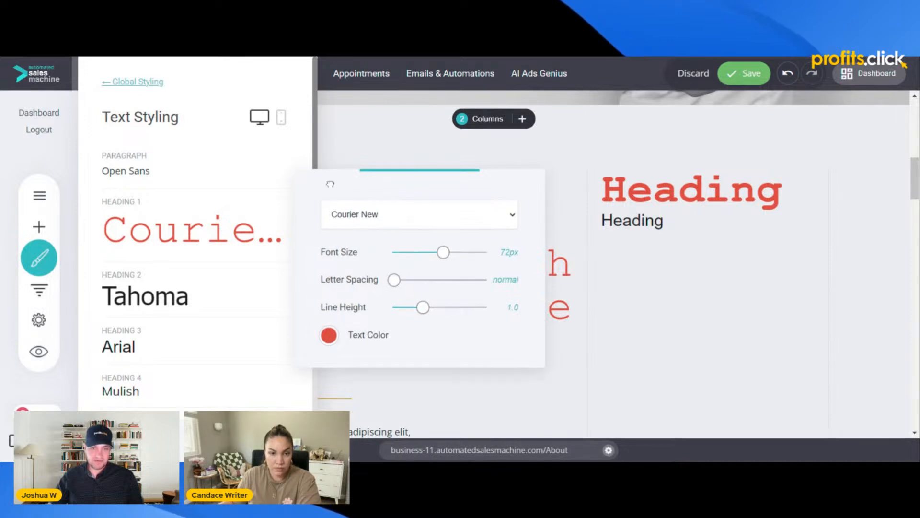
click(355, 142)
click(497, 221)
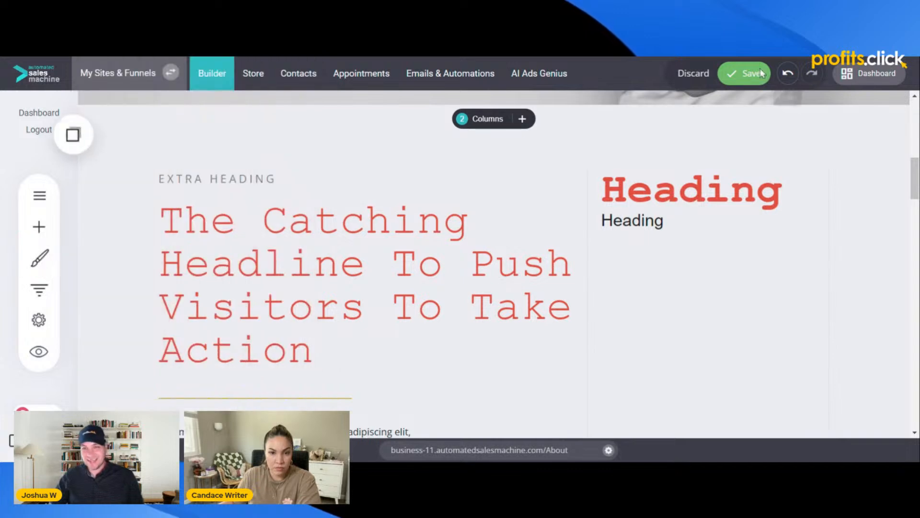
click(748, 74)
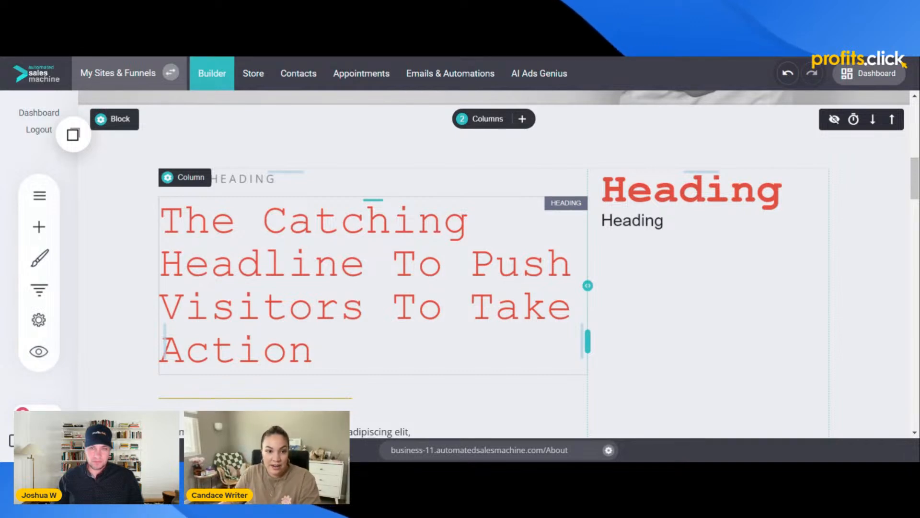
scroll(514, 285, down, 3)
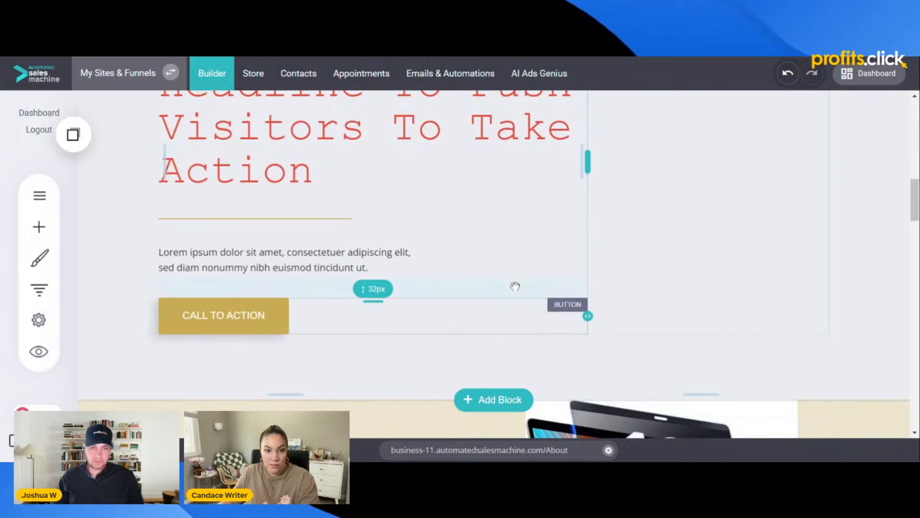
scroll(514, 285, up, 1)
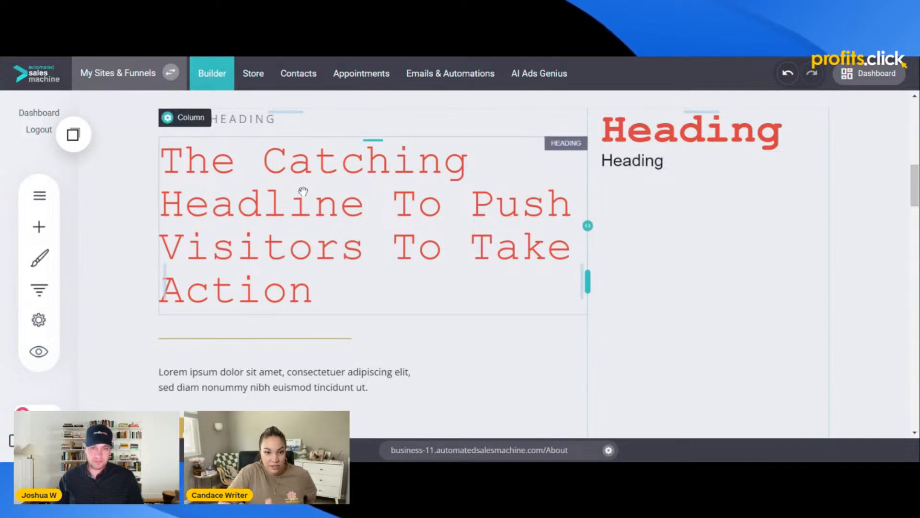
click(39, 258)
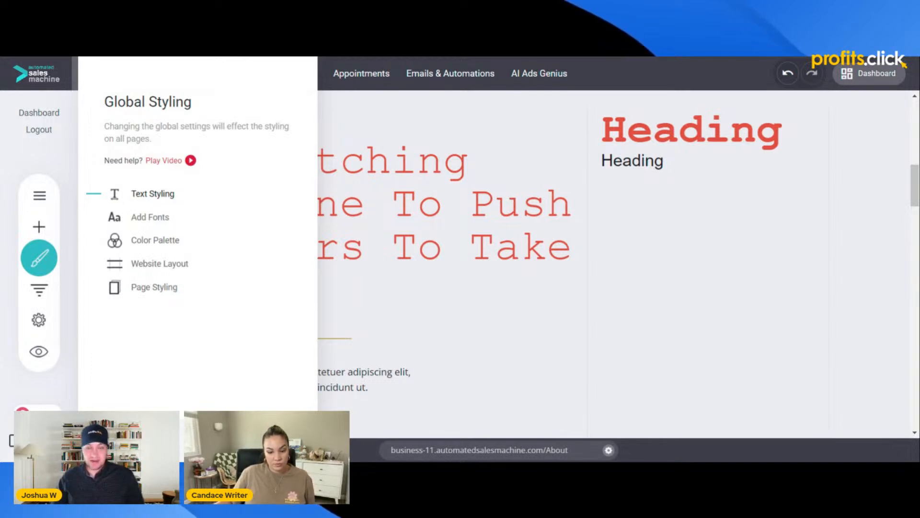
click(351, 207)
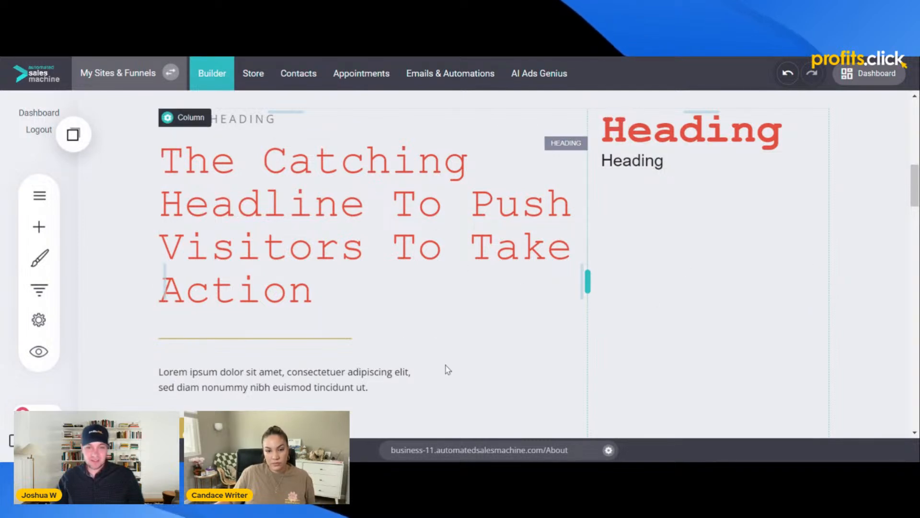
scroll(448, 369, down, 3)
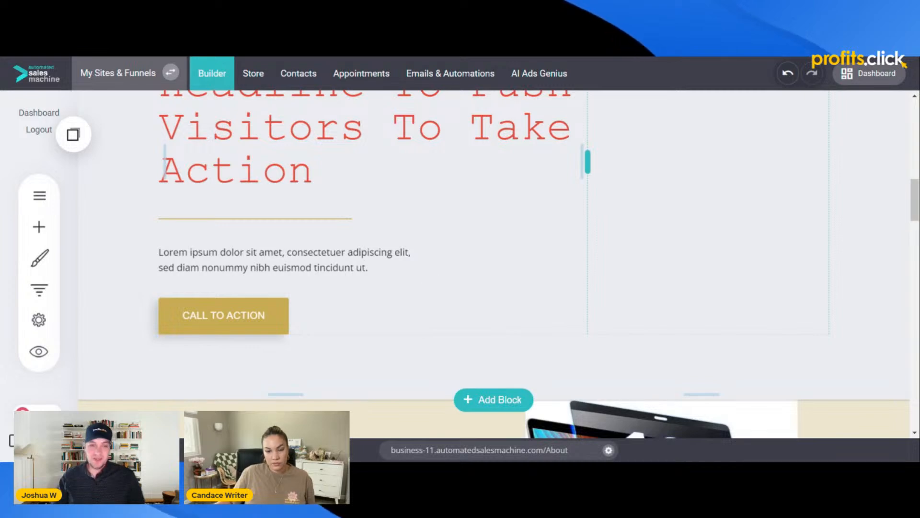
scroll(413, 307, up, 4)
- Examine the global text styles from Paragraph through the heading levels to Quote
click(39, 258)
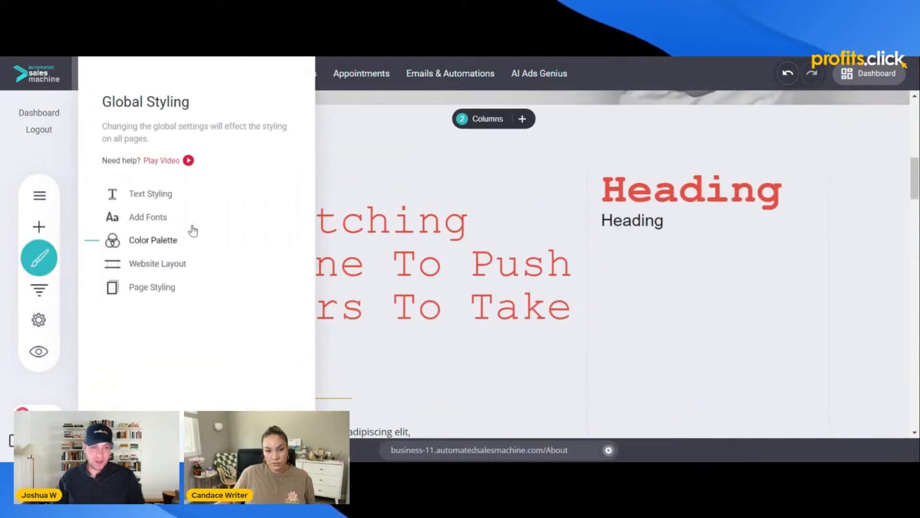
click(156, 195)
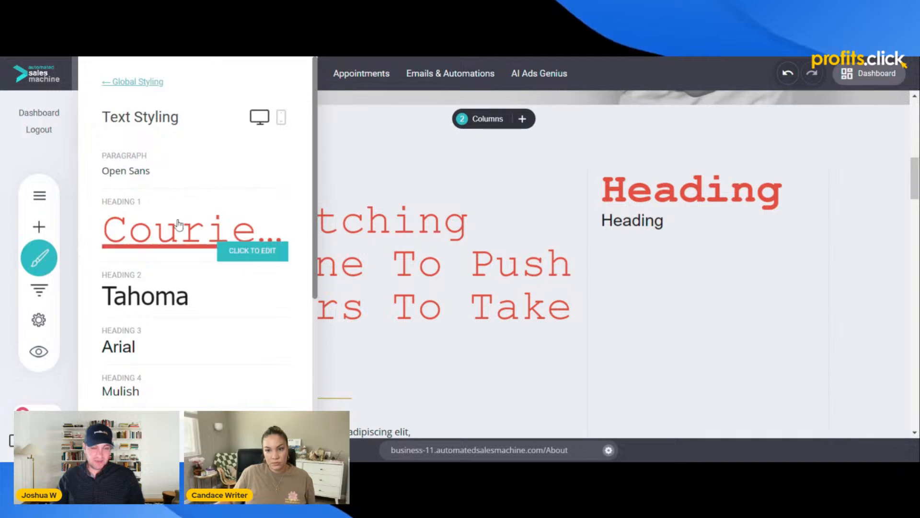
scroll(189, 263, down, 3)
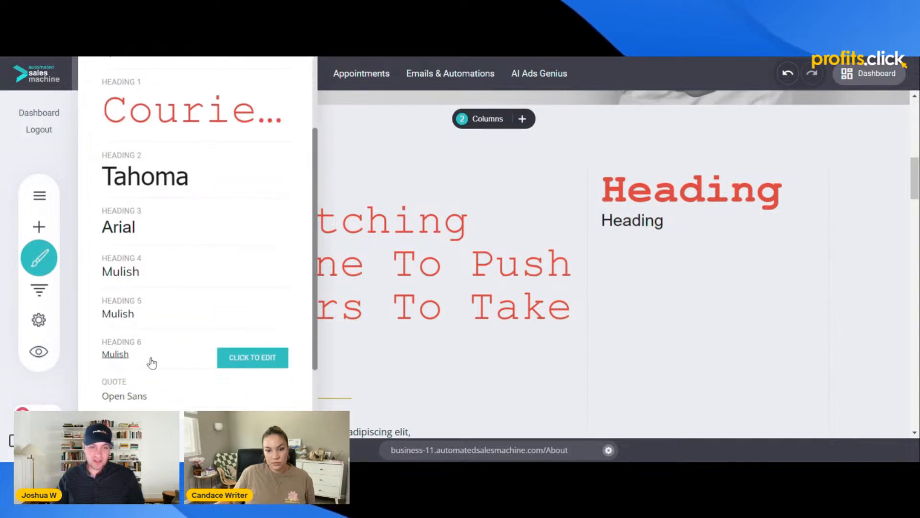
scroll(163, 362, up, 3)
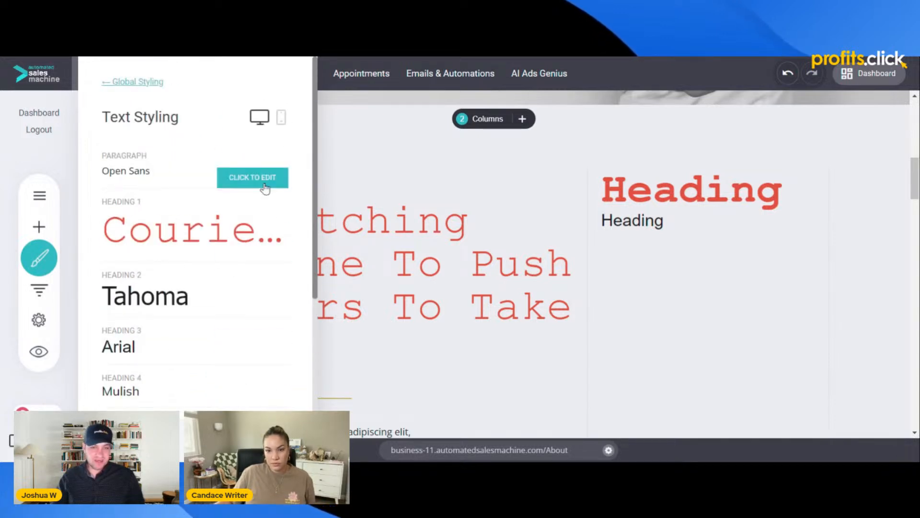
click(416, 246)
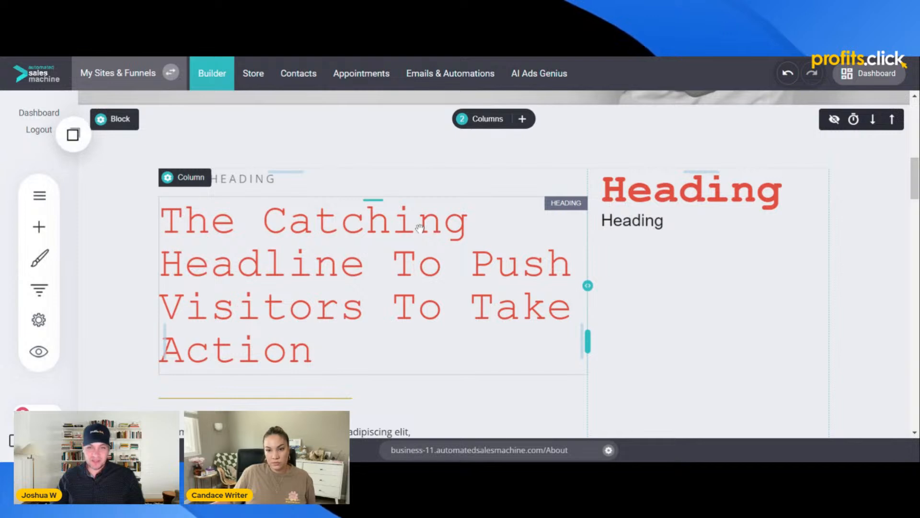
click(39, 257)
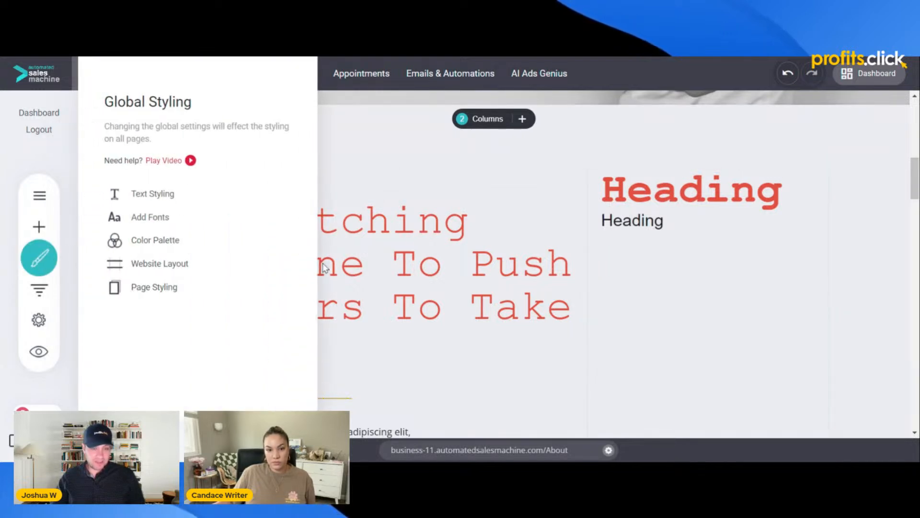
click(397, 274)
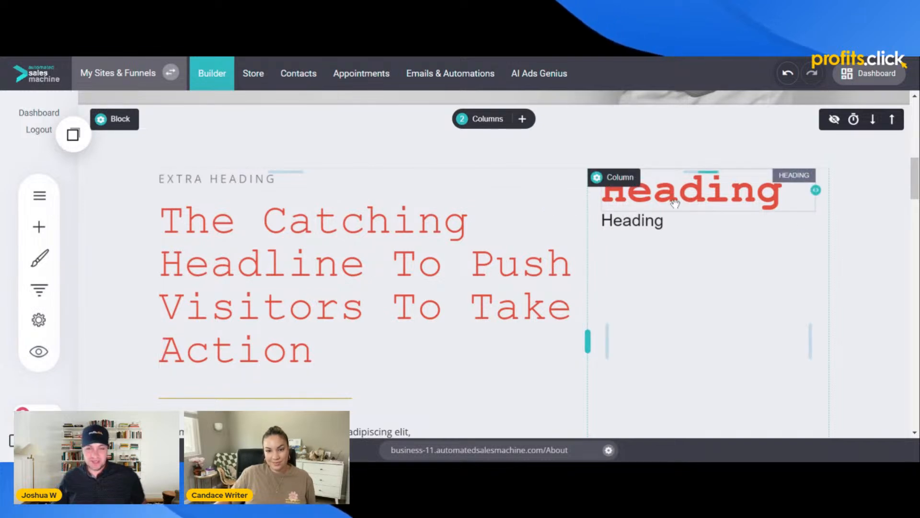
- Look over the About Me page's hero block, the website's page list and the global styling options
scroll(469, 298, up, 5)
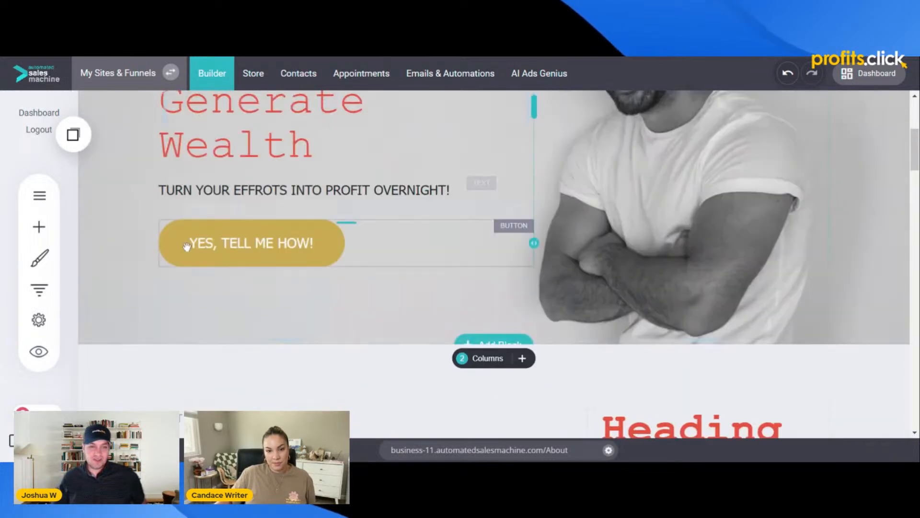
scroll(455, 275, up, 4)
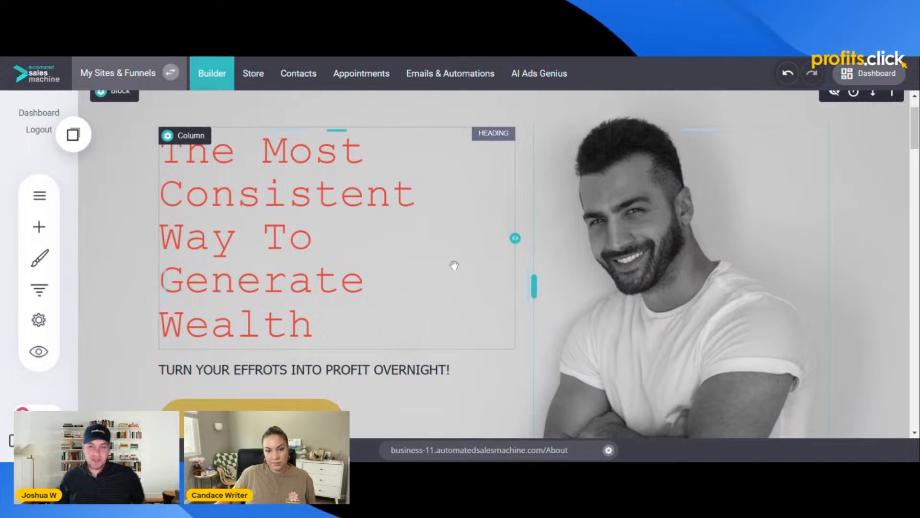
scroll(454, 265, up, 1)
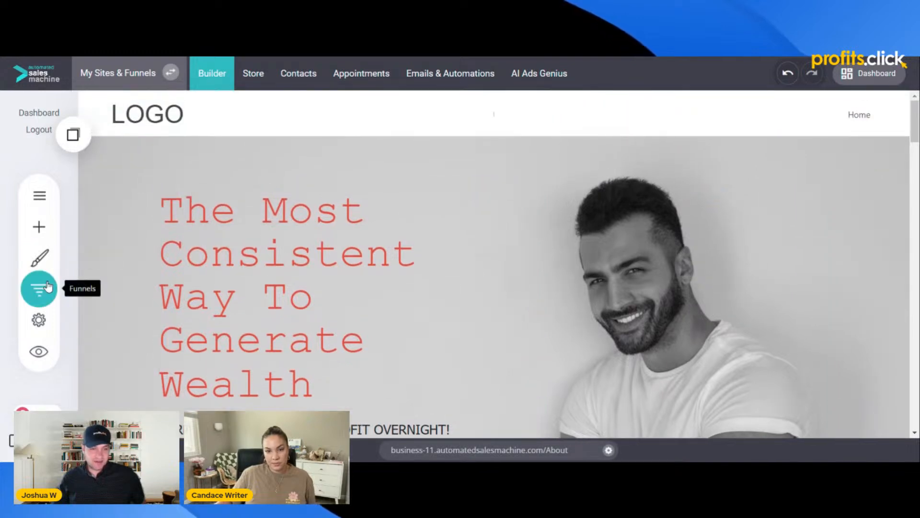
click(39, 196)
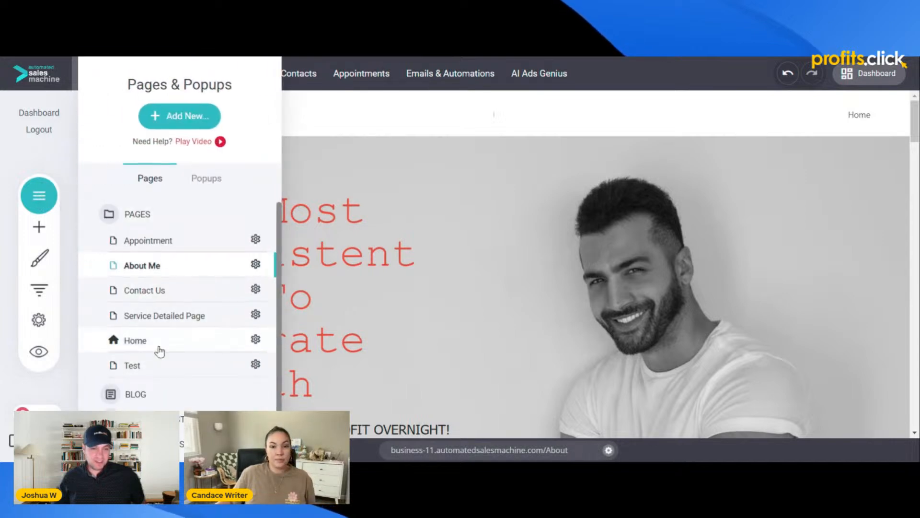
click(39, 228)
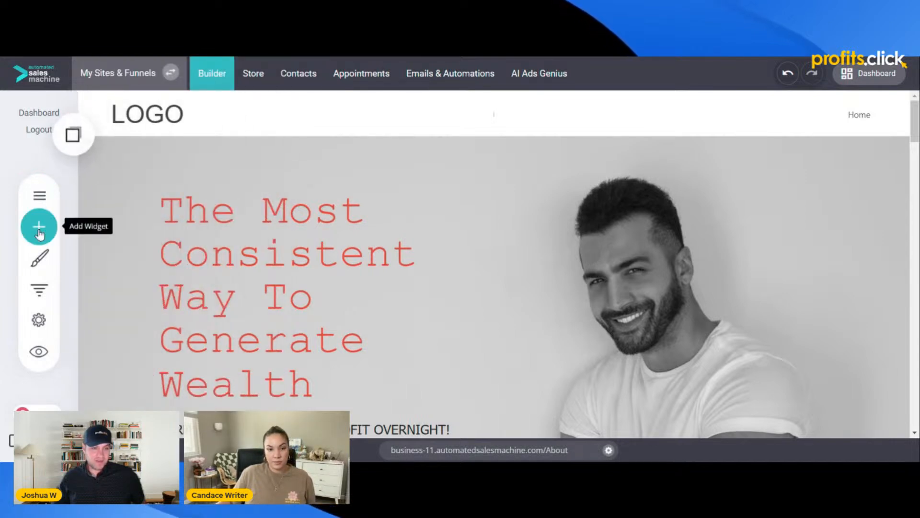
click(42, 258)
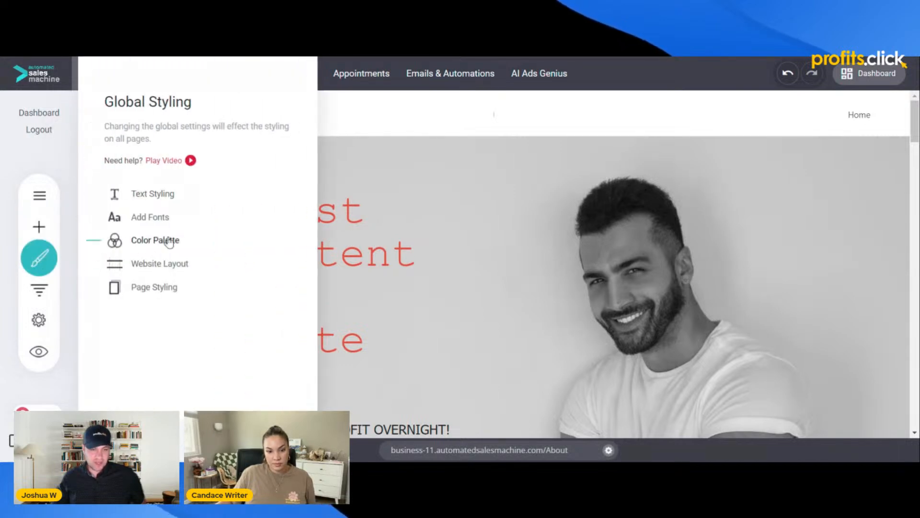
click(37, 259)
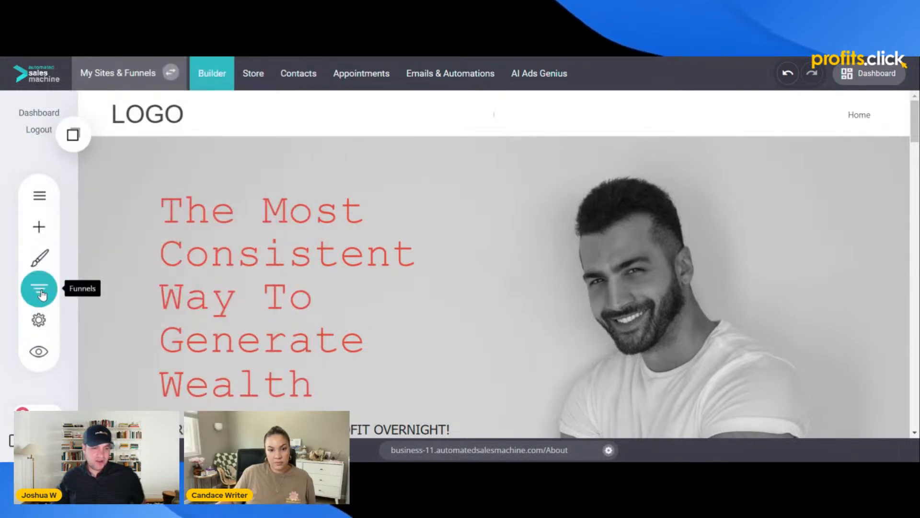
click(43, 322)
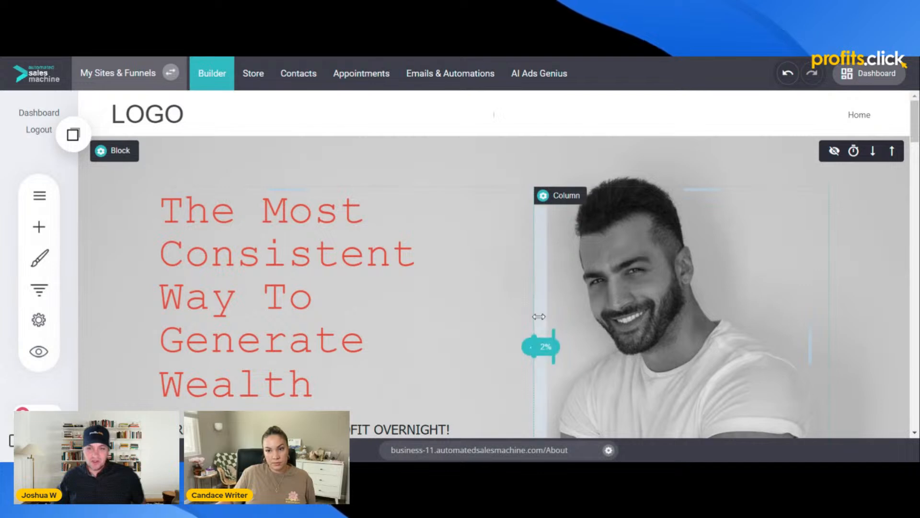
- Widen the hero block's headline column so the headline wraps onto three lines, and save the page
drag(538, 317, 637, 341)
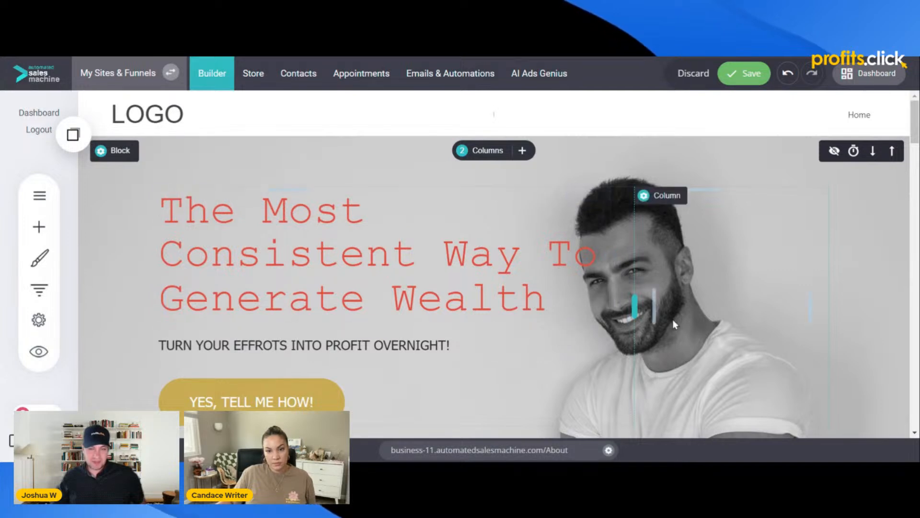
click(747, 77)
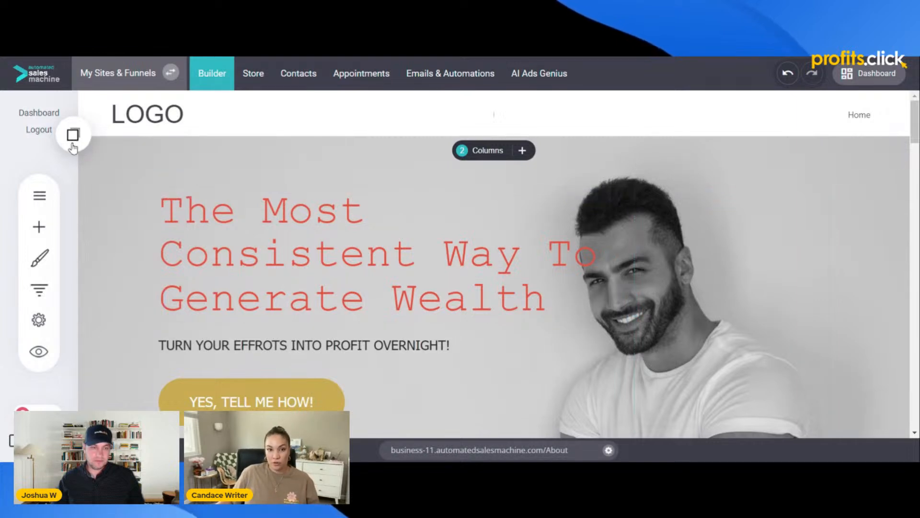
drag(73, 143, 100, 204)
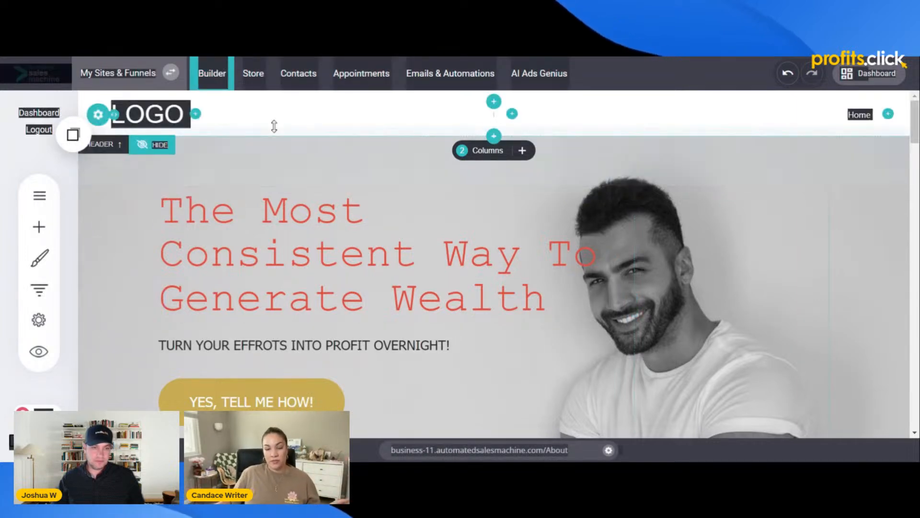
click(274, 126)
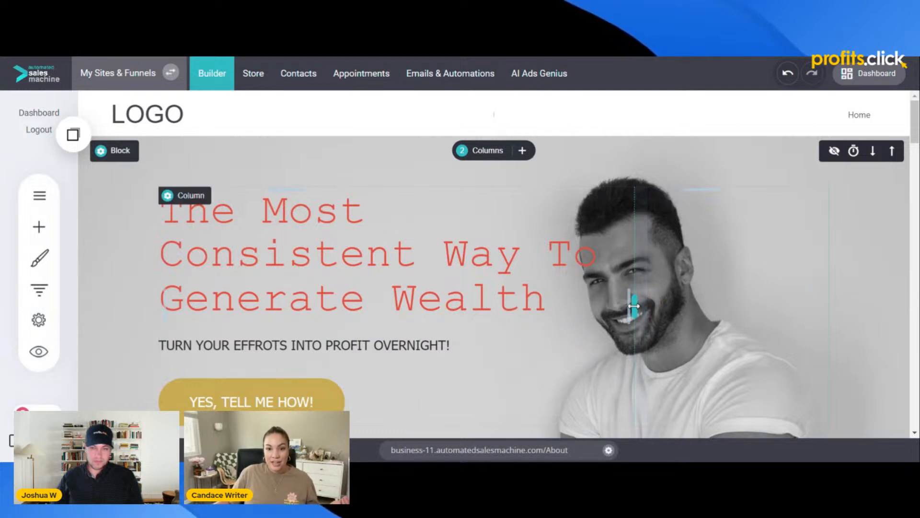
- Nudge the divider between the hero block's two columns and save the page again
mouse_move(634, 306)
mouse_down()
mouse_move(719, 308)
mouse_move(405, 349)
mouse_move(488, 322)
mouse_move(709, 311)
mouse_move(404, 322)
mouse_move(634, 309)
mouse_up()
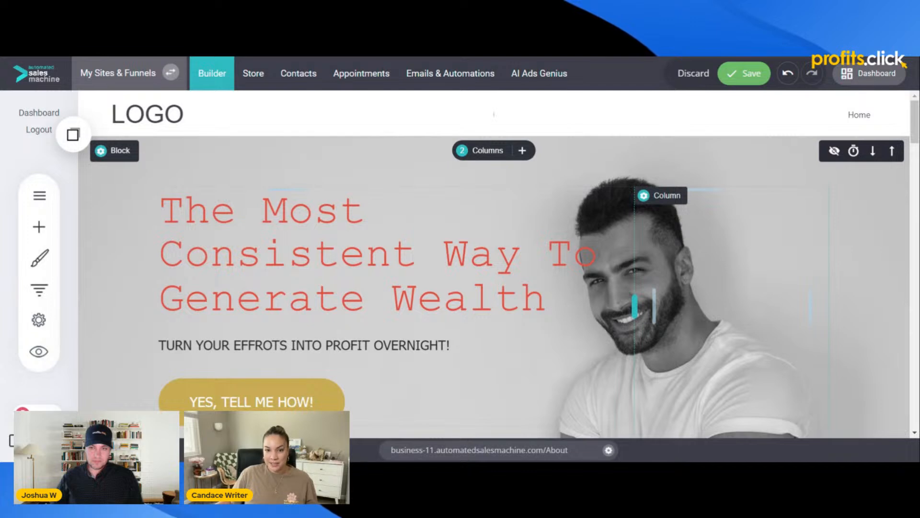
click(743, 73)
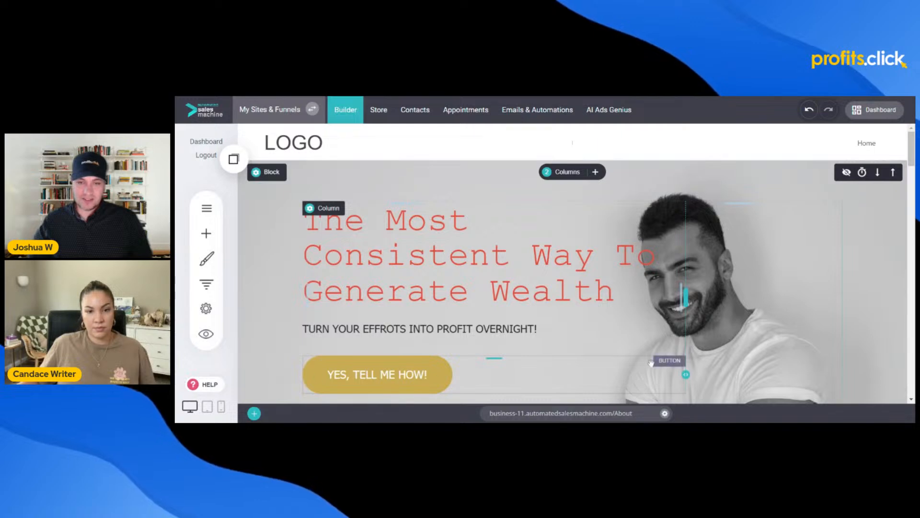
scroll(303, 201, down, 1)
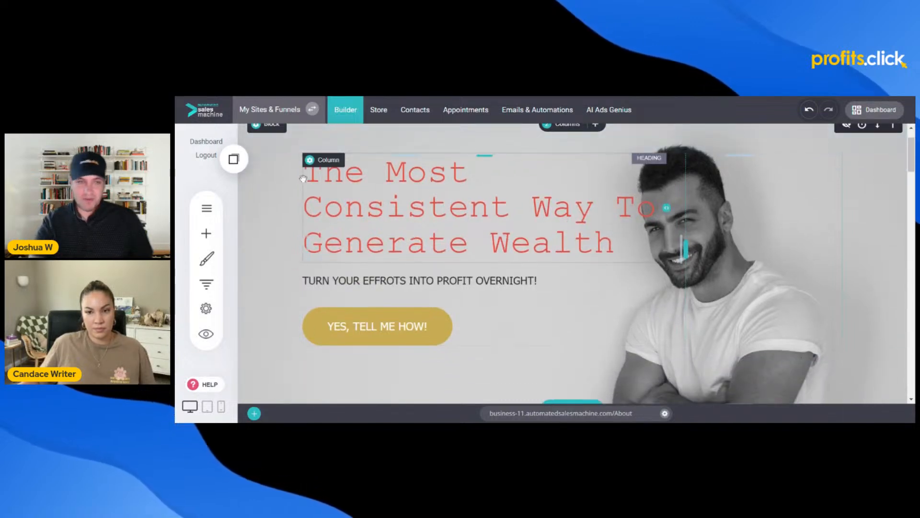
- Look over the About Me page from the hero block to the laptop image block and back up
scroll(303, 178, up, 1)
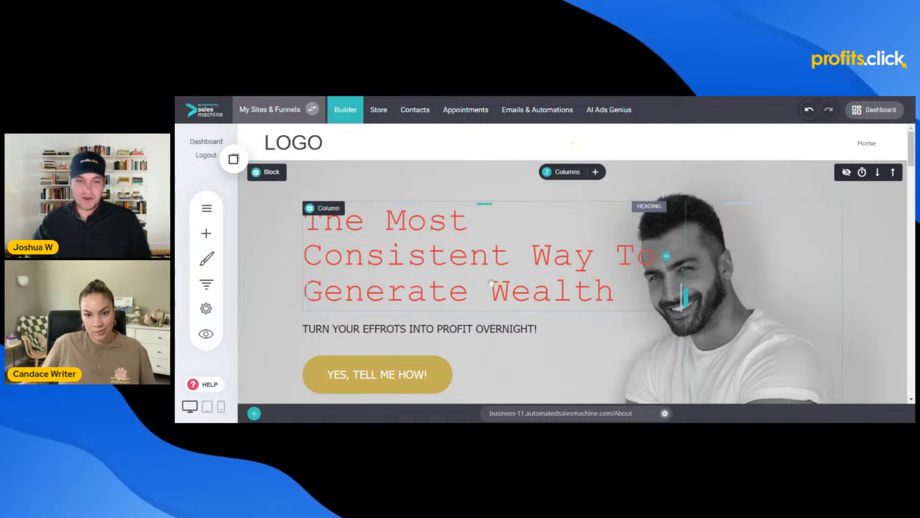
scroll(450, 273, down, 1)
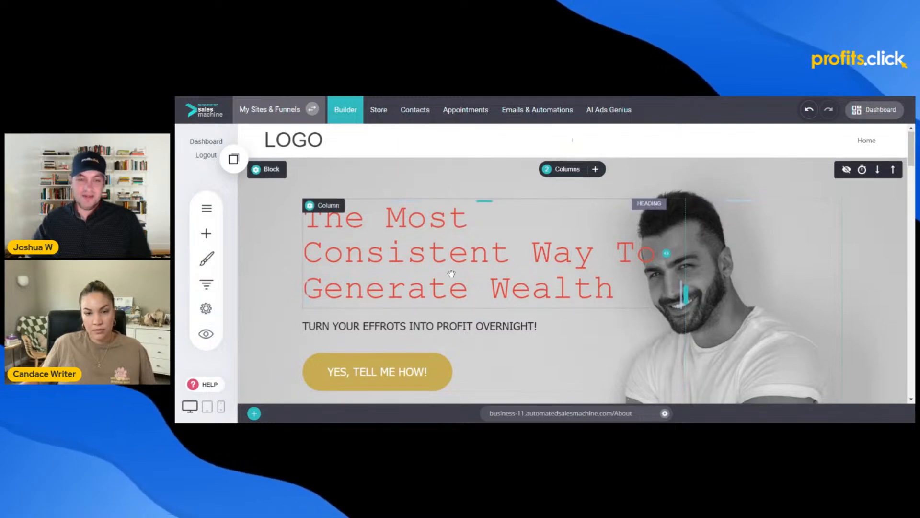
scroll(450, 273, up, 1)
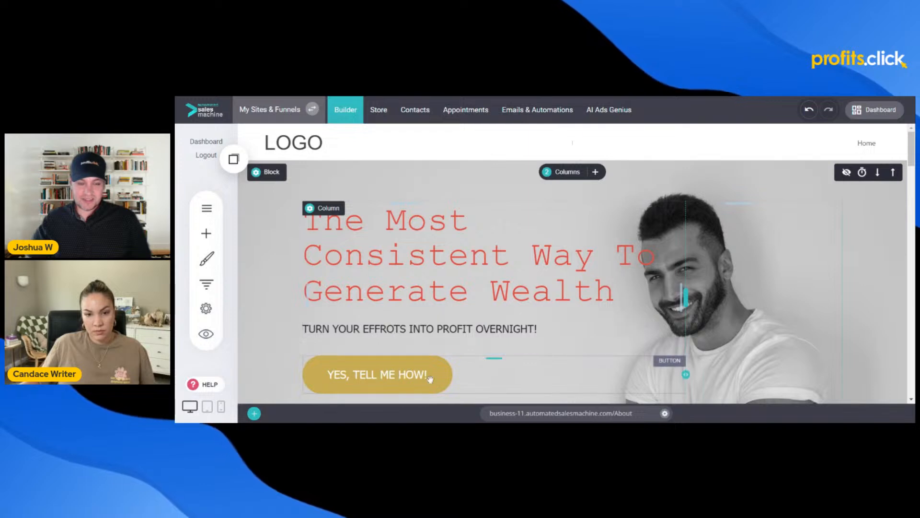
scroll(392, 335, down, 3)
scroll(384, 352, down, 3)
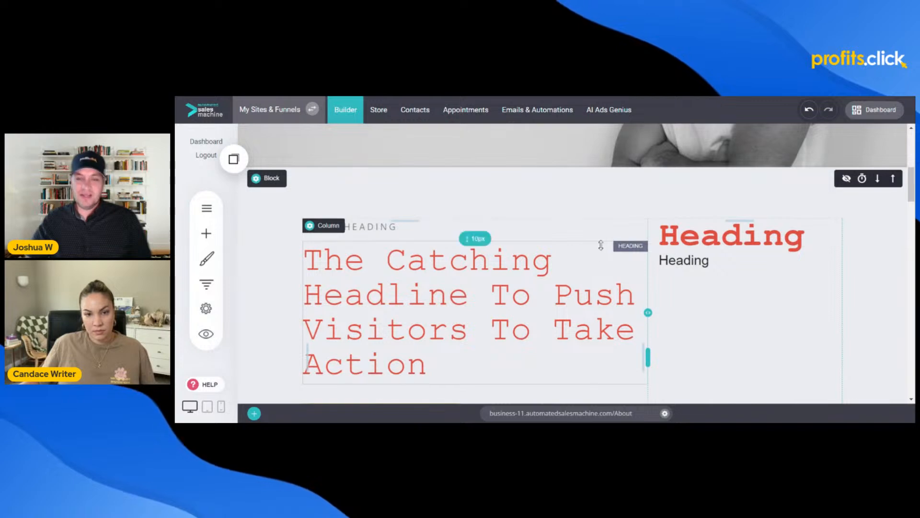
scroll(601, 244, down, 5)
scroll(536, 288, down, 2)
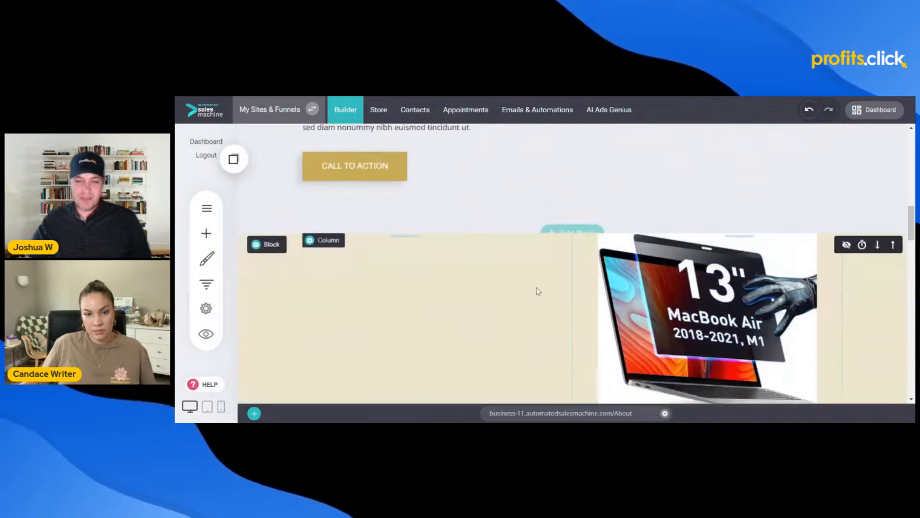
scroll(534, 304, up, 3)
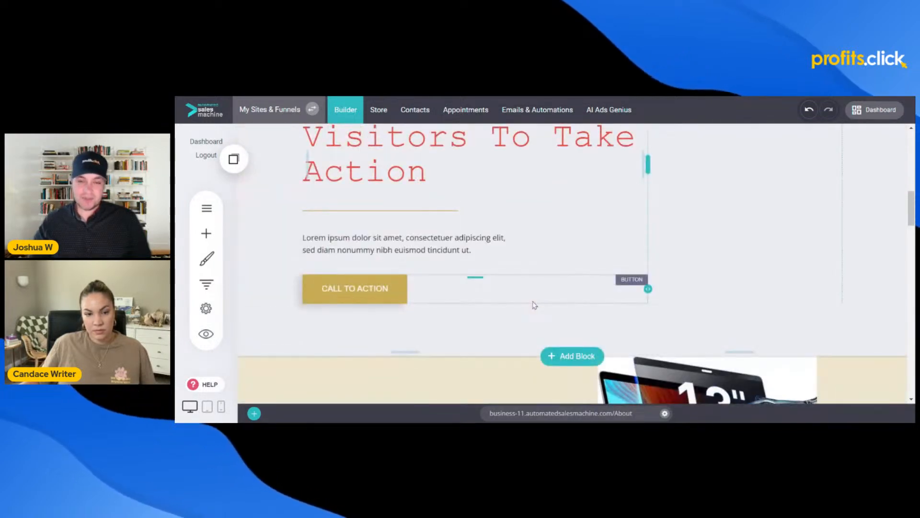
scroll(535, 304, up, 10)
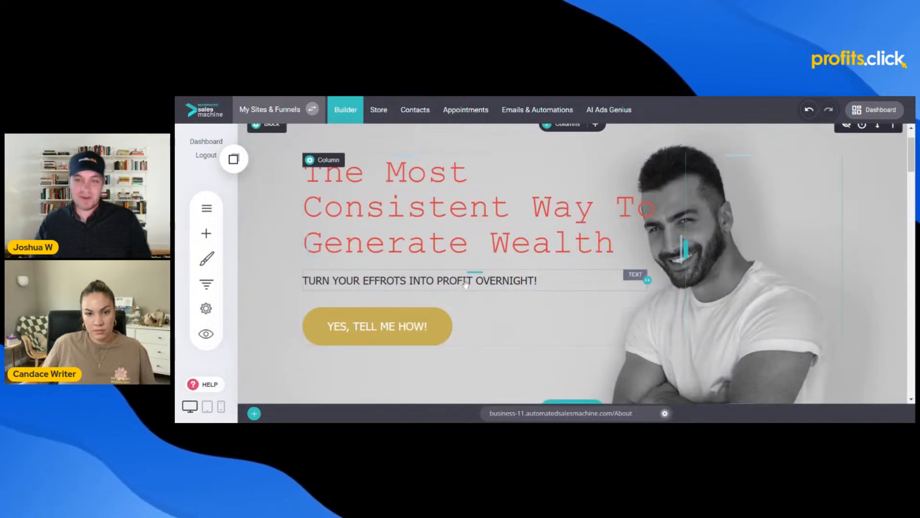
scroll(466, 284, up, 1)
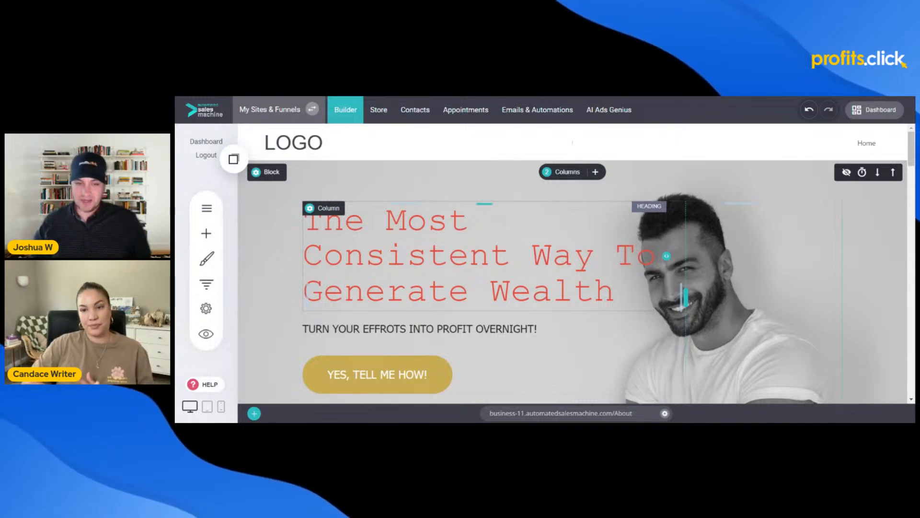
- Insert an empty single-column block directly below the hero block on the About Me page
scroll(525, 360, down, 1)
scroll(571, 372, down, 1)
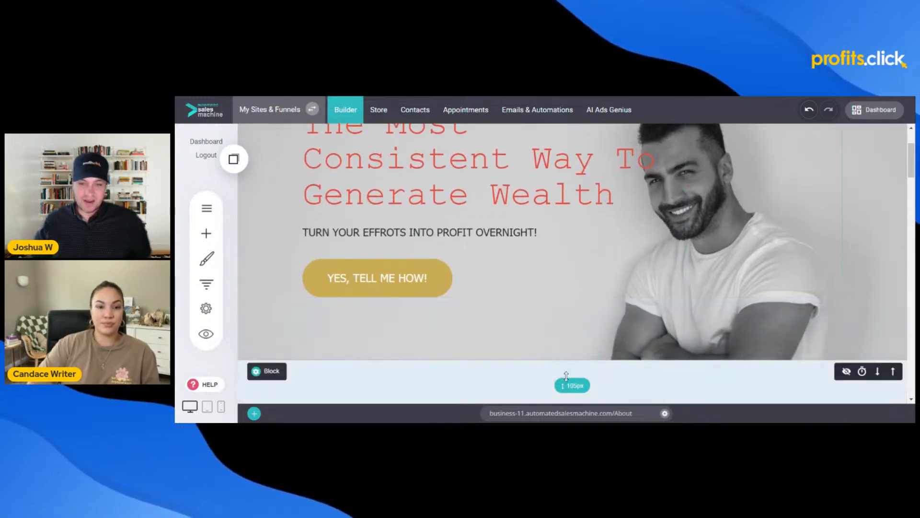
click(571, 361)
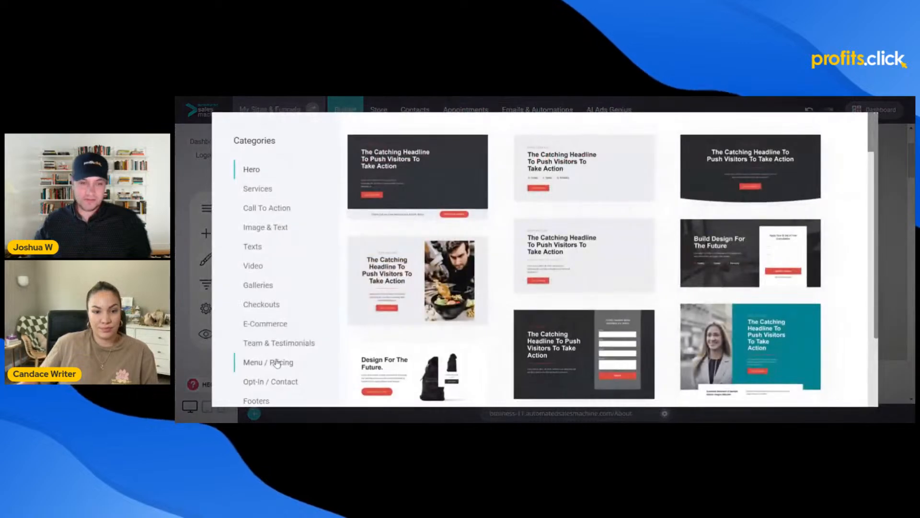
scroll(268, 380, down, 2)
click(267, 378)
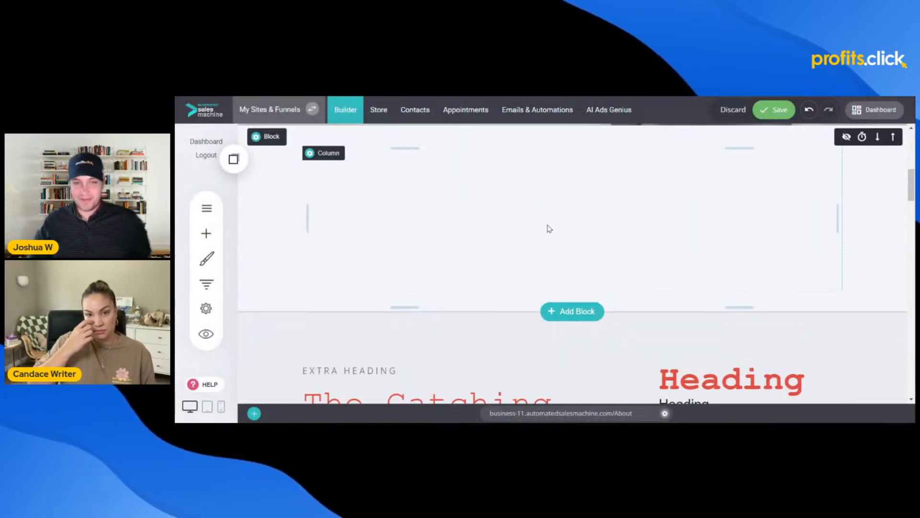
- Save the About Me page with the added empty block
scroll(569, 282, up, 2)
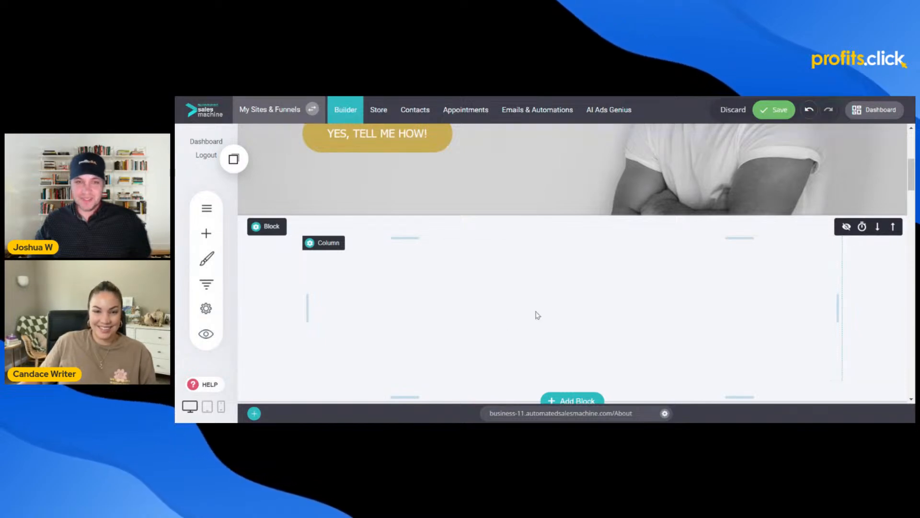
scroll(446, 279, up, 3)
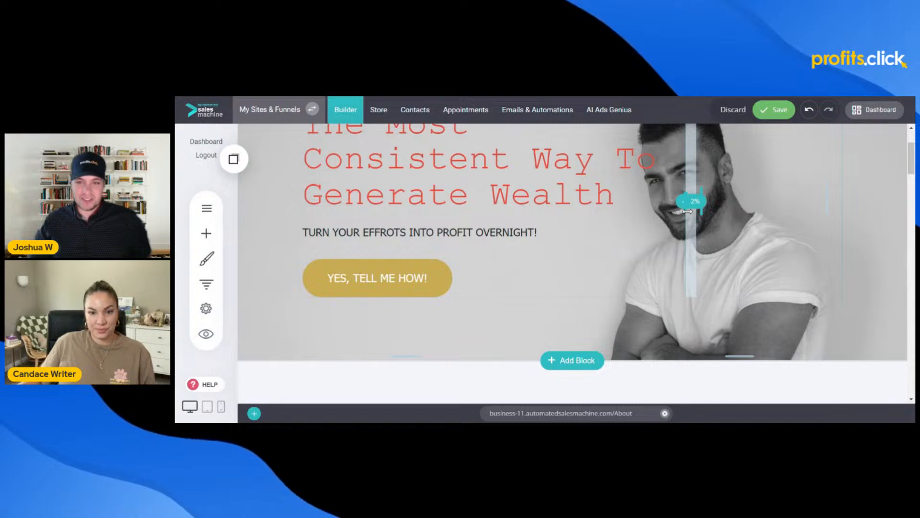
scroll(643, 204, up, 2)
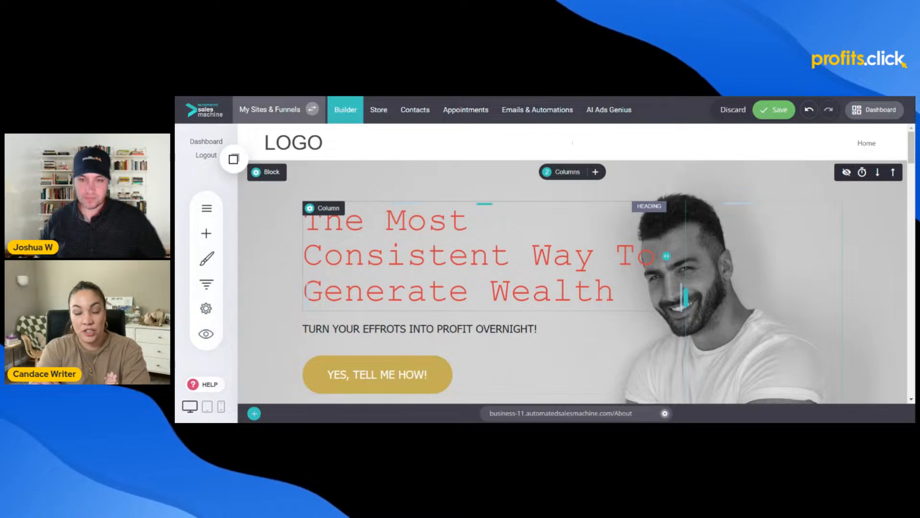
click(774, 110)
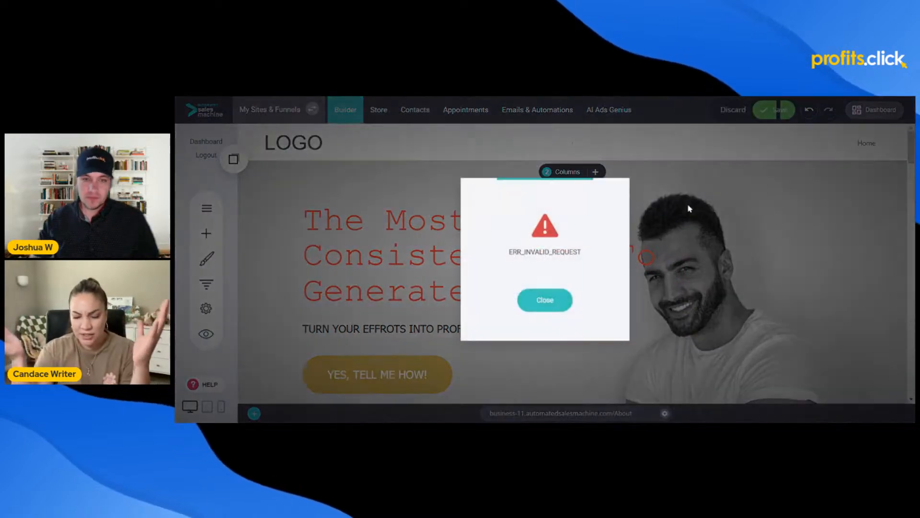
click(564, 296)
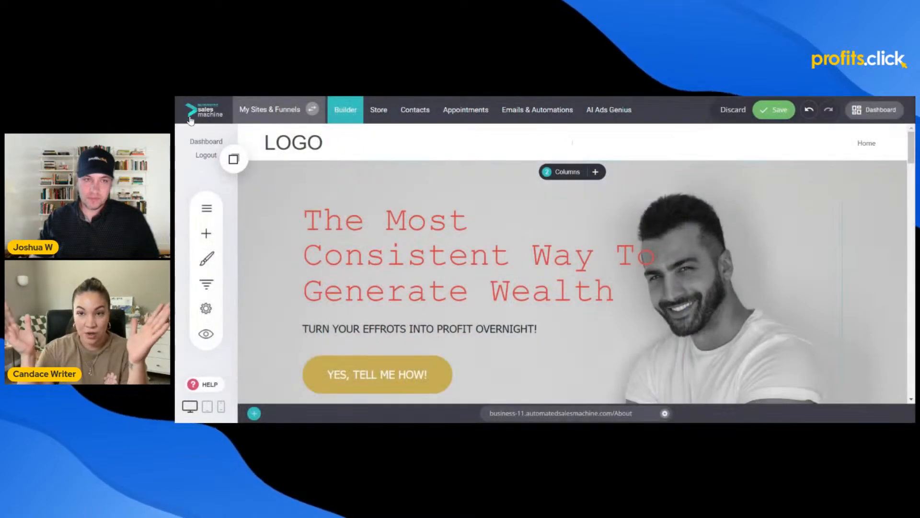
click(774, 110)
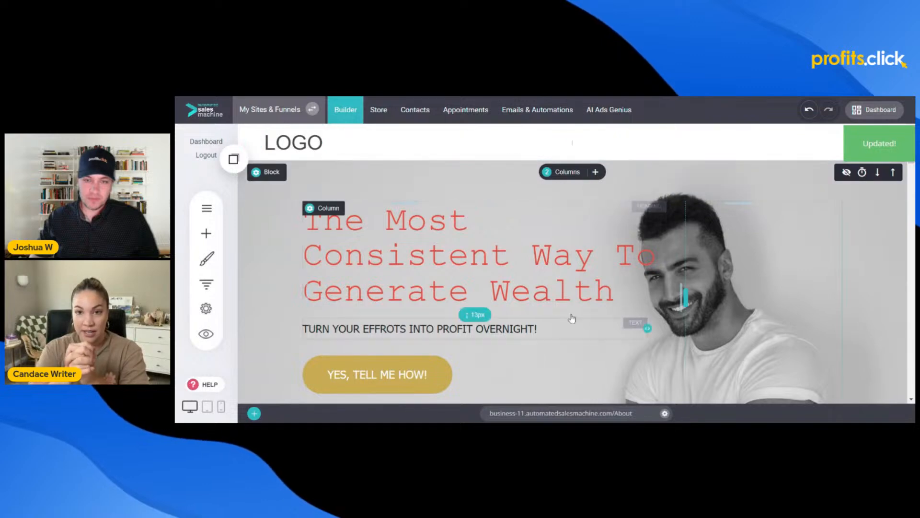
- Create a public page named New Product in the Pages group from the dark Product template with the plant video
click(206, 208)
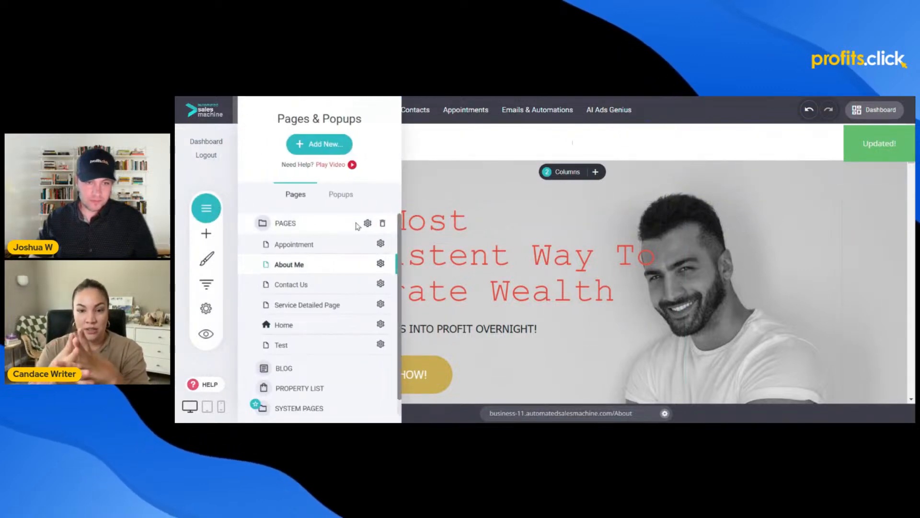
click(319, 149)
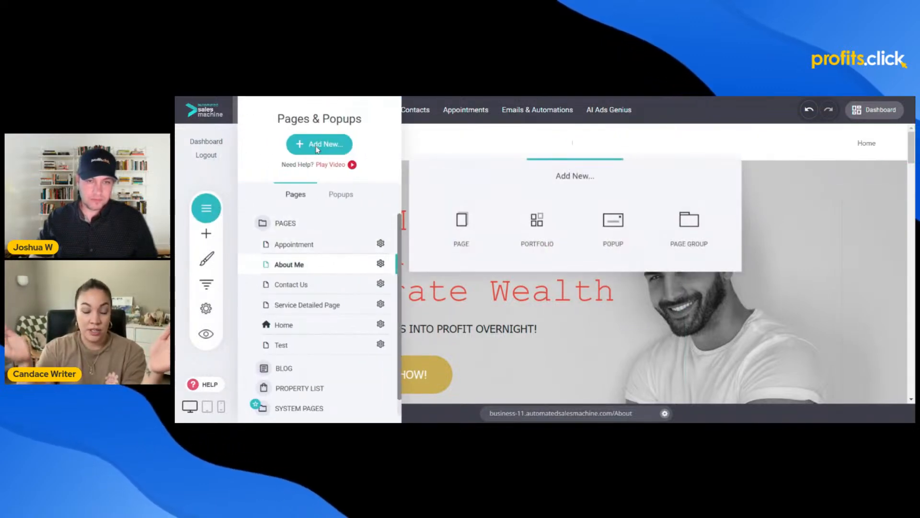
click(473, 223)
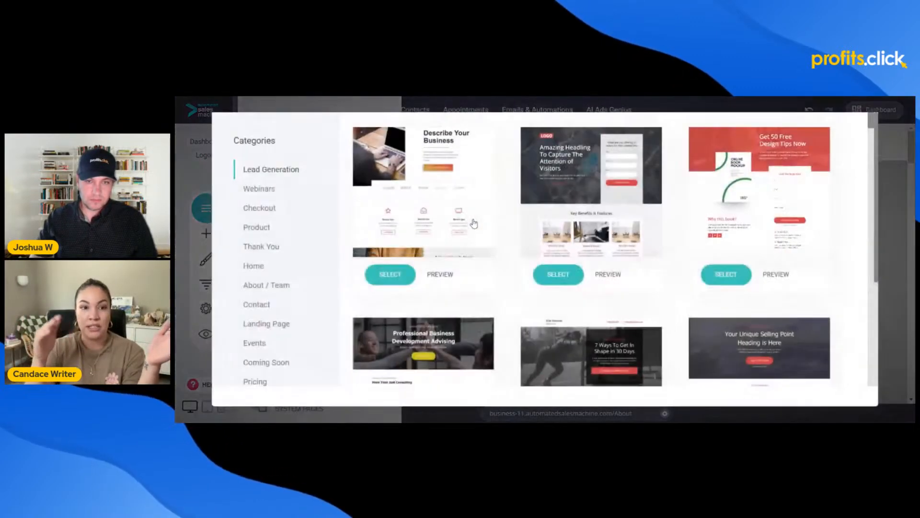
click(262, 228)
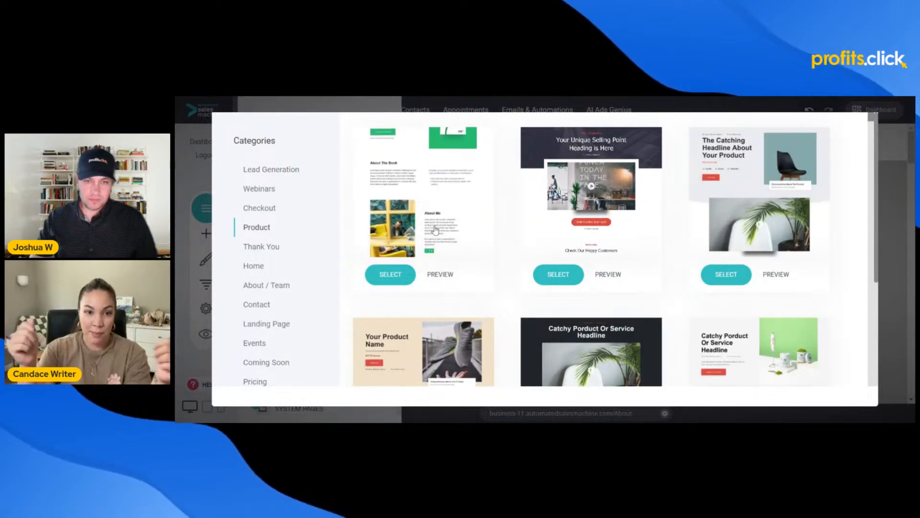
scroll(435, 241, down, 2)
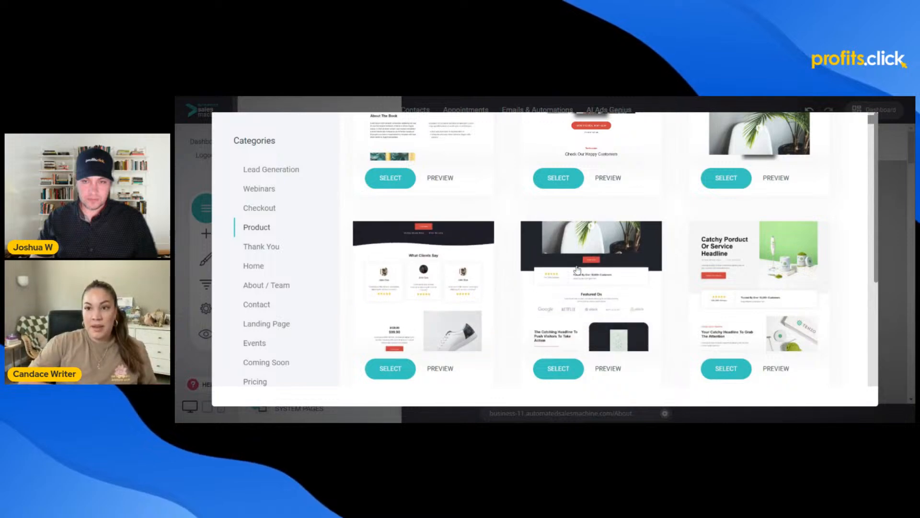
click(558, 368)
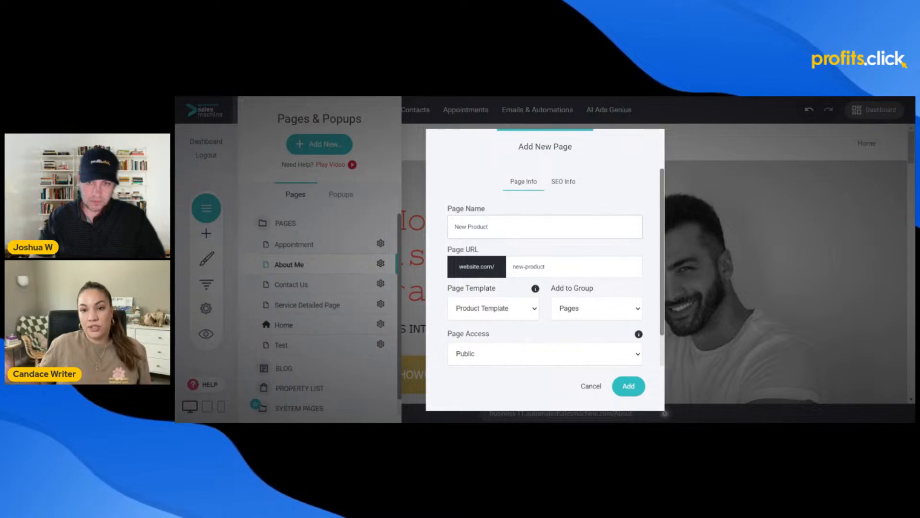
click(629, 387)
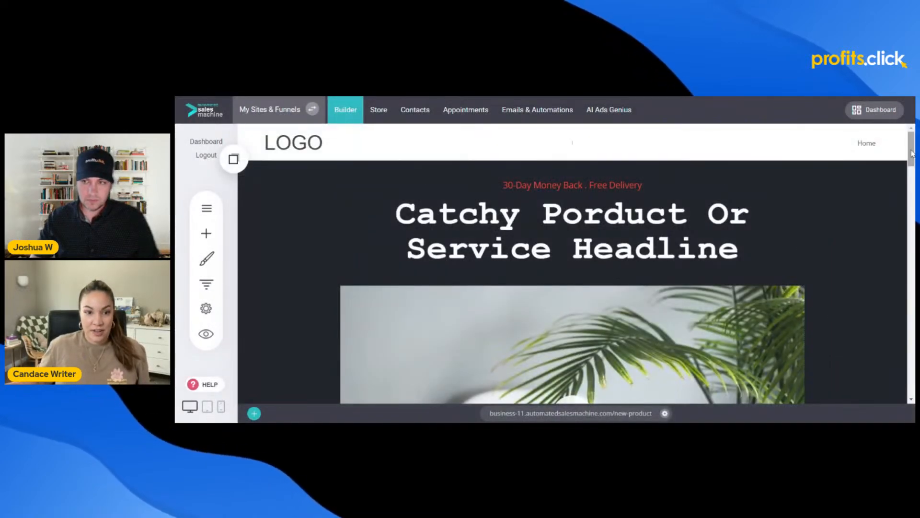
- Examine the new product page's headline and video area to see how the global text styles apply to the template
drag(912, 153, 895, 142)
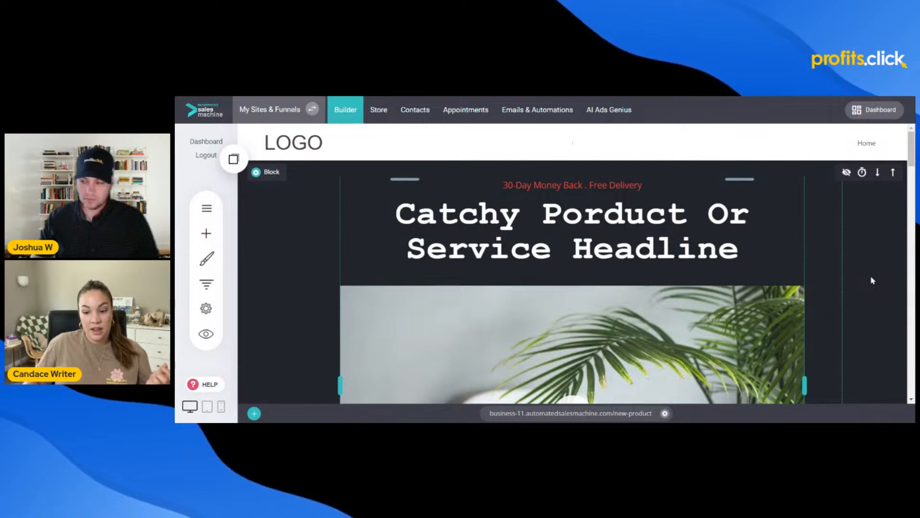
scroll(871, 275, down, 1)
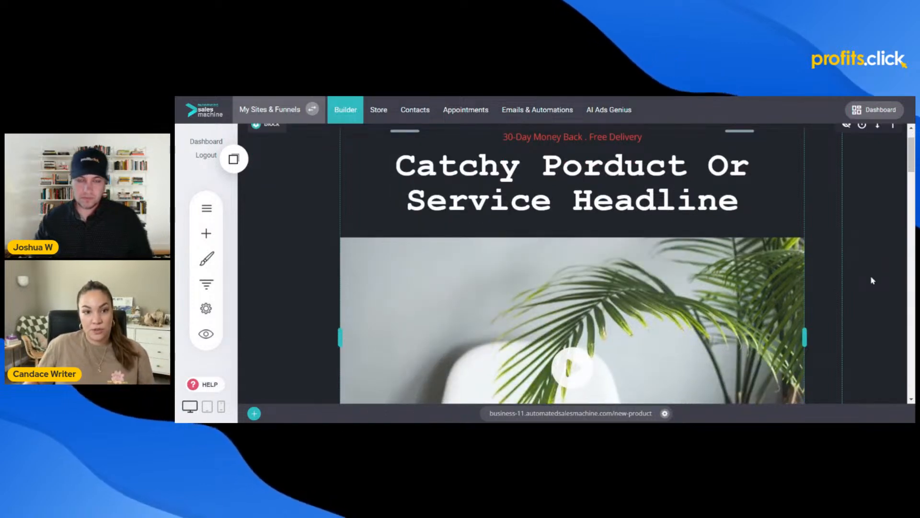
scroll(872, 282, up, 1)
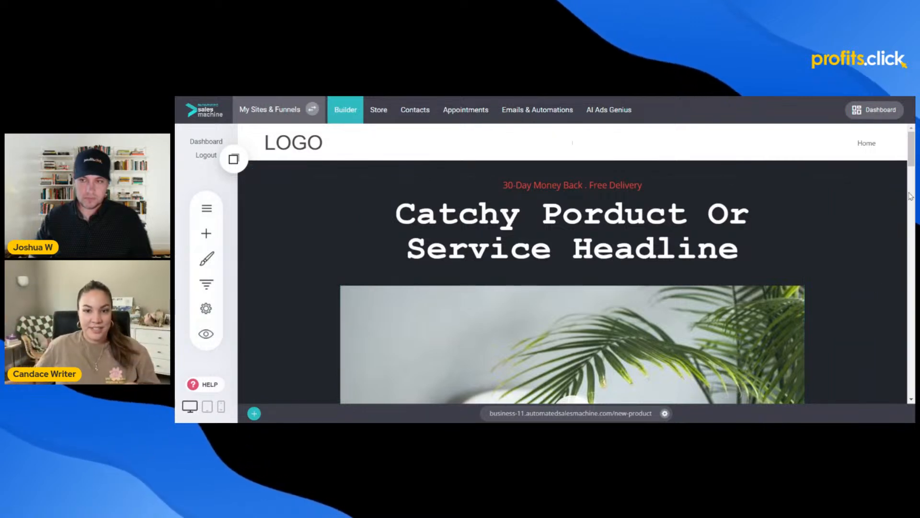
drag(911, 153, 911, 161)
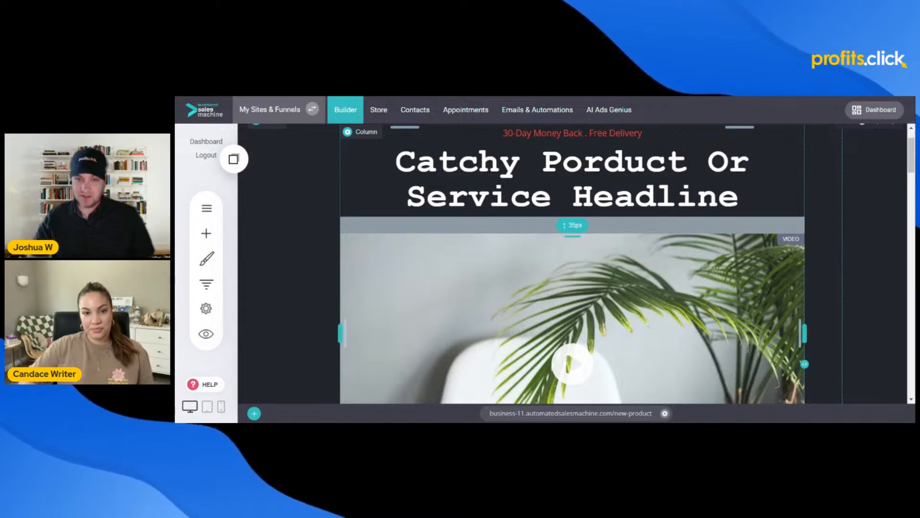
scroll(603, 242, up, 1)
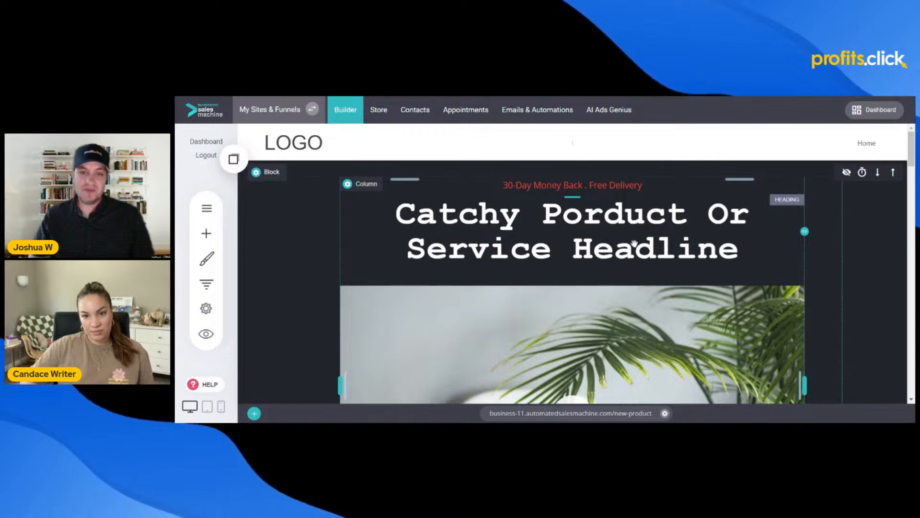
scroll(571, 263, down, 1)
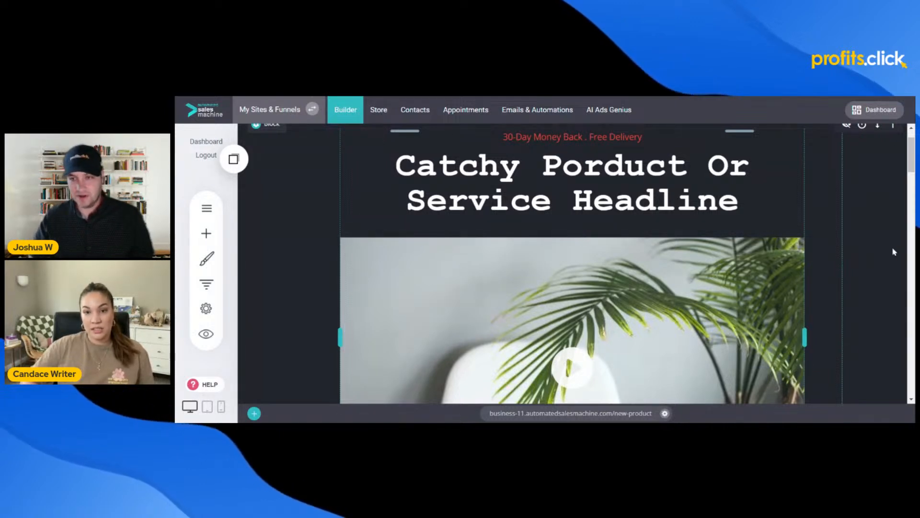
scroll(911, 148, up, 1)
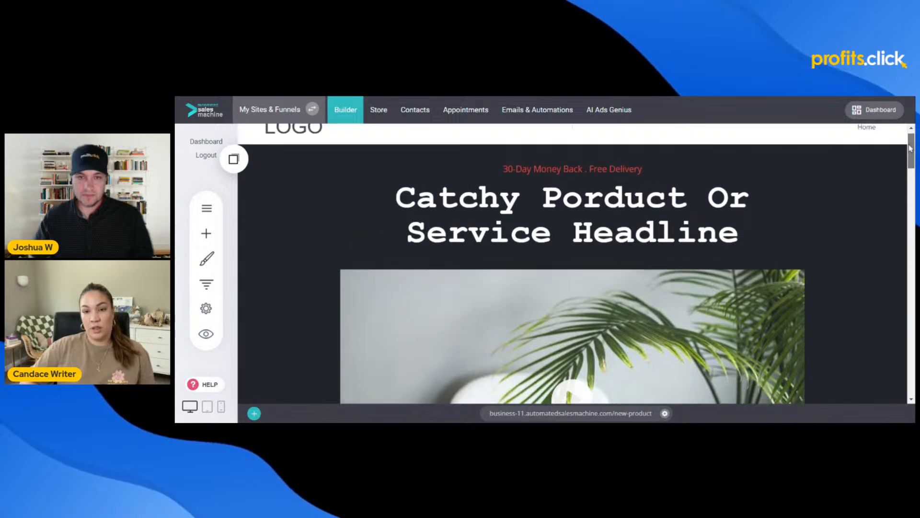
drag(910, 149, 911, 138)
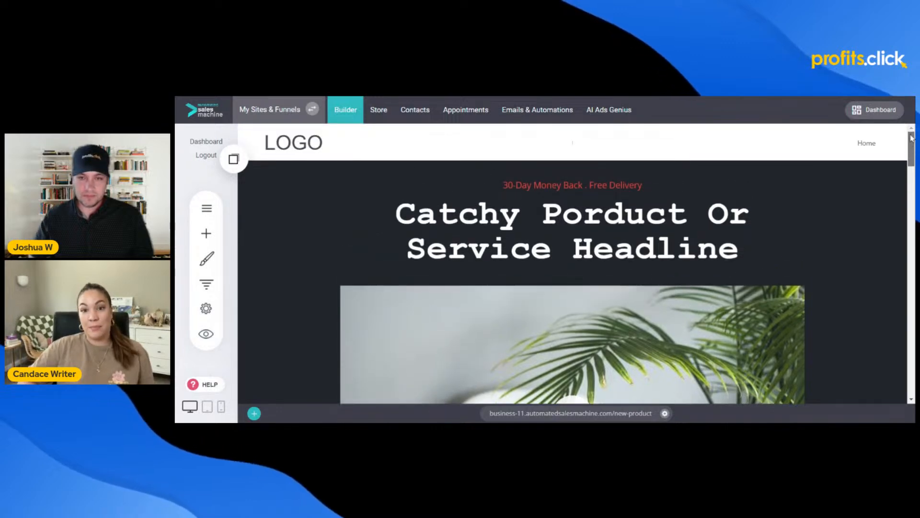
- Slightly increase the gap between the star rating and the reviews text below the Order Now button, and save the page
drag(912, 139, 911, 201)
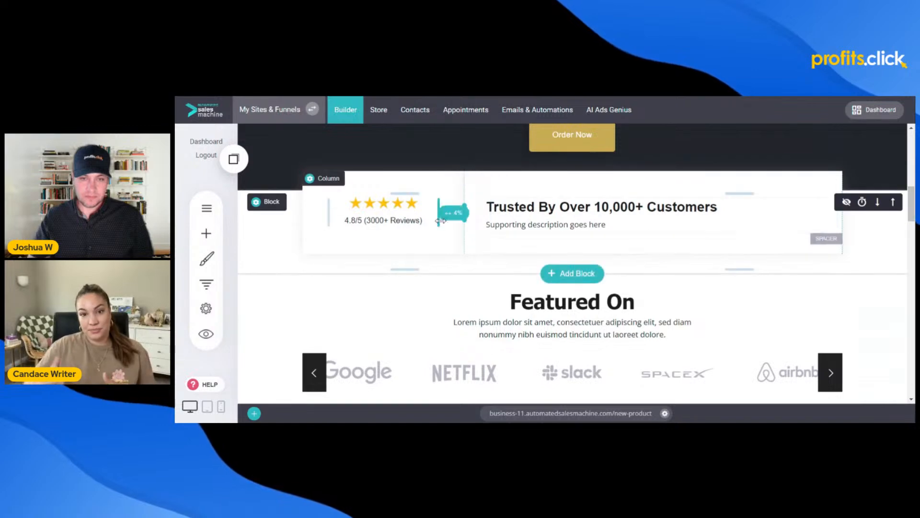
drag(377, 198, 383, 220)
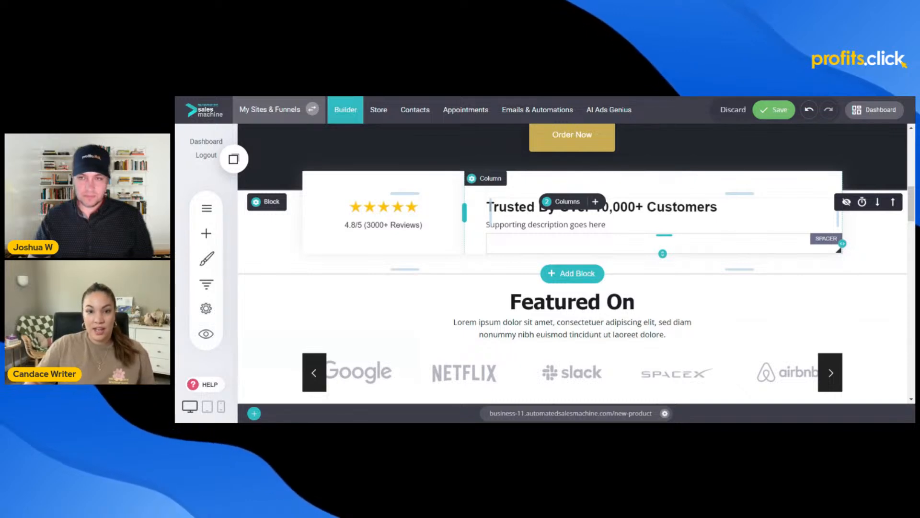
click(774, 109)
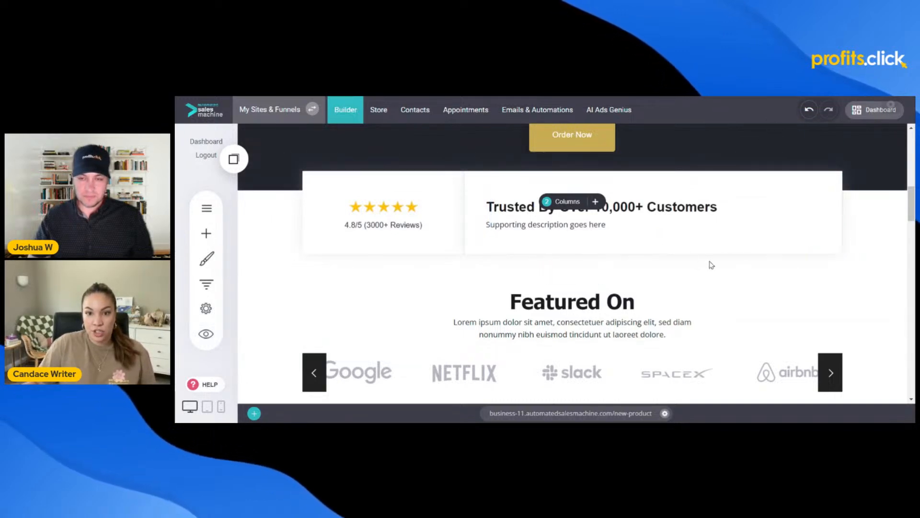
- Reduce the height of the plant video below the product benefits, widen it slightly toward its right side, and save the page
scroll(709, 266, down, 5)
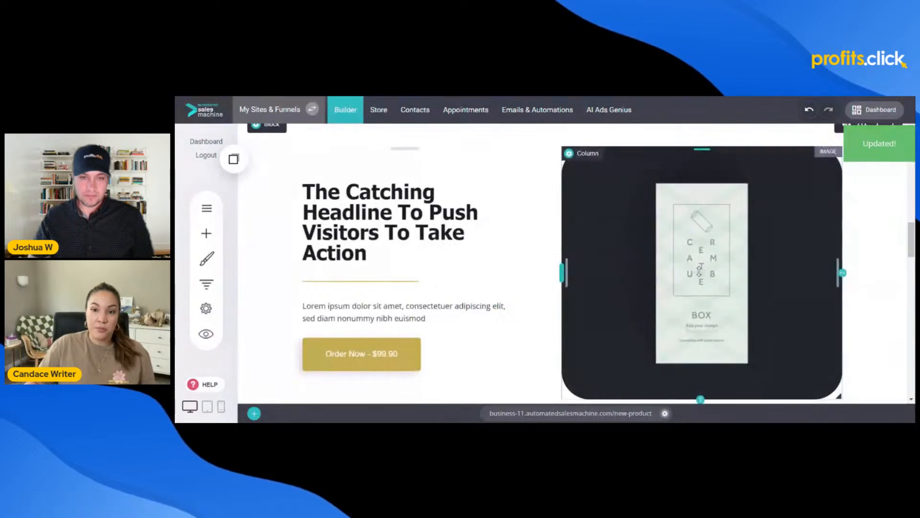
scroll(699, 271, down, 8)
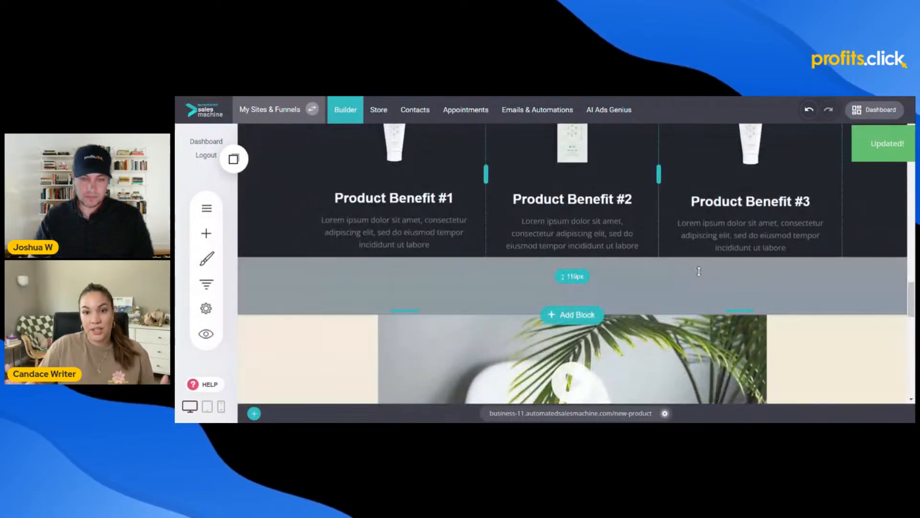
scroll(699, 271, down, 5)
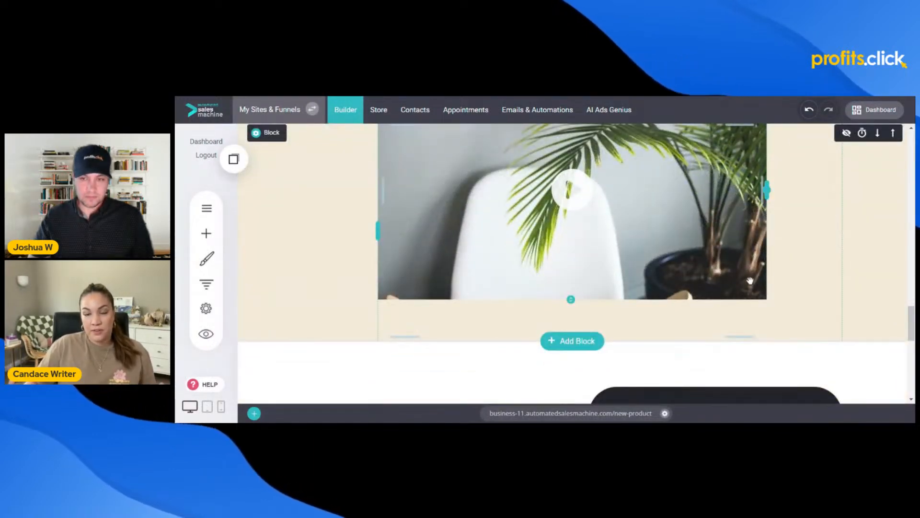
drag(570, 299, 564, 191)
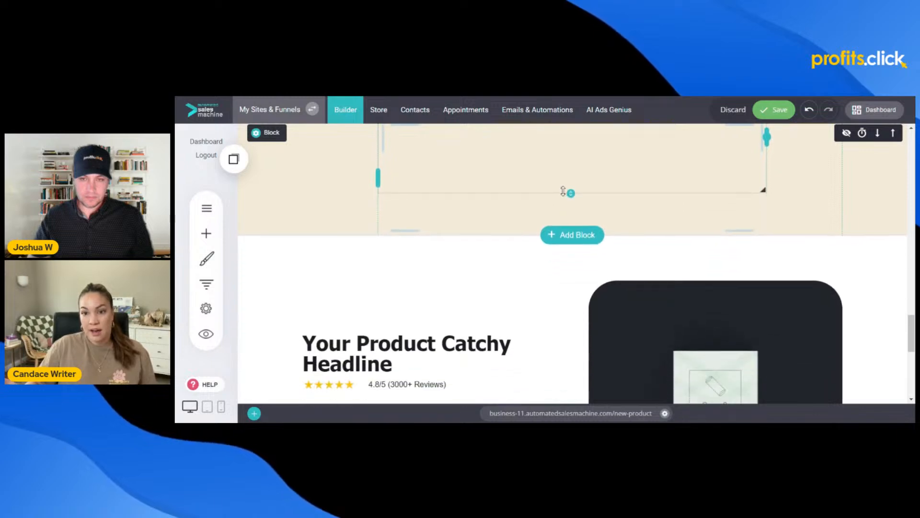
scroll(596, 293, up, 3)
mouse_move(570, 339)
mouse_down()
mouse_move(568, 263)
mouse_move(570, 352)
mouse_up()
drag(764, 290, 814, 304)
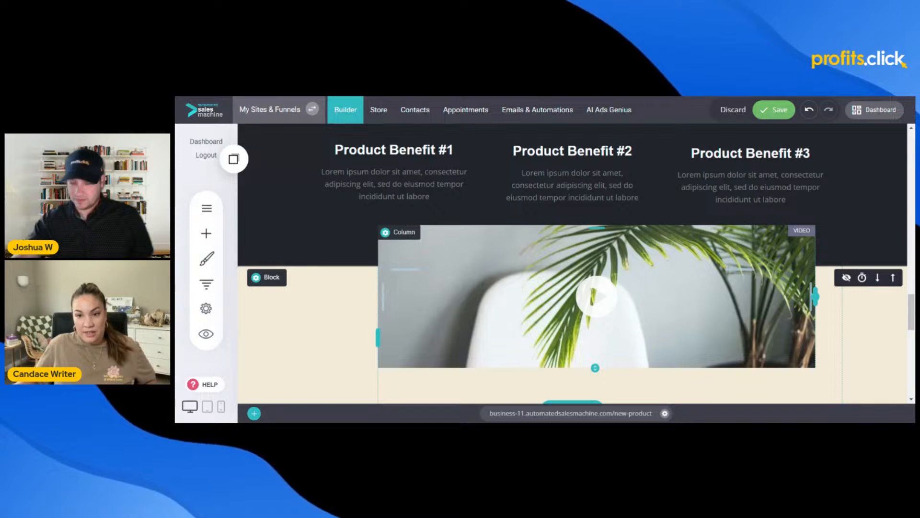
click(777, 114)
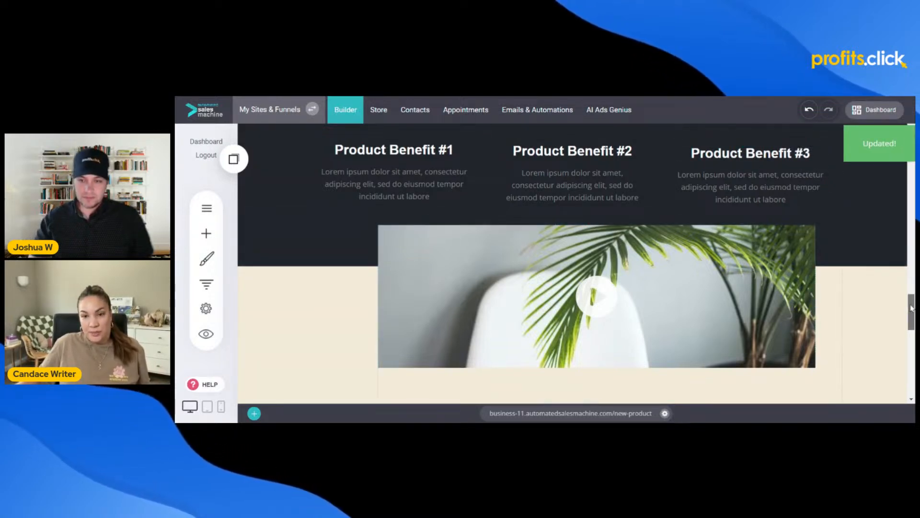
drag(911, 307, 910, 352)
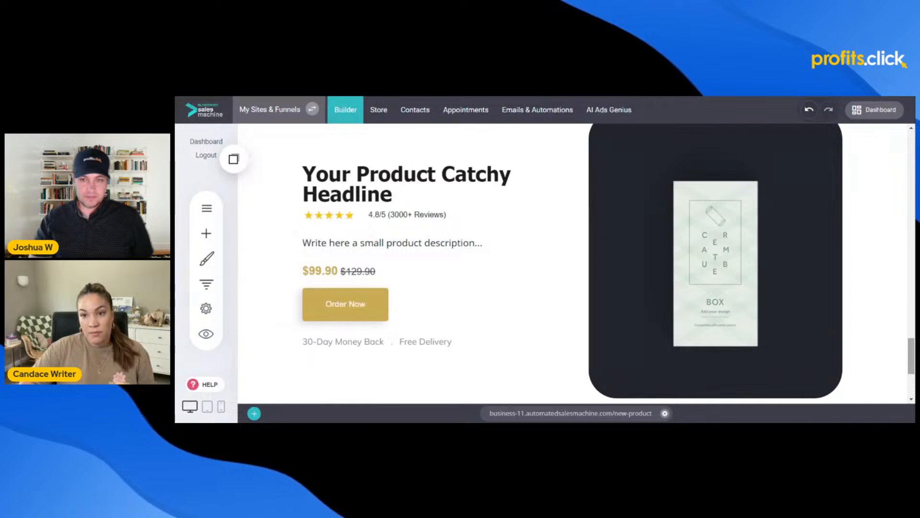
drag(912, 348, 913, 144)
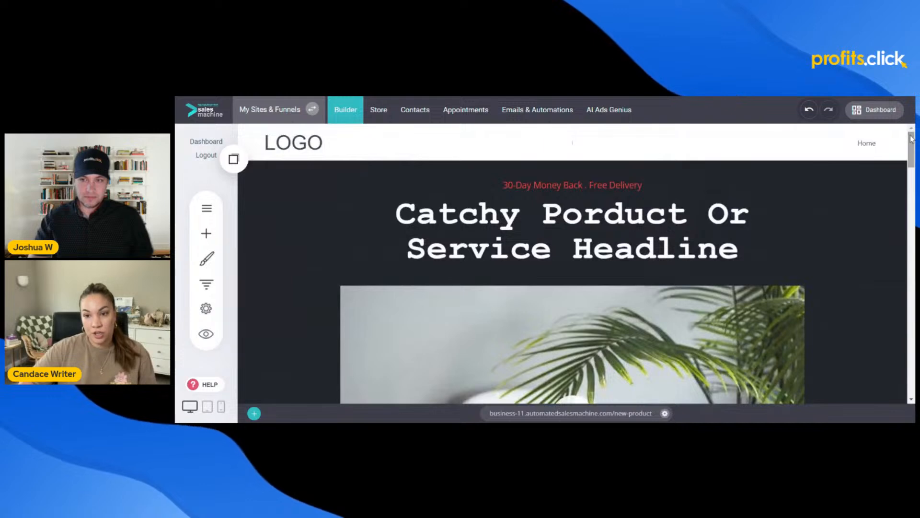